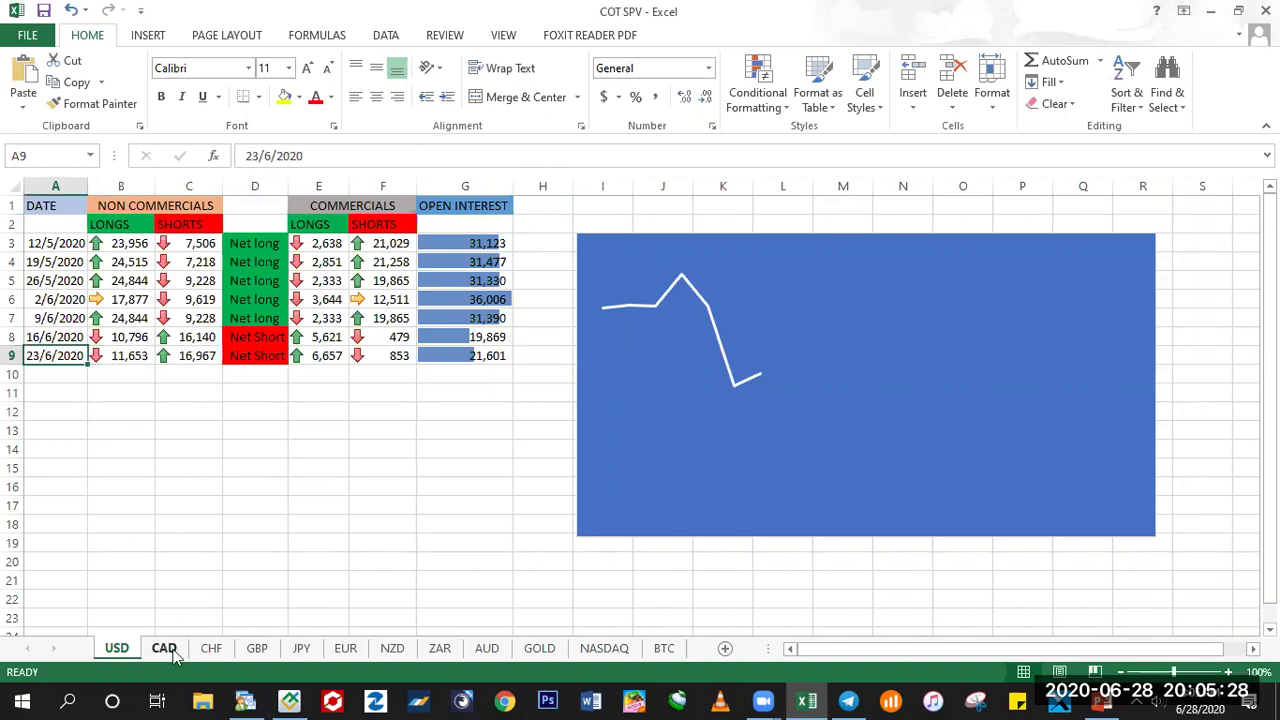
- Review the positioning tables and charts on the CAD, CHF, GBP and JPY sheets, returning to the USD sheet
left_click(175, 650)
left_click(220, 652)
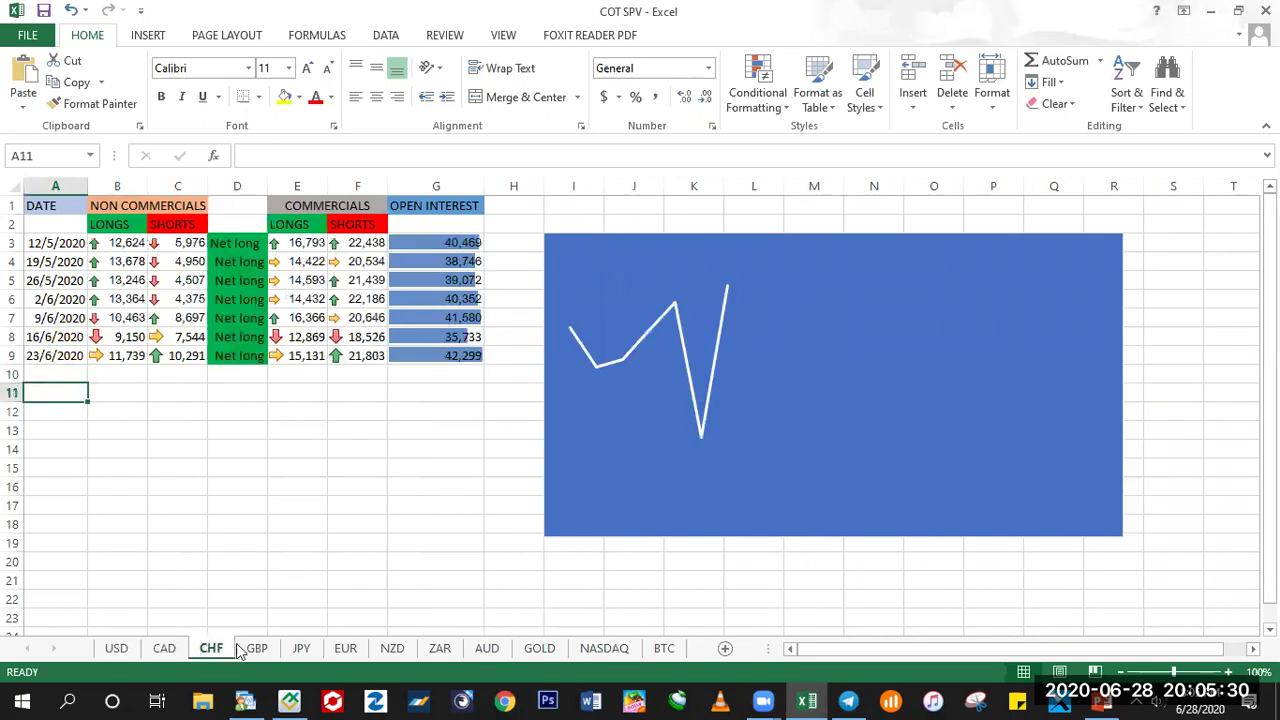
left_click(262, 648)
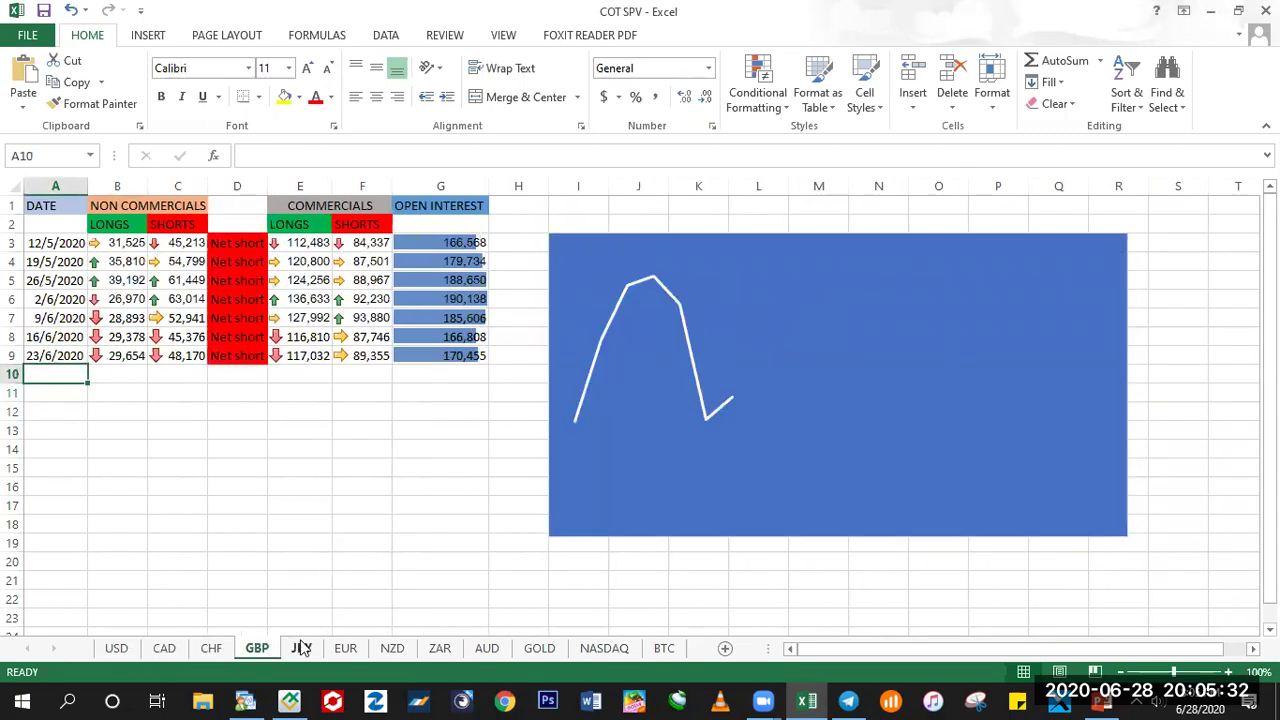
left_click(300, 648)
left_click(257, 649)
left_click(211, 649)
left_click(146, 652)
left_click(112, 650)
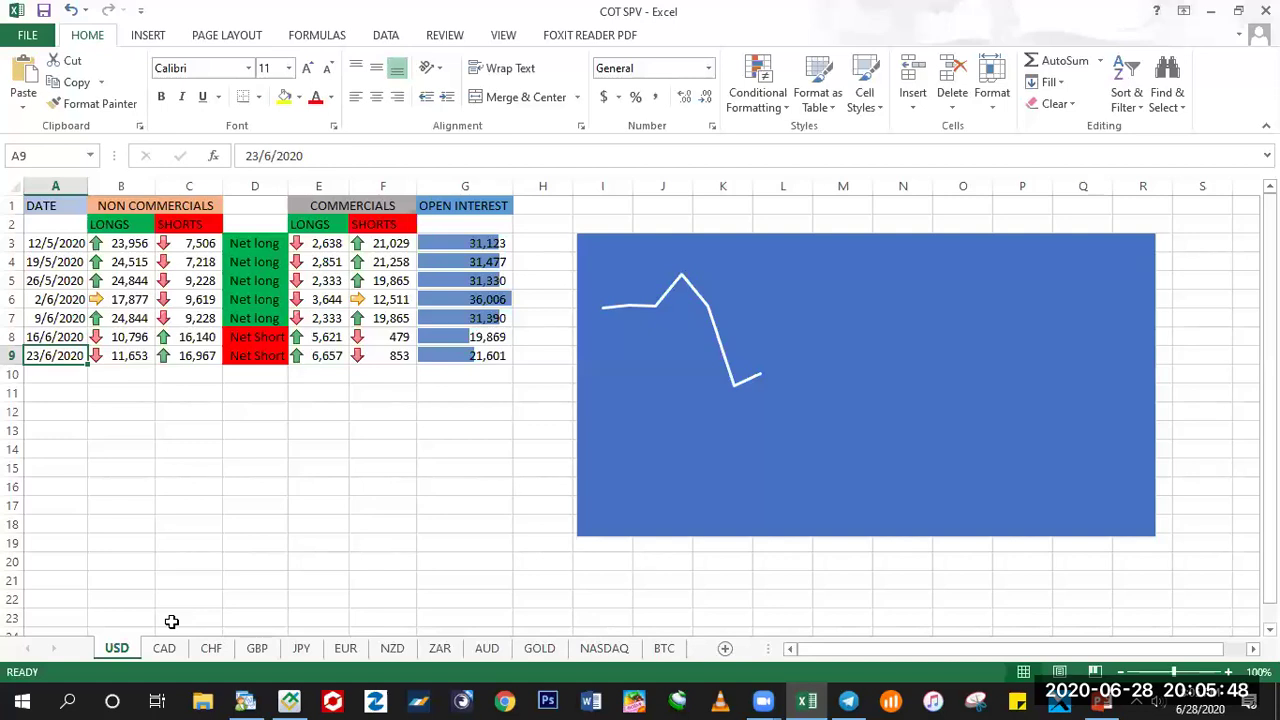
- Look through the currency sheets from USD as far as EUR and ZAR, ending on the USD sheet
left_click(204, 625)
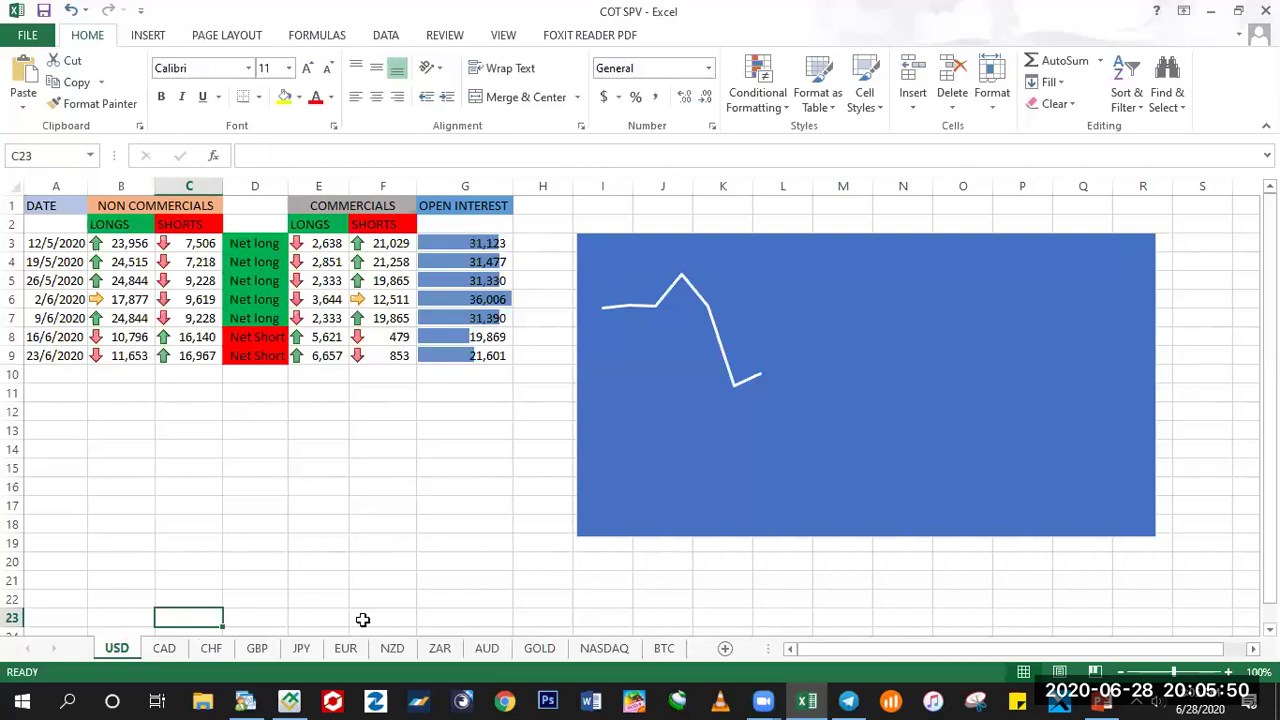
key("ctrl+Page_Down")
key("ctrl+Page_Down")
key("ctrl+Page_Down")
key("ctrl+Page_Down")
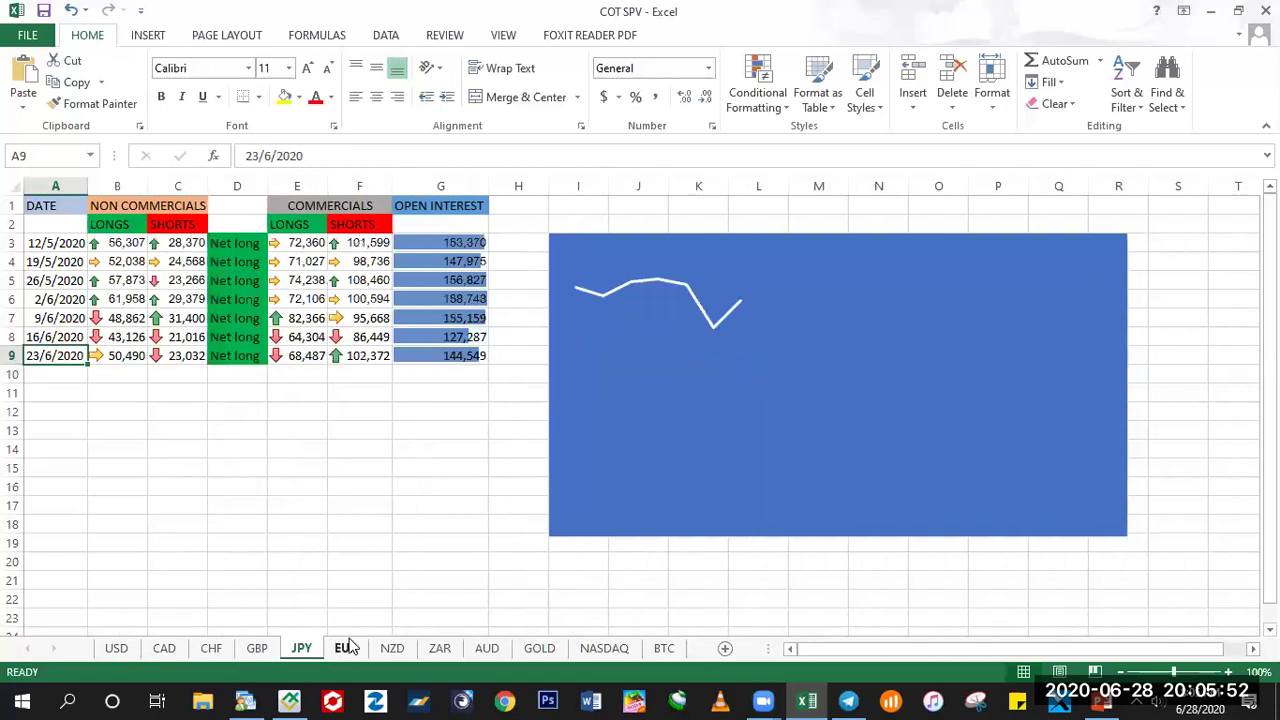
key("ctrl+Page_Down")
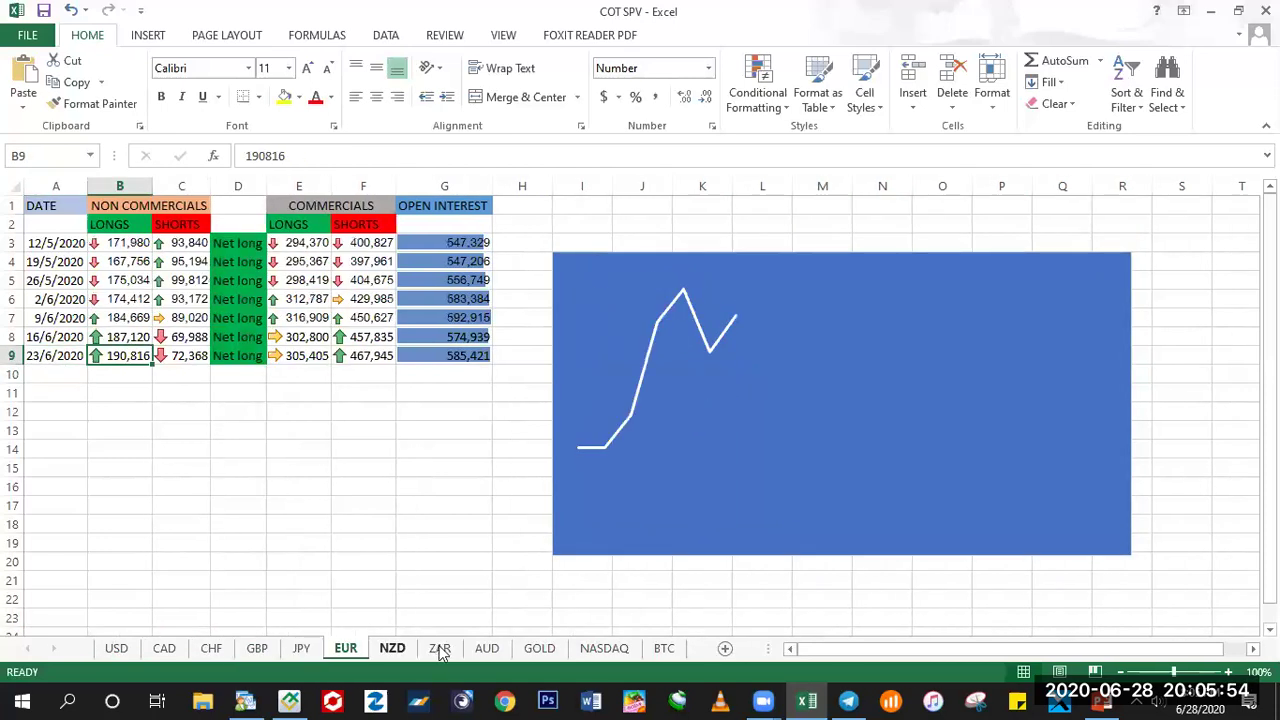
left_click(436, 650)
left_click(116, 652)
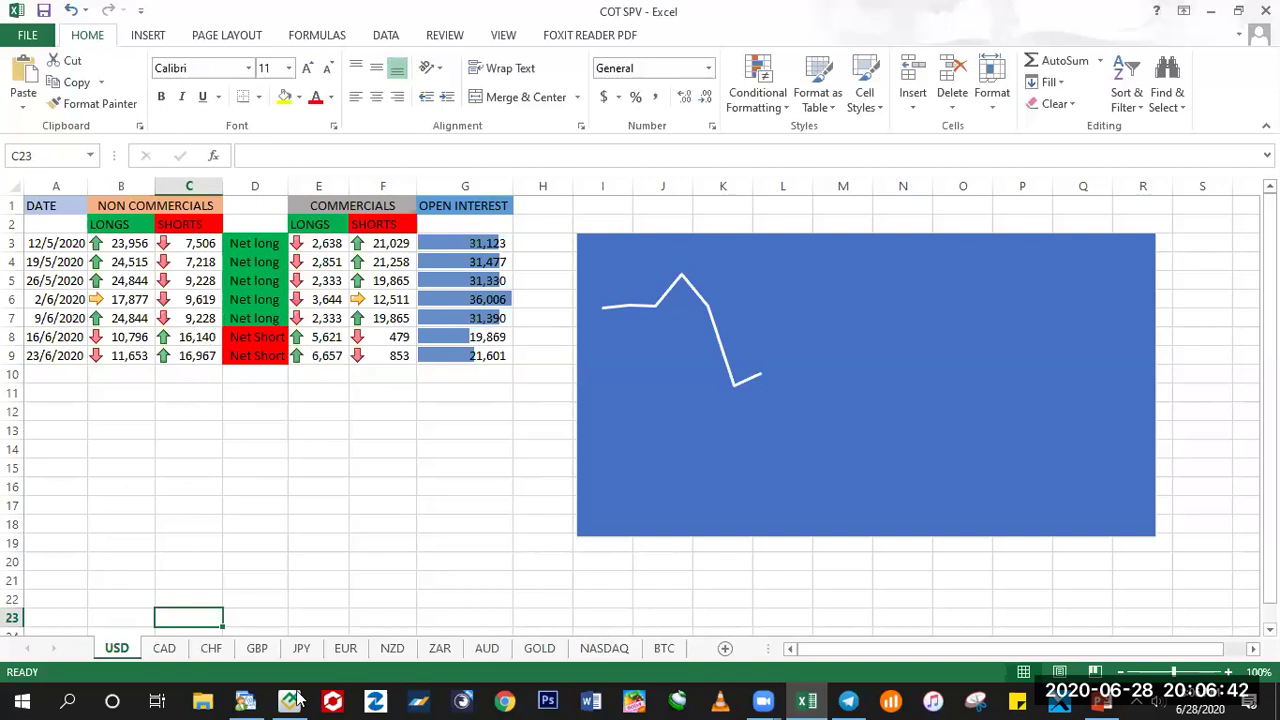
- Switch to the MetaTrader terminal and show the USDLFX chart on the monthly timeframe
key("alt+Tab")
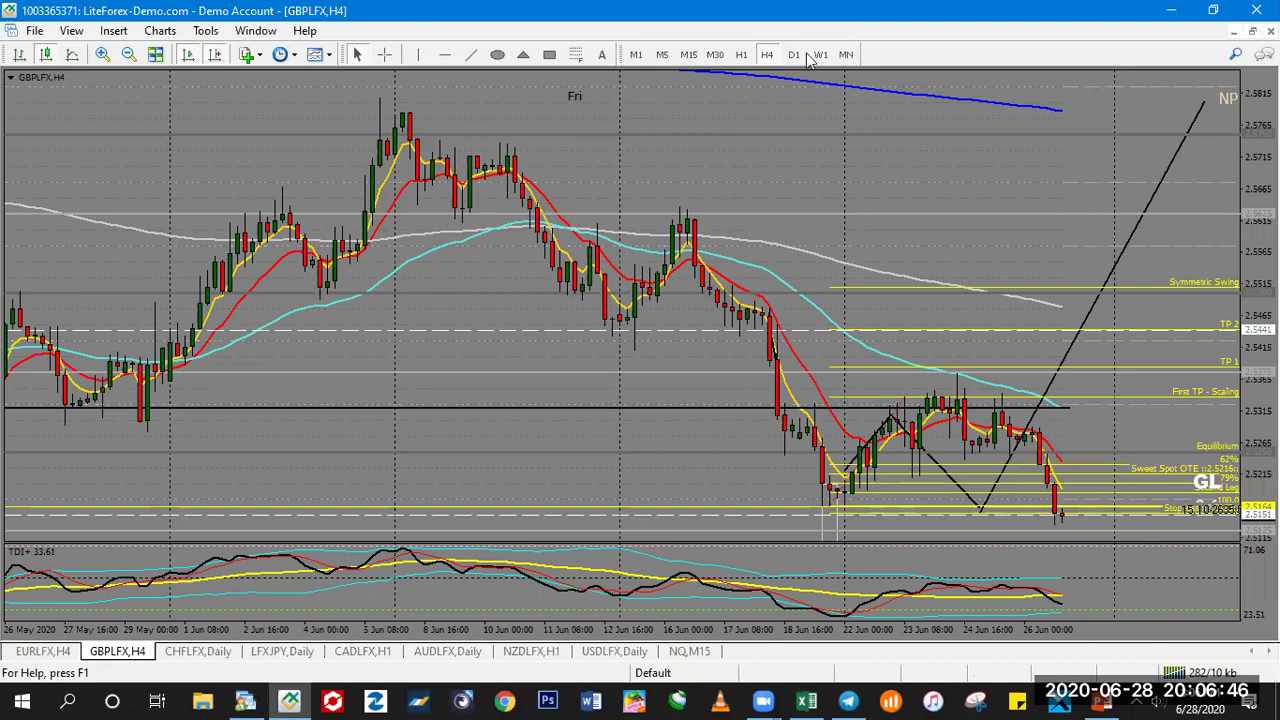
key("ctrl+Tab")
left_click(843, 55)
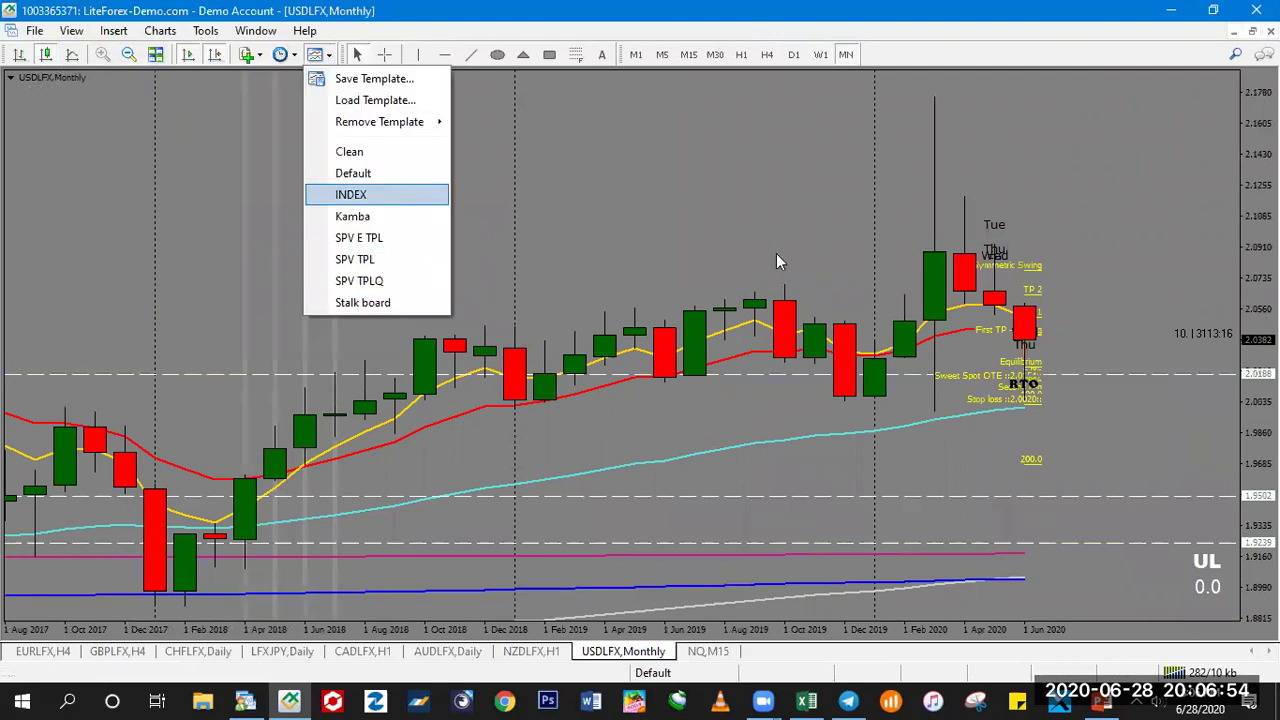
- Apply the INDEX template to the monthly USDLFX chart
key("Return")
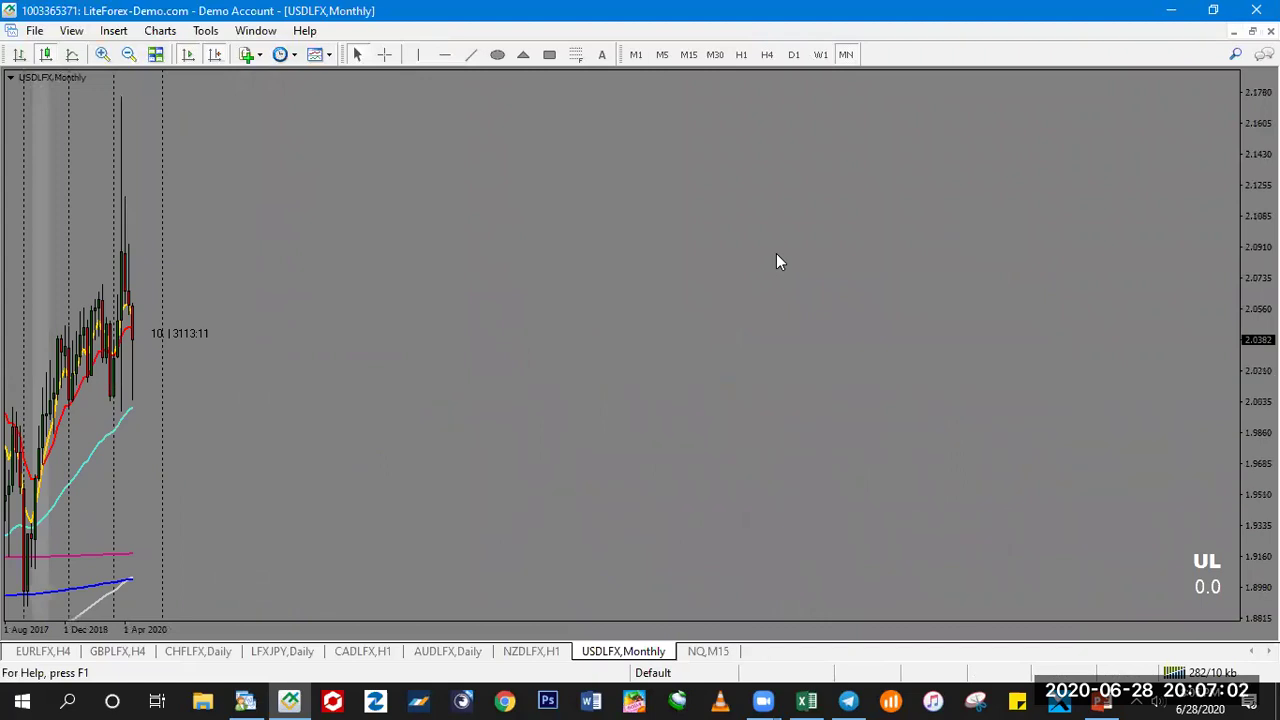
key("plus")
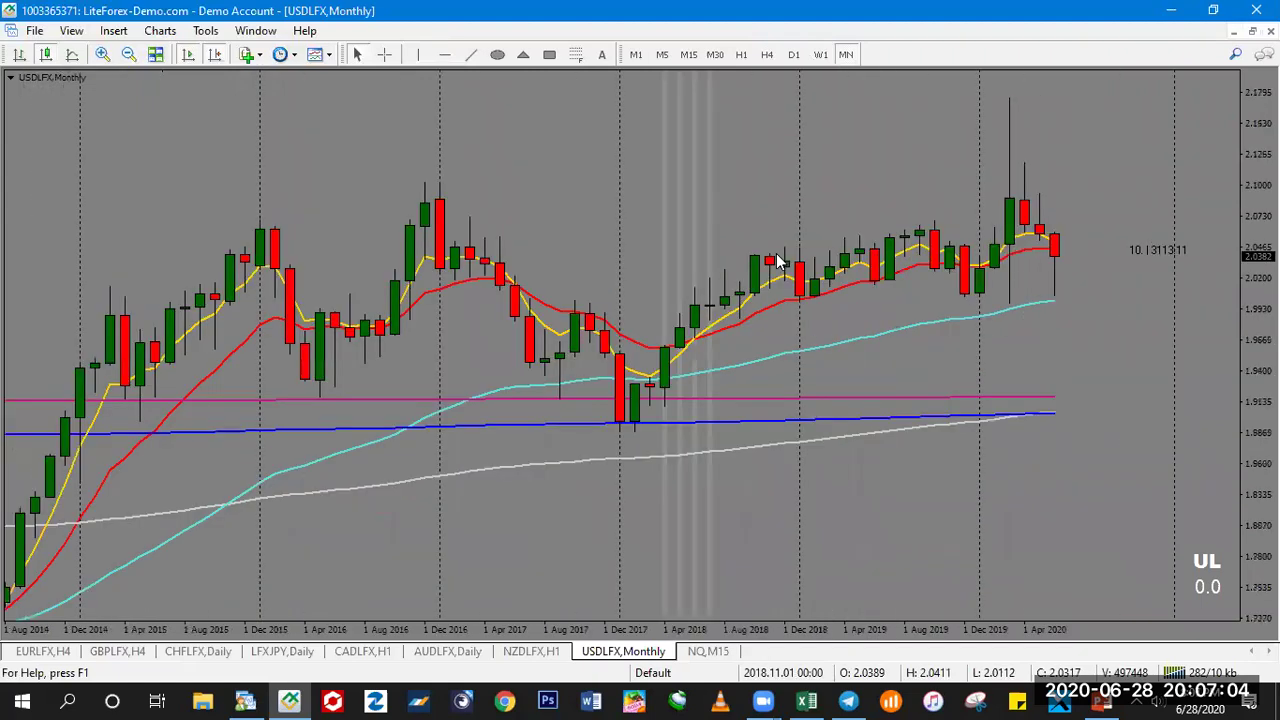
key("plus")
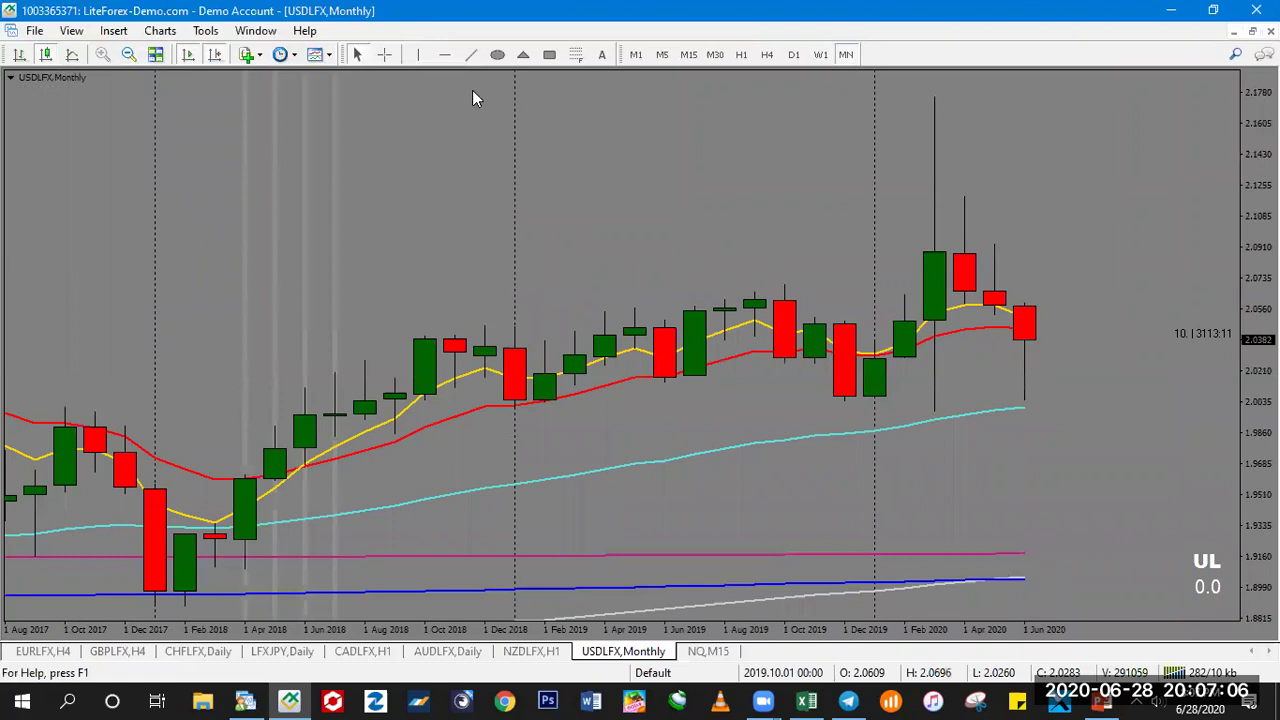
- Place a horizontal line at about 2.0041, along the low of the December 2019 monthly candle
left_click(444, 57)
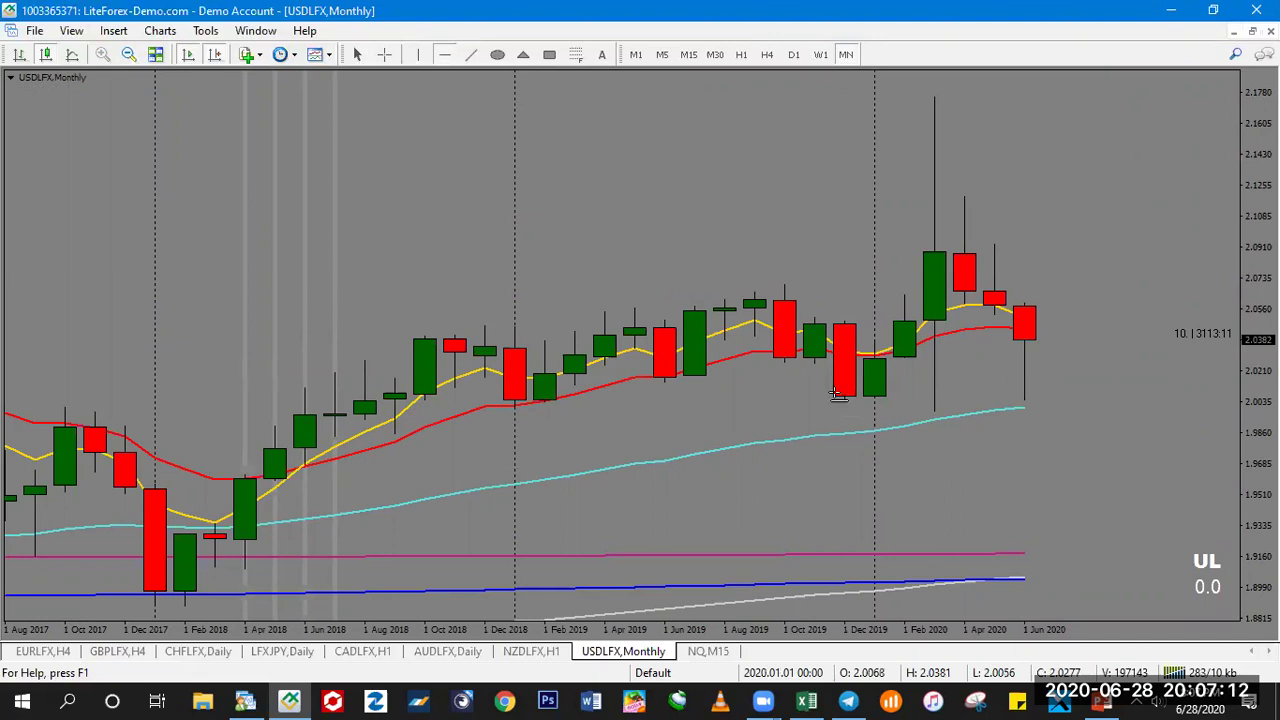
mouse_move(842, 401)
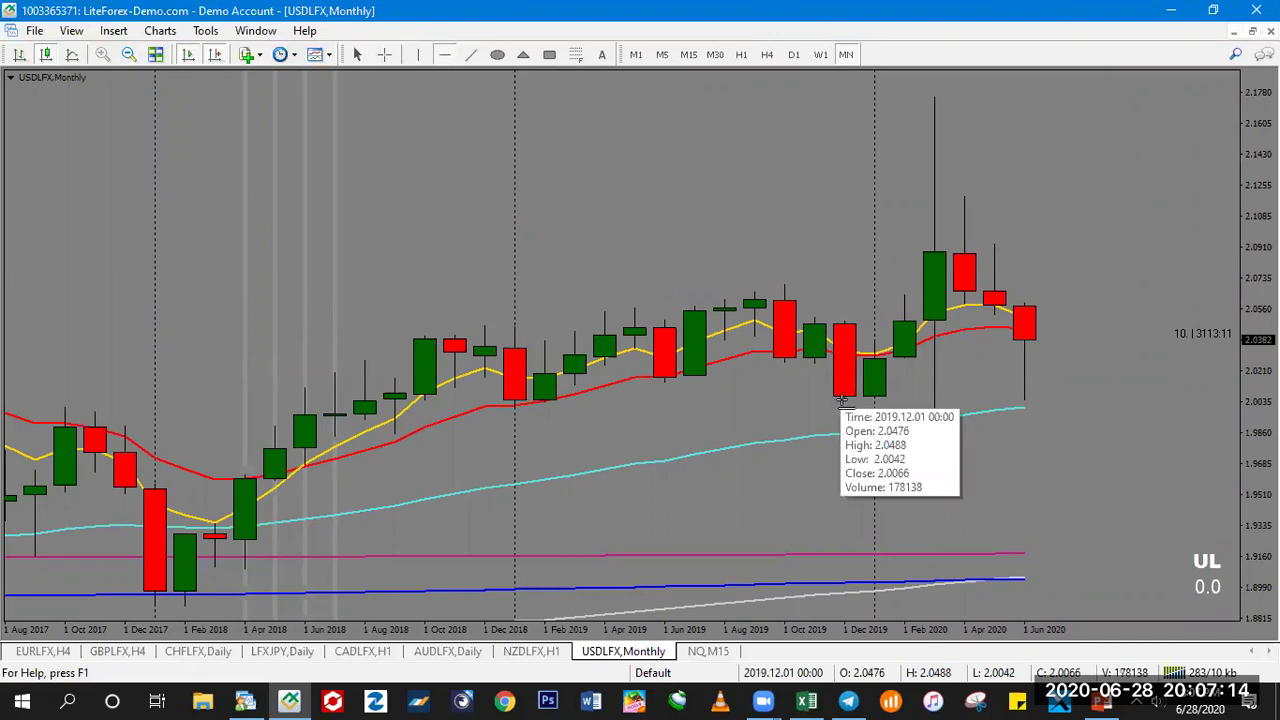
left_click(877, 396)
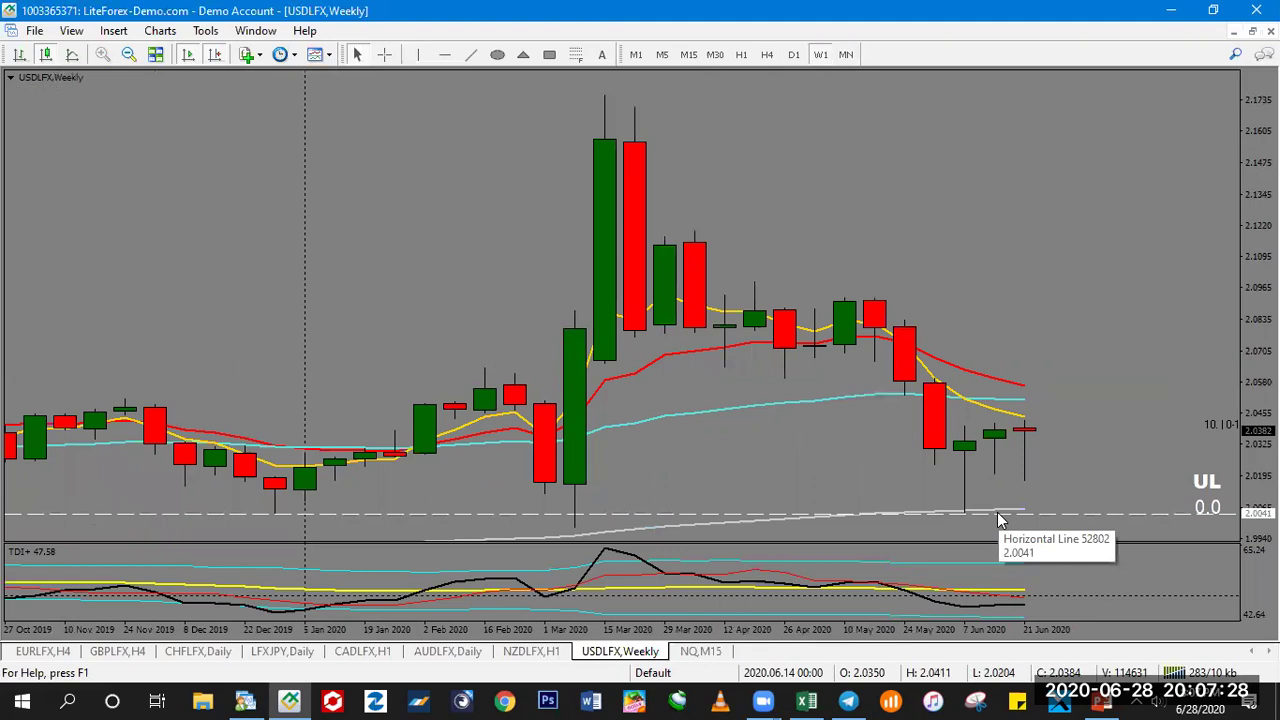
- On the daily timeframe, add a horizontal line near the June lows and adjust it to about 2.0191
key("minus")
key("minus")
key("plus")
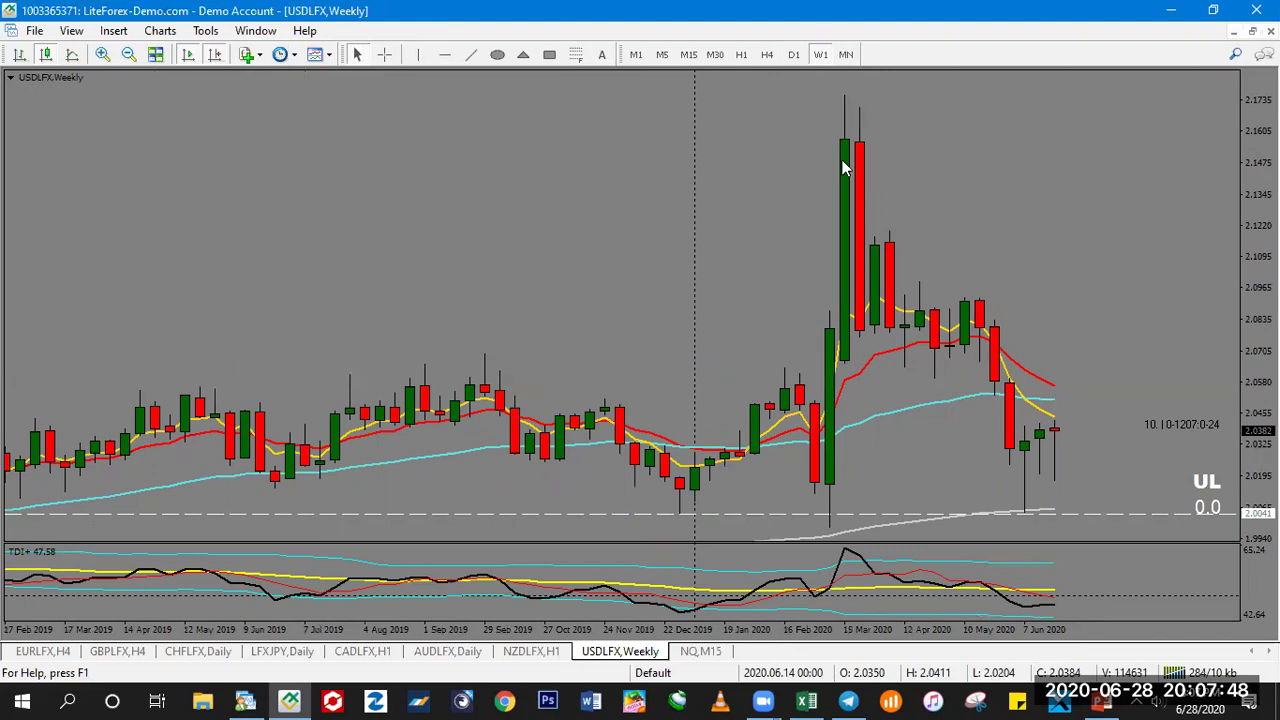
left_click(795, 56)
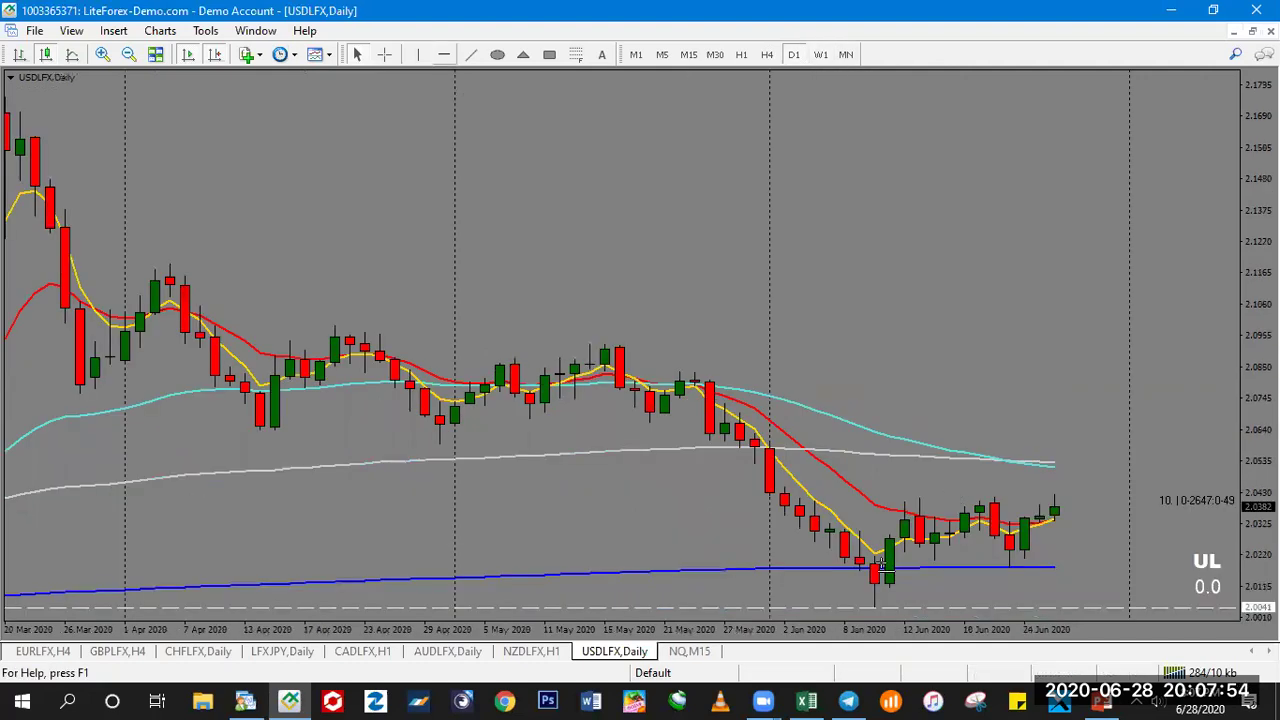
left_click(876, 567)
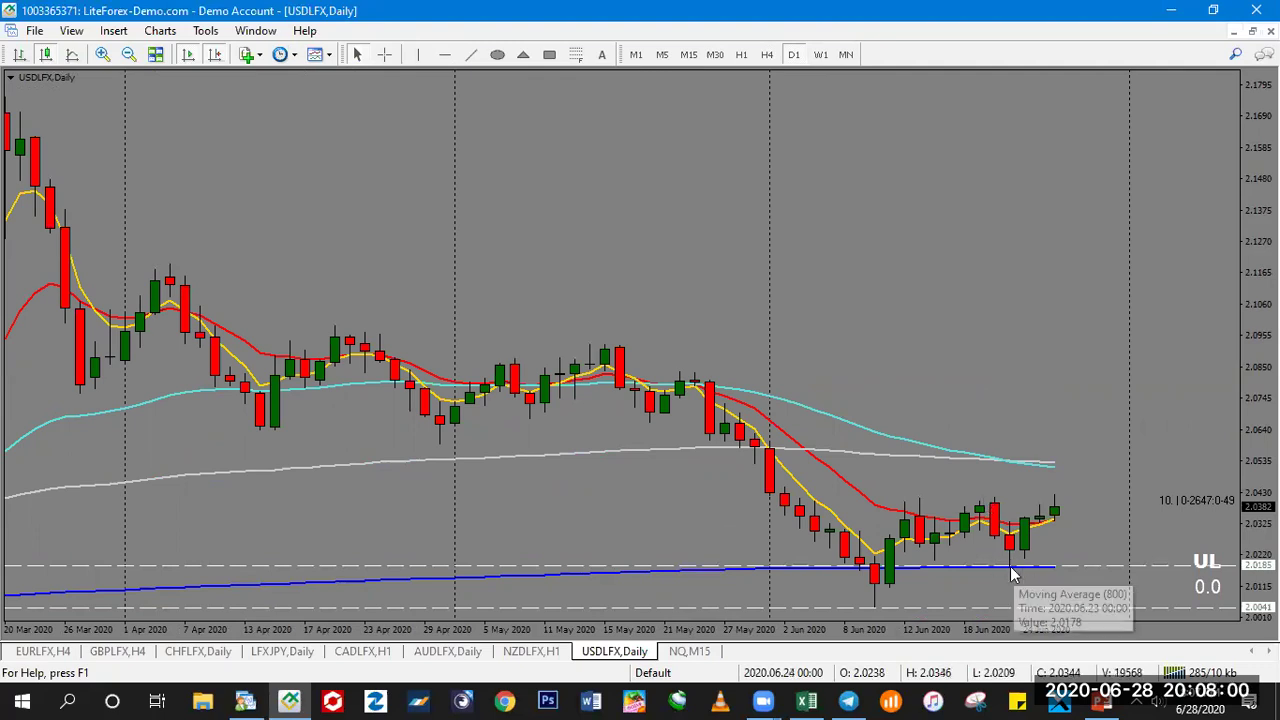
double_click(1066, 567)
left_click_drag(1066, 566, 1068, 565)
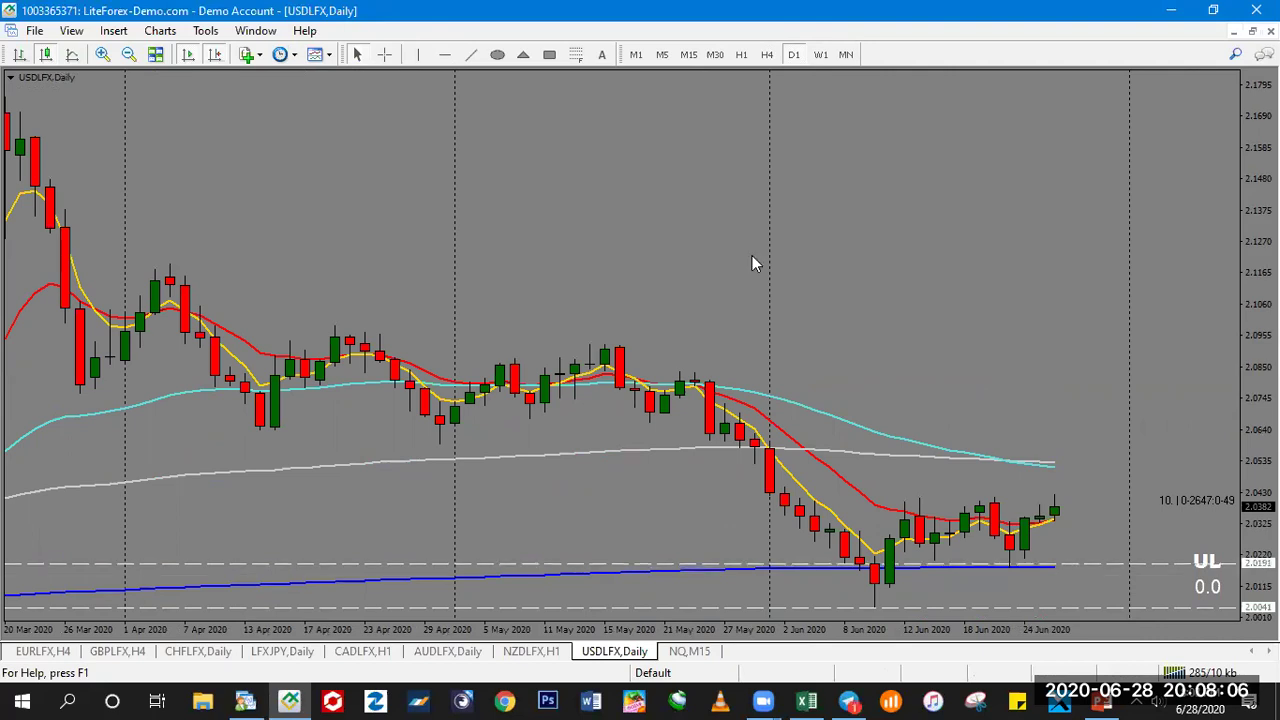
- Show USDLFX on the H4 timeframe and enlarge the TDI indicator pane below the price chart
left_click(767, 55)
key("minus")
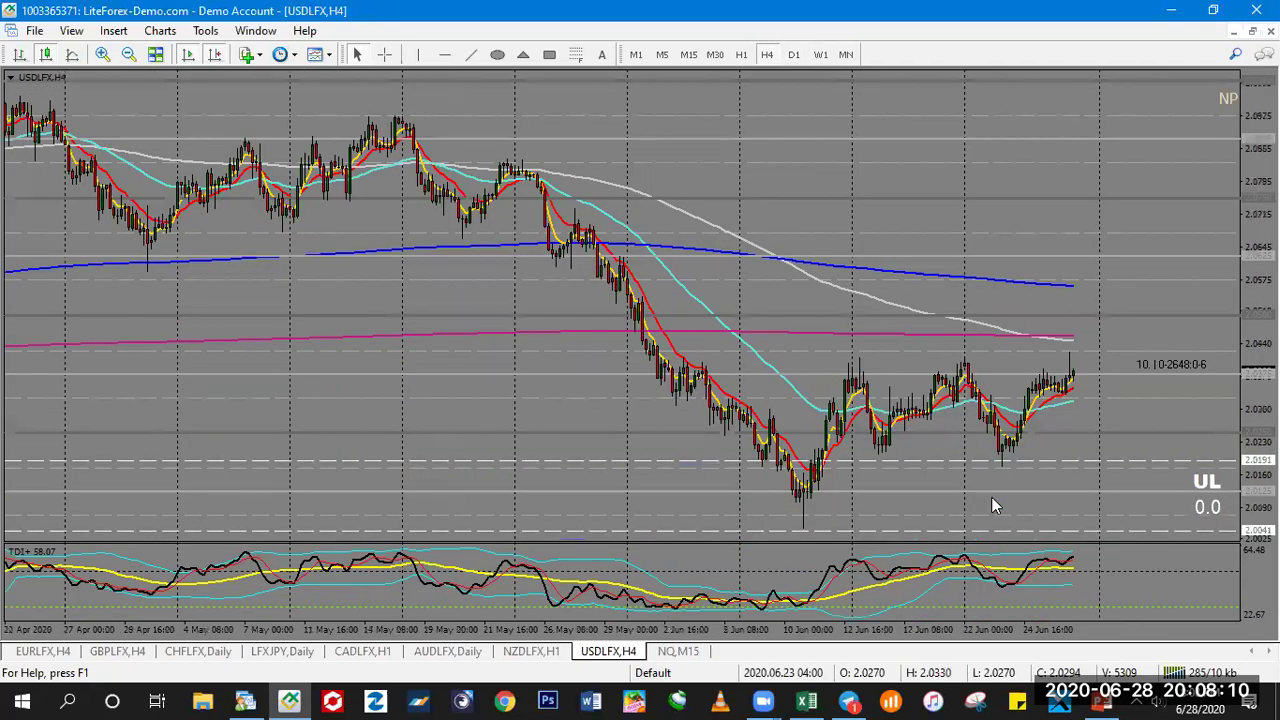
key("plus")
key("plus")
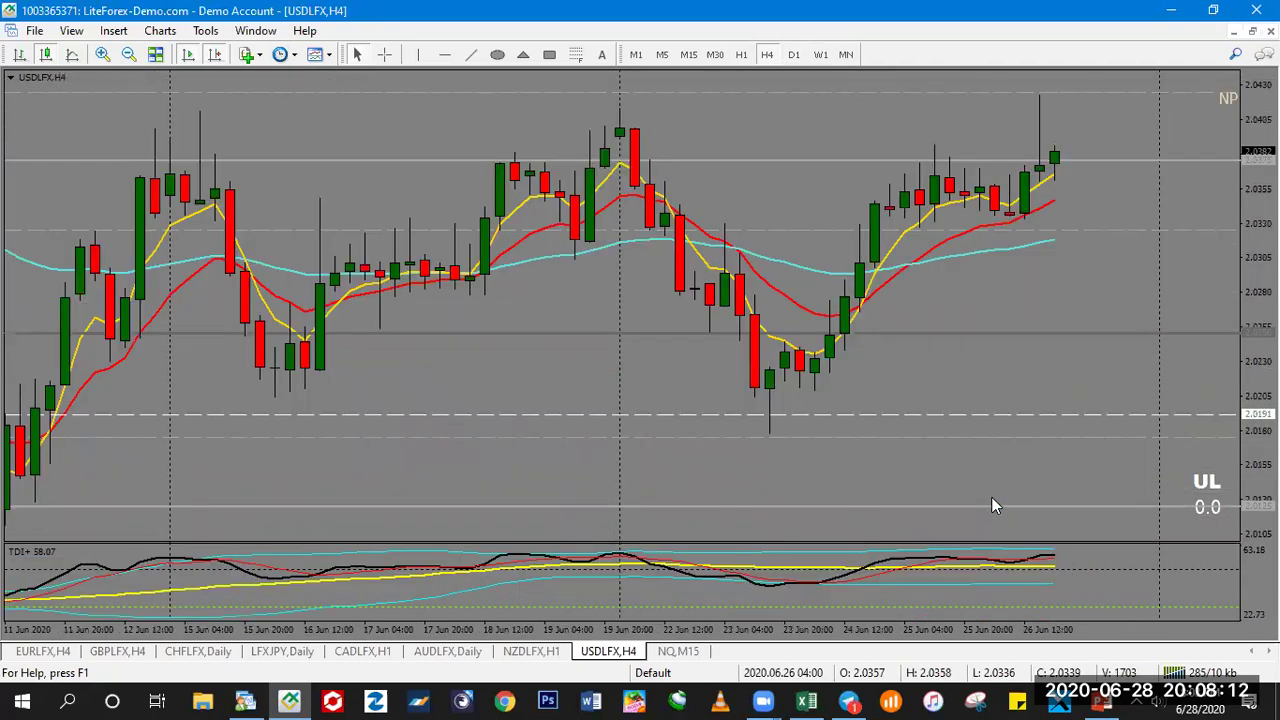
key("minus")
key("minus")
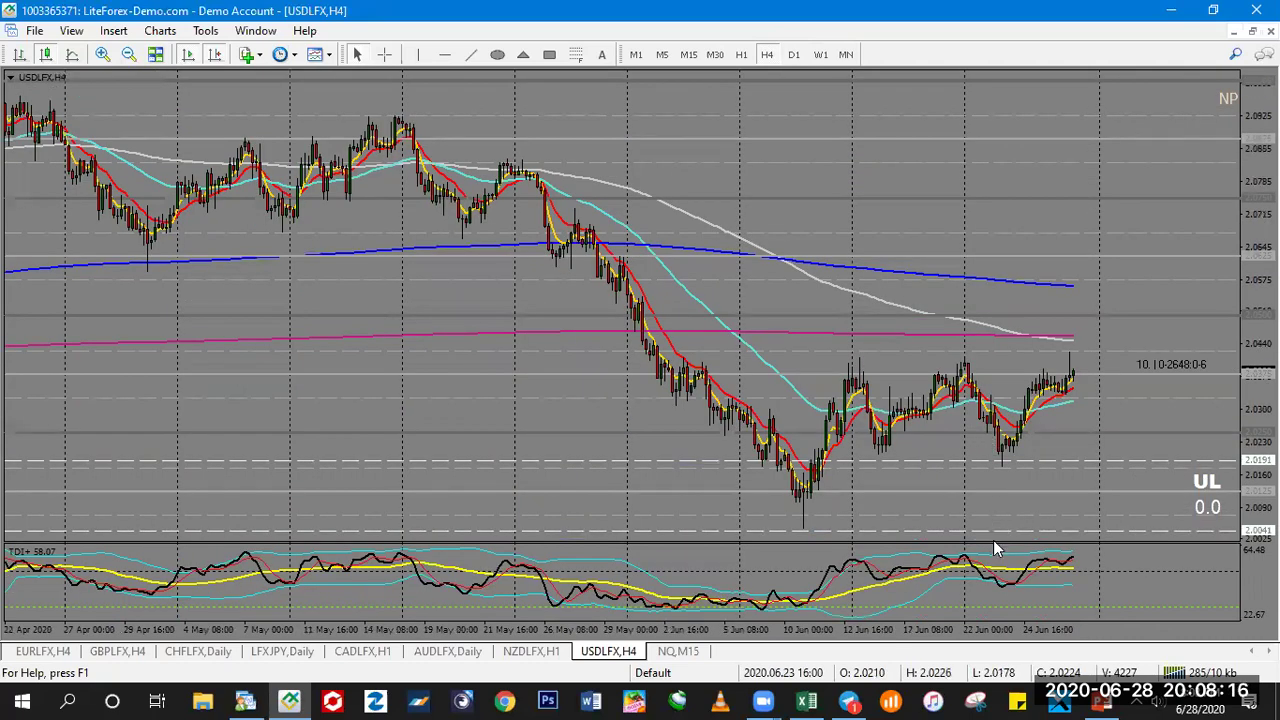
left_click_drag(993, 542, 993, 450)
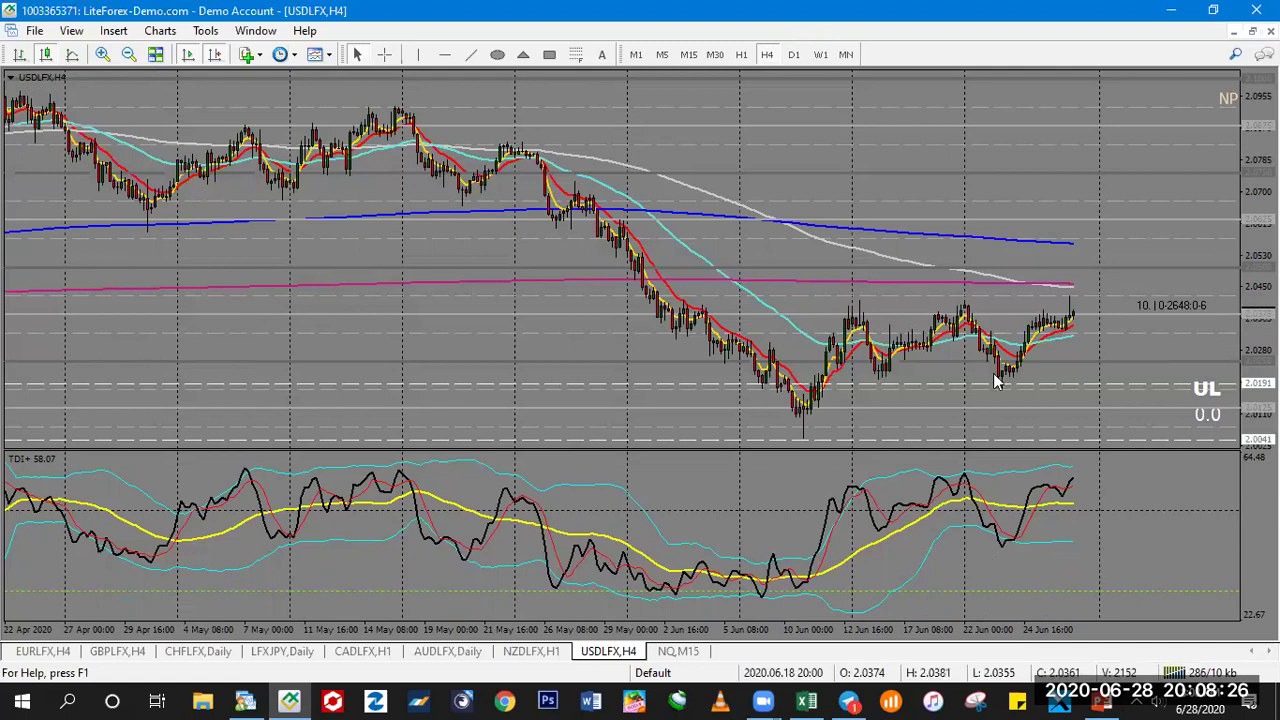
- On the H1 timeframe, draw a narrow rectangle at the 10 June low from the 2.0041 line to just above the 2.0191 line
left_click(740, 55)
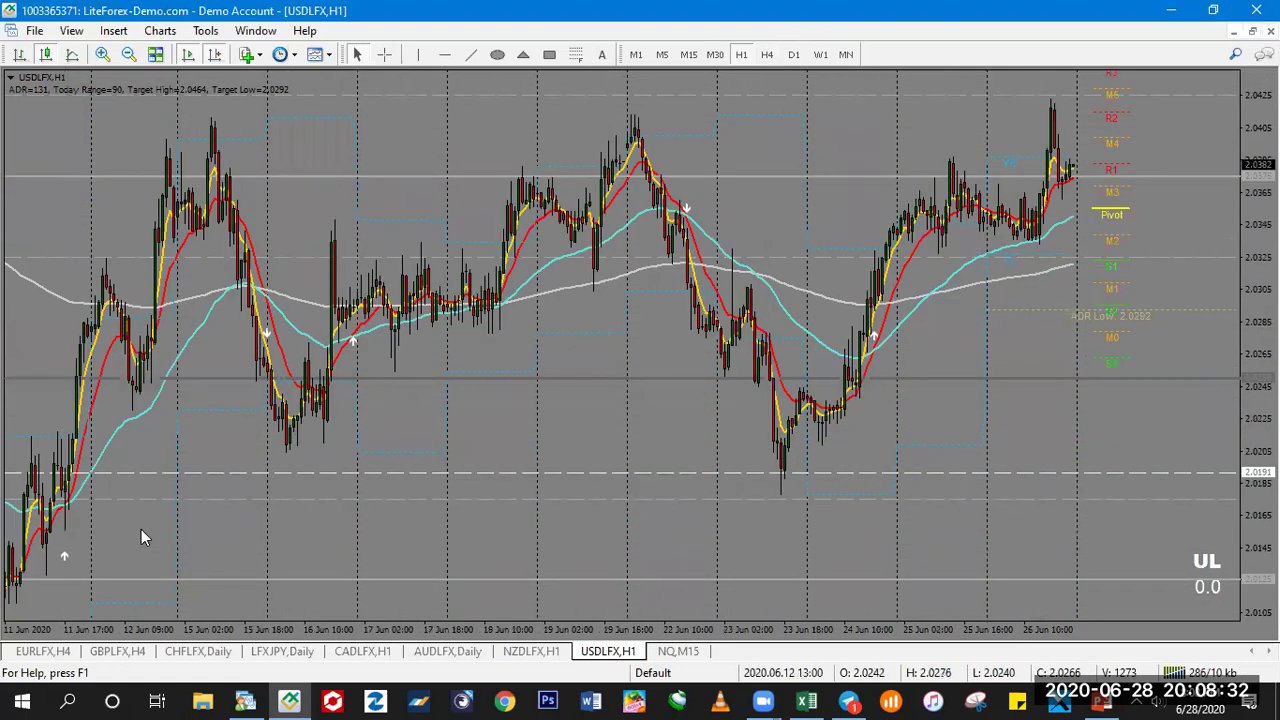
key("minus")
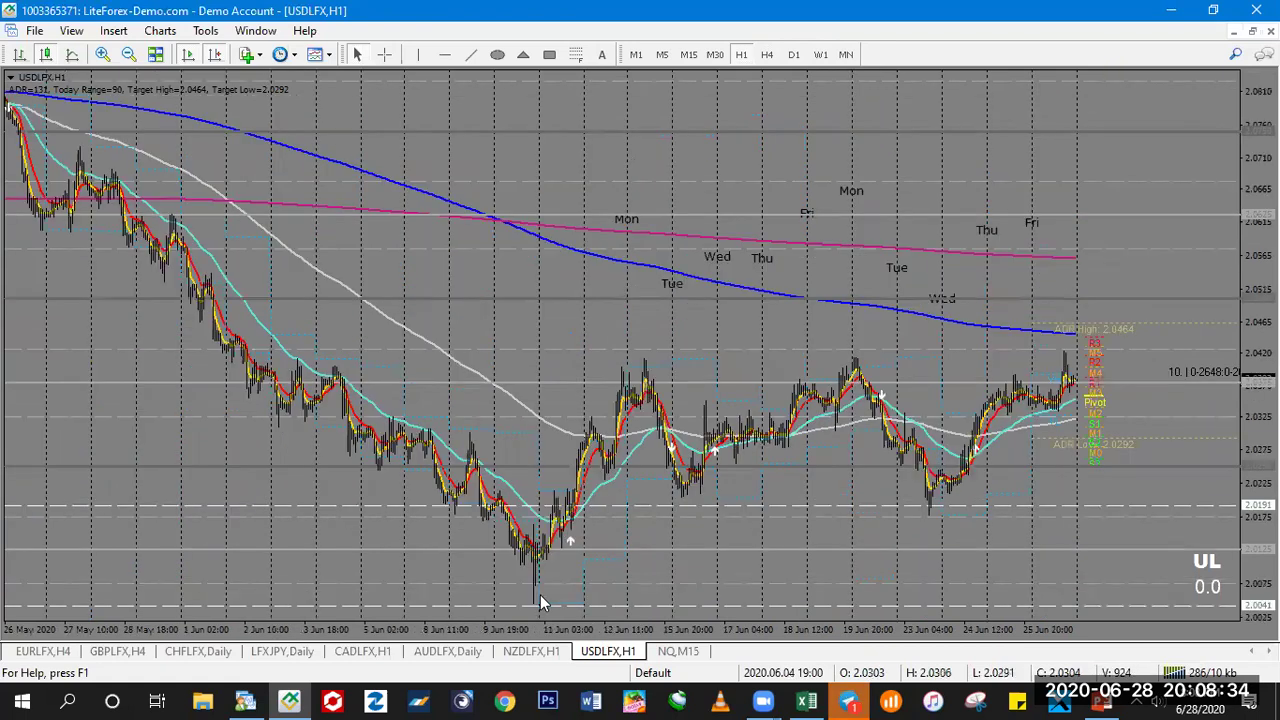
left_click(549, 56)
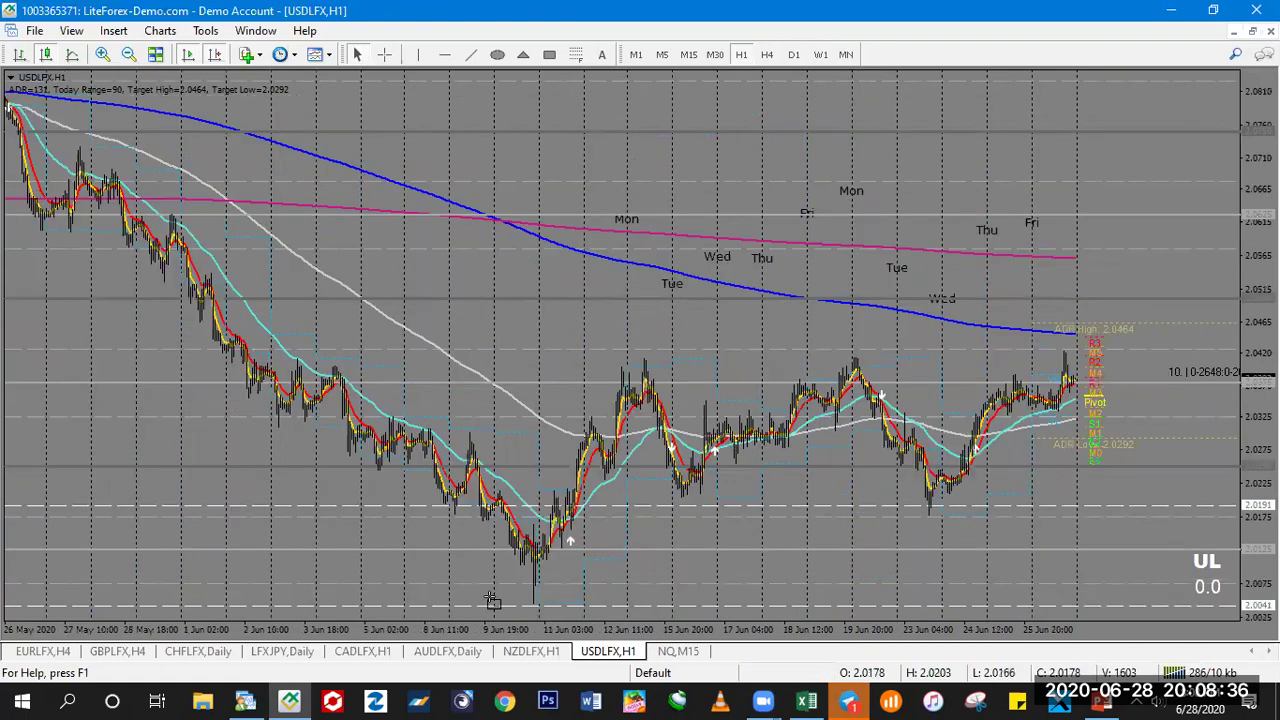
left_click(536, 607)
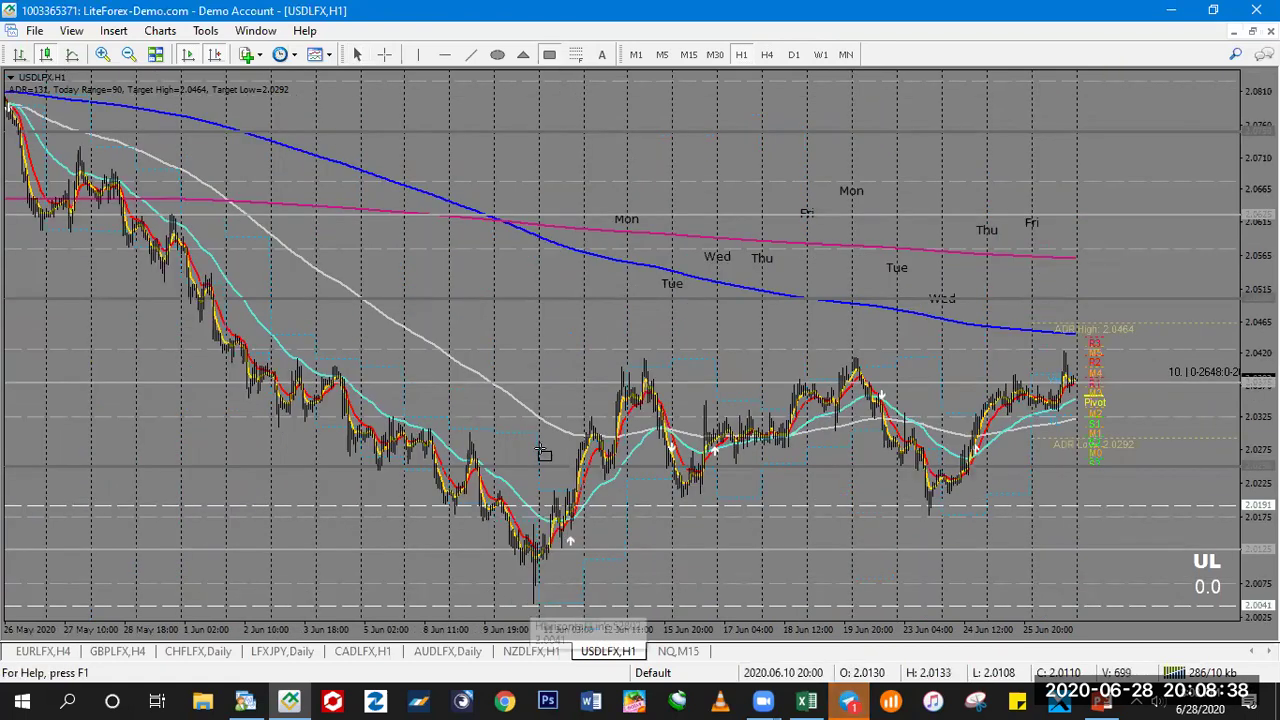
left_click_drag(549, 451, 529, 476)
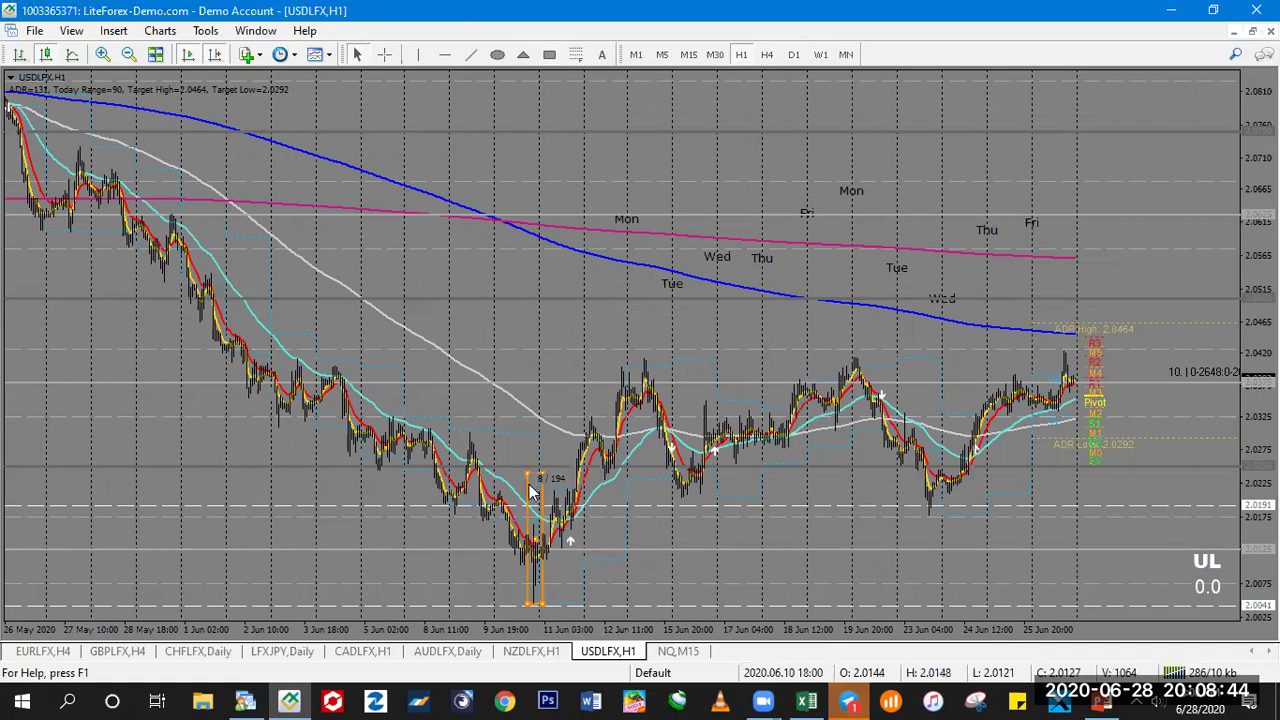
left_click_drag(531, 490, 531, 505)
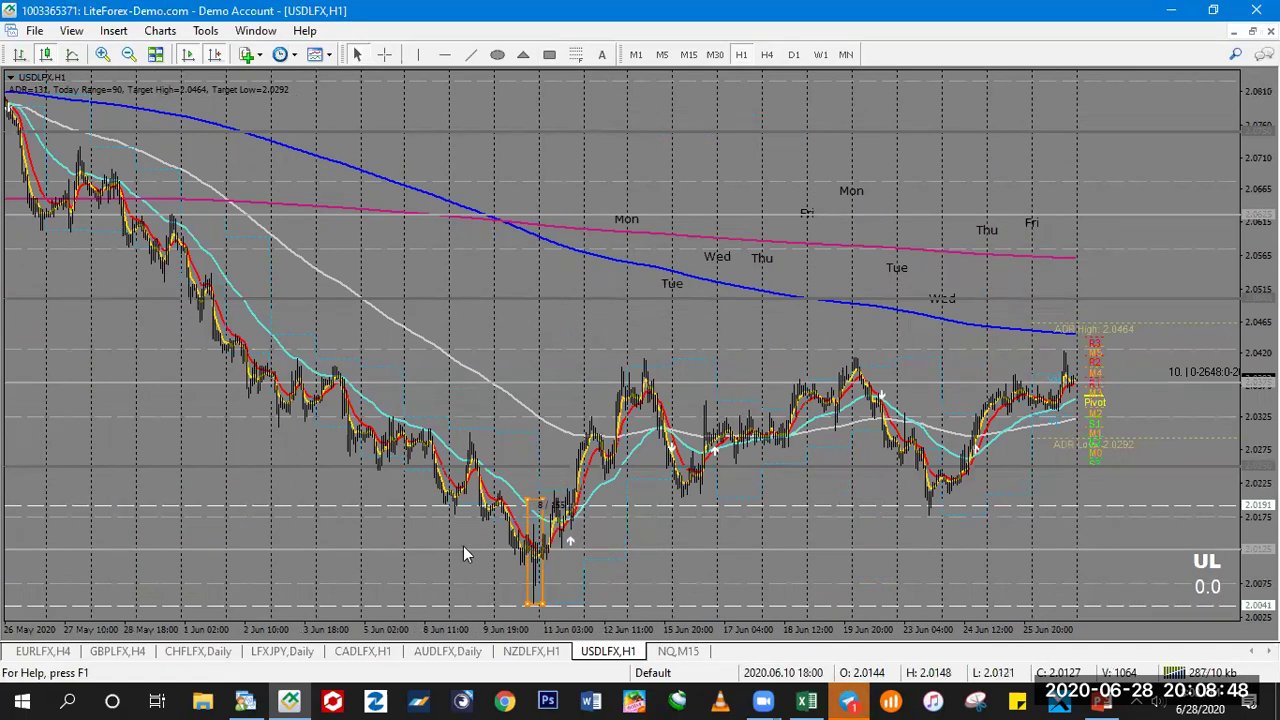
- Move the rectangle aside to 5 June, shorten it slightly, and place it back over the 10 June low
left_click(380, 553)
left_click_drag(388, 515, 384, 519)
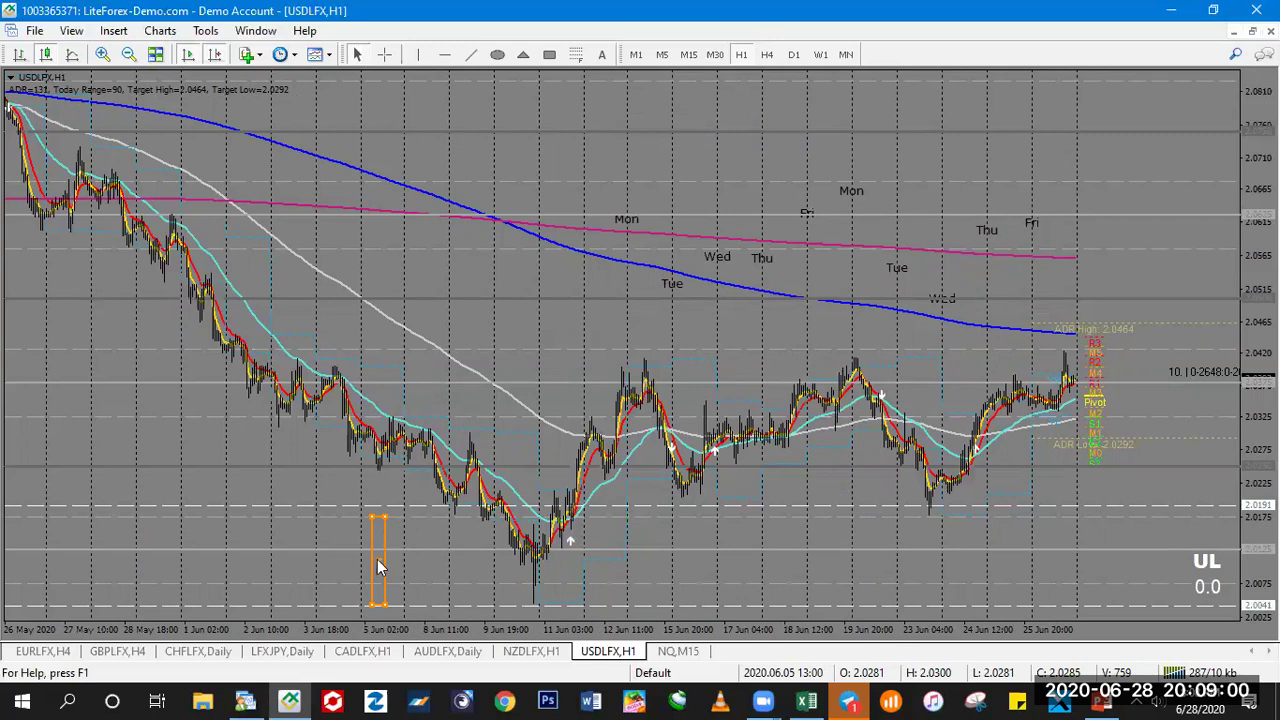
left_click(537, 560)
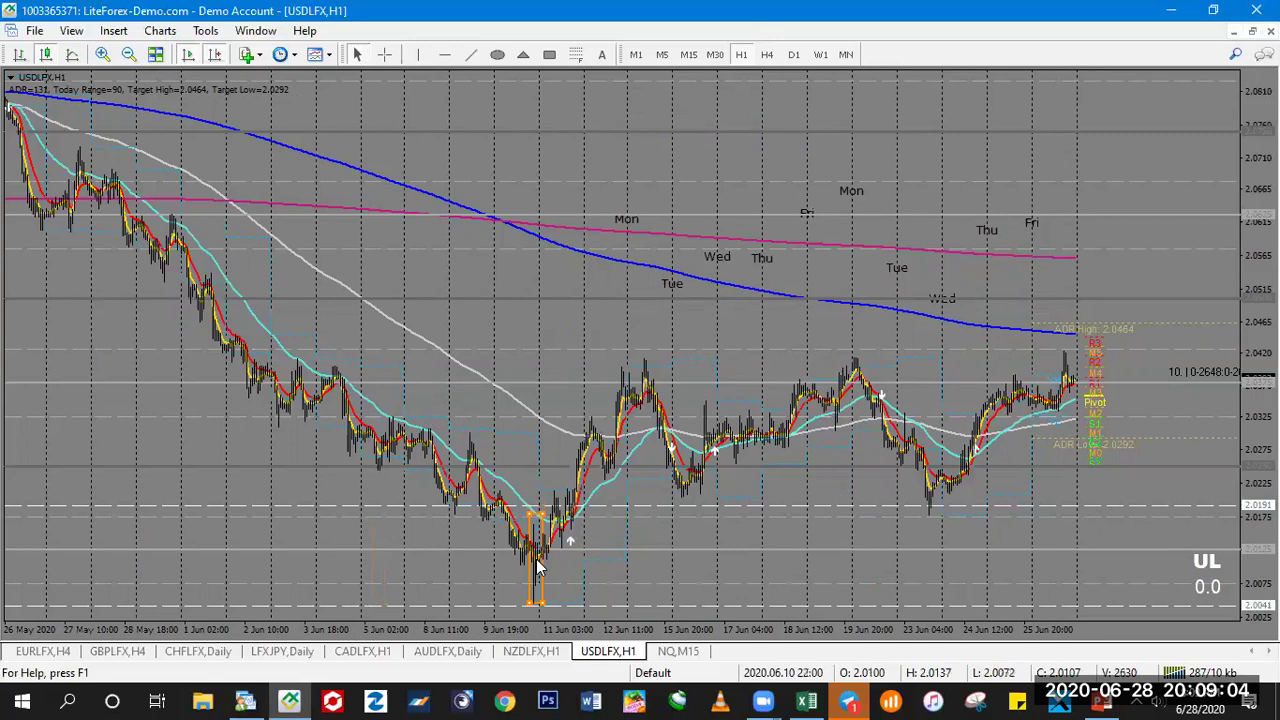
- Stack two copies of the rectangle end to end above the original, stepping up from the 10 June low
left_click(545, 466)
left_click(548, 471)
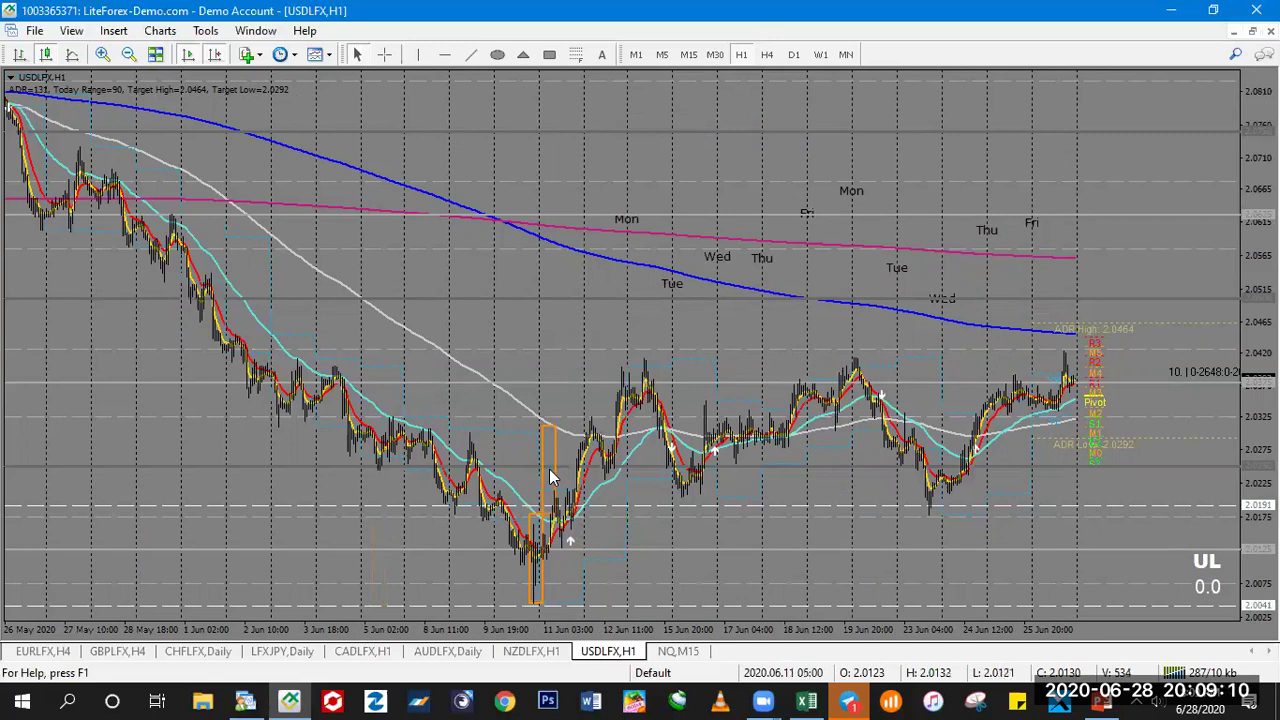
left_click(564, 382)
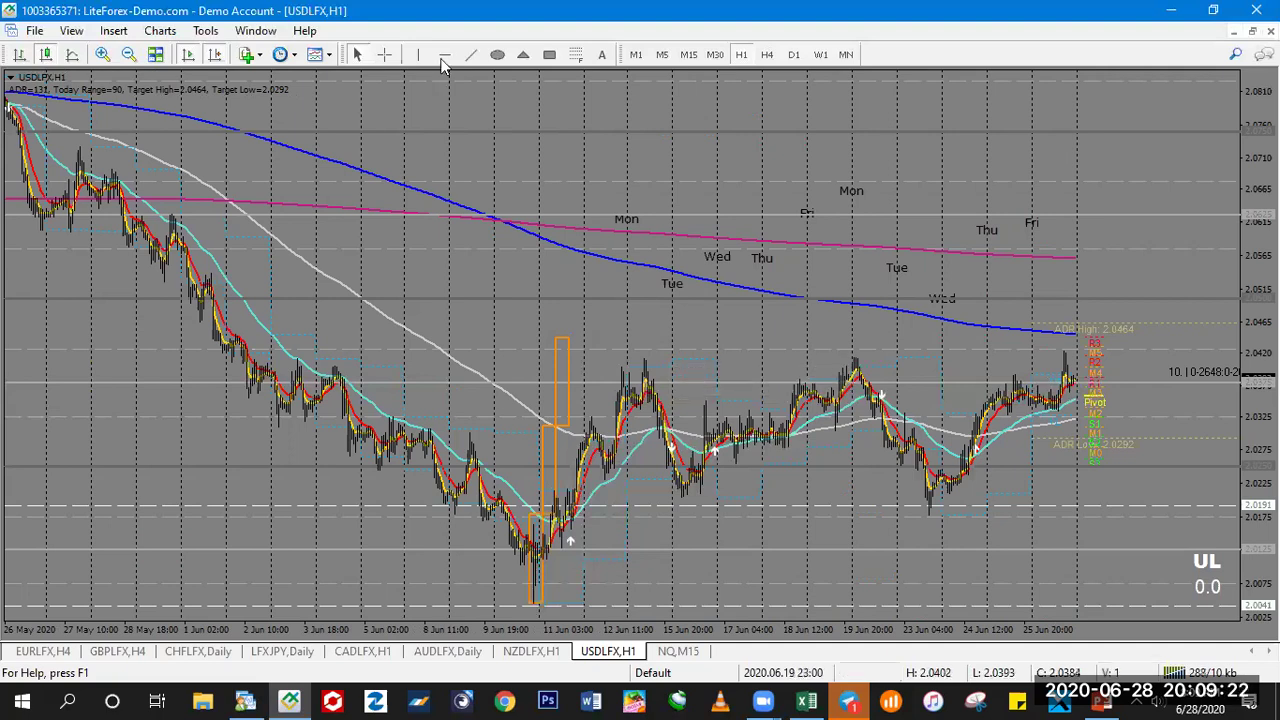
- Place a horizontal line at about 2.0407 along the June highs and show the chart on the weekly timeframe
left_click(655, 362)
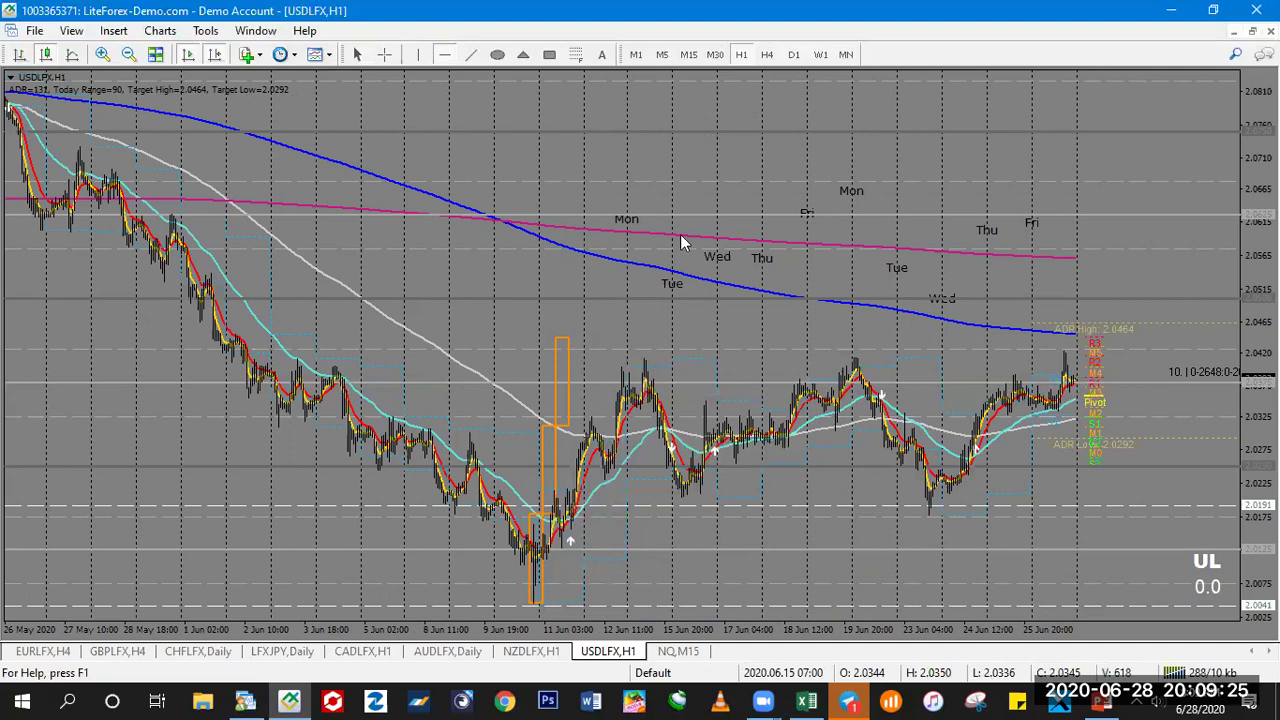
left_click(820, 55)
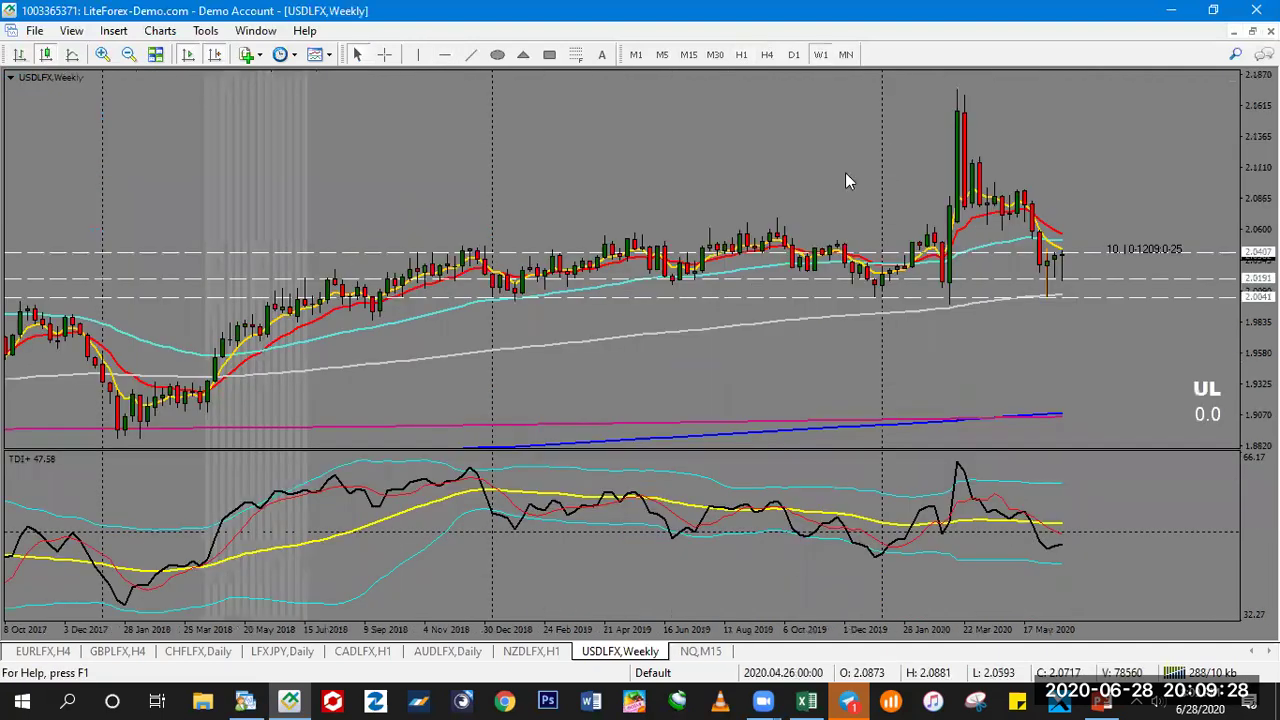
- Place a horizontal line on the weekly USDLFX chart at about 2.0538, above the 2.0407 line
left_click(575, 57)
left_click(444, 55)
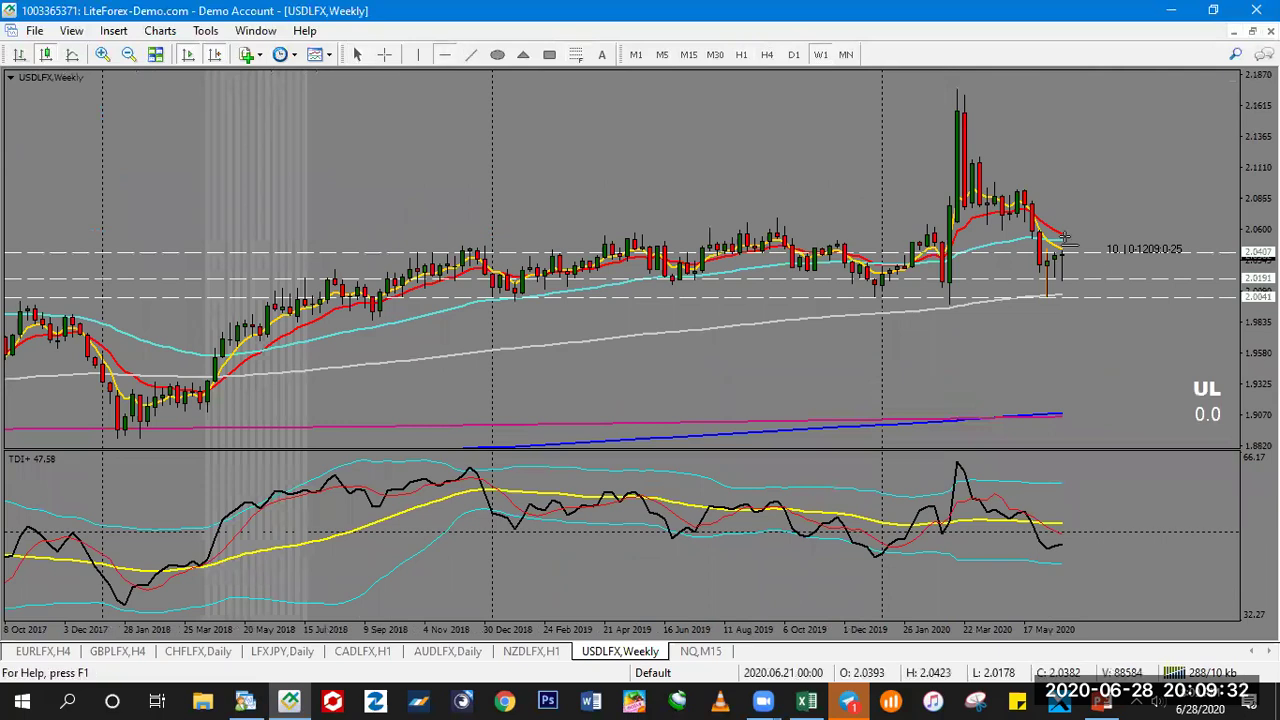
left_click(1118, 237)
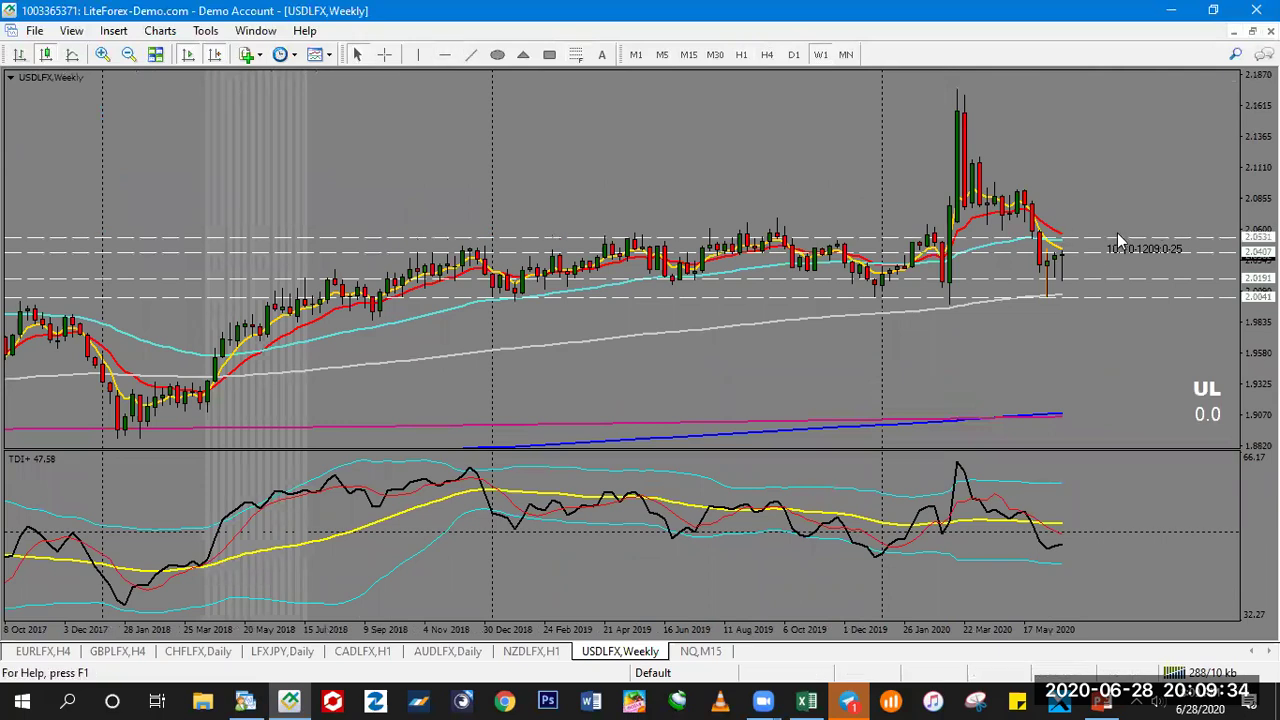
left_click_drag(1117, 236, 1117, 236)
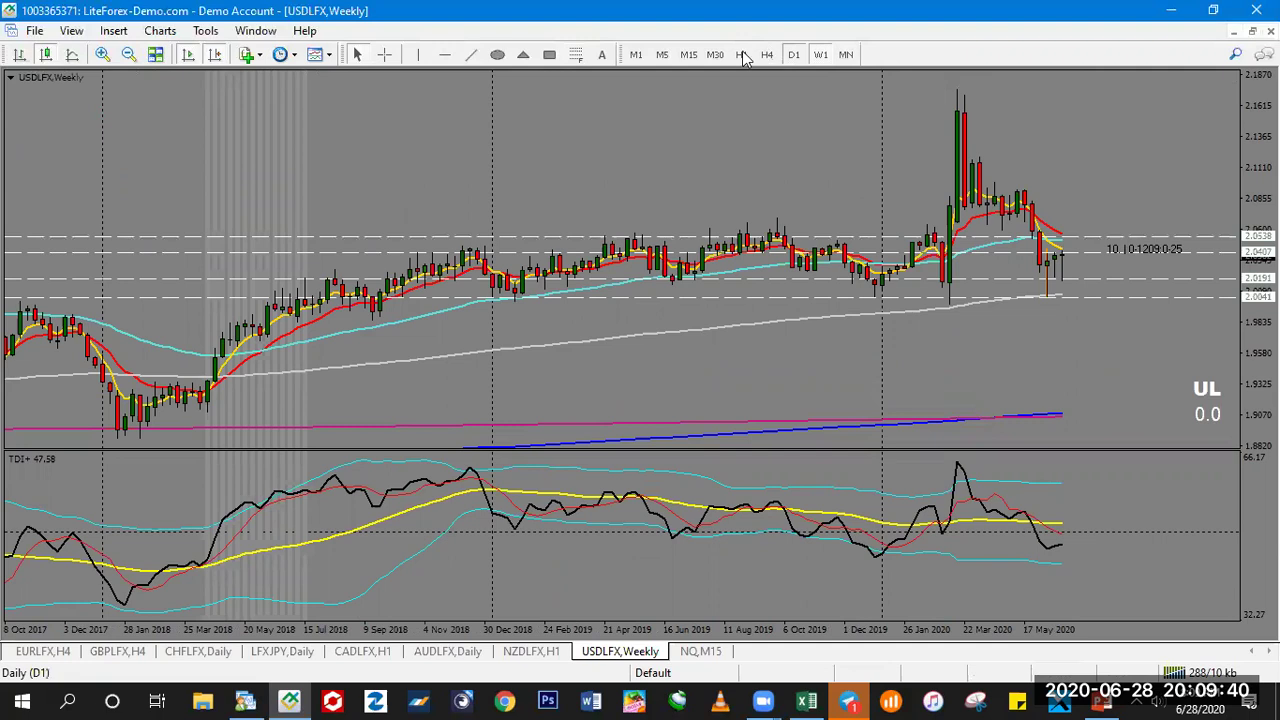
- Draw a Fibonacci retracement from the 10 June low at about 2.0041 up to the 22 June high and show it on H1
left_click(792, 55)
left_click(741, 55)
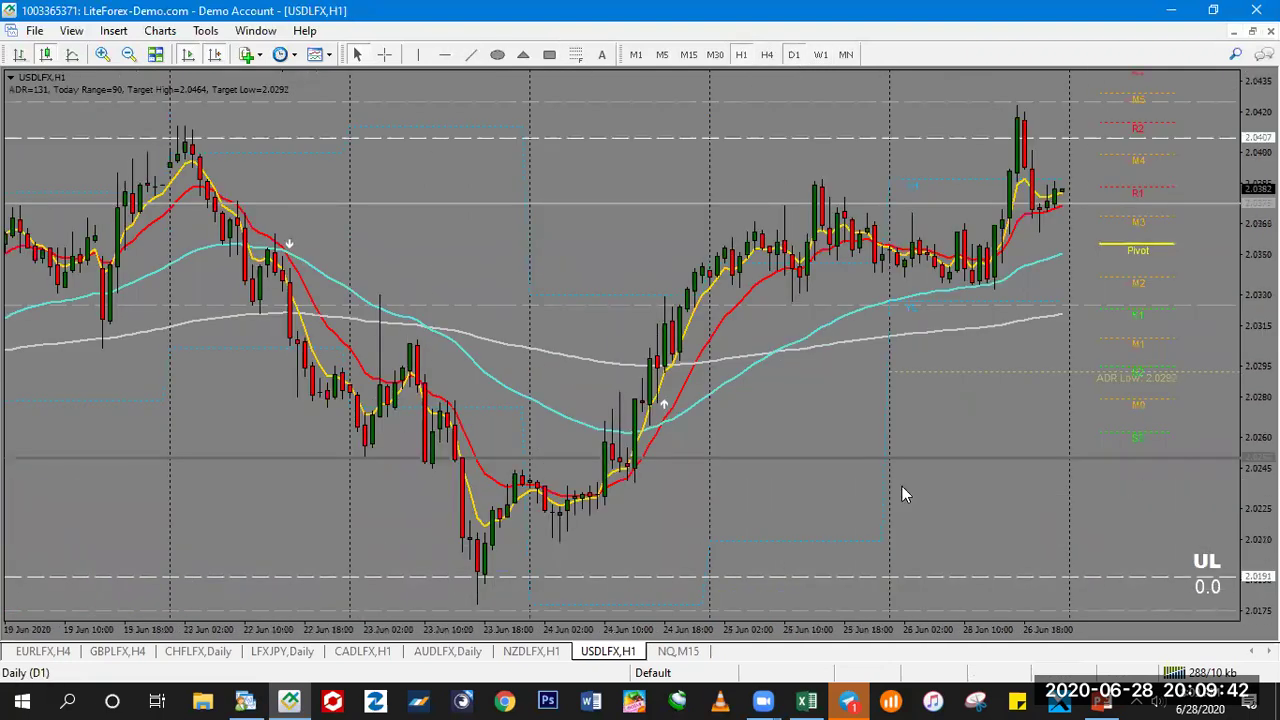
key("d")
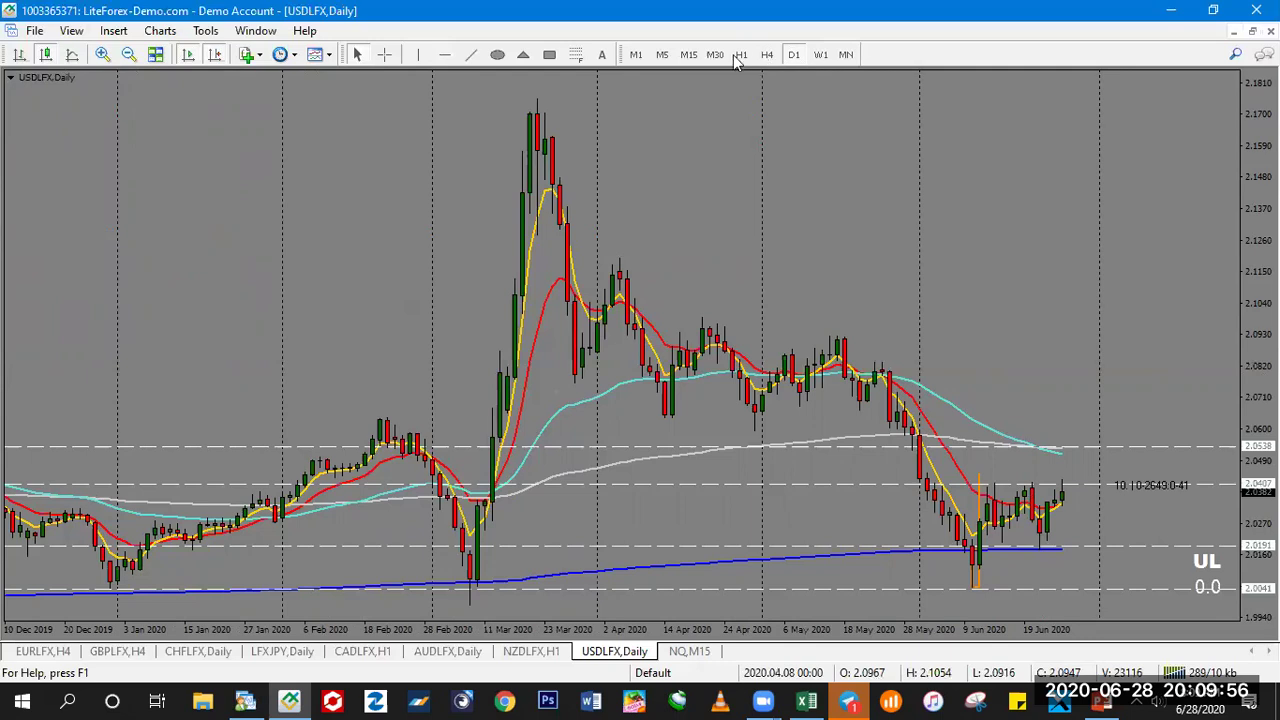
left_click(767, 55)
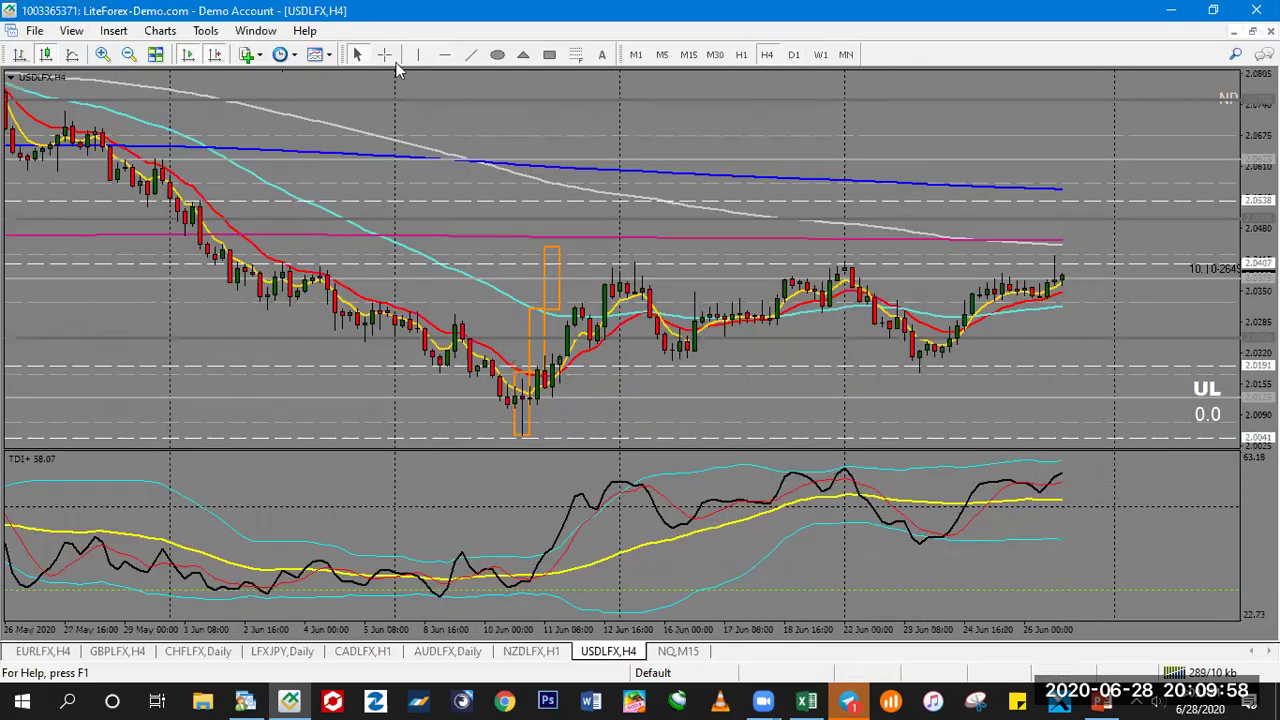
left_click(553, 56)
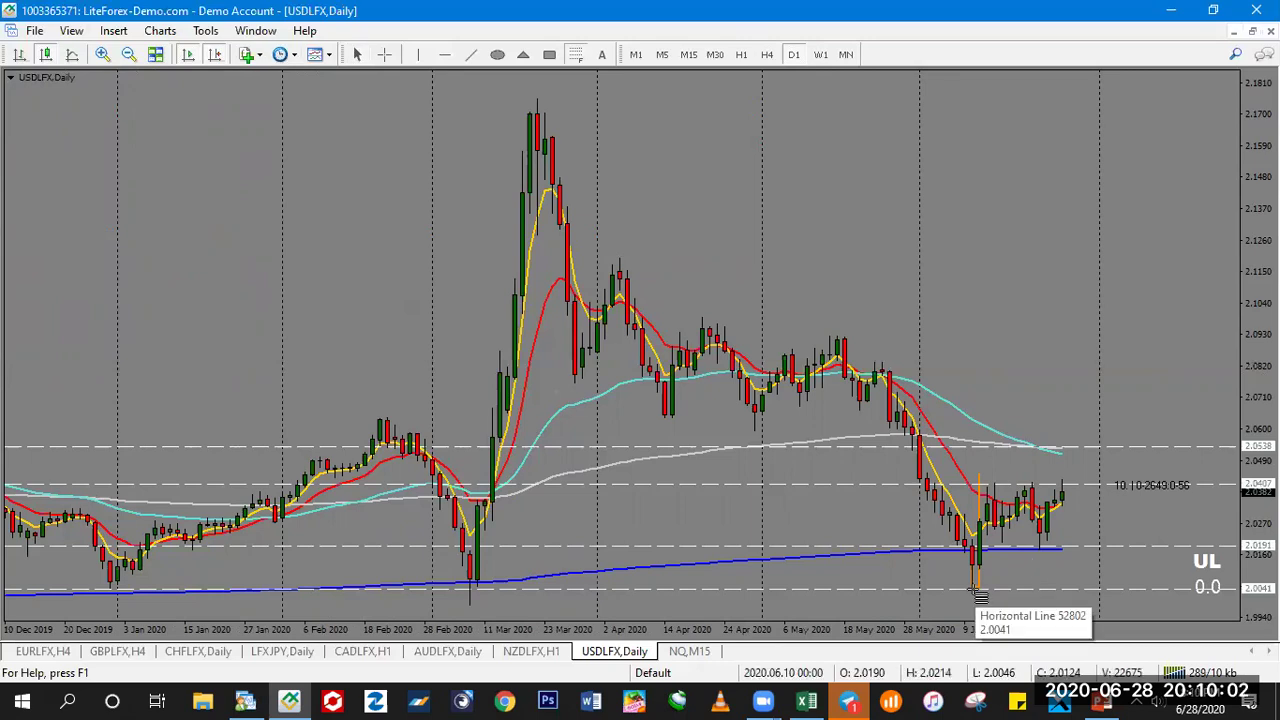
key("ctrl+z")
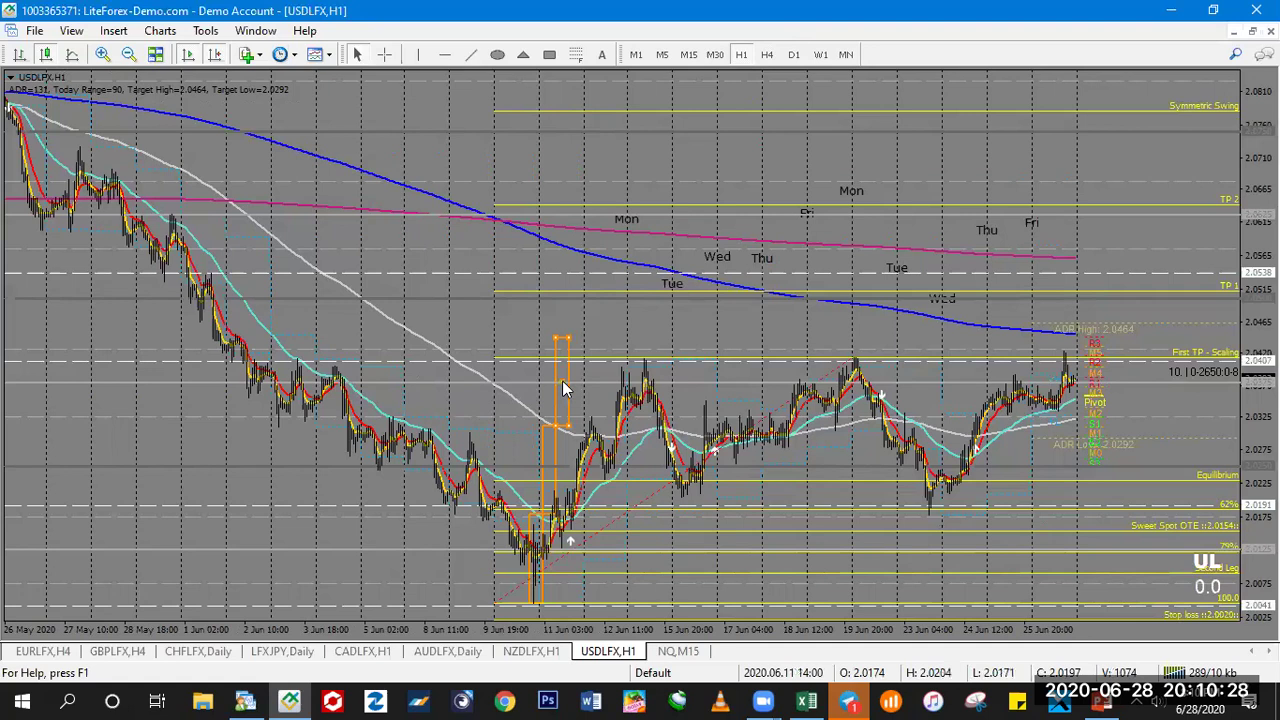
- Copy the orange range rectangle to the 23 June low and stack two more copies end to end above it, stepping up
left_click_drag(562, 380, 932, 482)
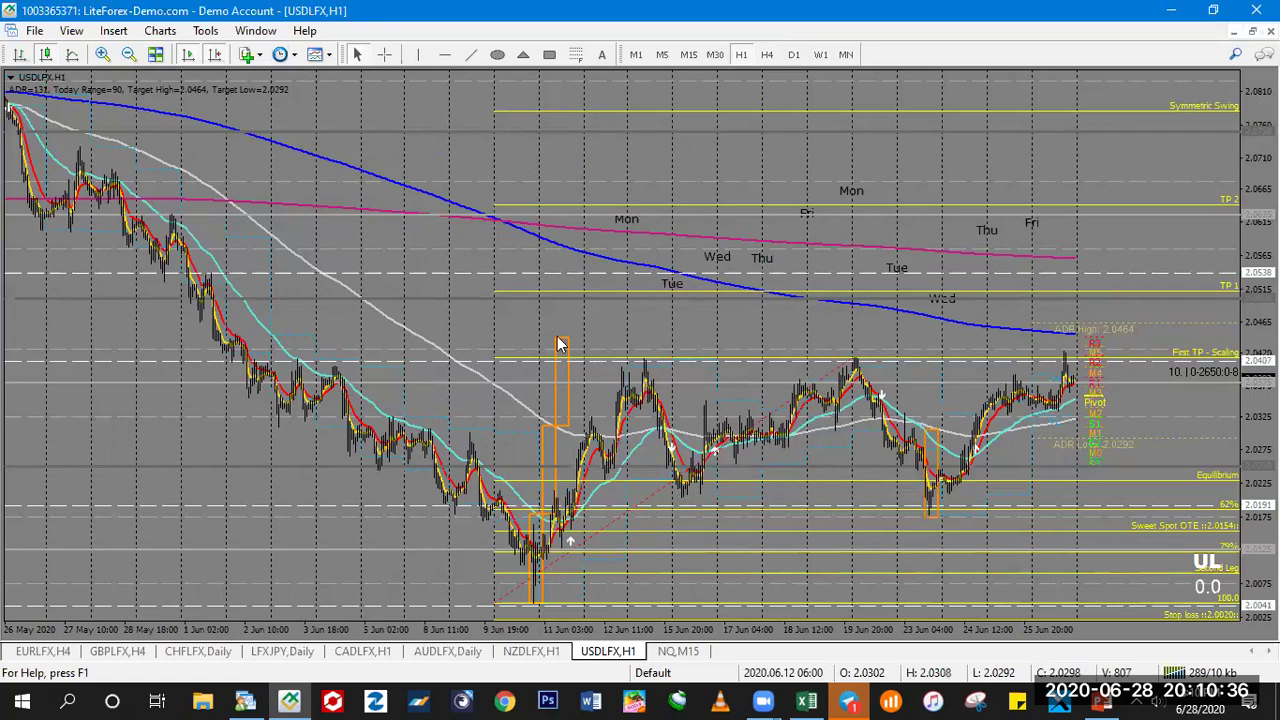
double_click(935, 480)
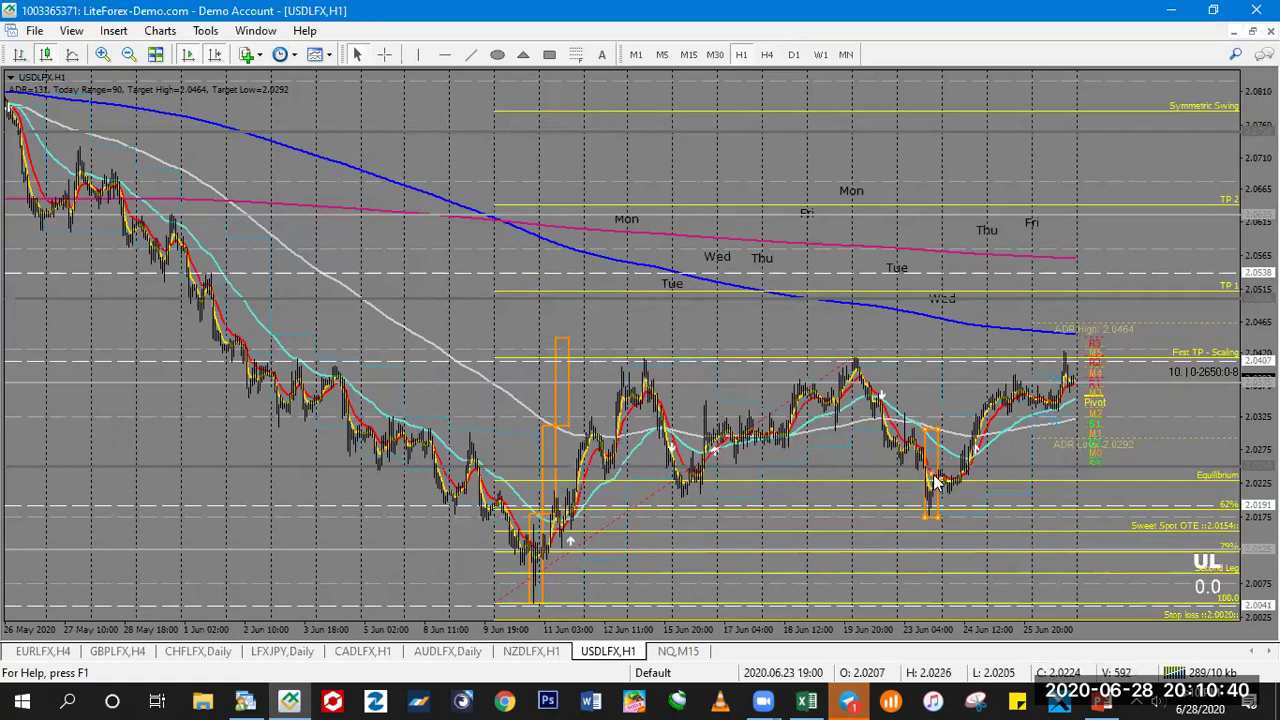
left_click_drag(939, 428, 943, 386)
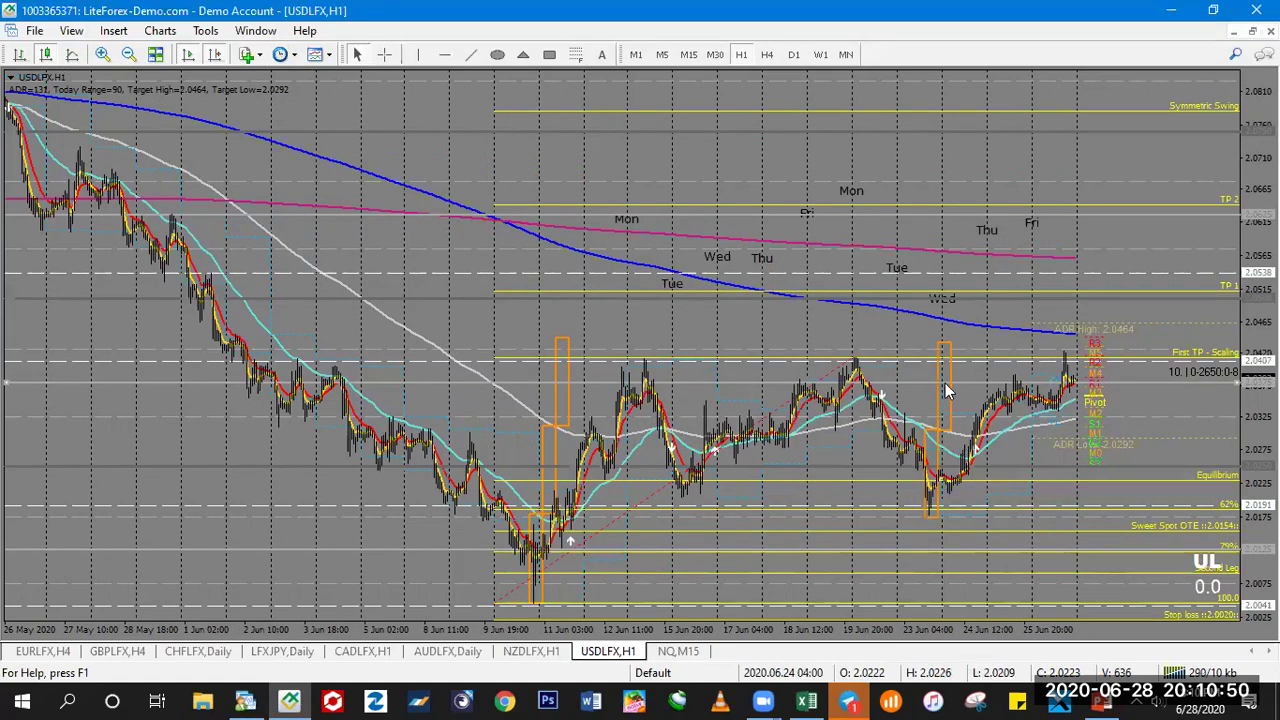
double_click(965, 344)
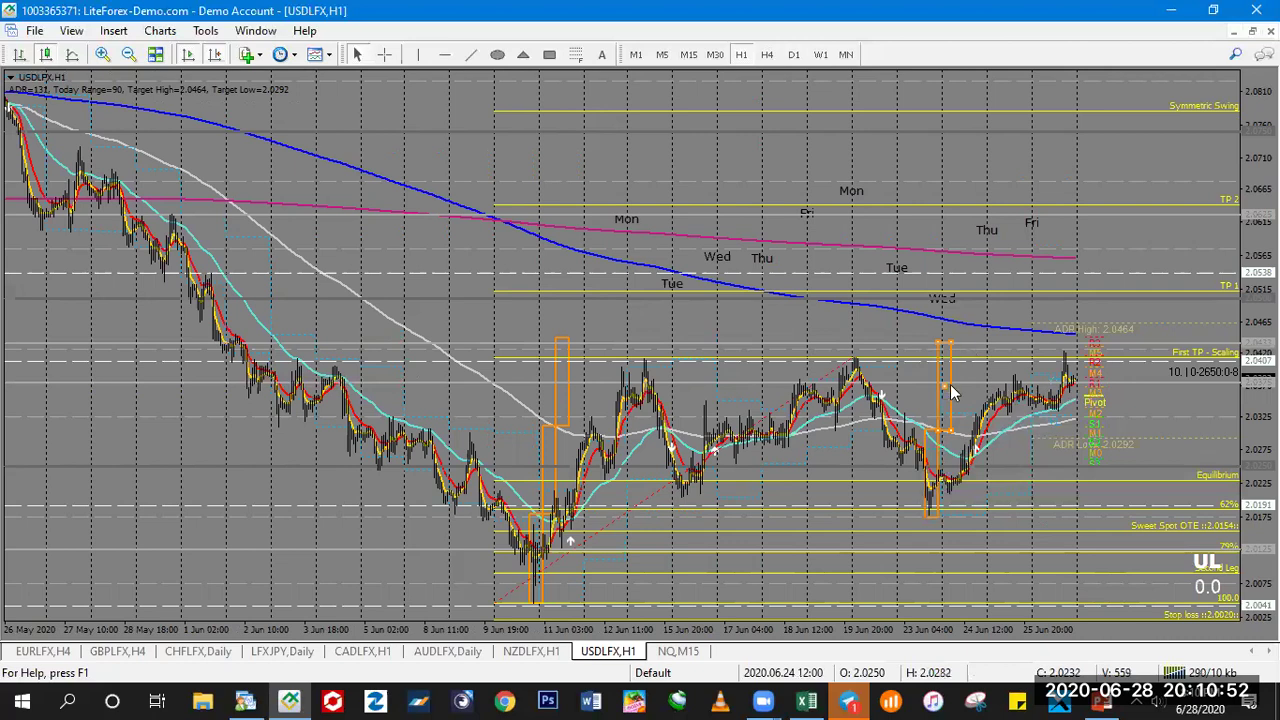
left_click_drag(962, 308, 958, 299)
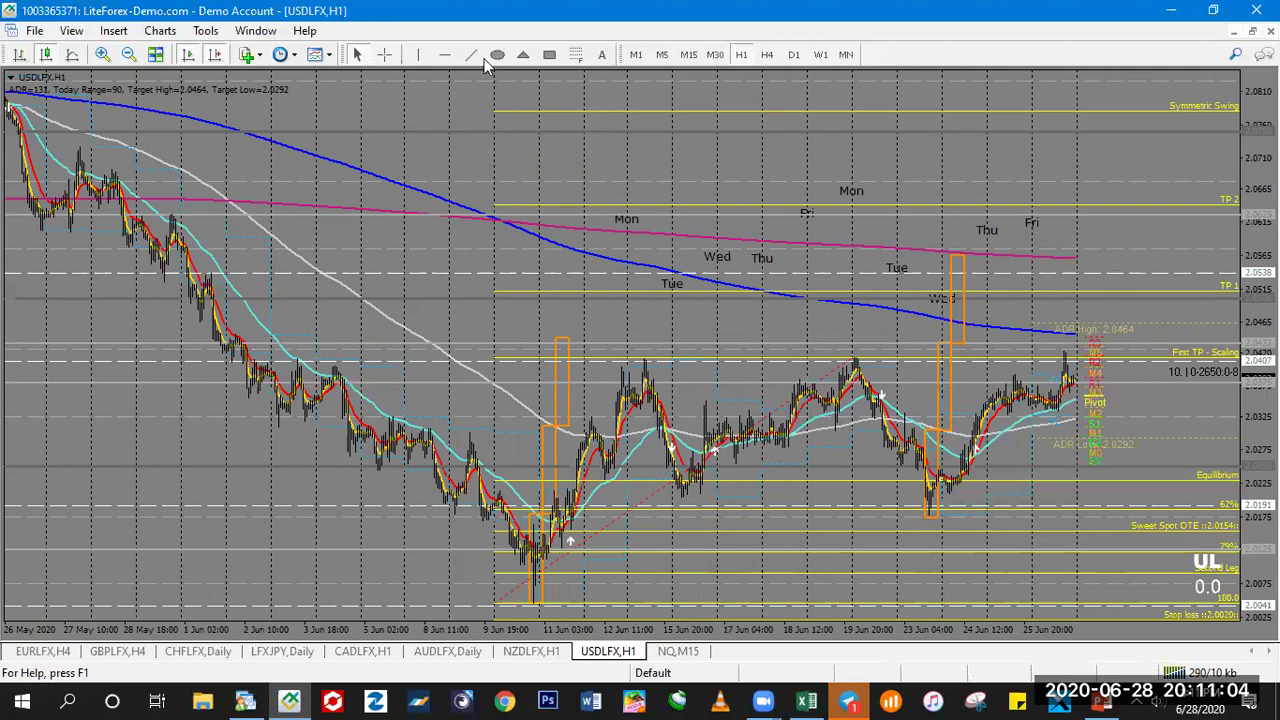
- Sketch the projected path with two trendlines: from the latest candle down to about 2.0325, and from there up to about 2.044
key("plus")
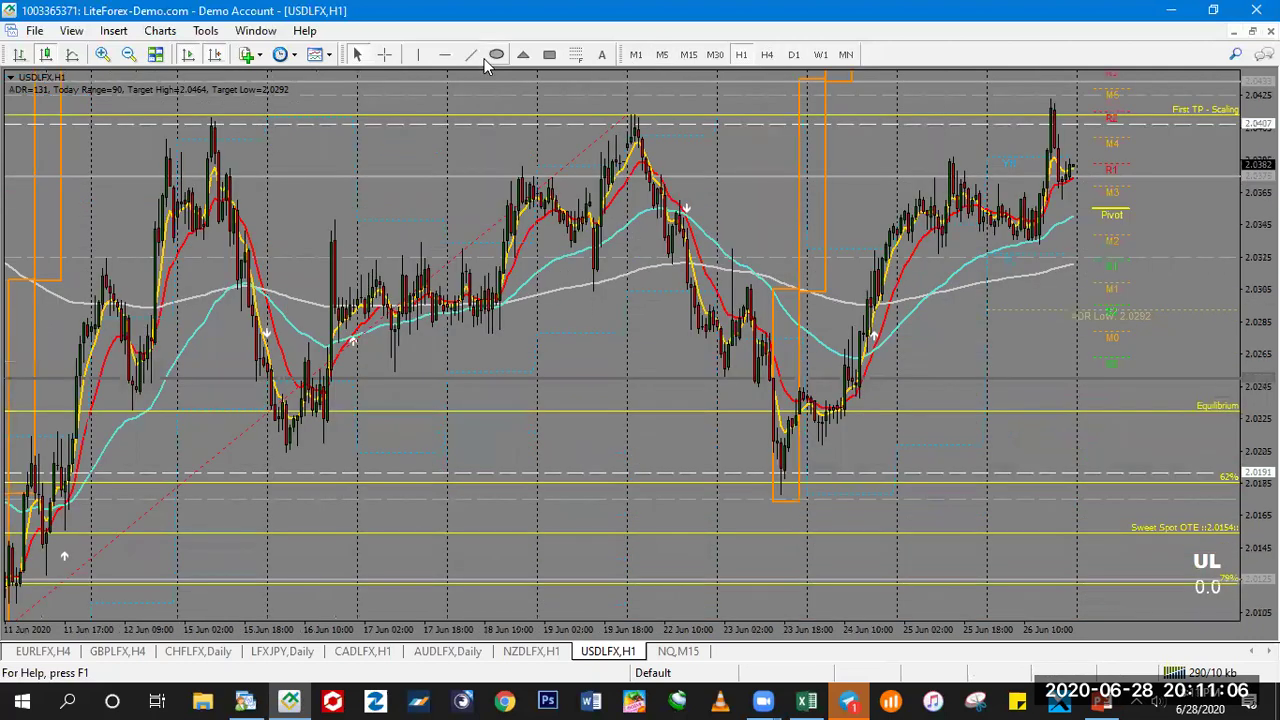
key("plus")
left_click(475, 54)
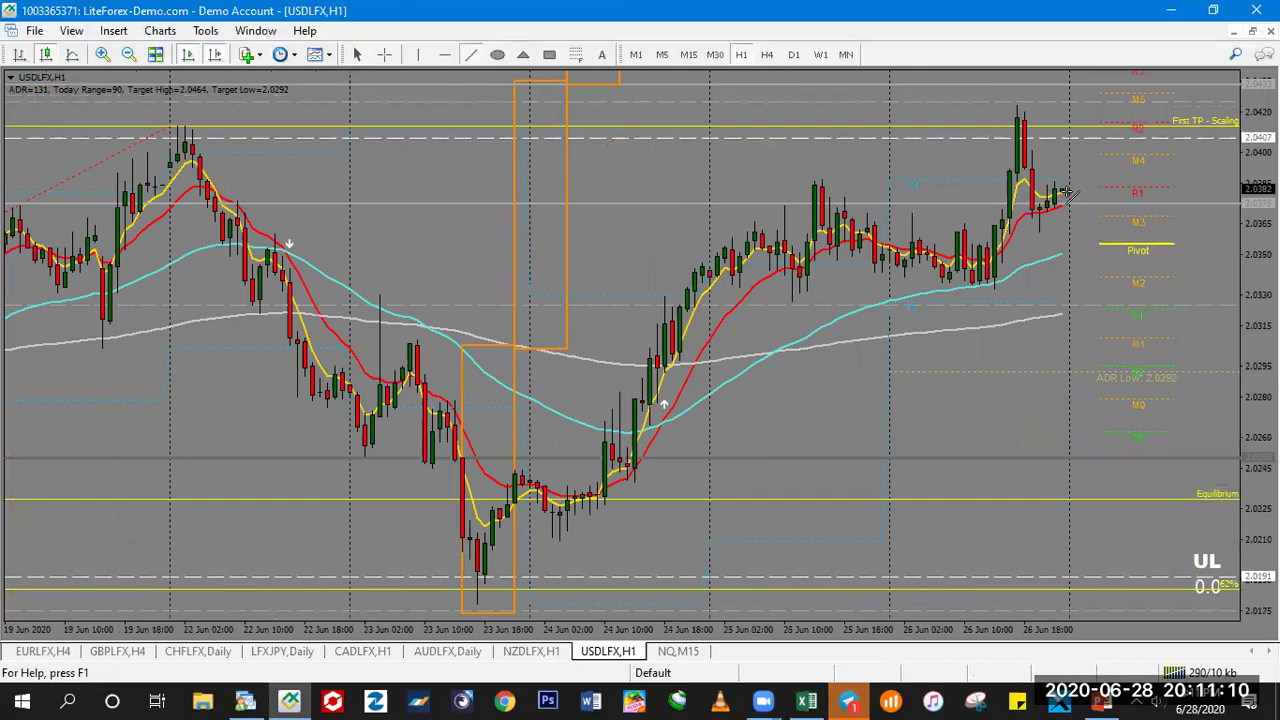
left_click_drag(1068, 192, 1101, 309)
key("minus")
left_click(472, 56)
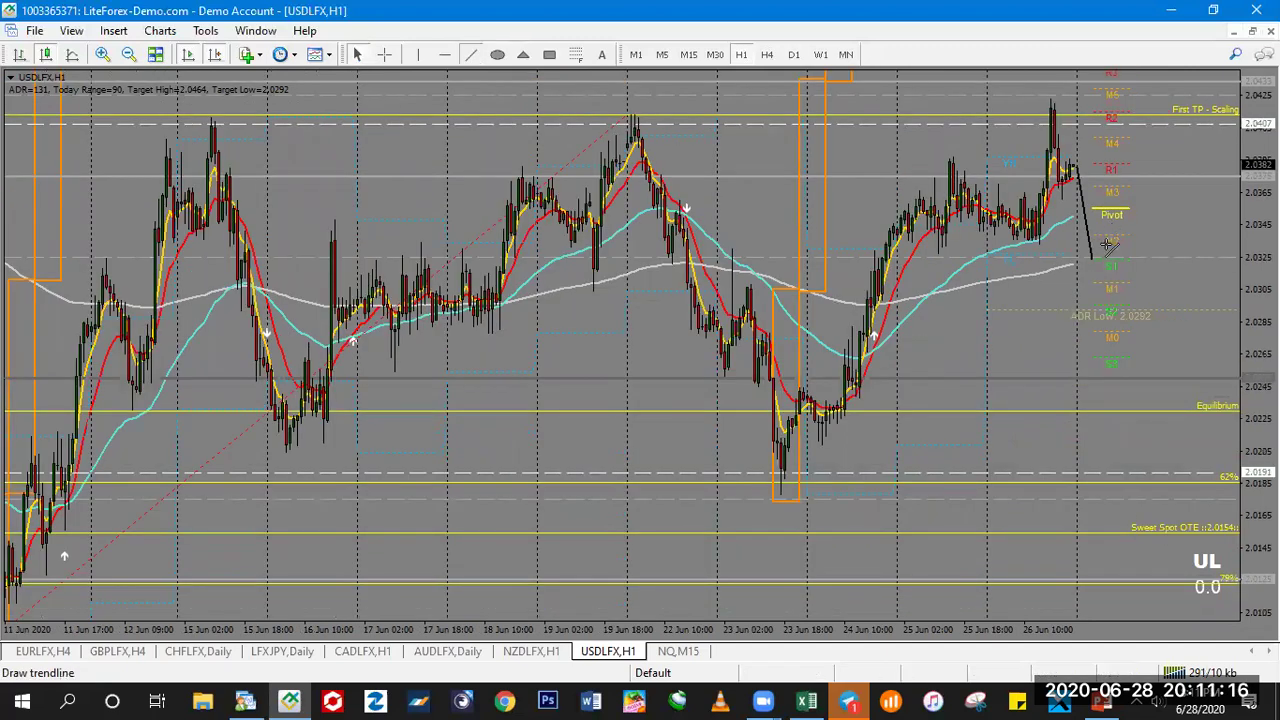
left_click_drag(1091, 258, 1168, 70)
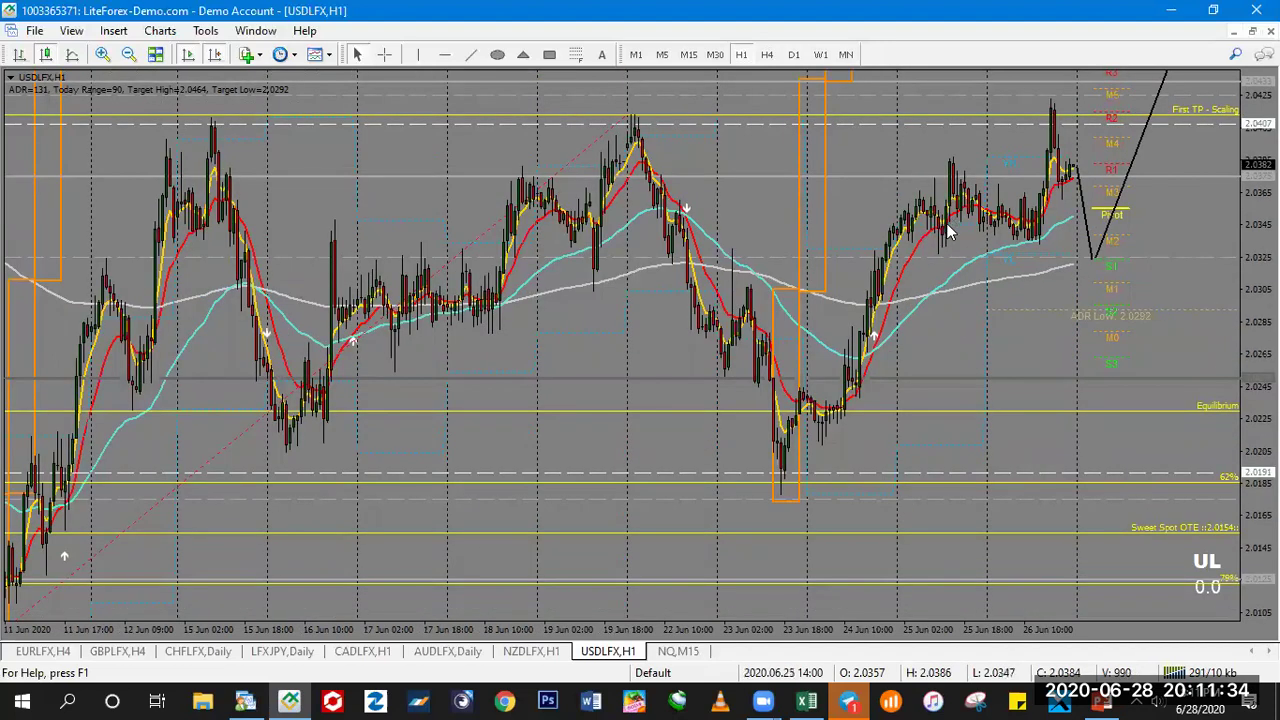
- Save the active chart as a PNG picture named USDLFXH1 on the Desktop
left_click(34, 30)
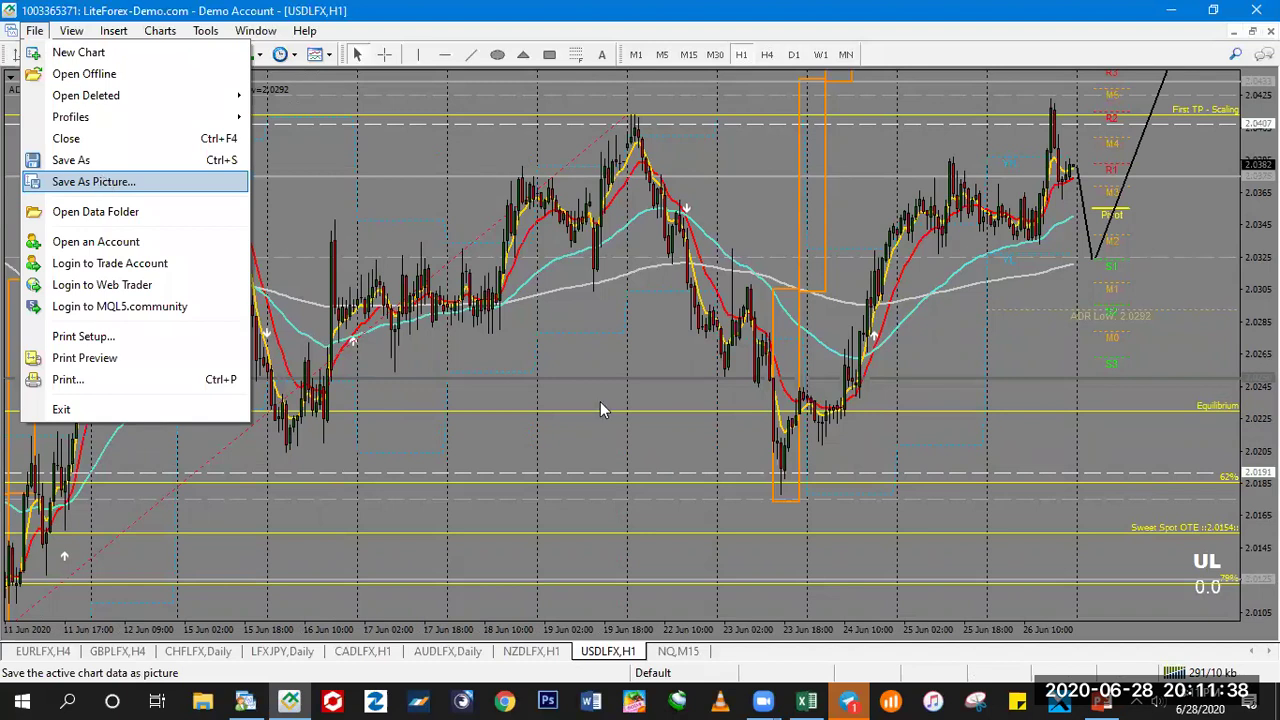
key("Return")
left_click(600, 471)
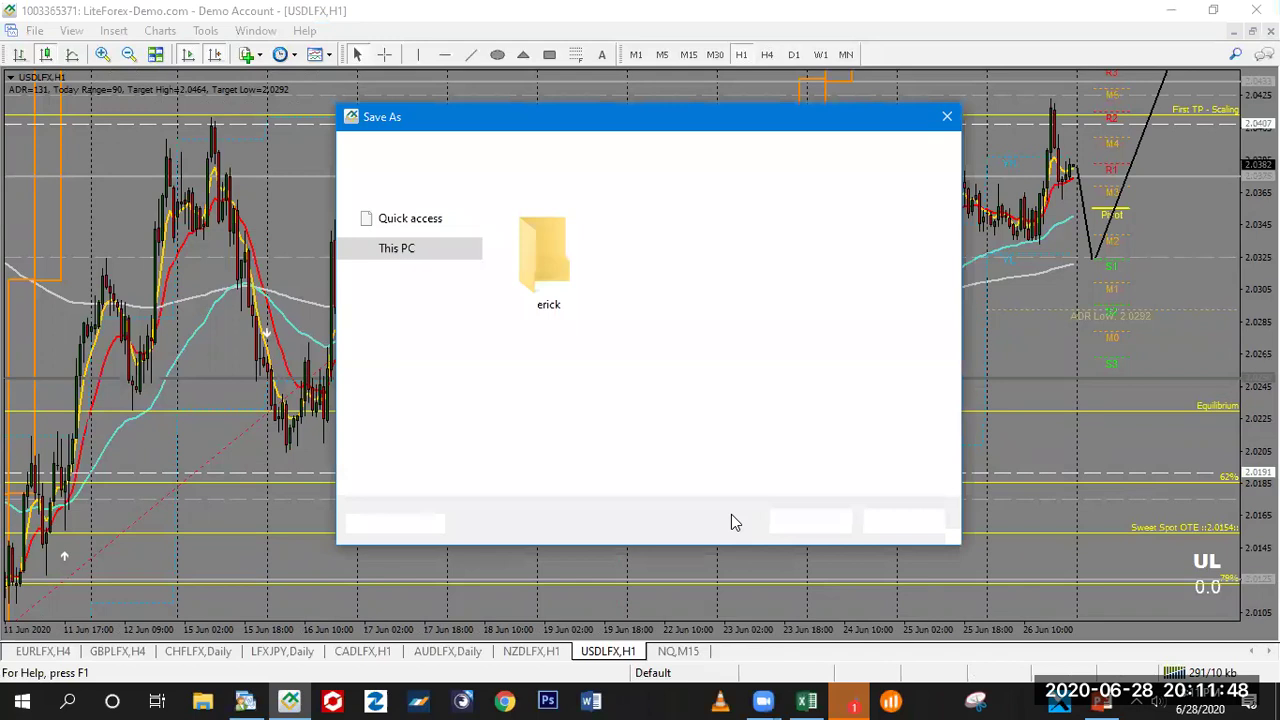
left_click(787, 529)
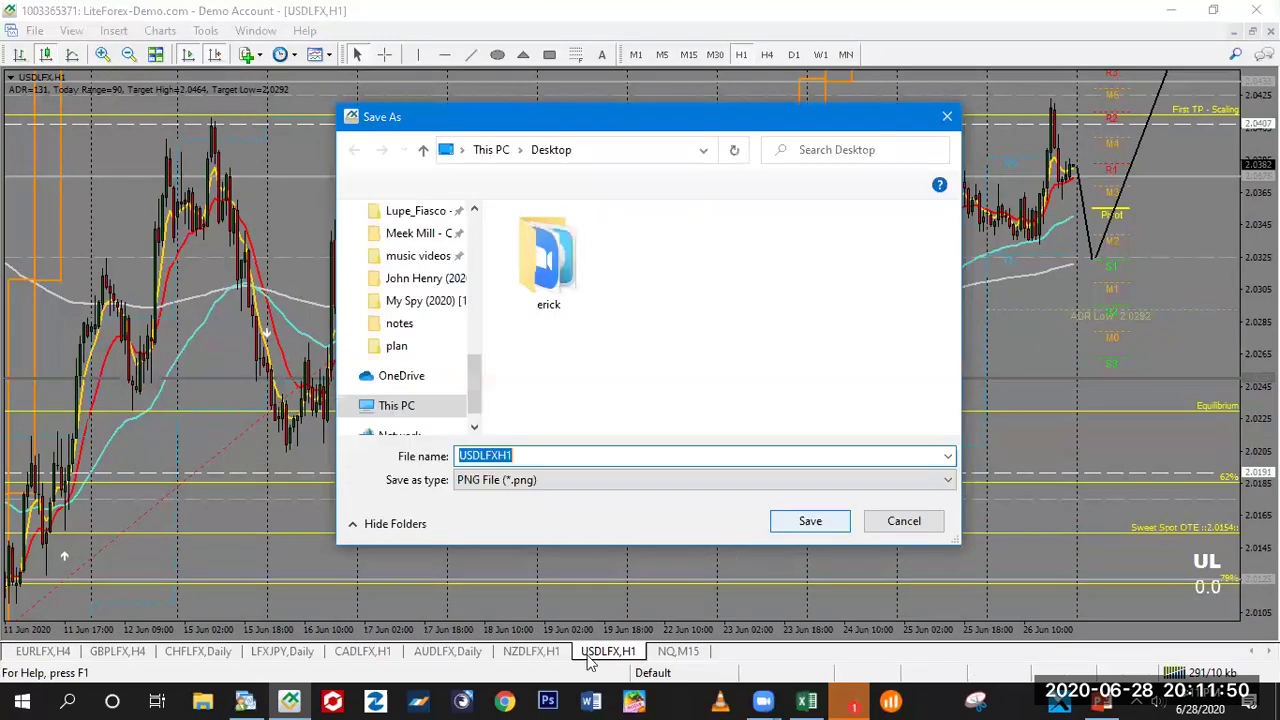
- Switch to the COT SPV workbook in Excel and look over the CAD and USD sheets
left_click(815, 703)
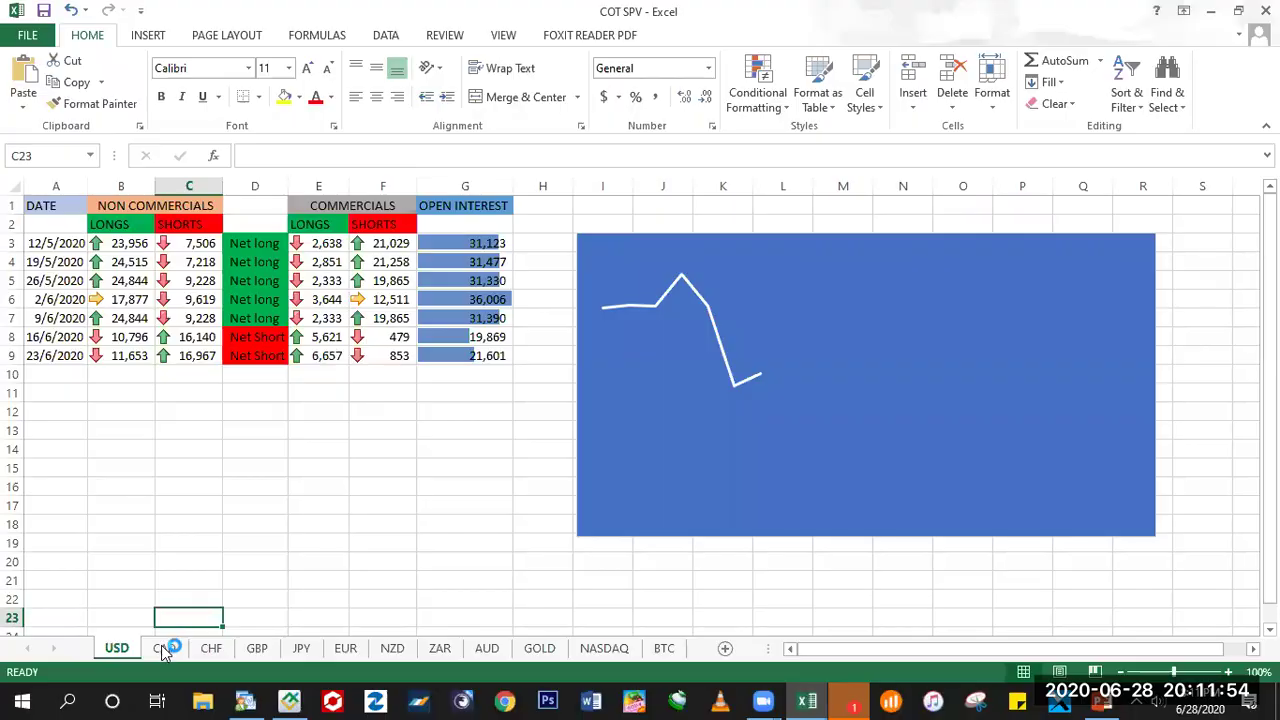
left_click(165, 649)
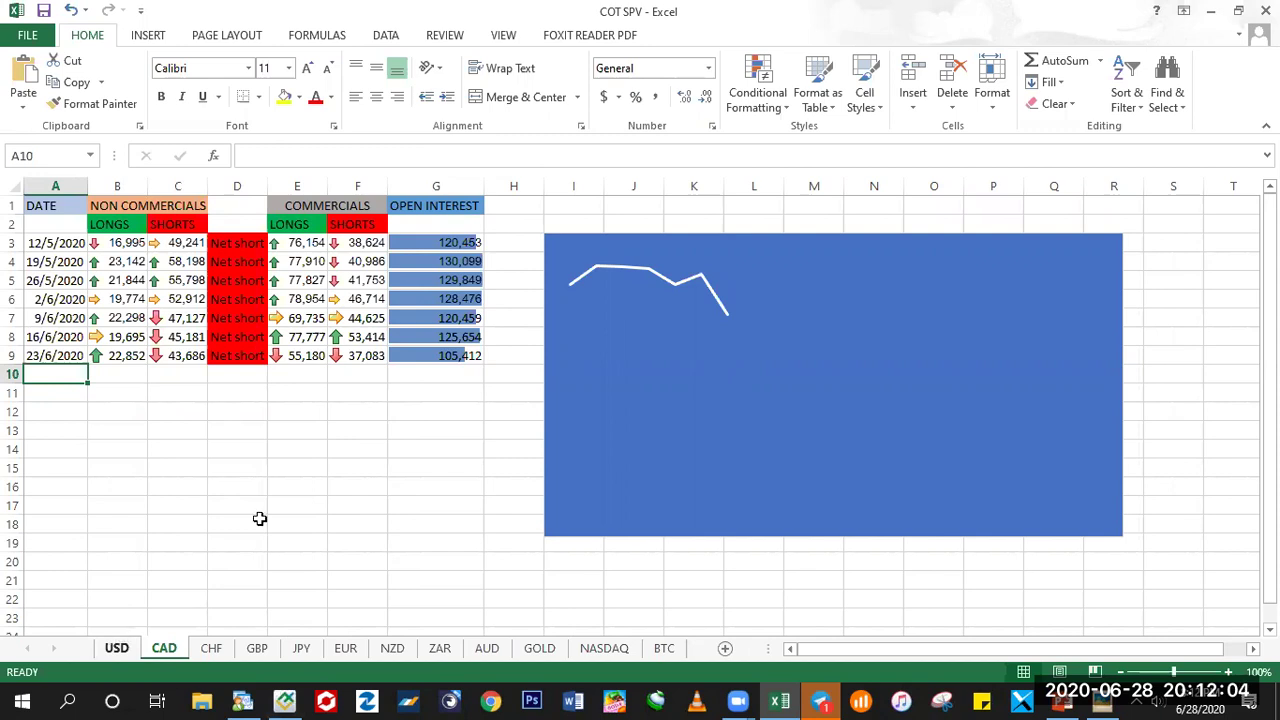
key("ctrl+Page_Up")
- Switch back to MetaTrader and examine USDLFX on the daily timeframe, focusing on price near the 2.0538 line
left_click(286, 700)
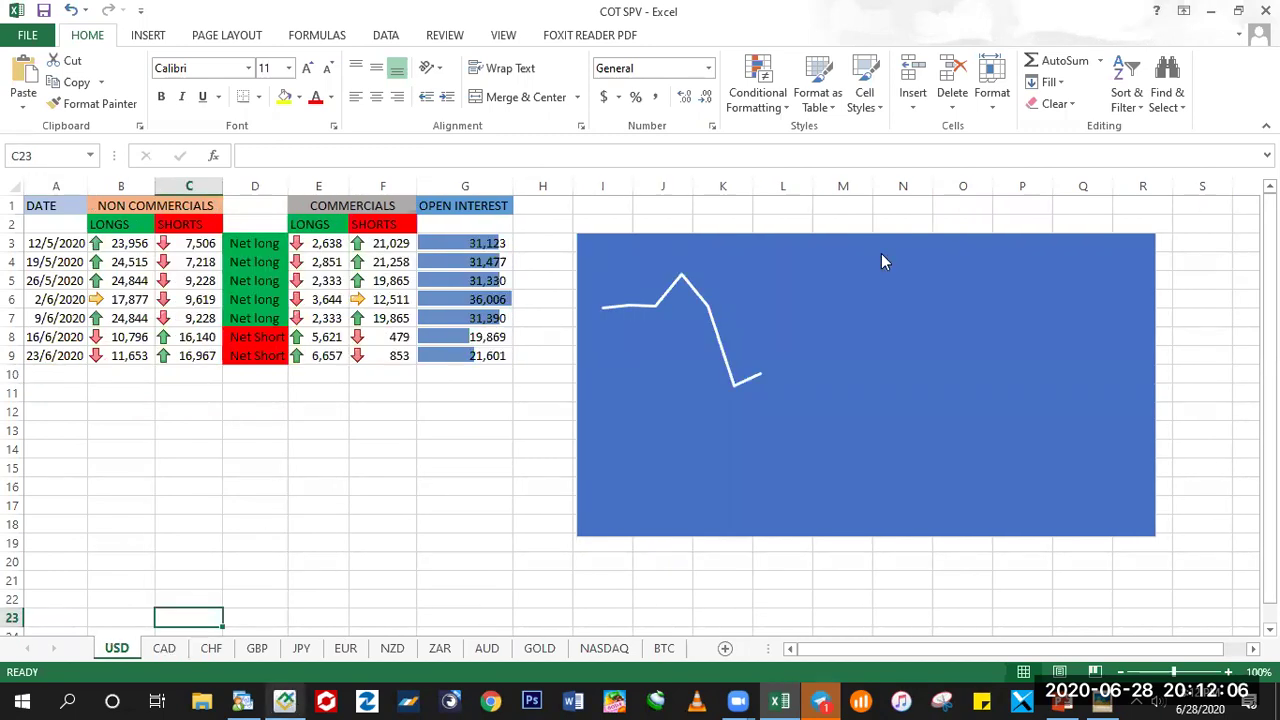
key("minus")
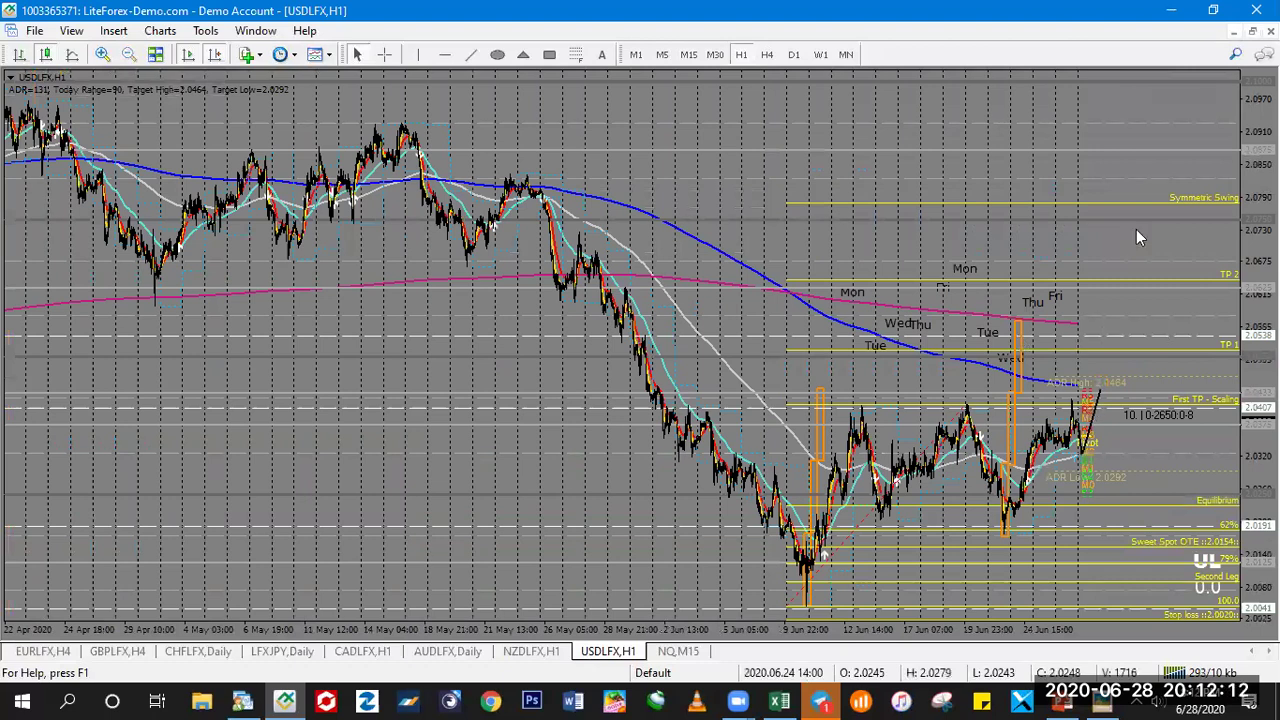
left_click(794, 54)
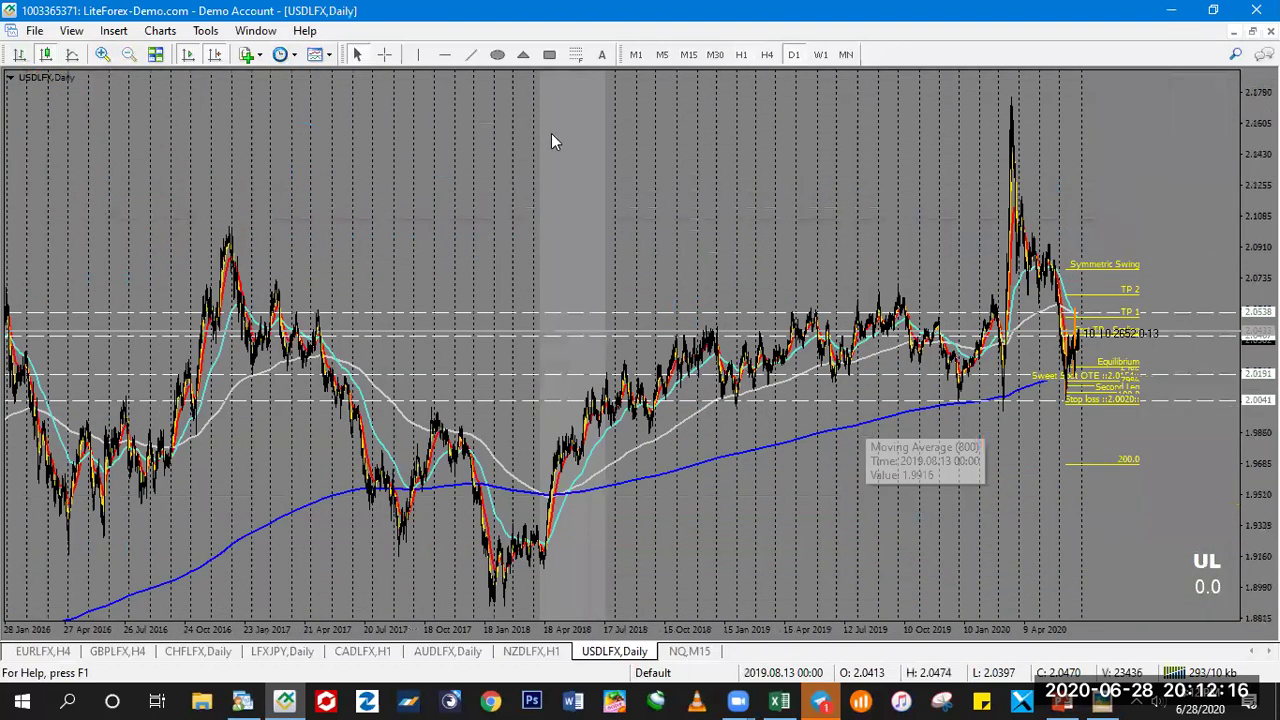
key("plus")
key("plus")
key("plus")
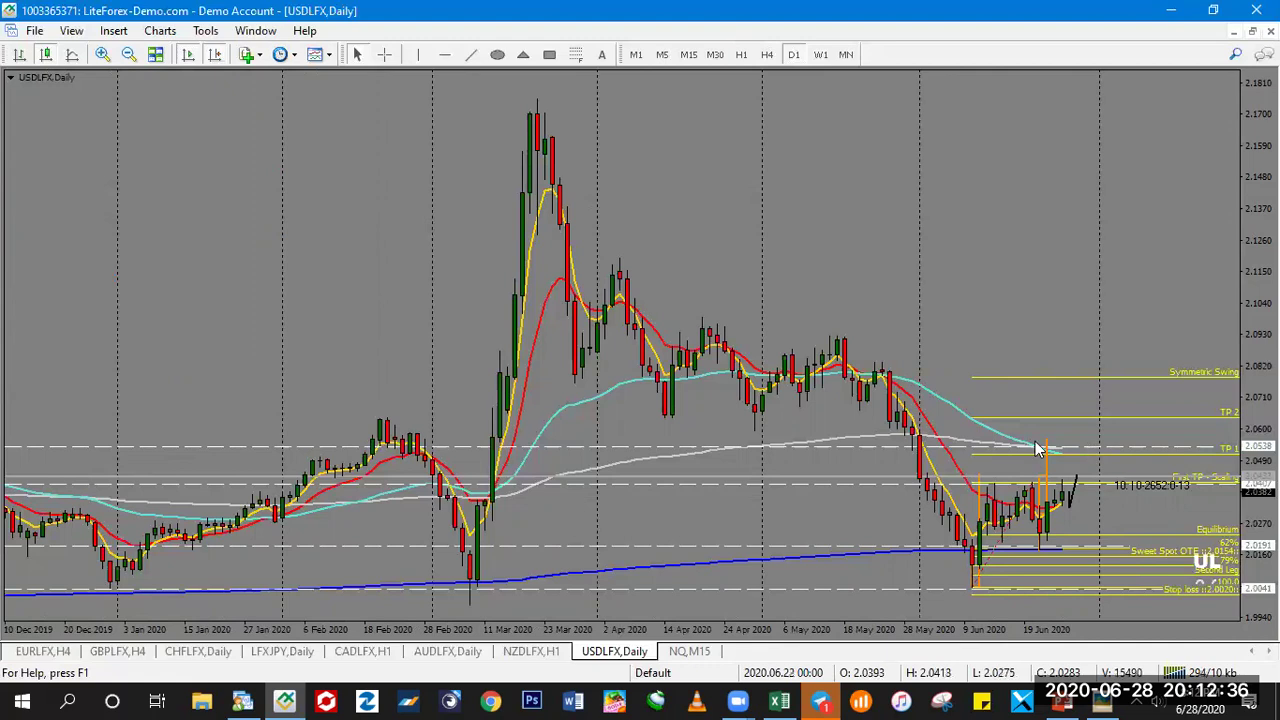
mouse_move(1037, 448)
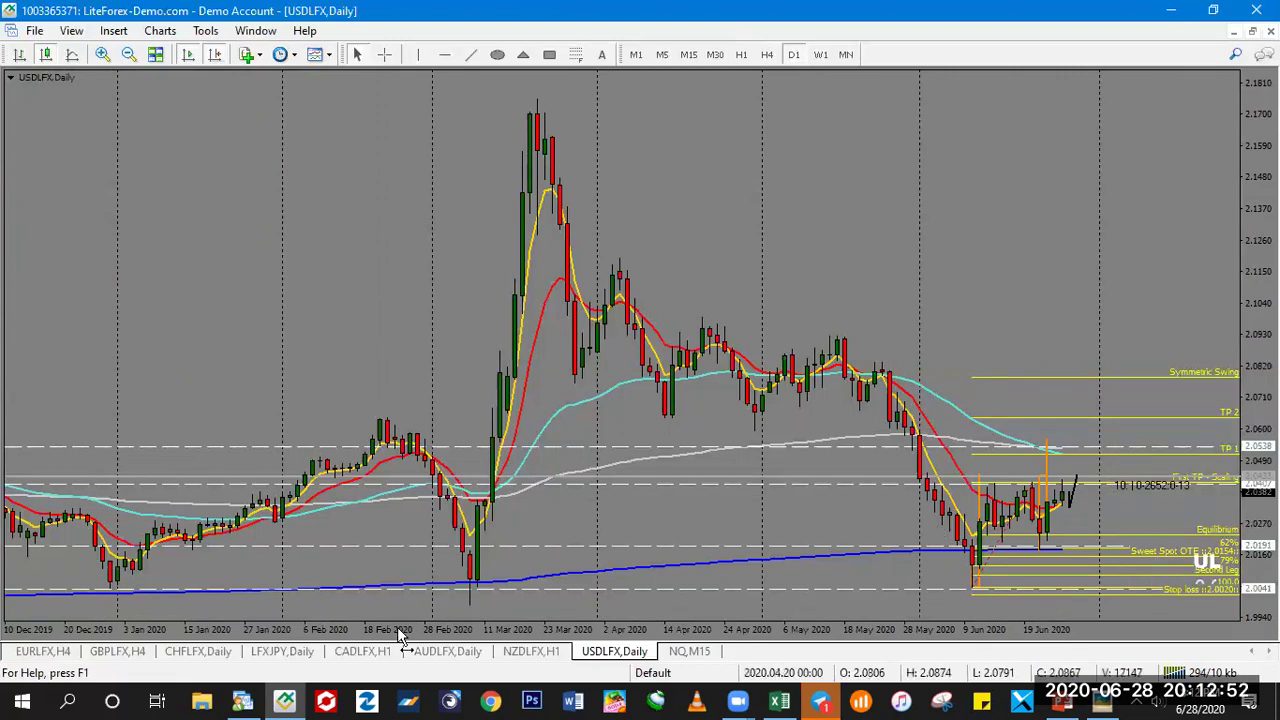
- Switch to the COT workbook in Excel and compare CAD non-commercial longs and shorts for 16/6/2020 and 23/6/2020
left_click(781, 700)
left_click(164, 648)
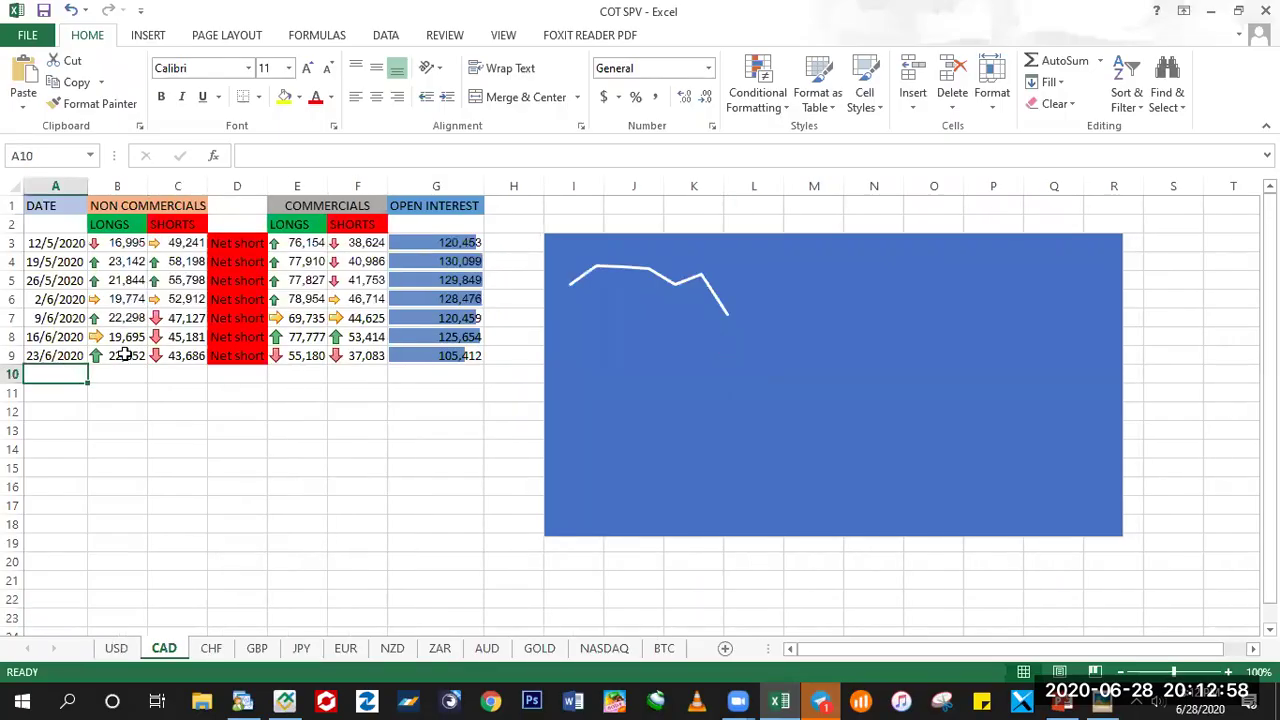
left_click(174, 340)
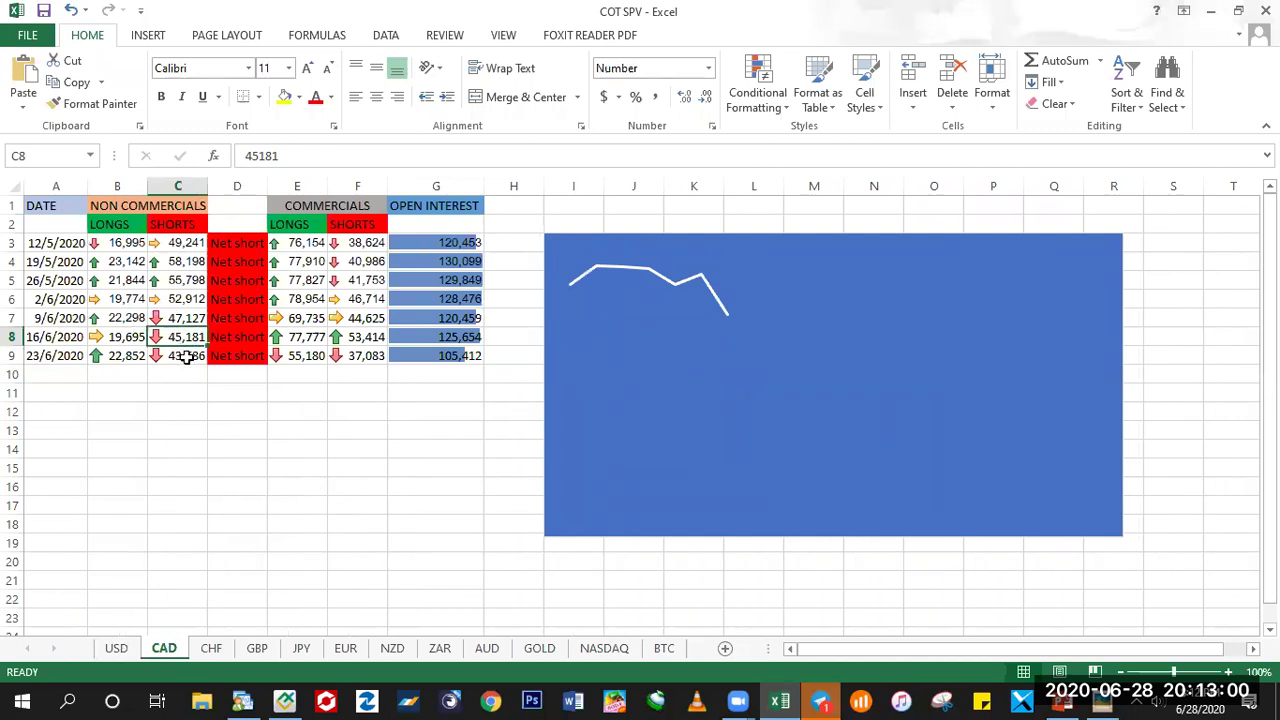
left_click(181, 356)
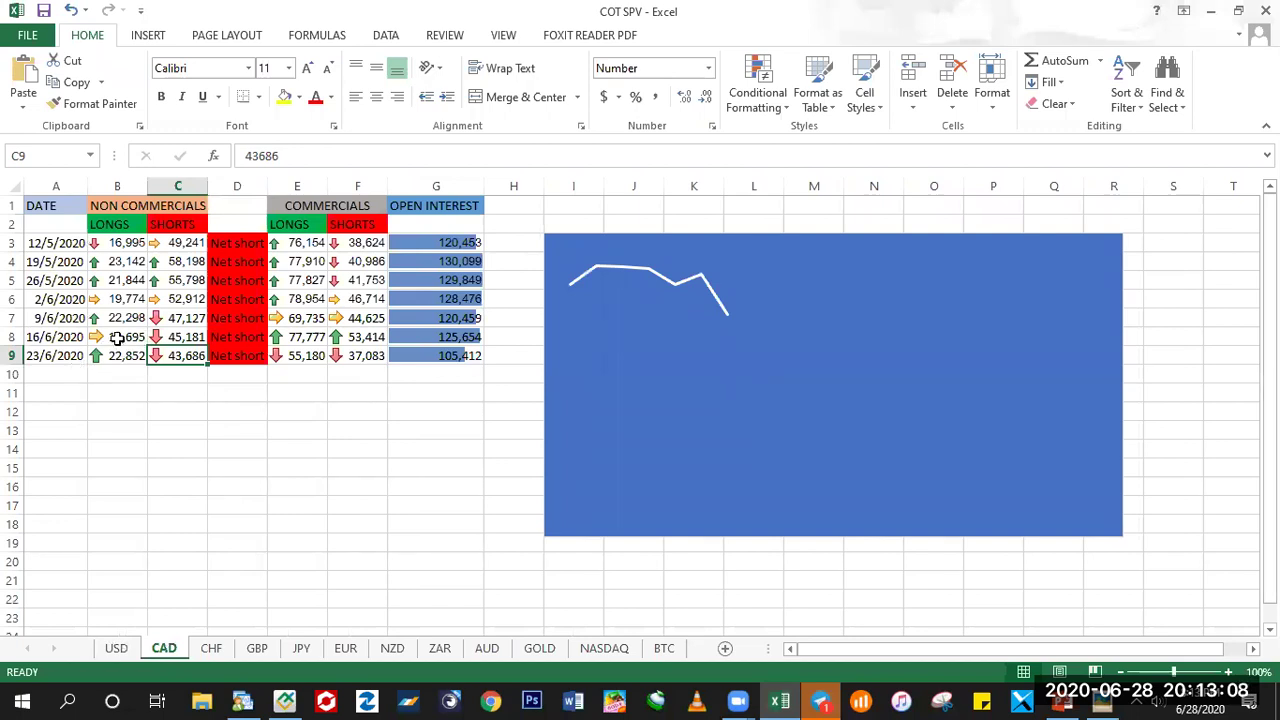
key("Left")
key("Up")
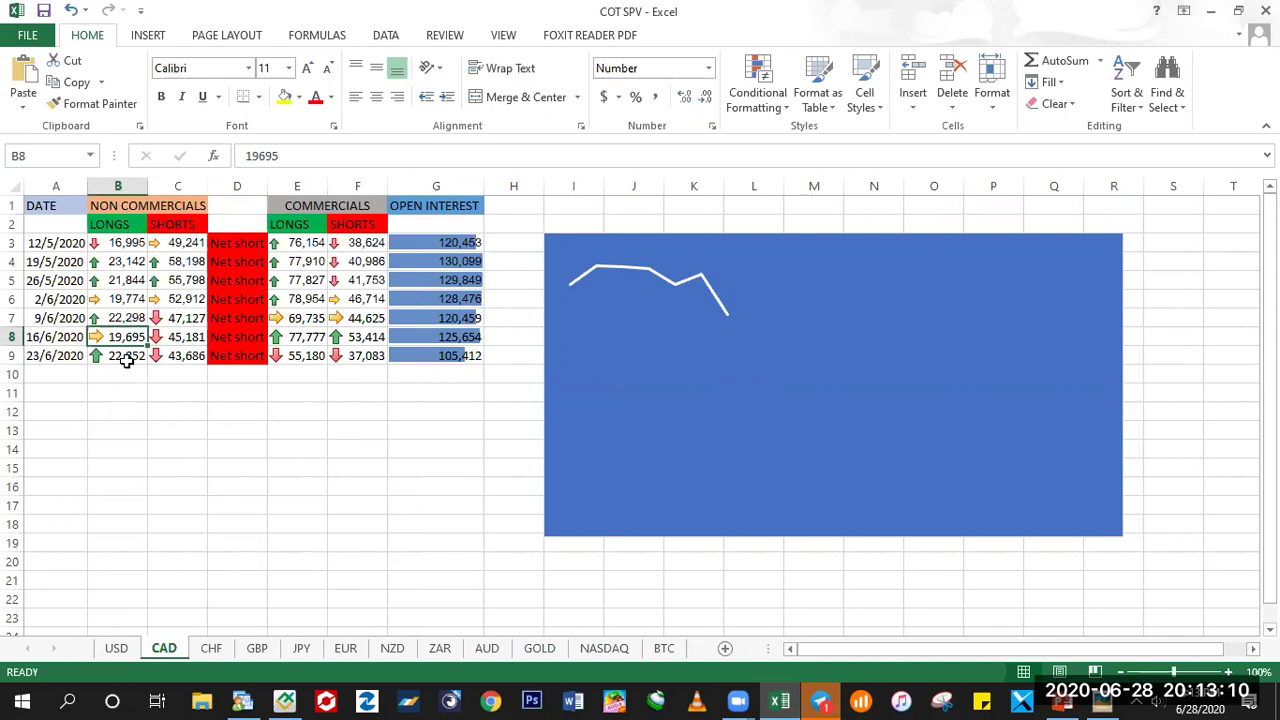
left_click(103, 356)
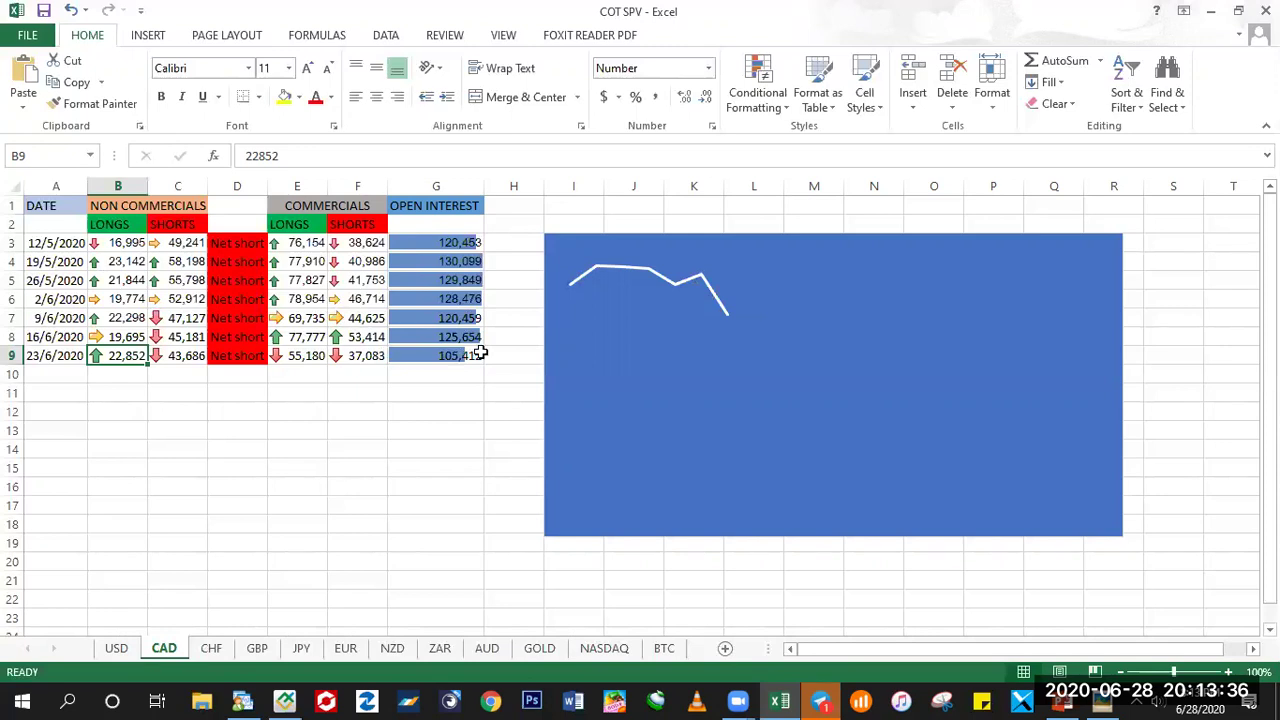
- Switch back to MetaTrader and show the CADLFX chart on the daily timeframe, close up on the recent candles
left_click(287, 700)
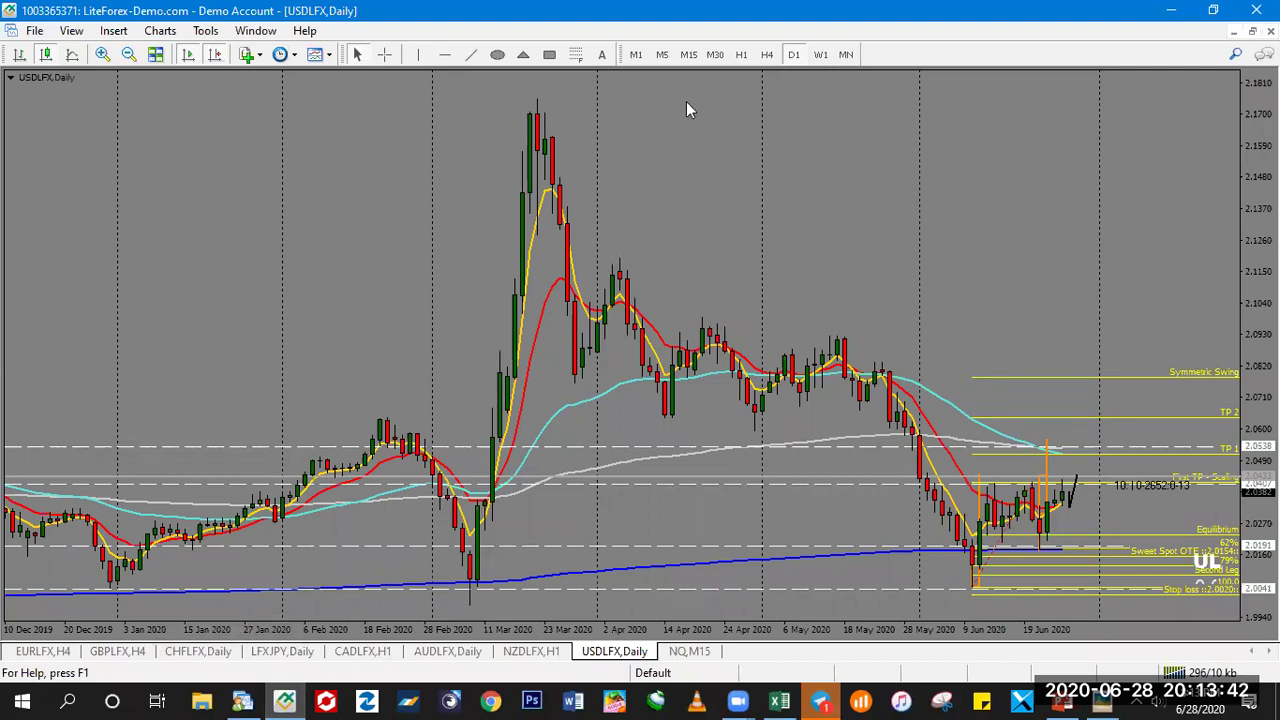
key("ctrl+Tab")
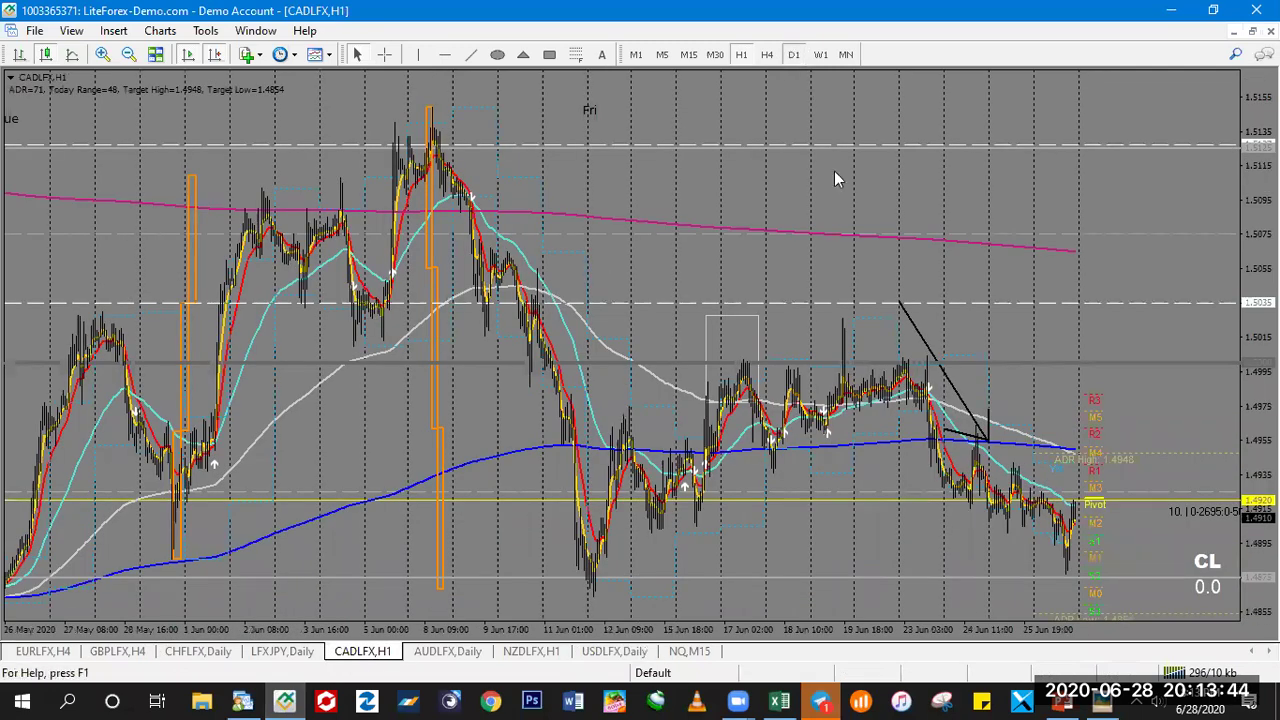
key("d")
key("1")
key("Return")
key("plus")
key("plus")
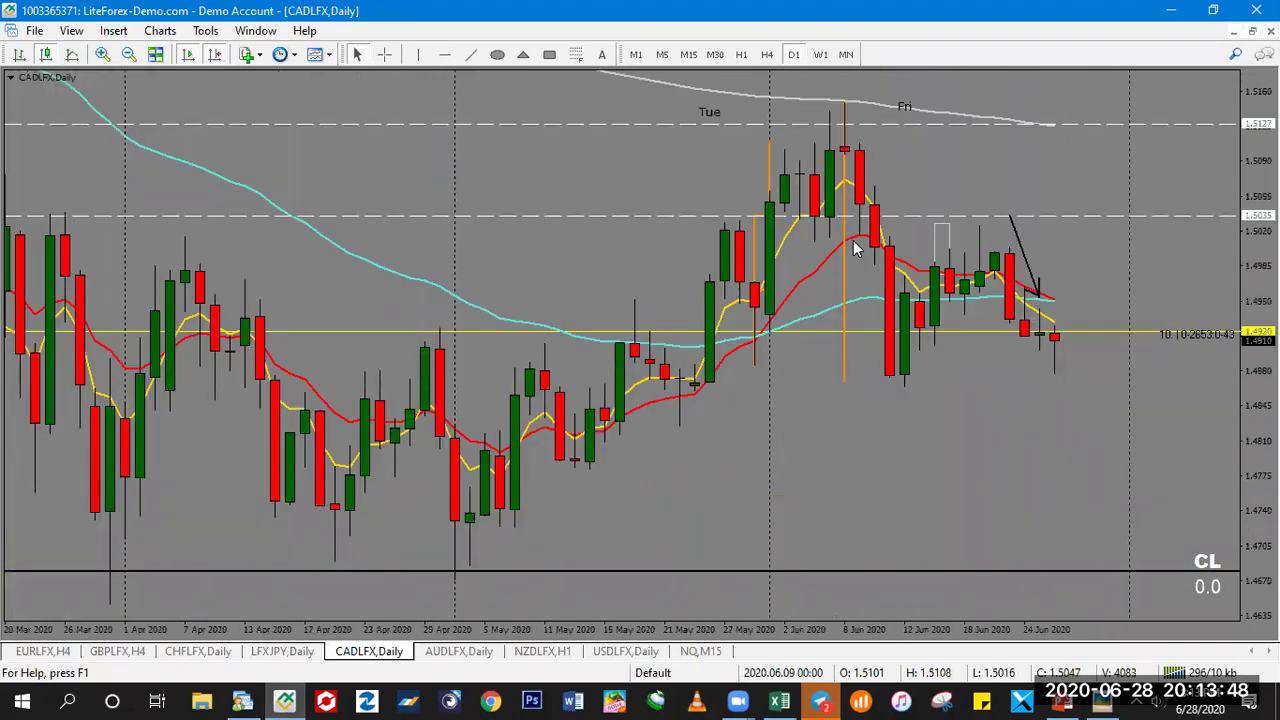
- Delete the black arrow over the recent CADLFX daily candles and place a horizontal line at 1.4876
double_click(1020, 245)
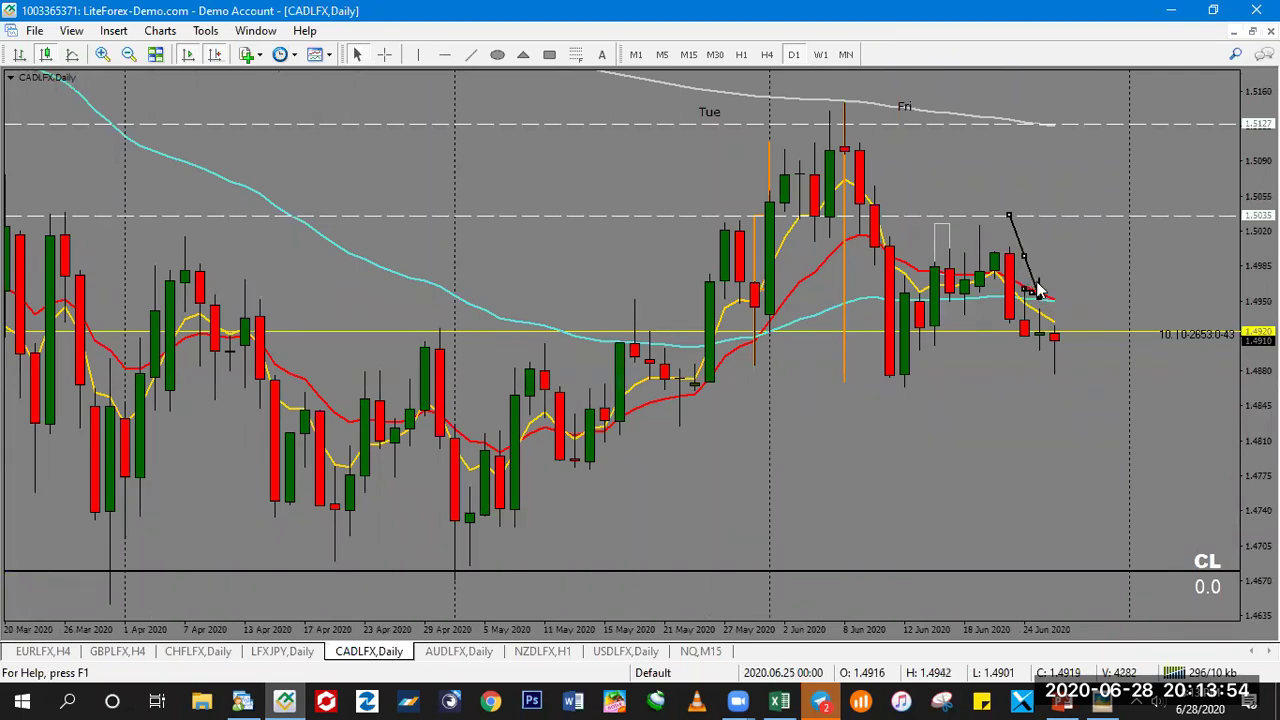
key("Delete")
left_click(445, 55)
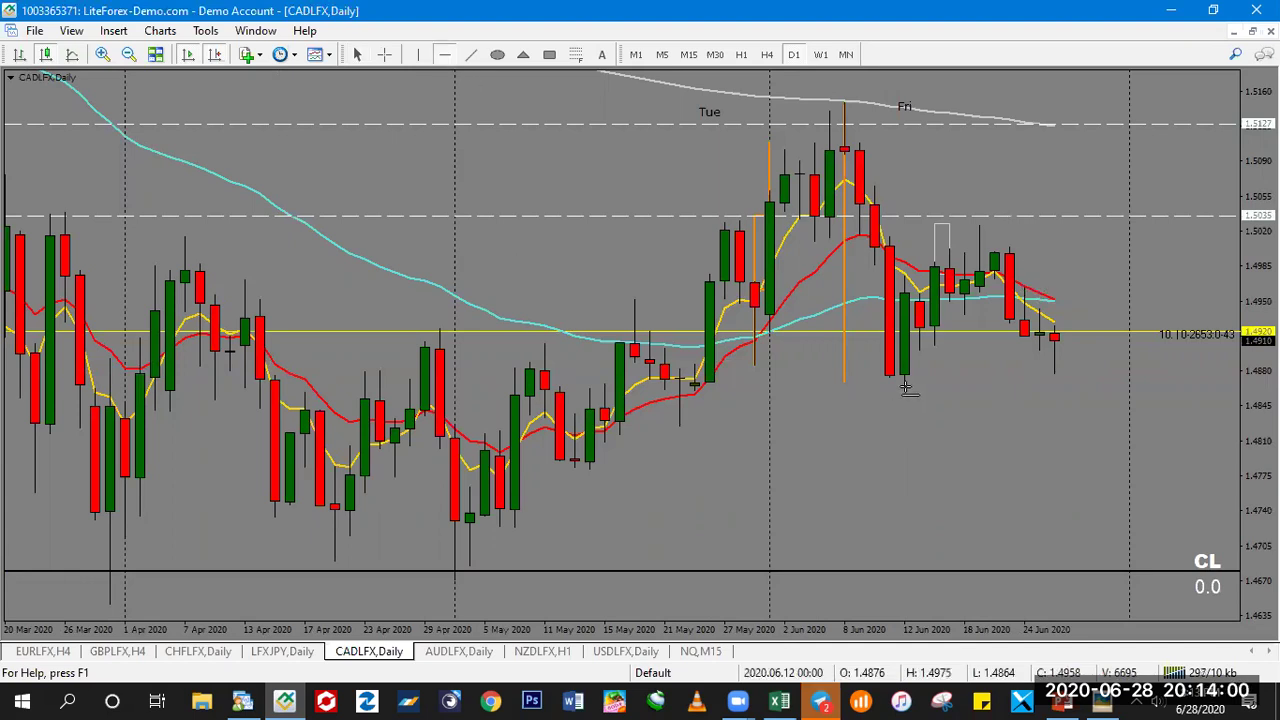
left_click(905, 388)
double_click(954, 388)
left_click_drag(955, 379, 955, 375)
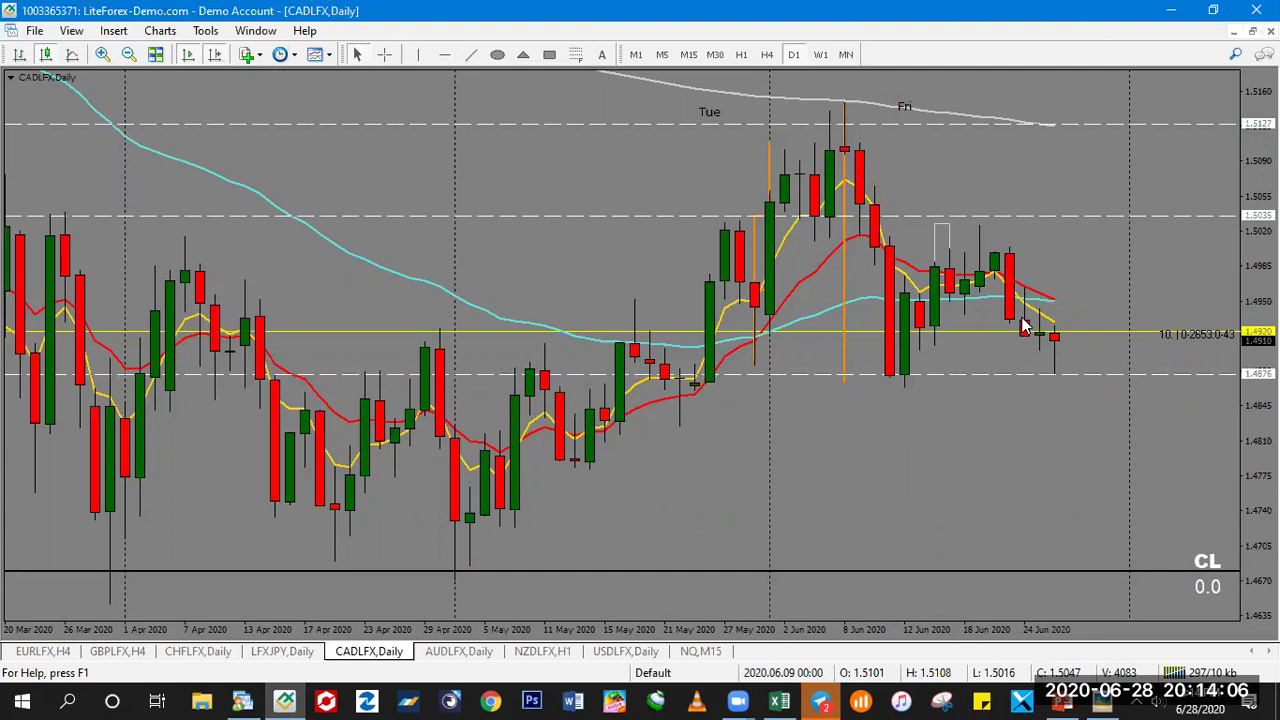
- Examine CADLFX on the weekly and monthly timeframes, comparing recent candles with the 1.4876 line and the black support line
left_click(822, 54)
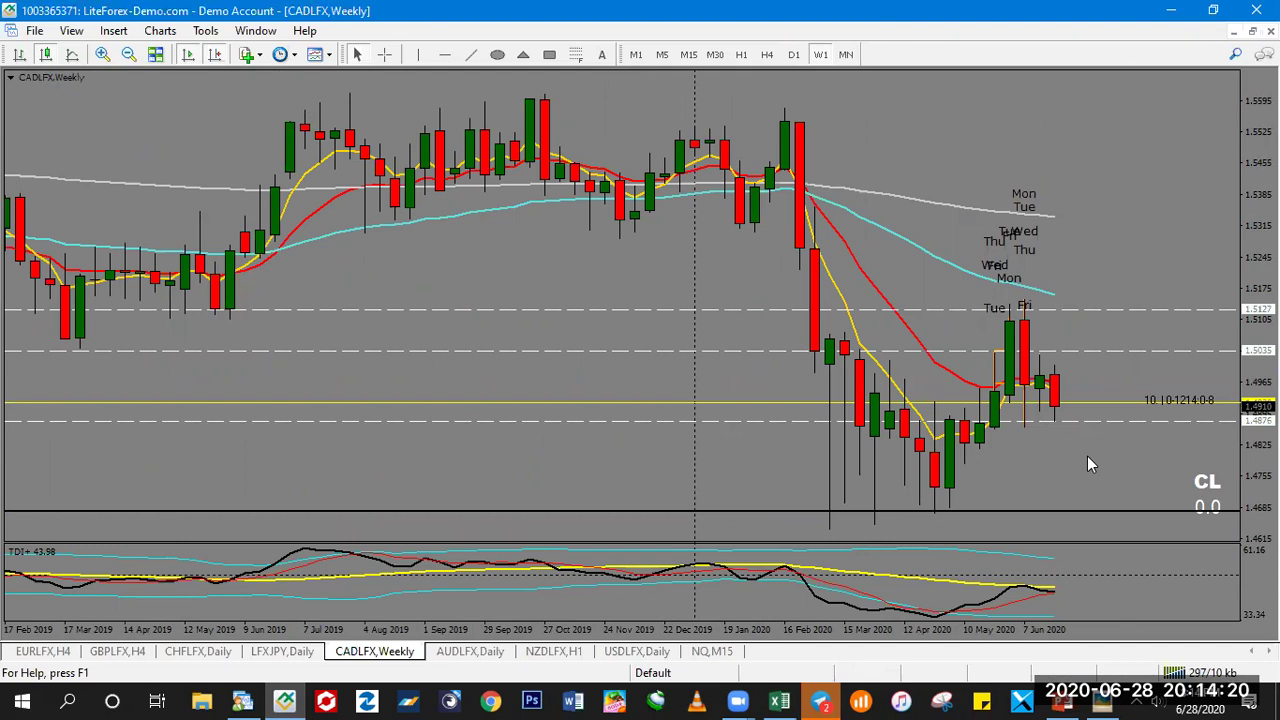
key("minus")
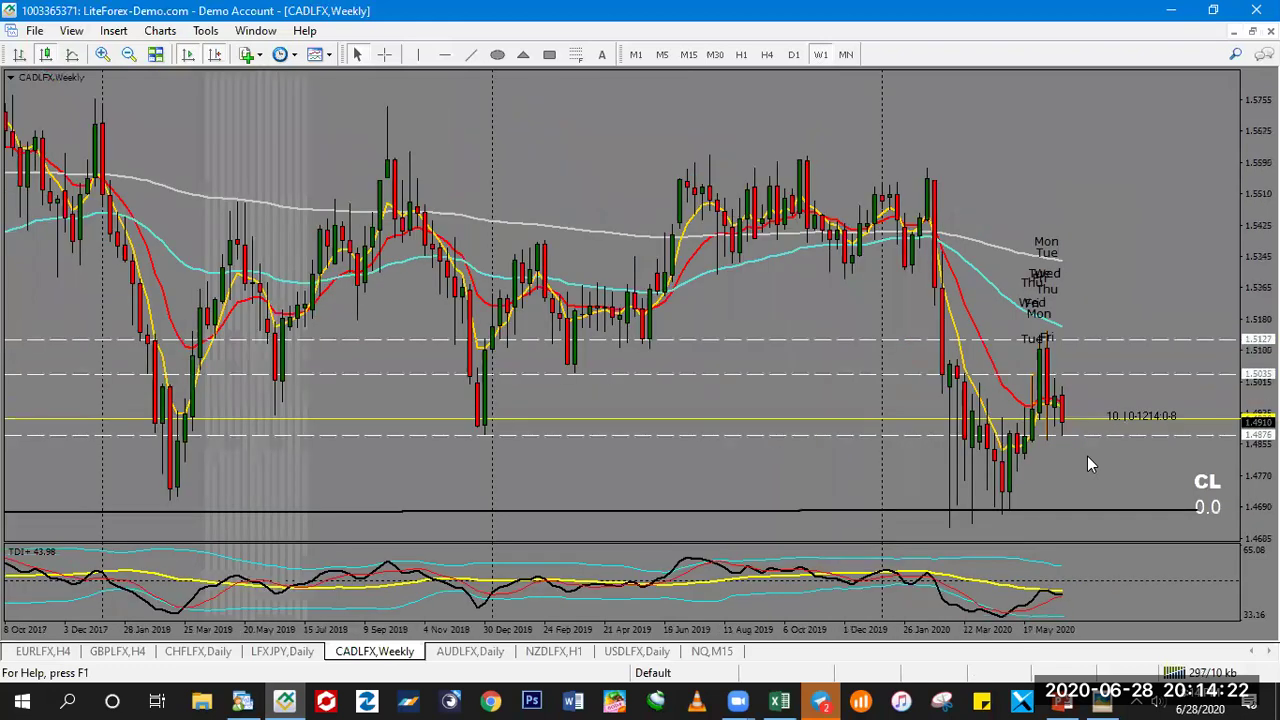
key("plus")
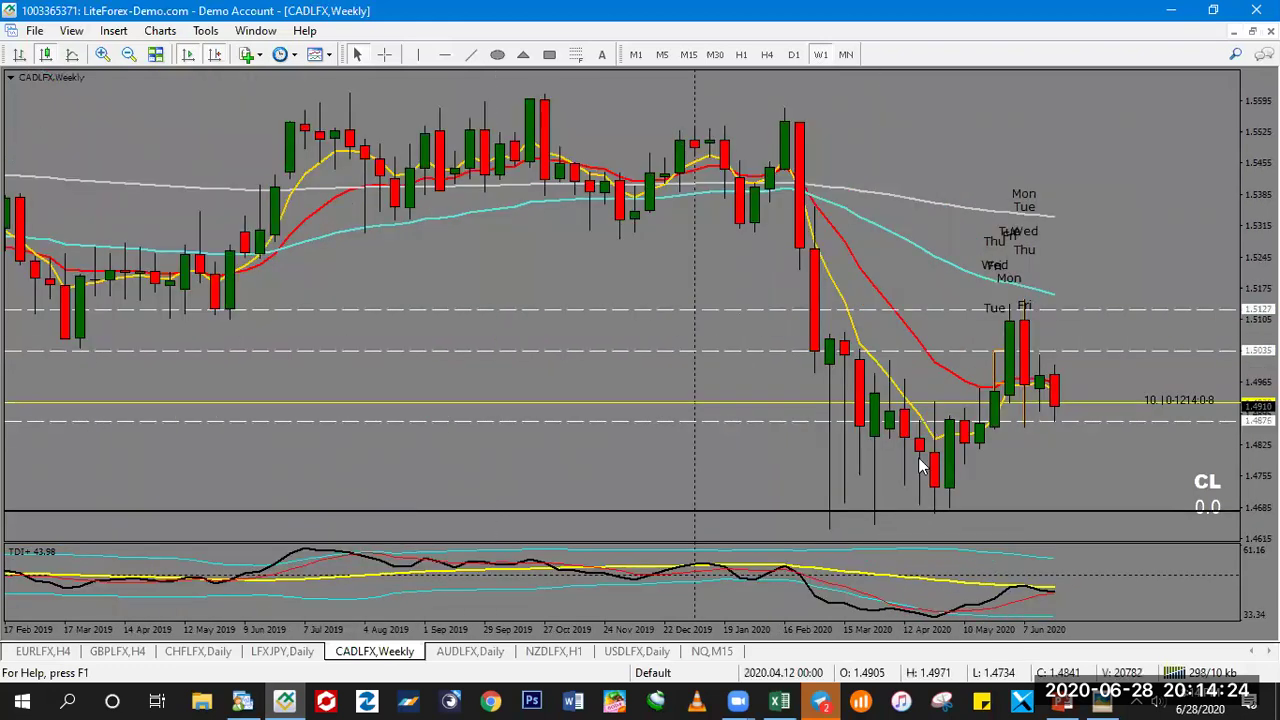
mouse_move(895, 420)
left_click(845, 54)
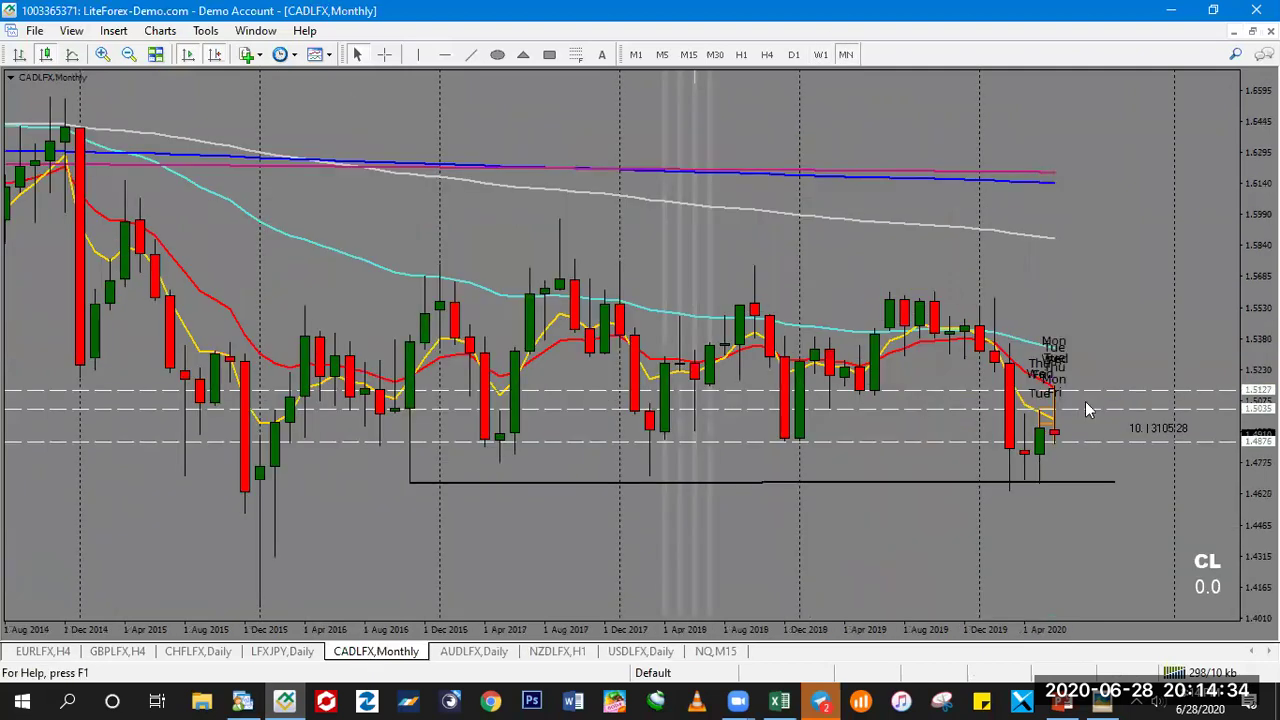
mouse_move(1052, 388)
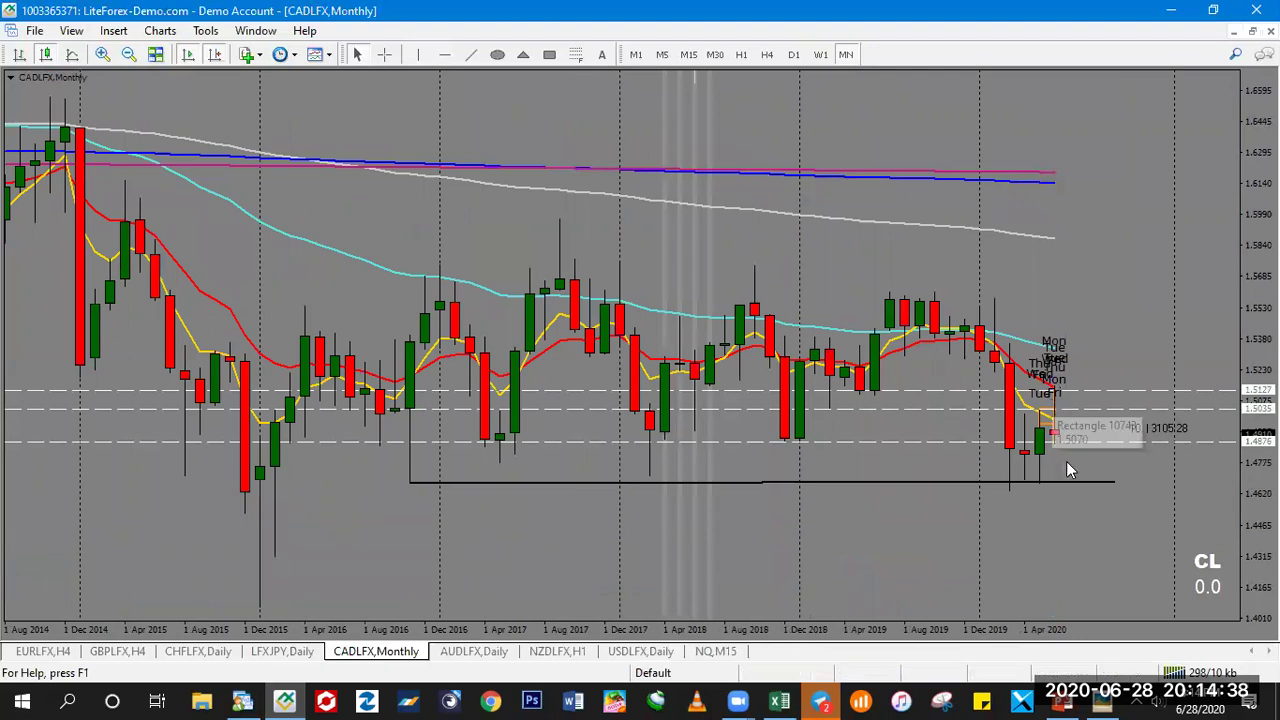
left_click(818, 56)
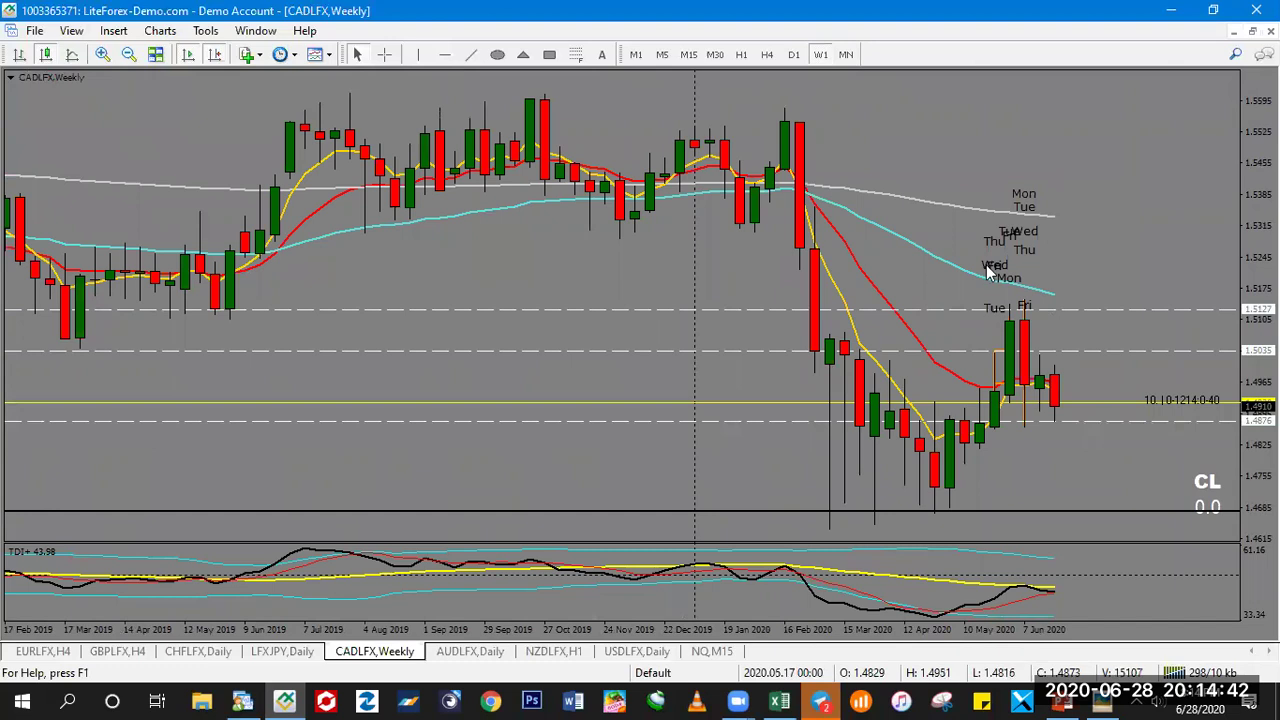
left_click(847, 54)
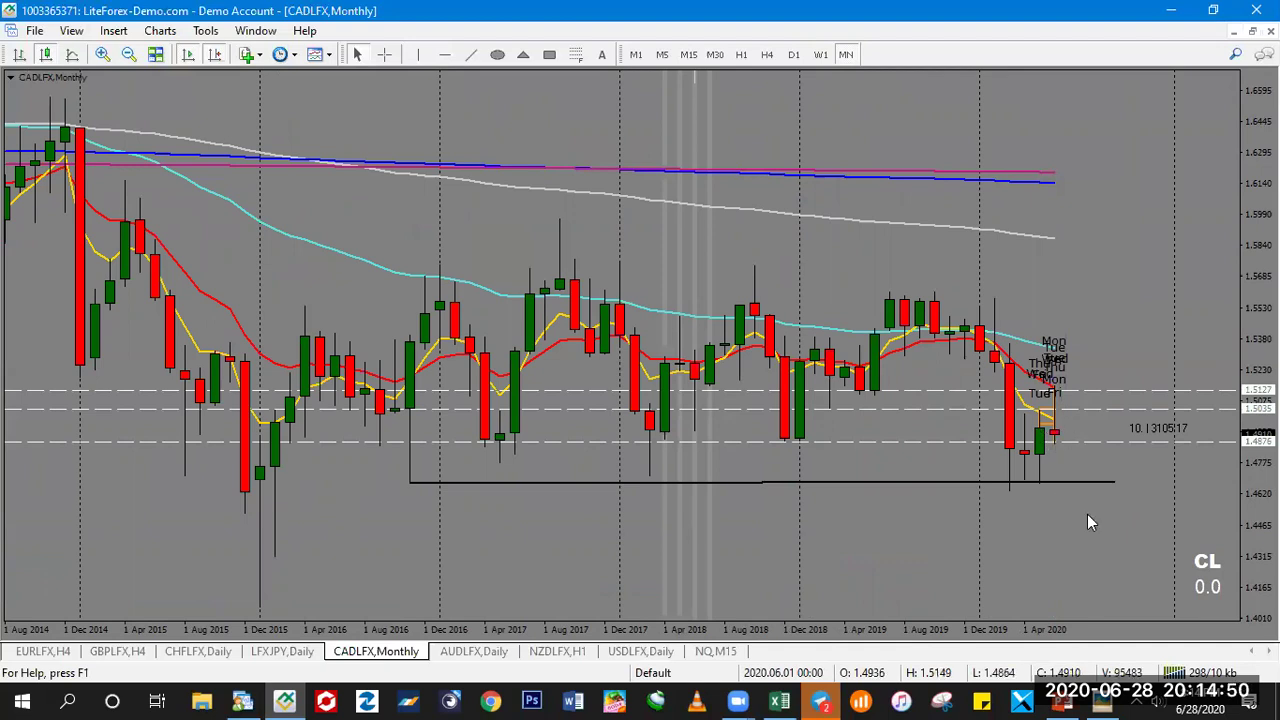
left_click(820, 55)
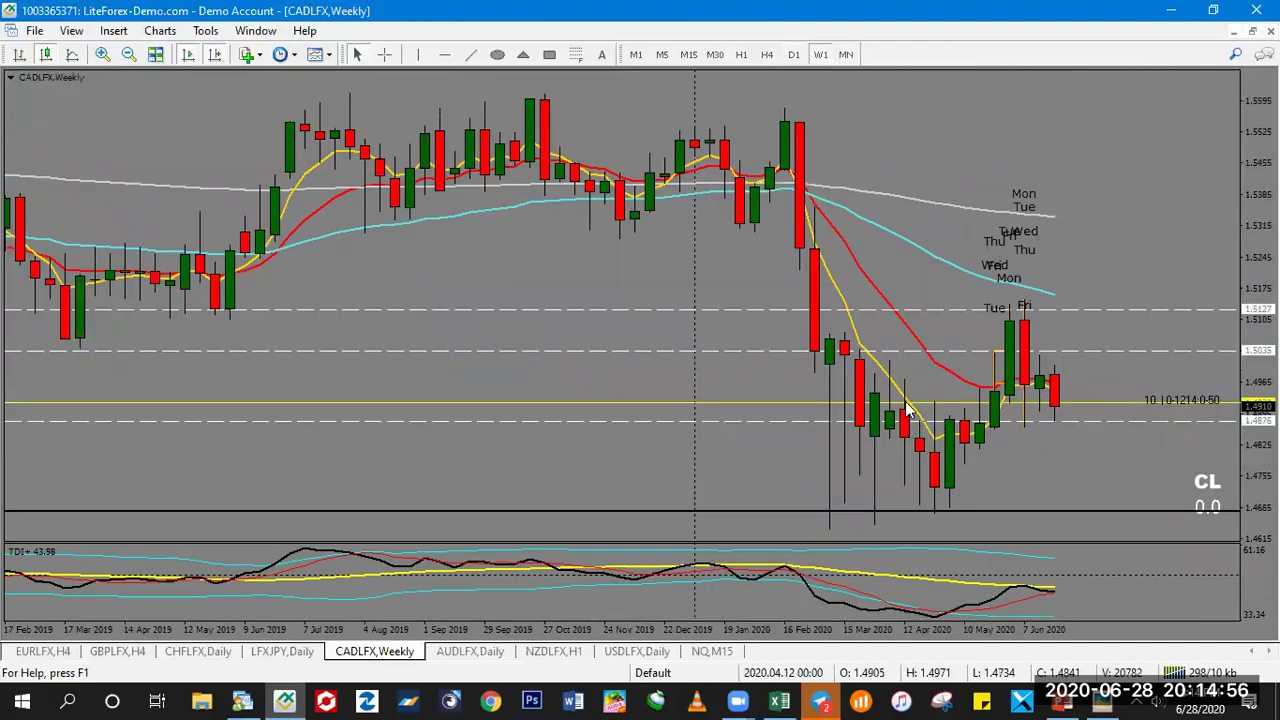
- On the weekly chart, draw a rectangle around the April 2020 down-swing and add a horizontal line along its upper edge at 1.4974
left_click(445, 54)
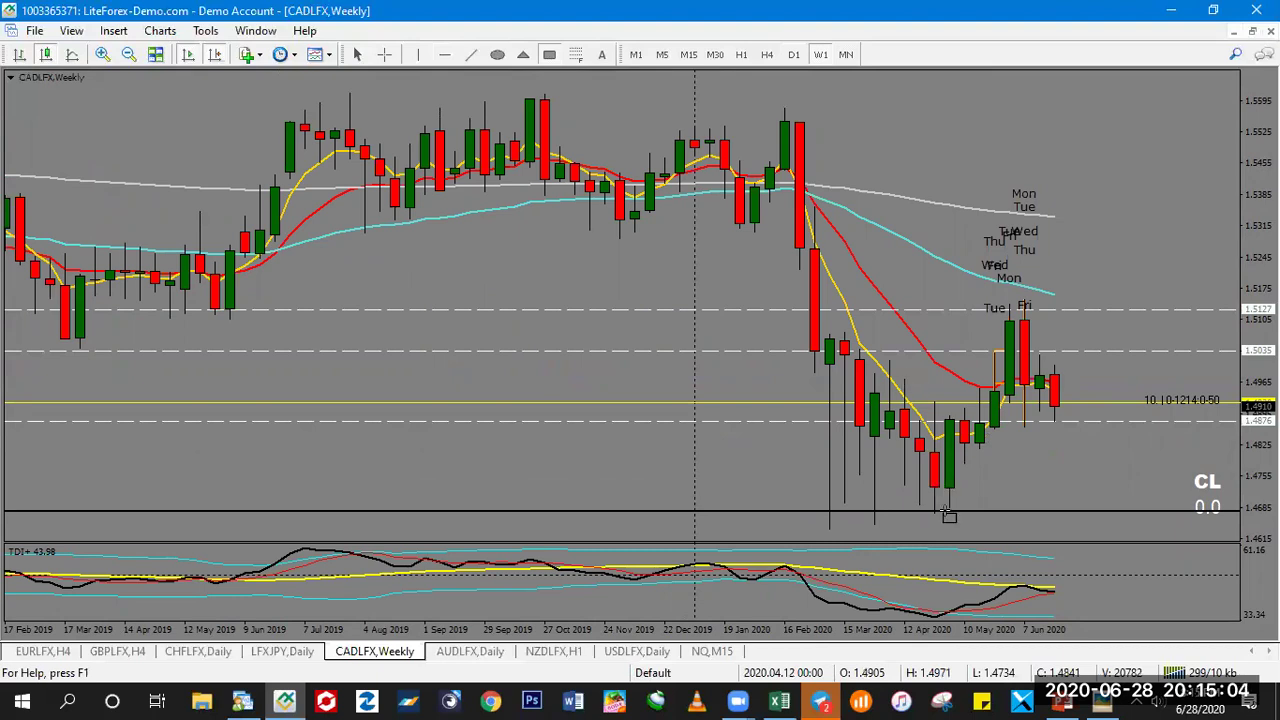
left_click_drag(903, 378, 939, 514)
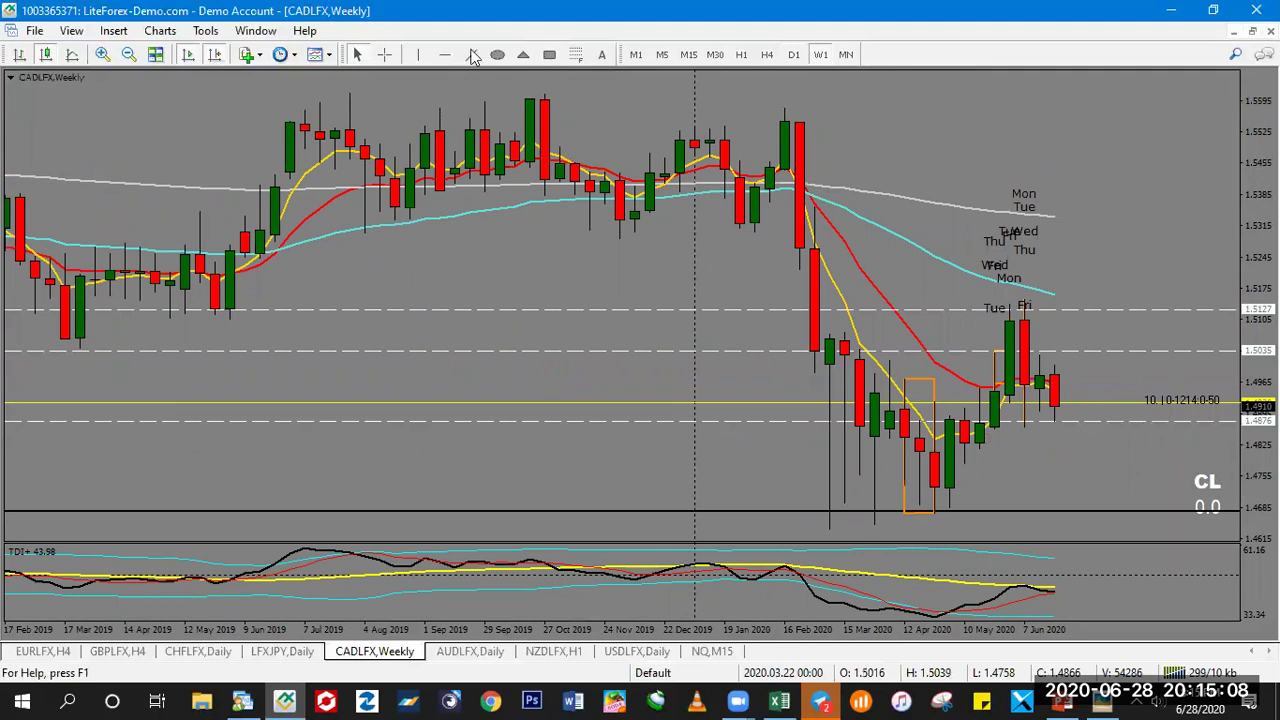
left_click(905, 379)
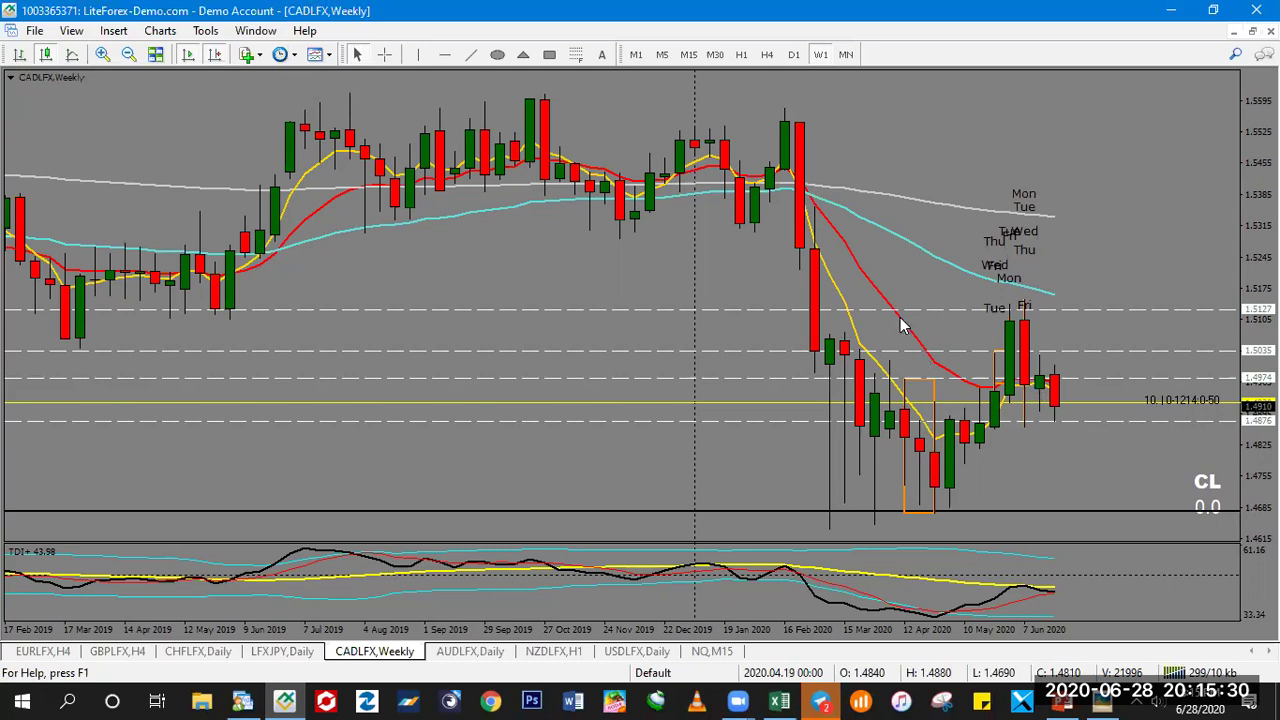
- Compare the daily and weekly views, and add a horizontal line at 1.4813 on the daily CADLFX chart
left_click(793, 55)
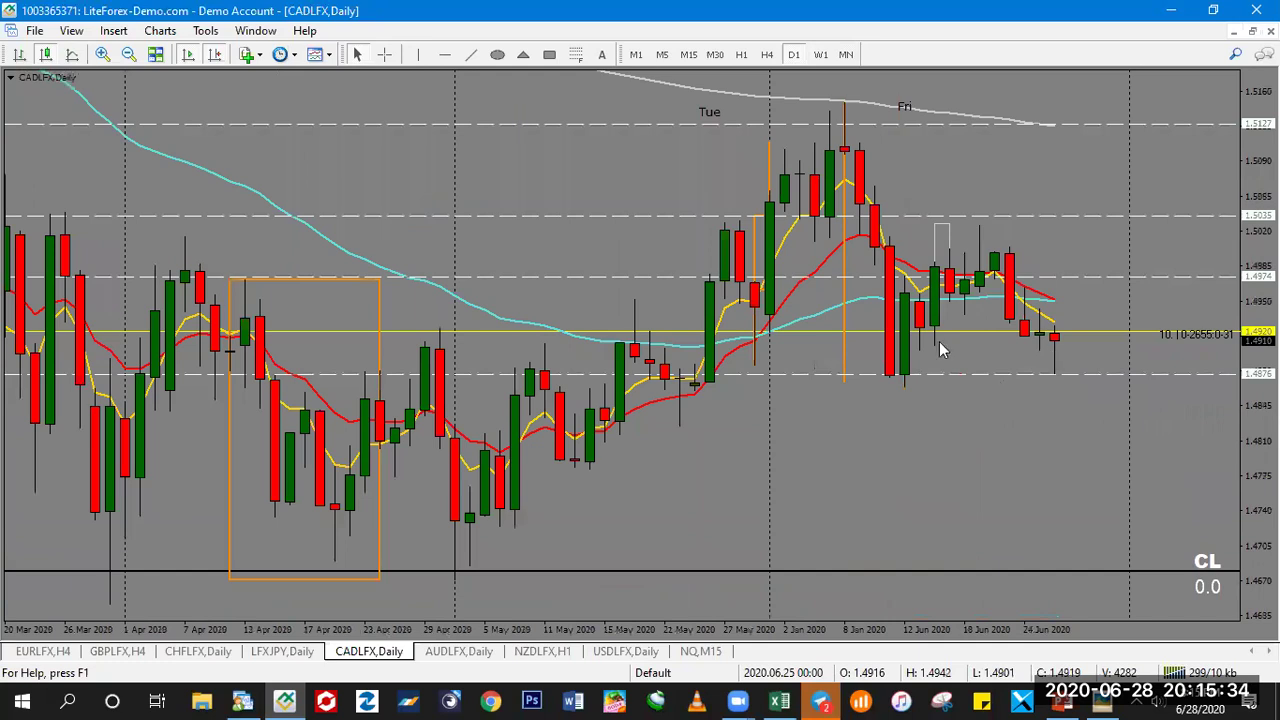
left_click(828, 57)
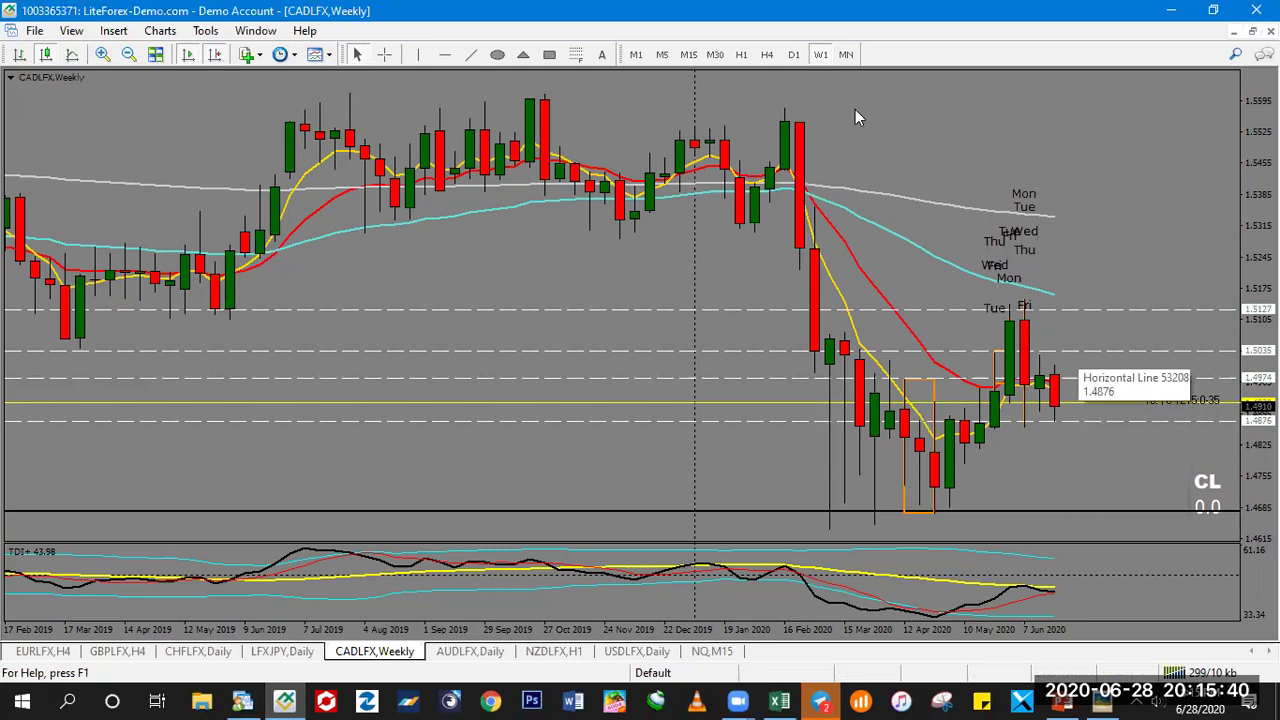
left_click(792, 55)
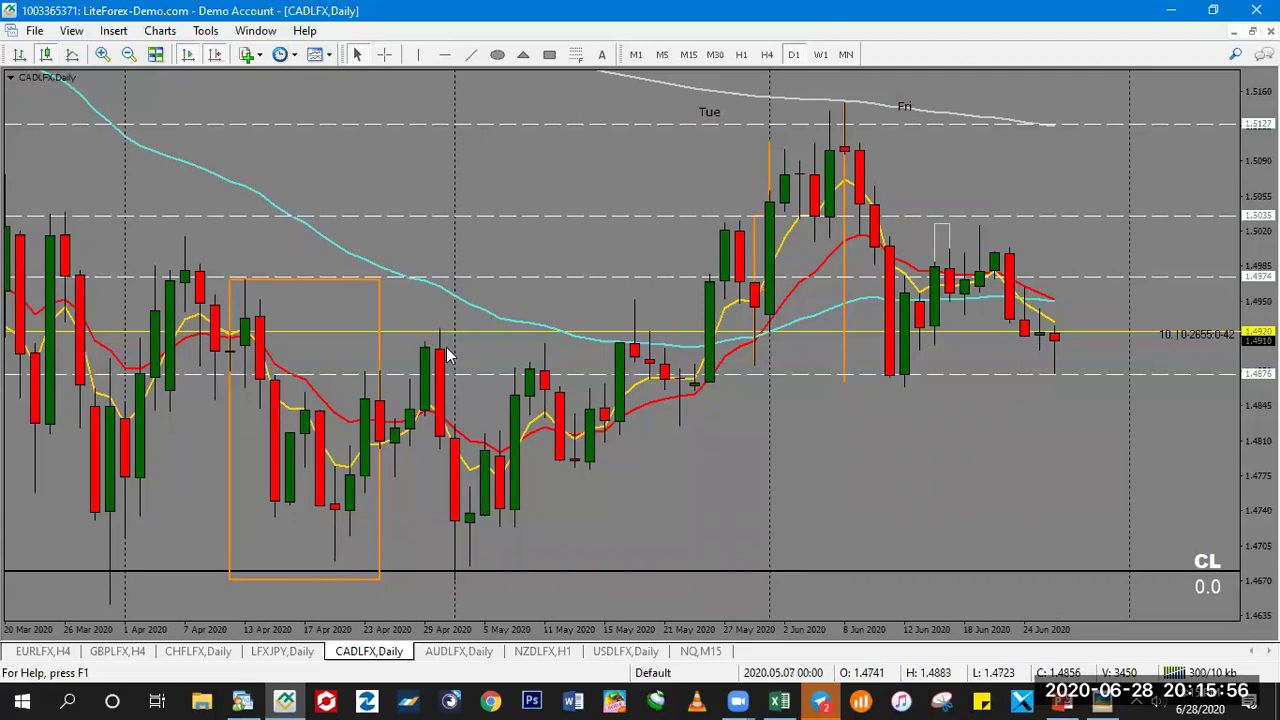
left_click(445, 54)
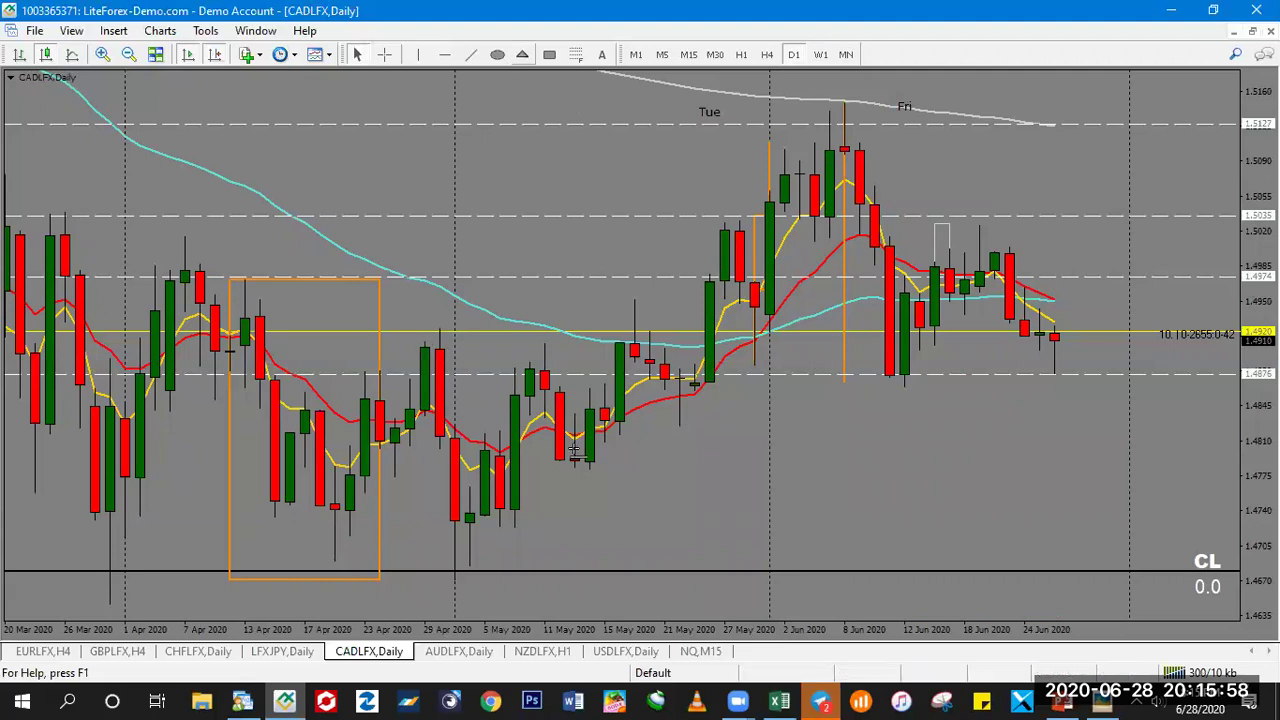
key("Escape")
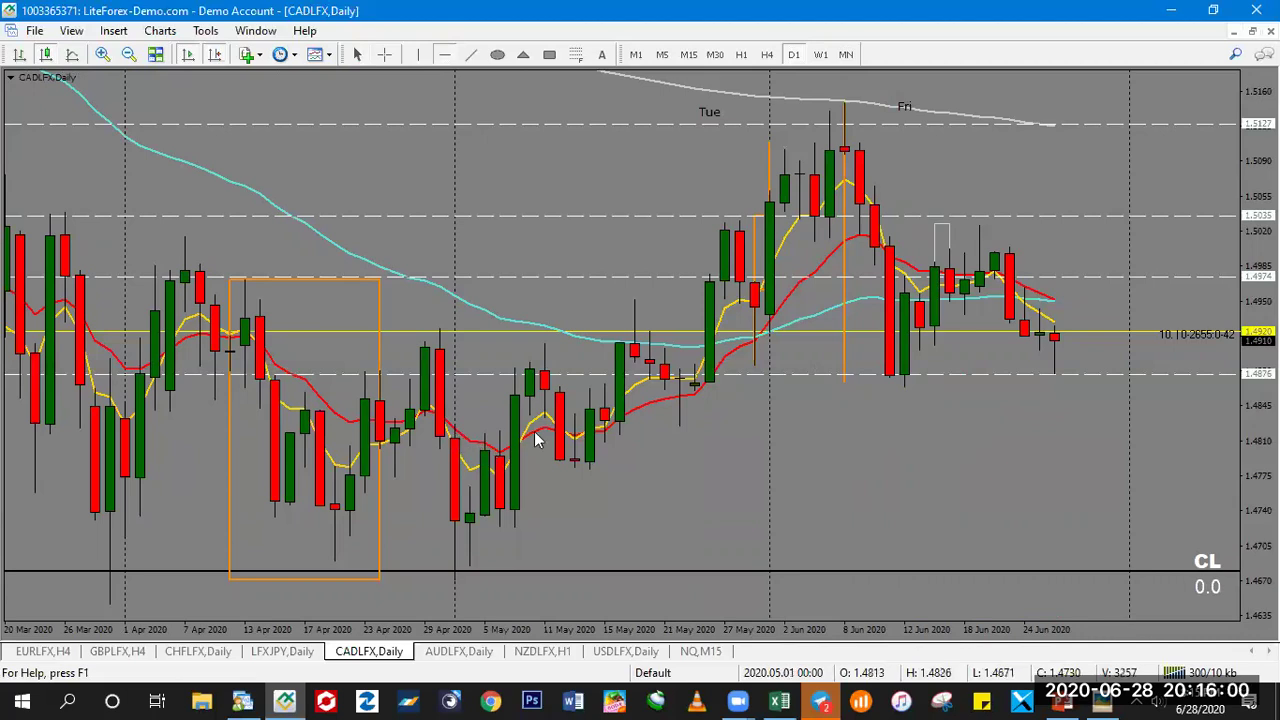
left_click(1040, 437)
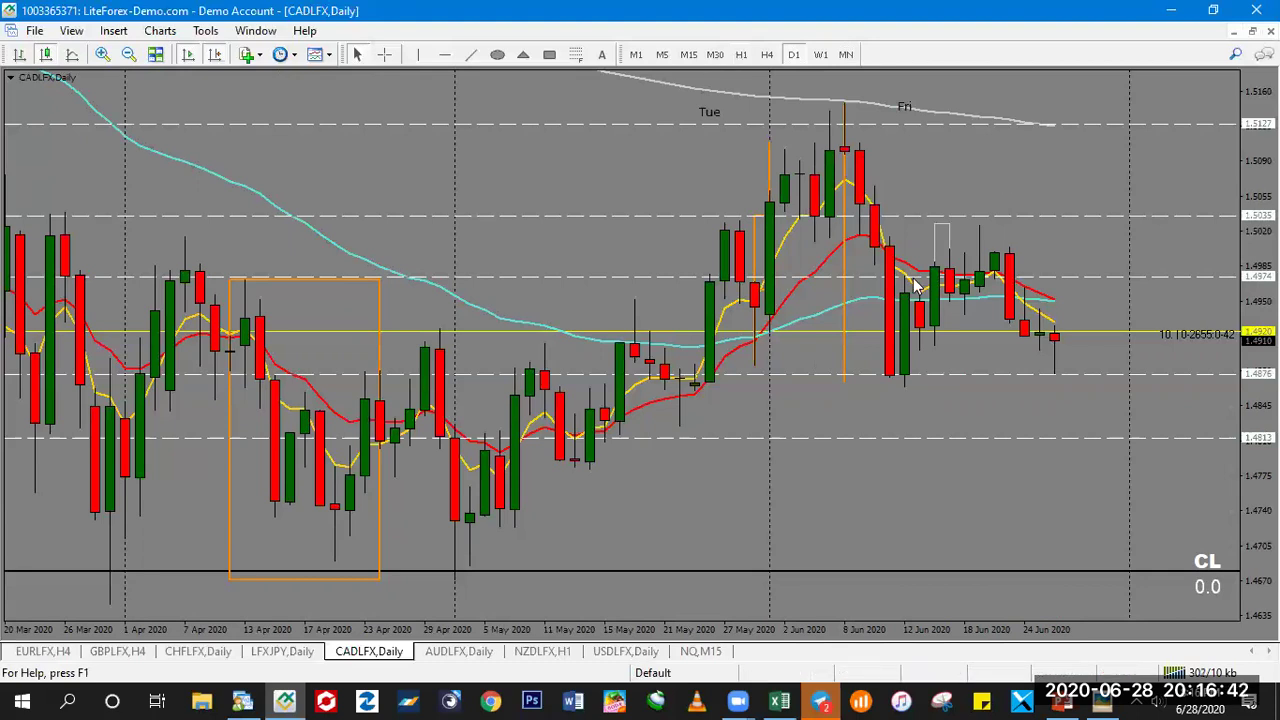
- On the H1 timeframe, draw a rectangle from the 19 June spike high and stack copies below it down to the 1.4813 line
type("H1")
key("Return")
key("minus")
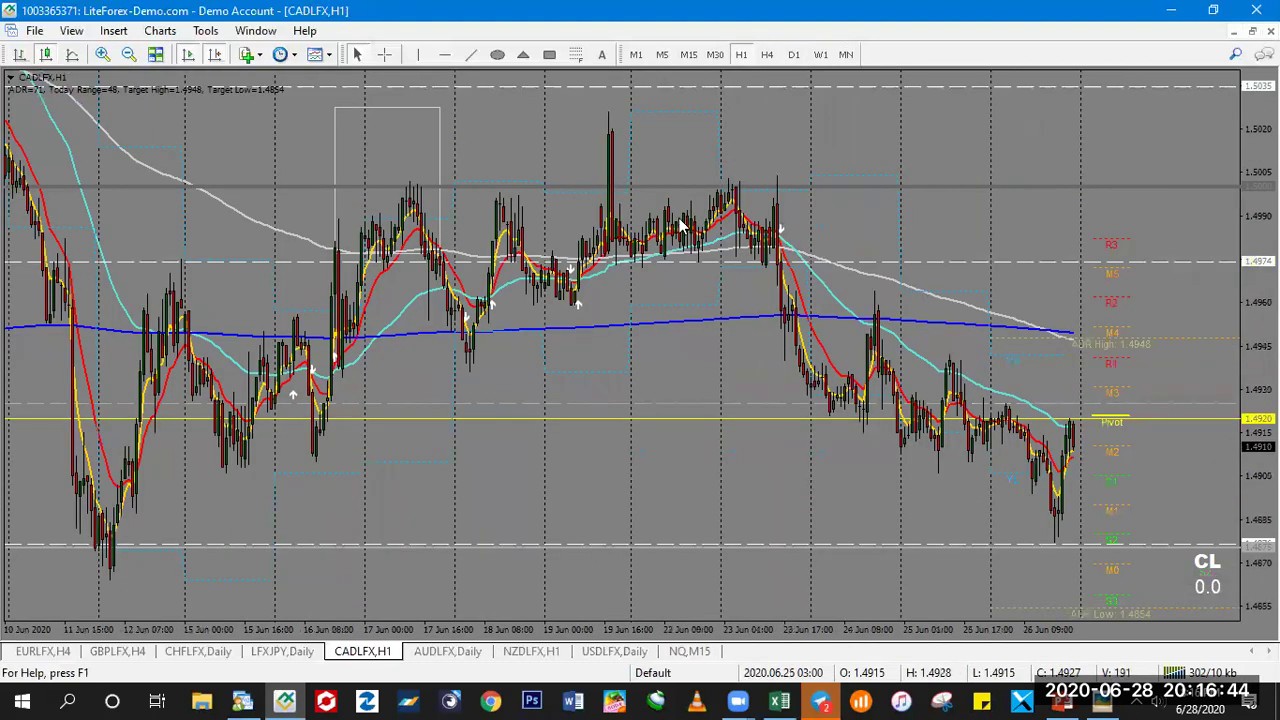
left_click(547, 58)
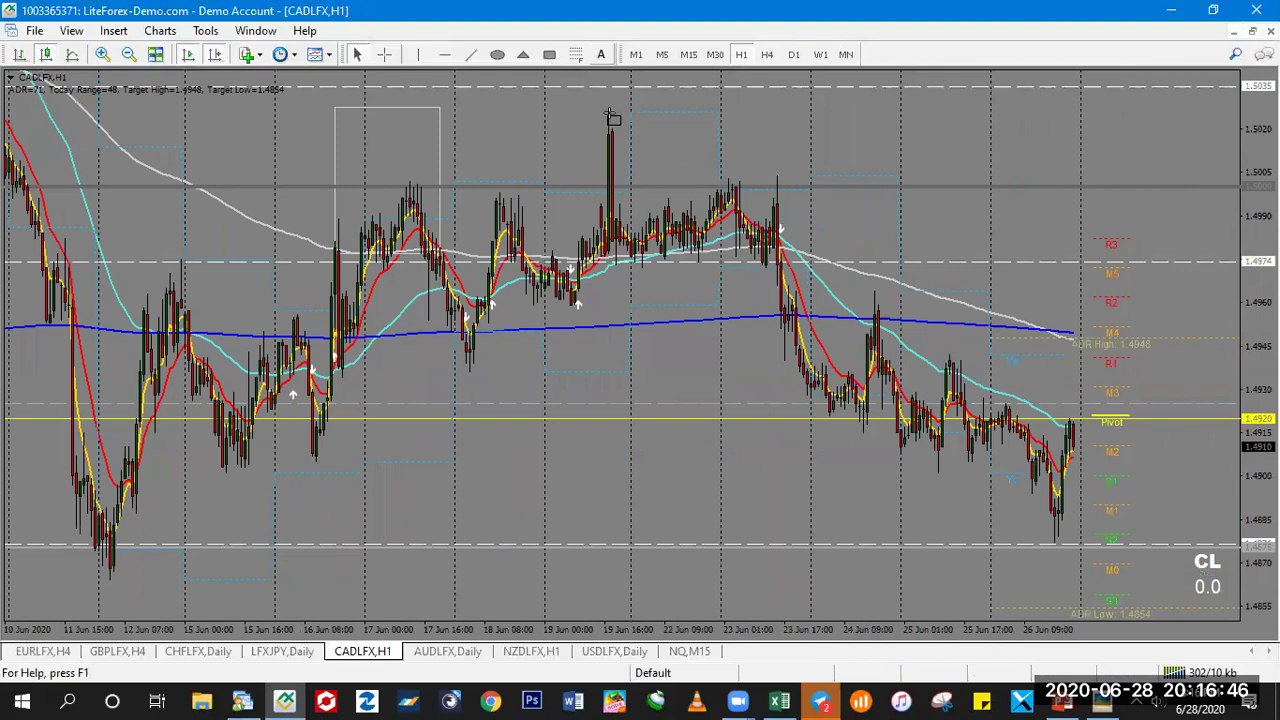
left_click_drag(621, 313, 622, 320)
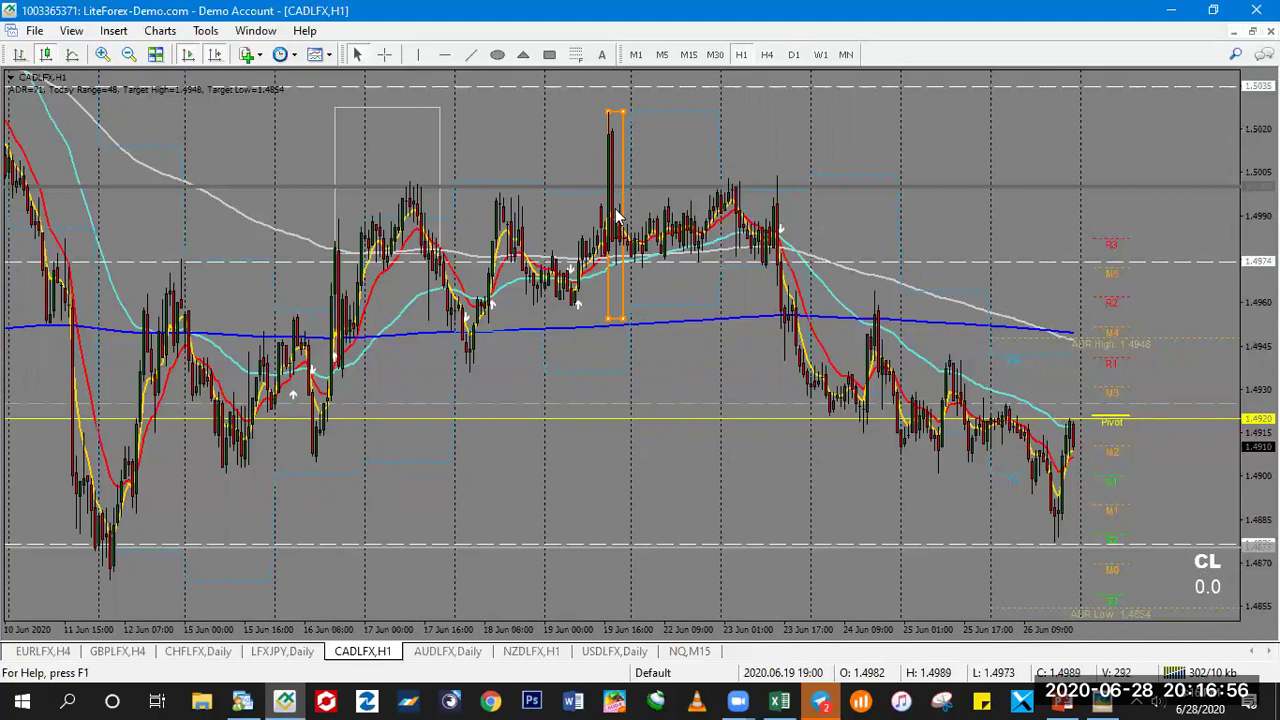
key("minus")
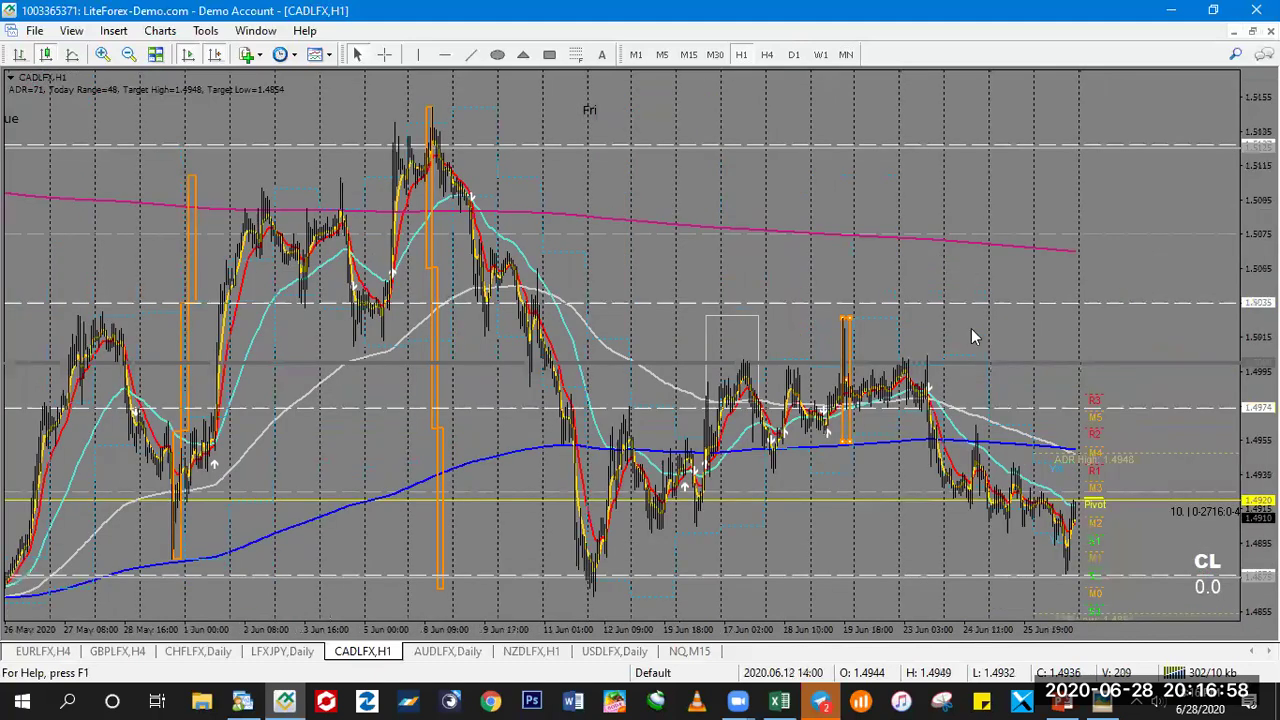
key("minus")
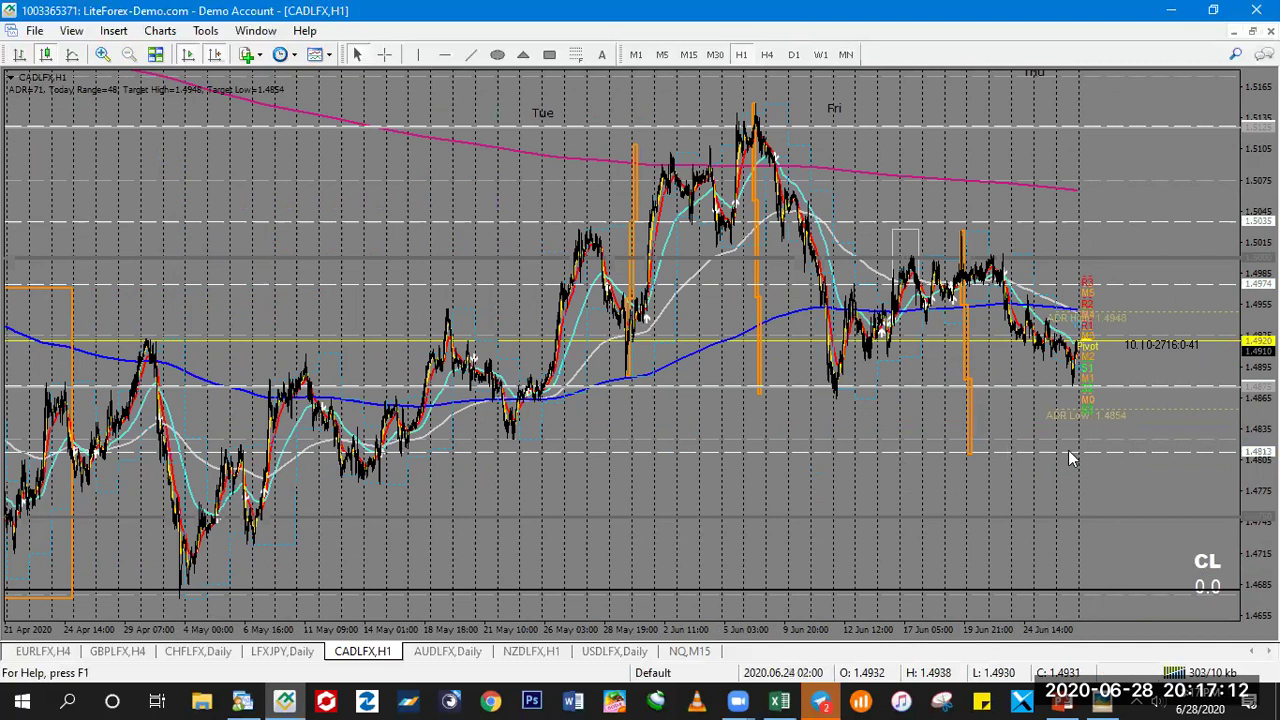
- Draw a two-leg trendline projection from the latest H1 candle up to about the ADR High at 1.4948, and down to about the ADR Low at 1.4854
left_click(742, 54)
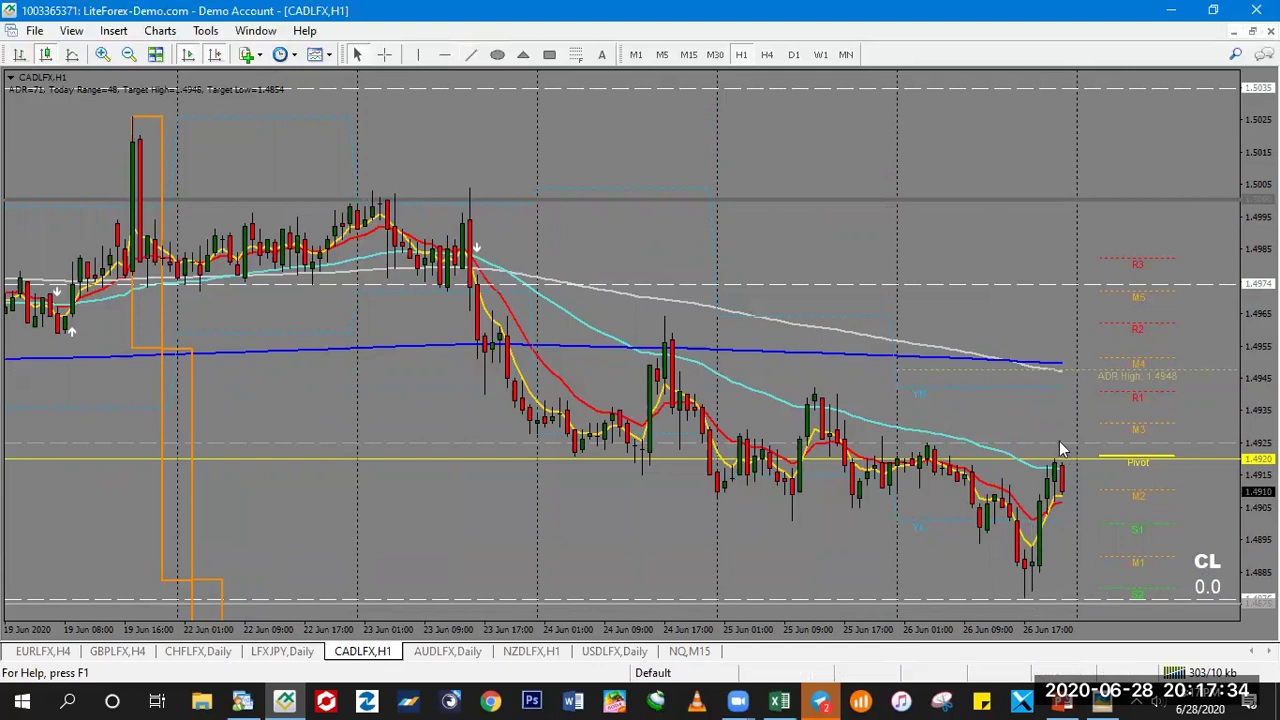
left_click(463, 56)
left_click_drag(1072, 490, 1115, 378)
left_click(471, 55)
left_click(1127, 367)
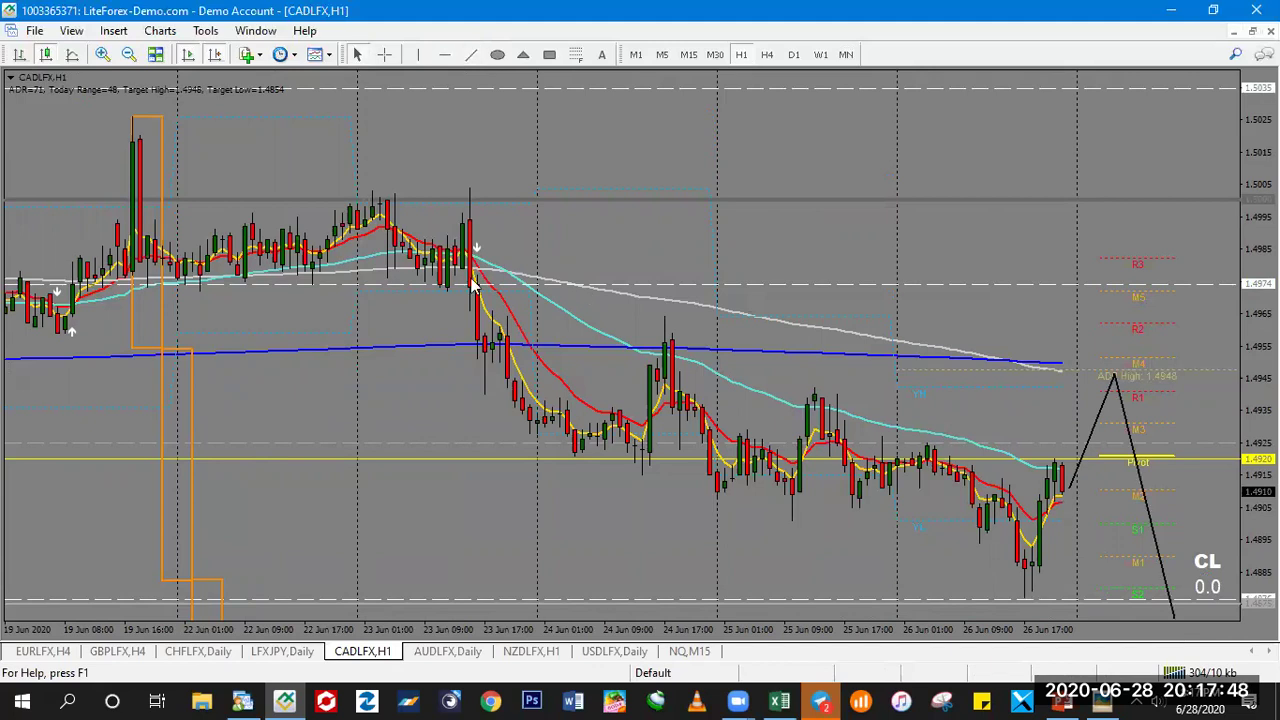
key("minus")
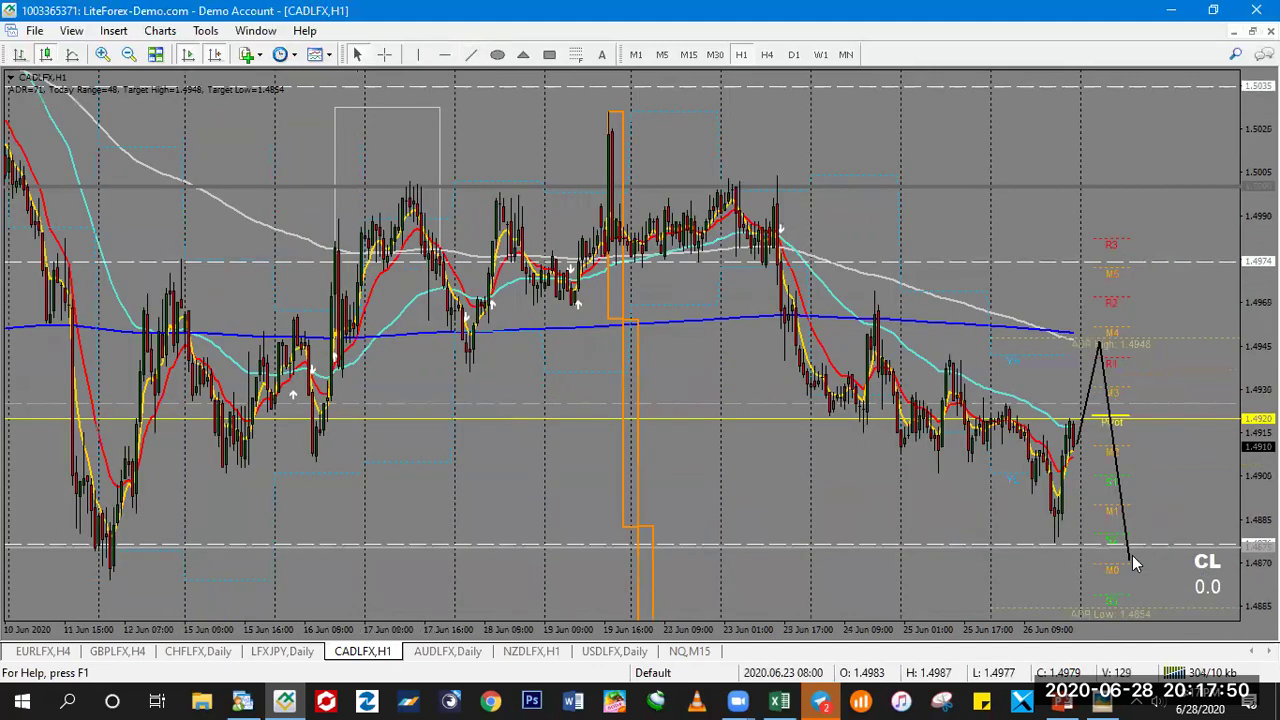
left_click(1179, 612)
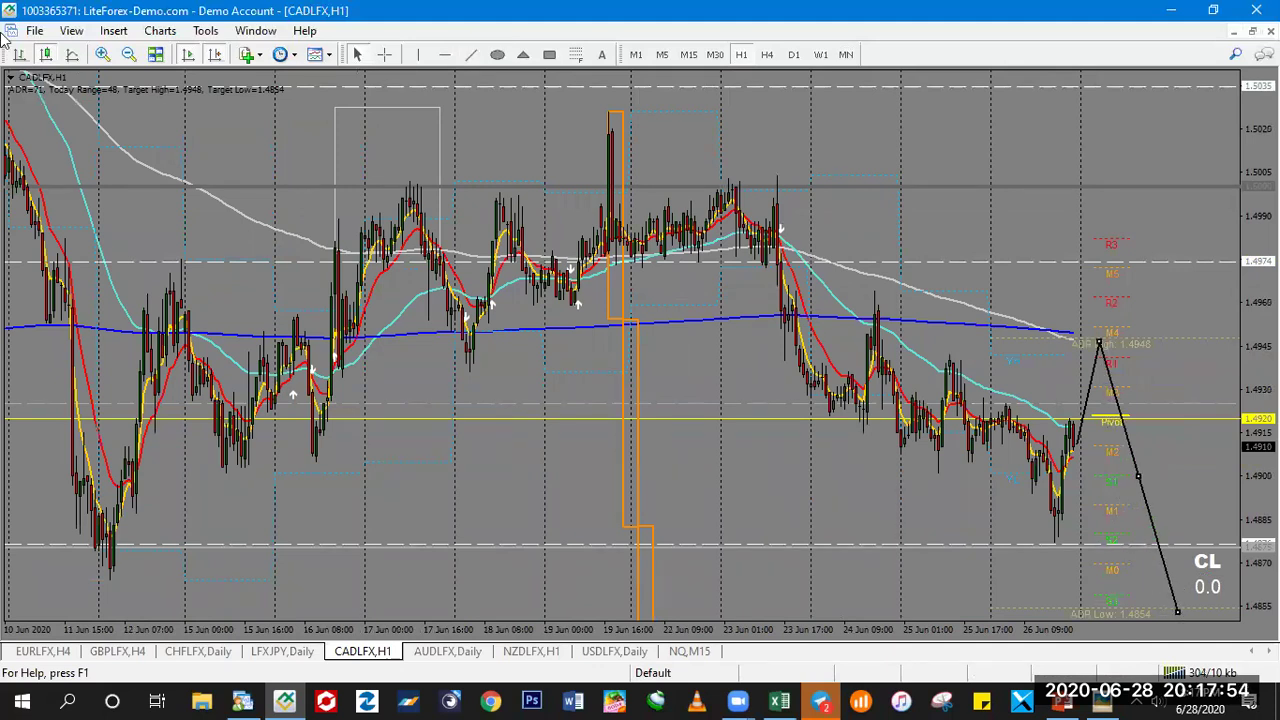
- Save the CADLFX H1 chart as a picture using the active chart as is
left_click(35, 33)
key("i")
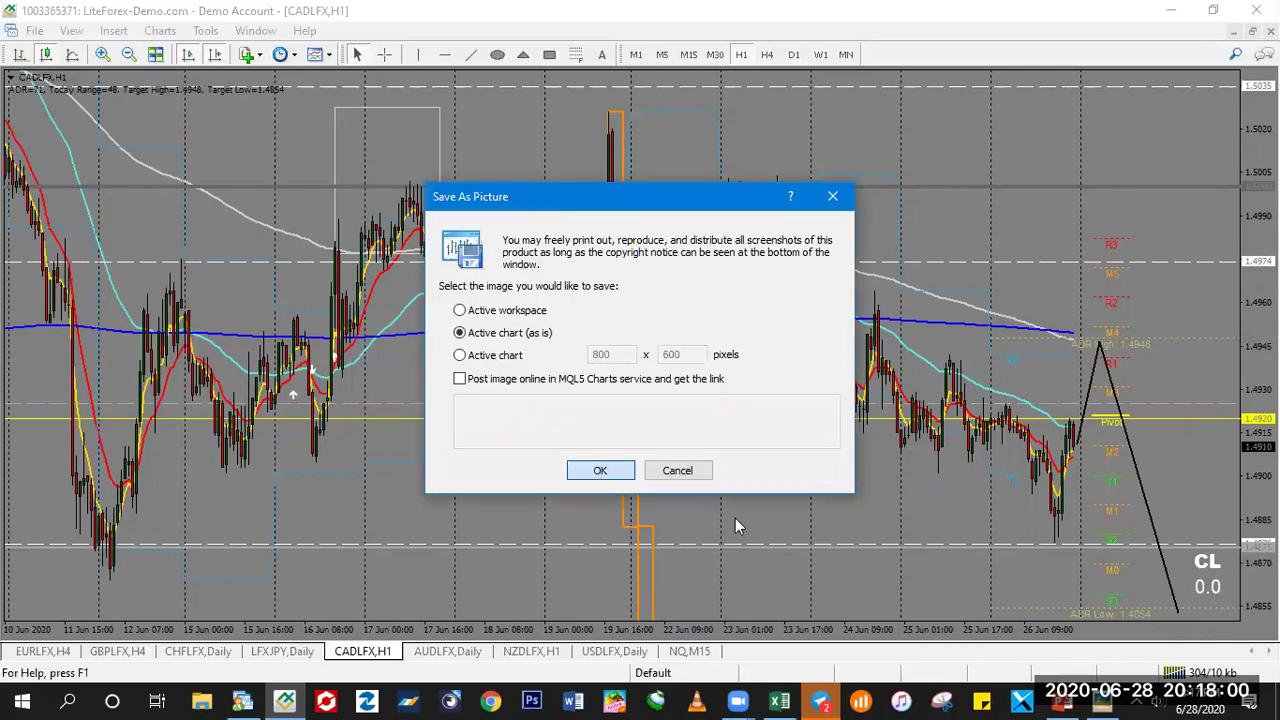
key("Escape")
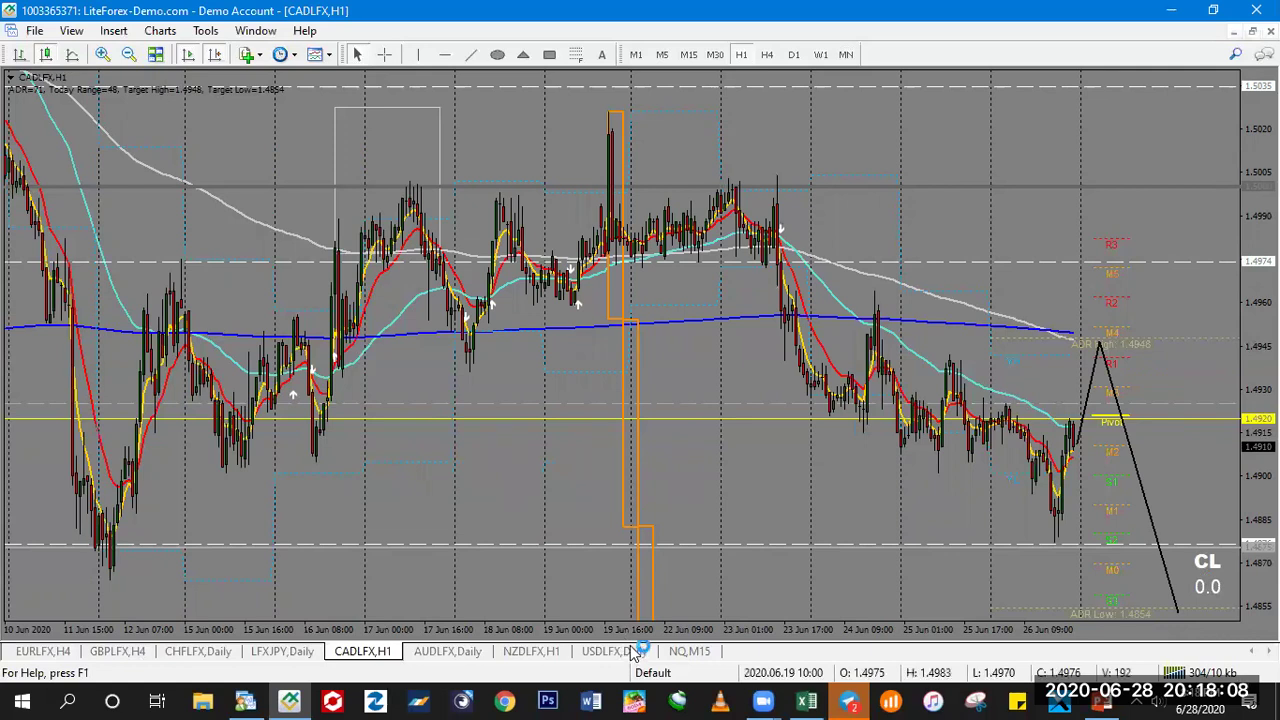
- Show USDLFX on the H1 timeframe and move the lower end of the falling projection line to meet the rising line near S1
left_click(632, 651)
left_click(739, 55)
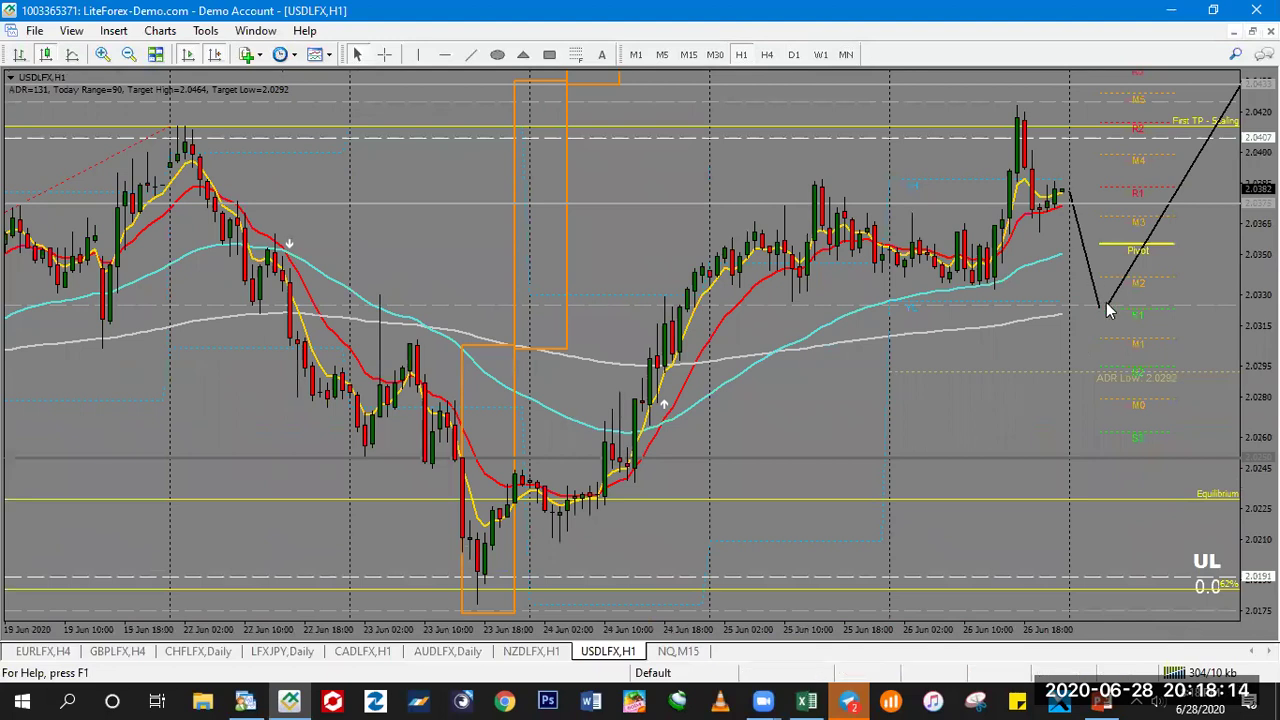
left_click_drag(1104, 306, 1108, 303)
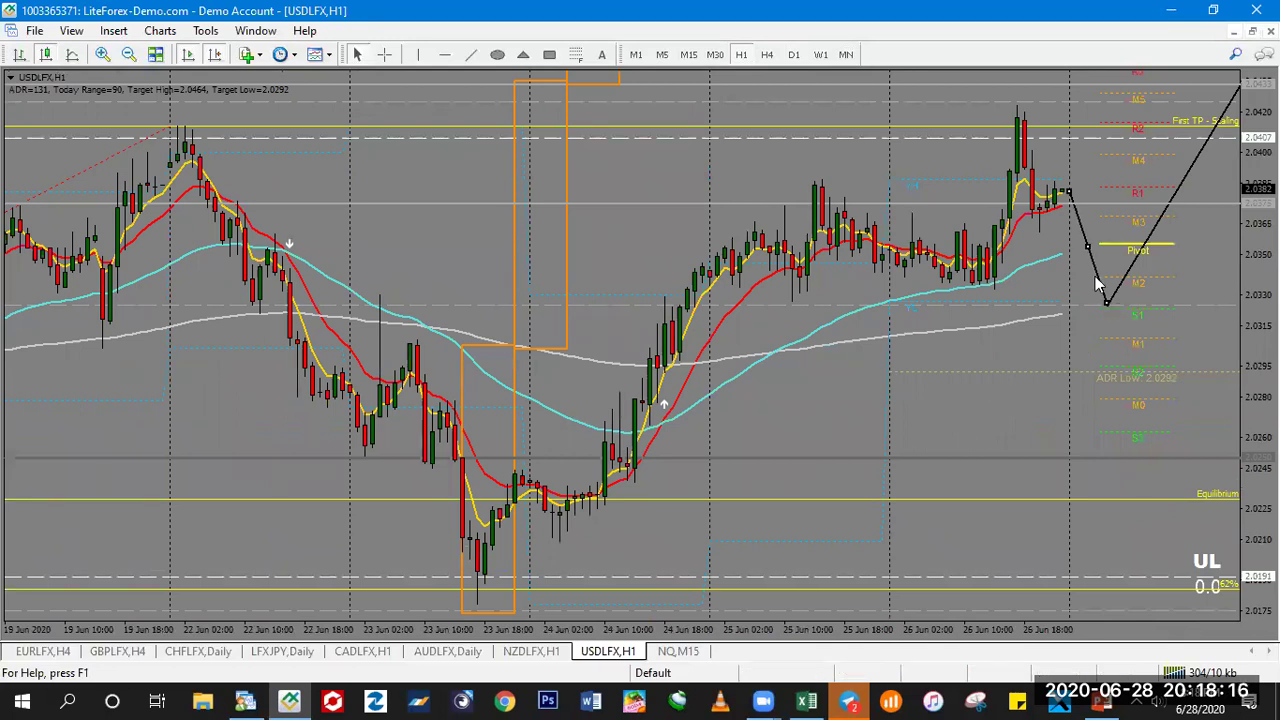
left_click(604, 477)
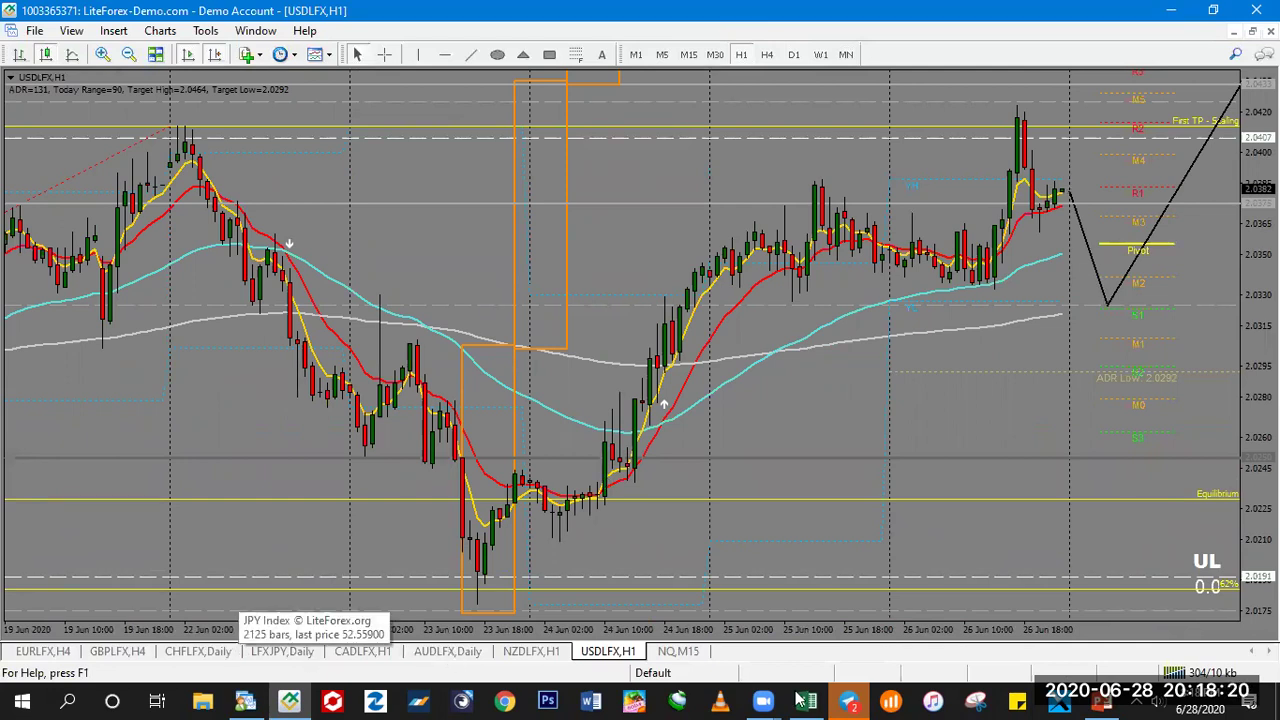
- Switch to the COT SPV workbook in Excel and compare the CHF sheet's positioning data with the CHFLFX H1 chart in MetaTrader
key("alt+Tab")
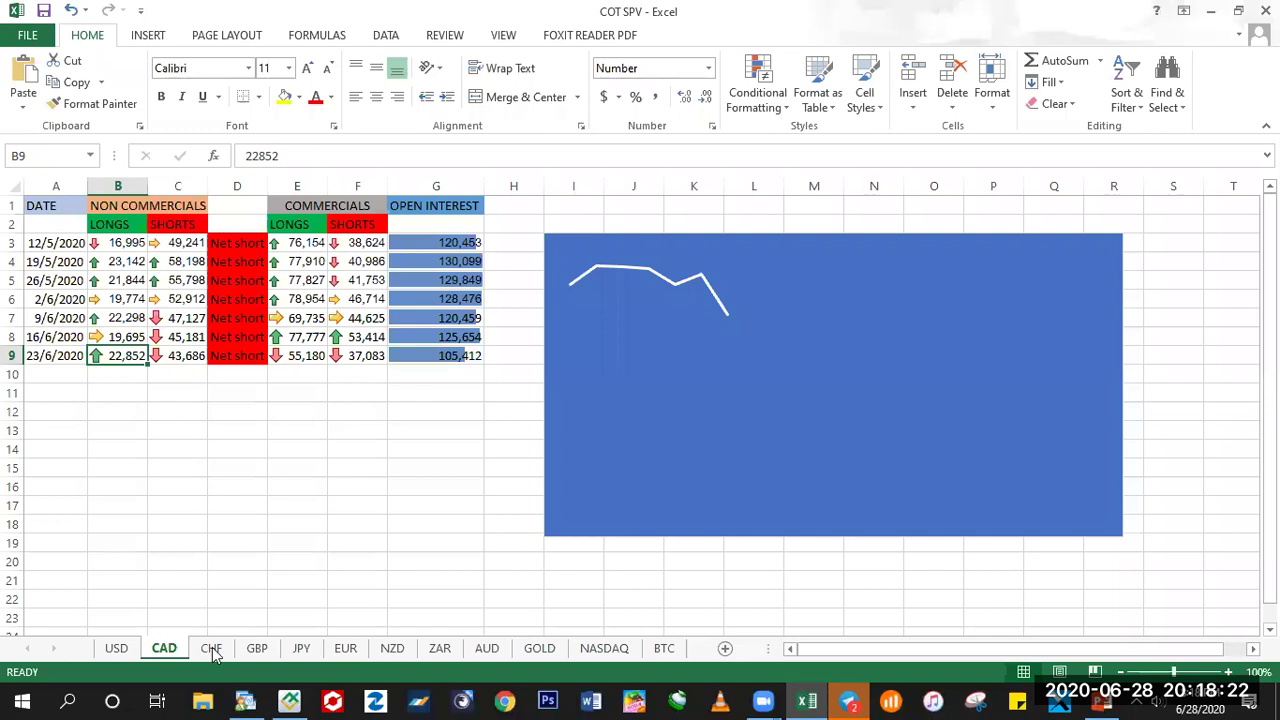
key("ctrl+Page_Down")
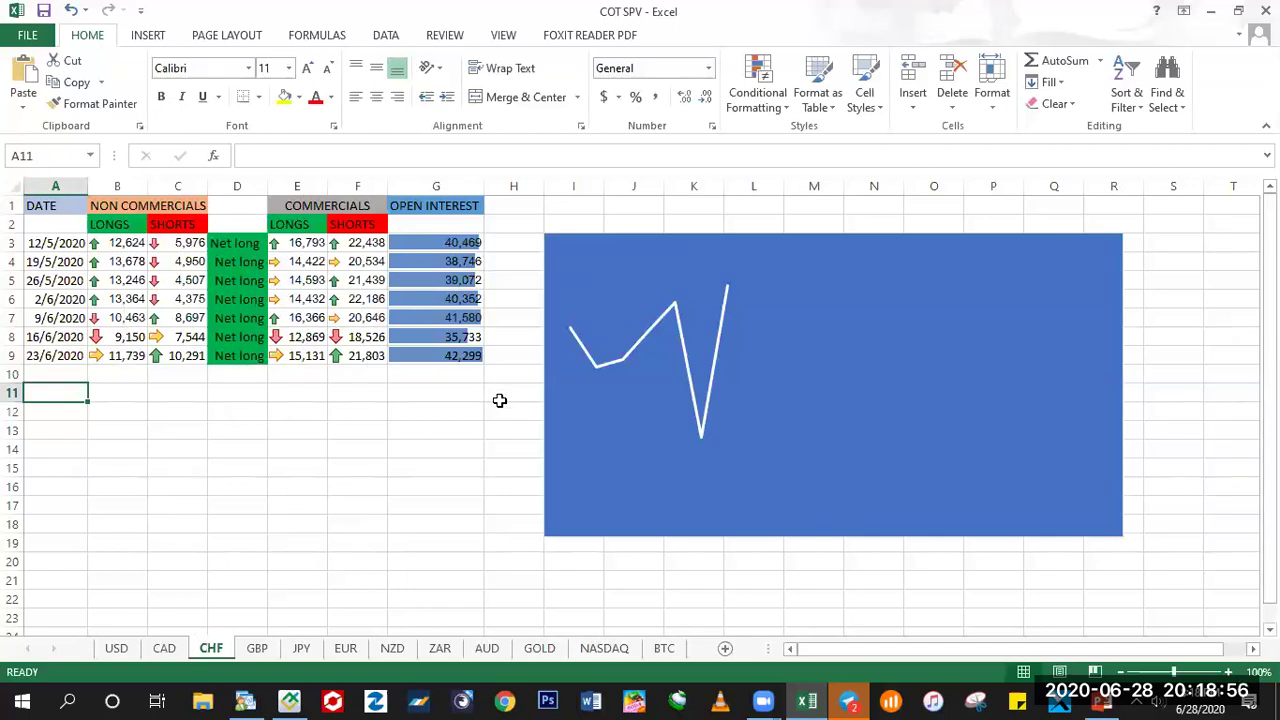
left_click(282, 700)
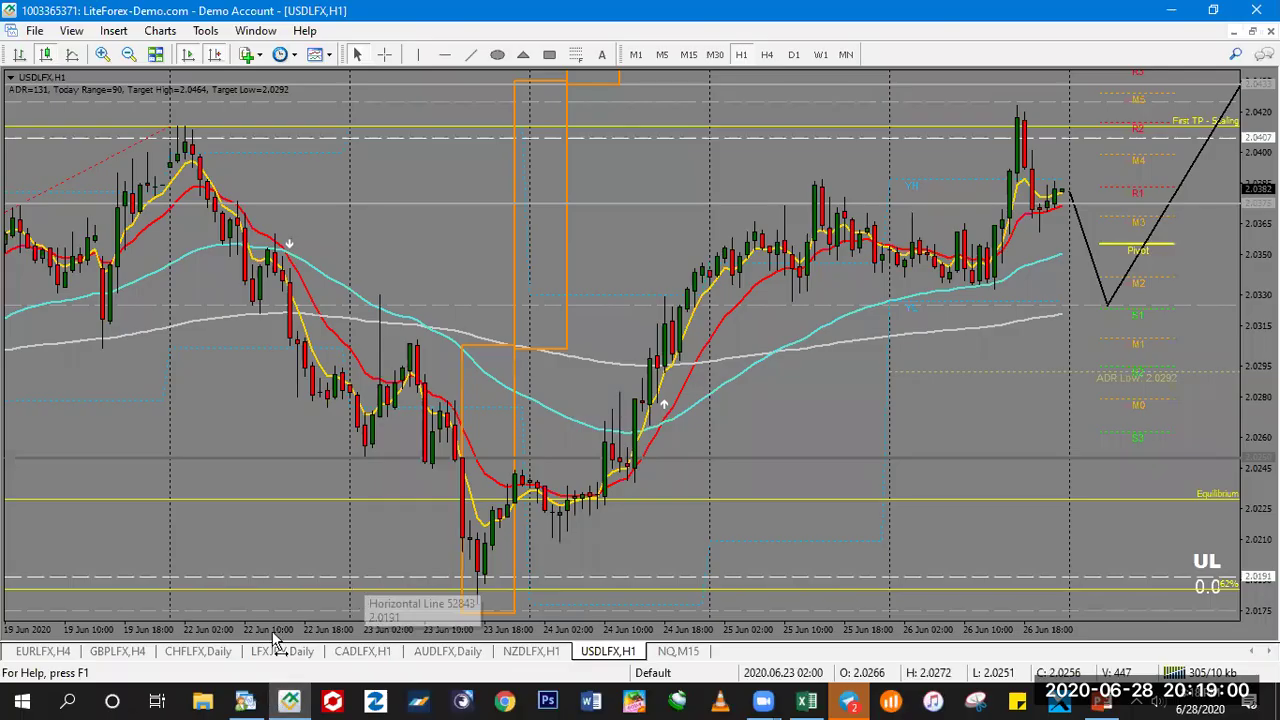
left_click(190, 652)
left_click(741, 54)
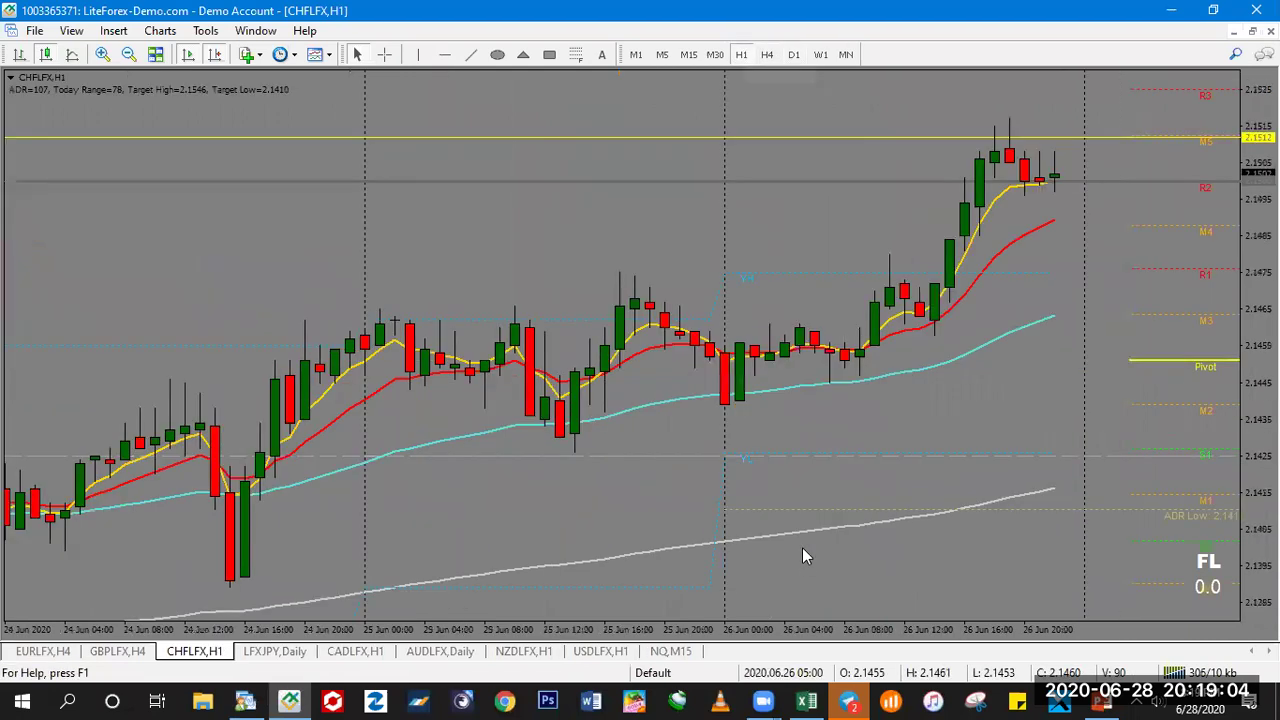
left_click(810, 700)
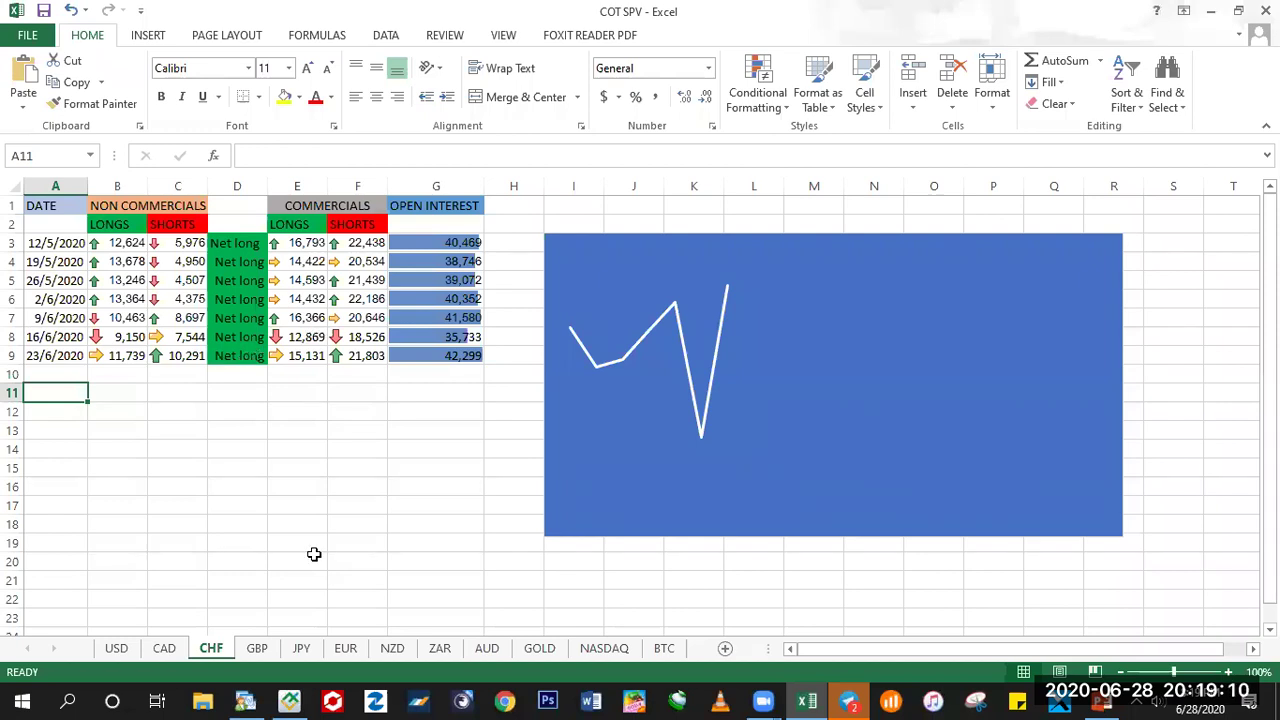
- Return to MetaTrader and examine the CHFLFX price history on the Weekly and Monthly timeframes
left_click(290, 700)
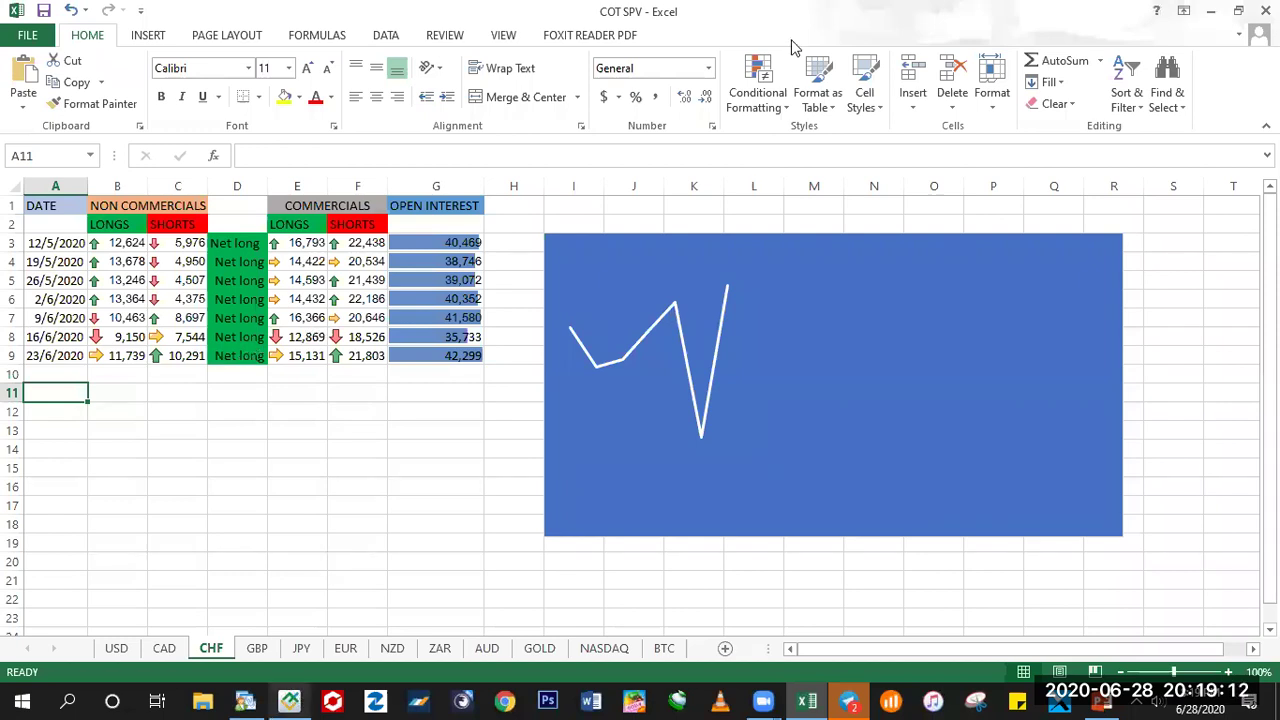
left_click(818, 55)
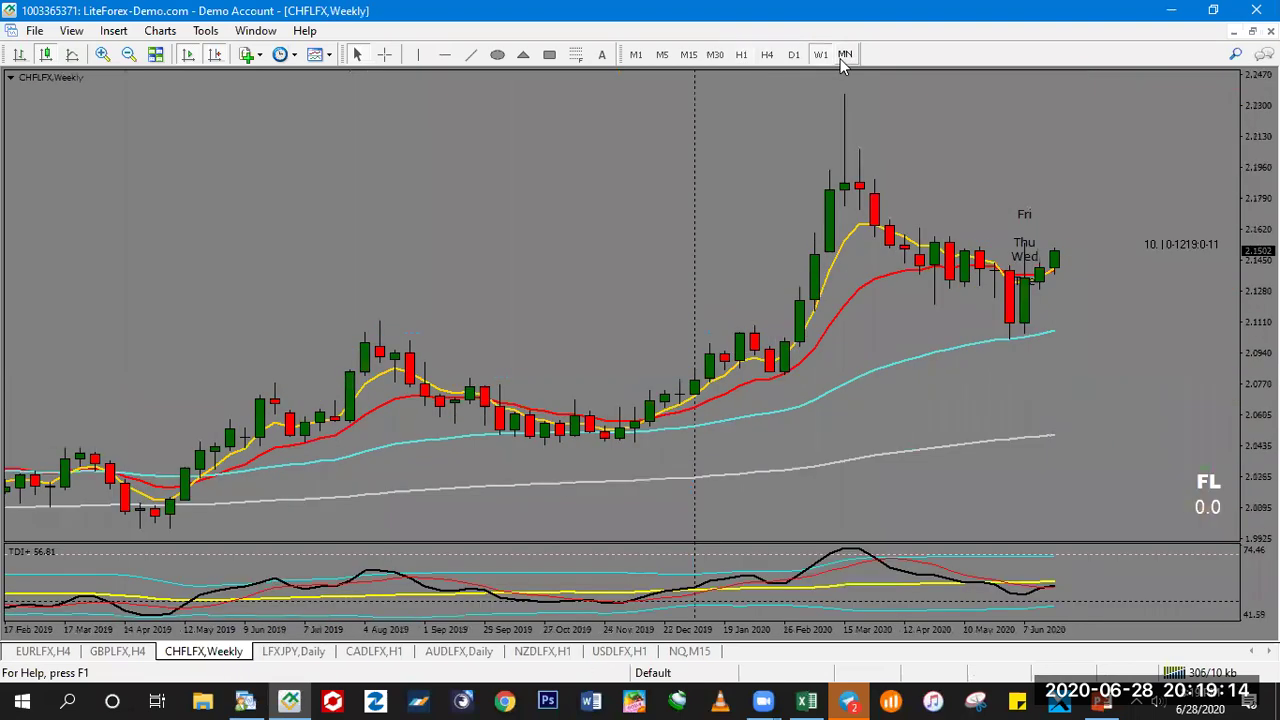
left_click(841, 58)
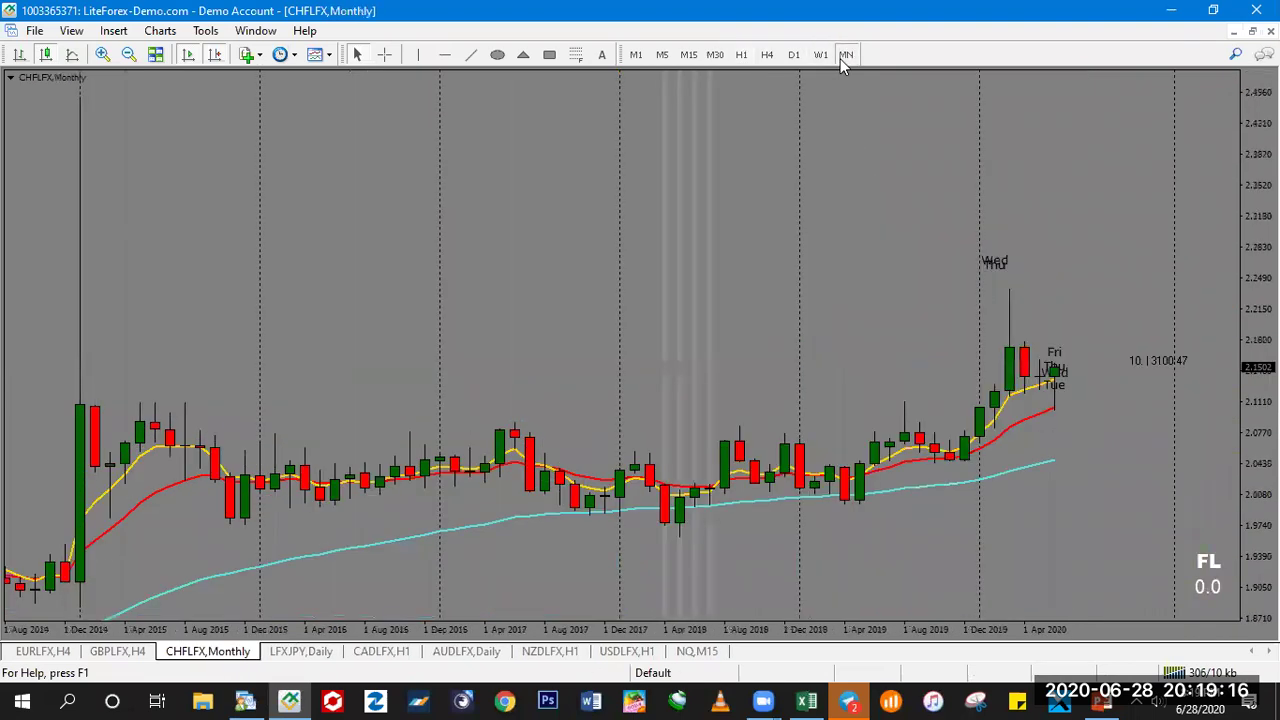
left_click(325, 57)
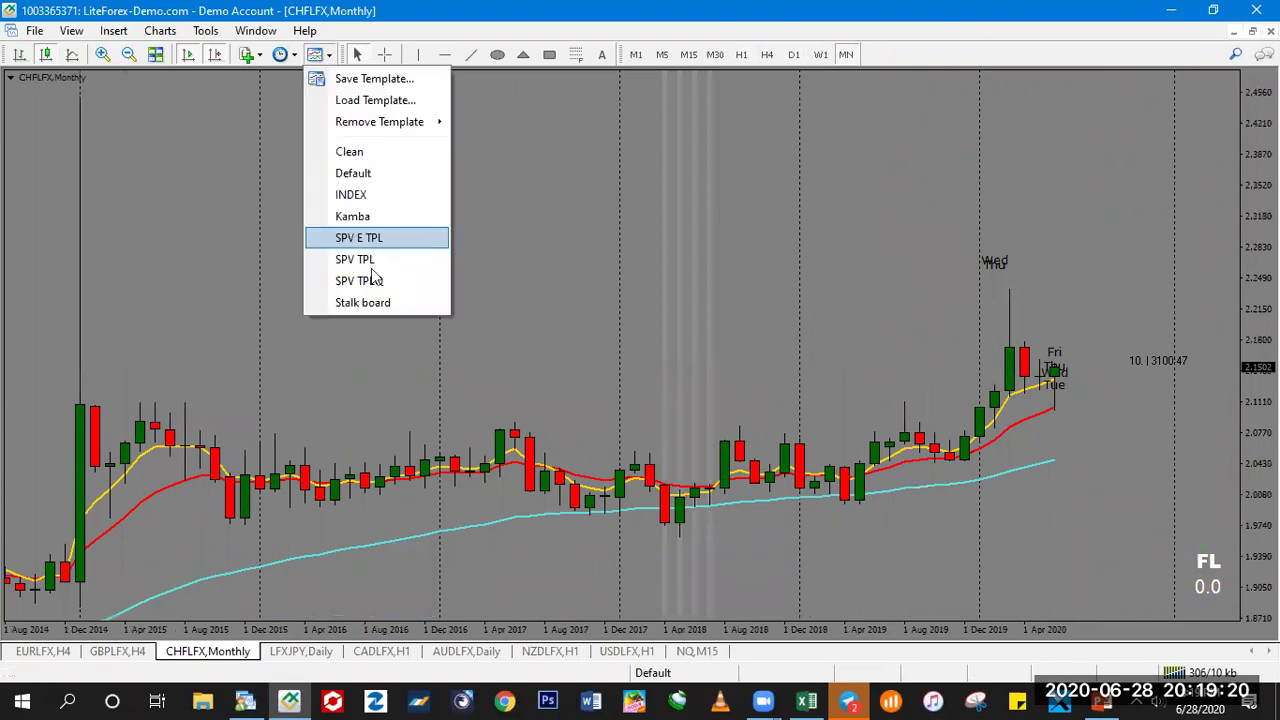
left_click(572, 298)
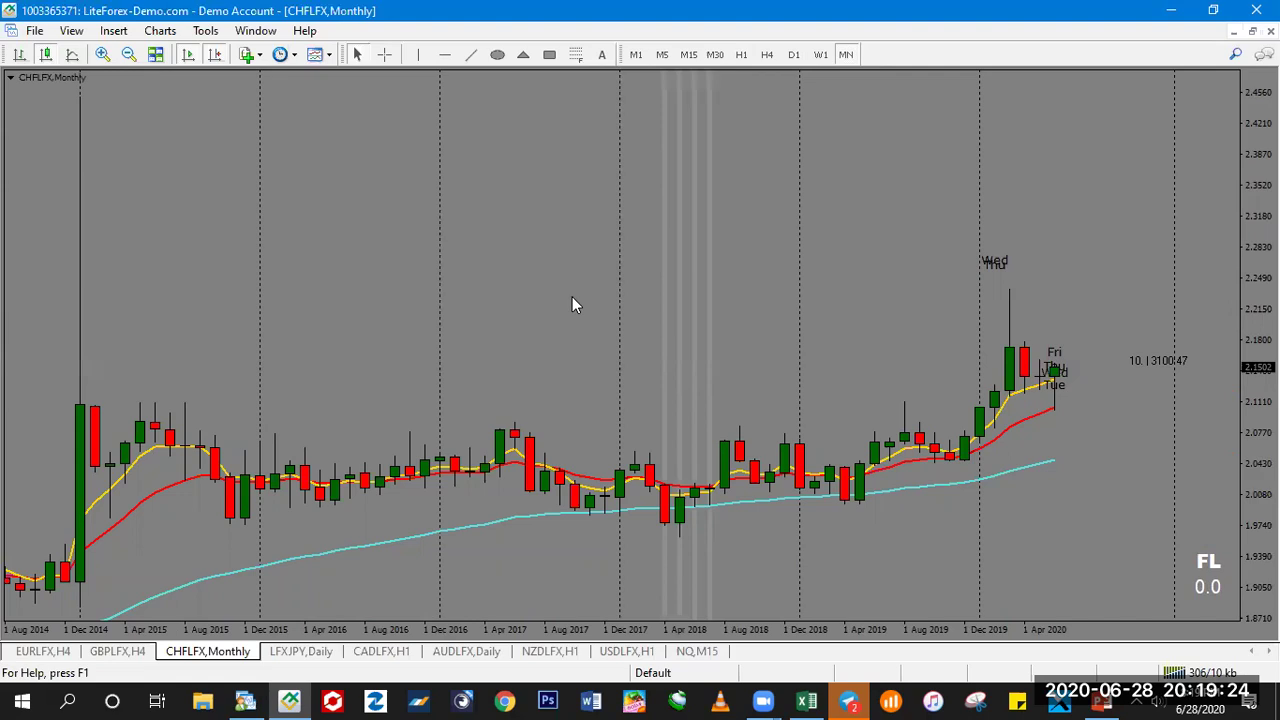
key("minus")
key("minus")
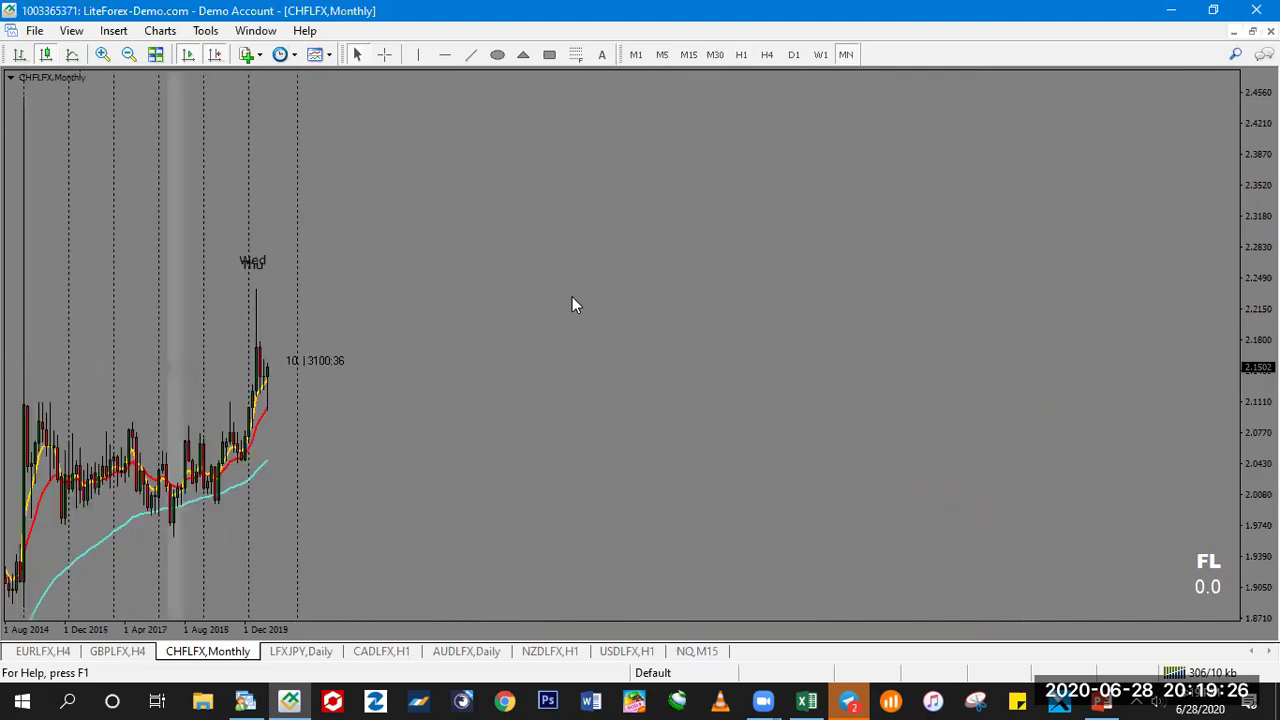
key("plus")
key("plus")
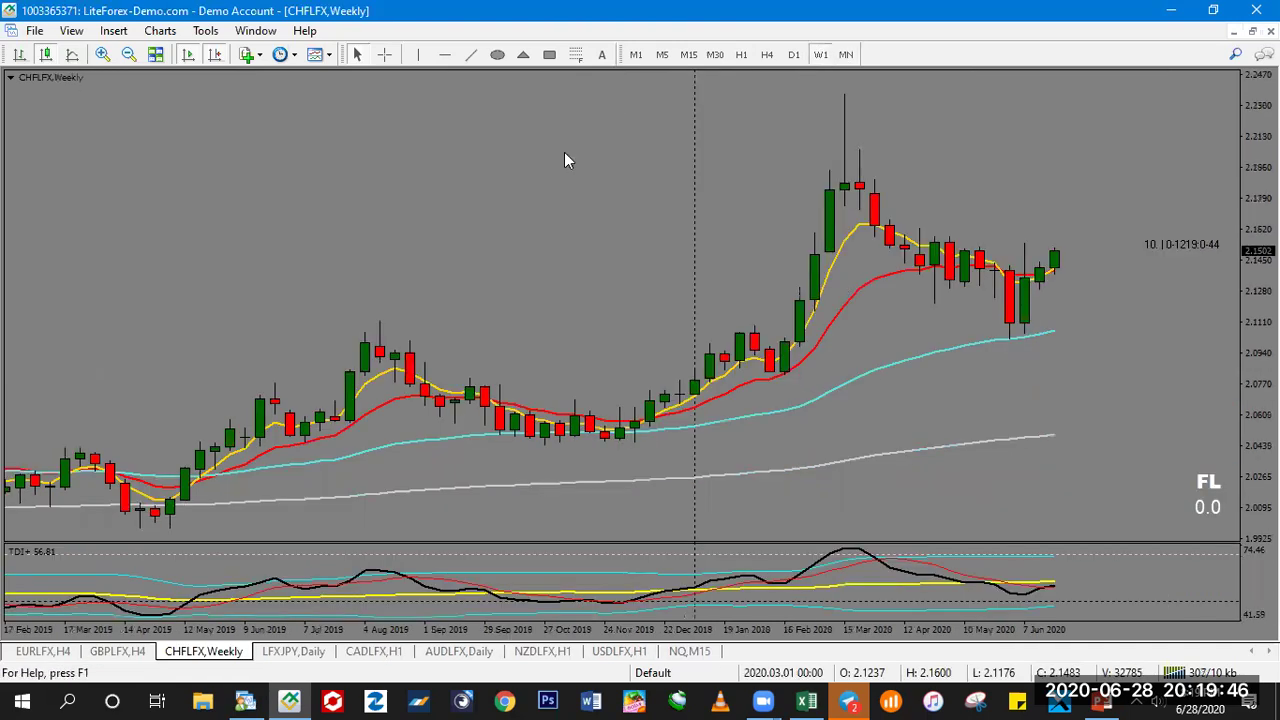
- Place a horizontal line at 2.1015 on the CHFLFX Weekly chart, at the low of the latest downswing
left_click(450, 55)
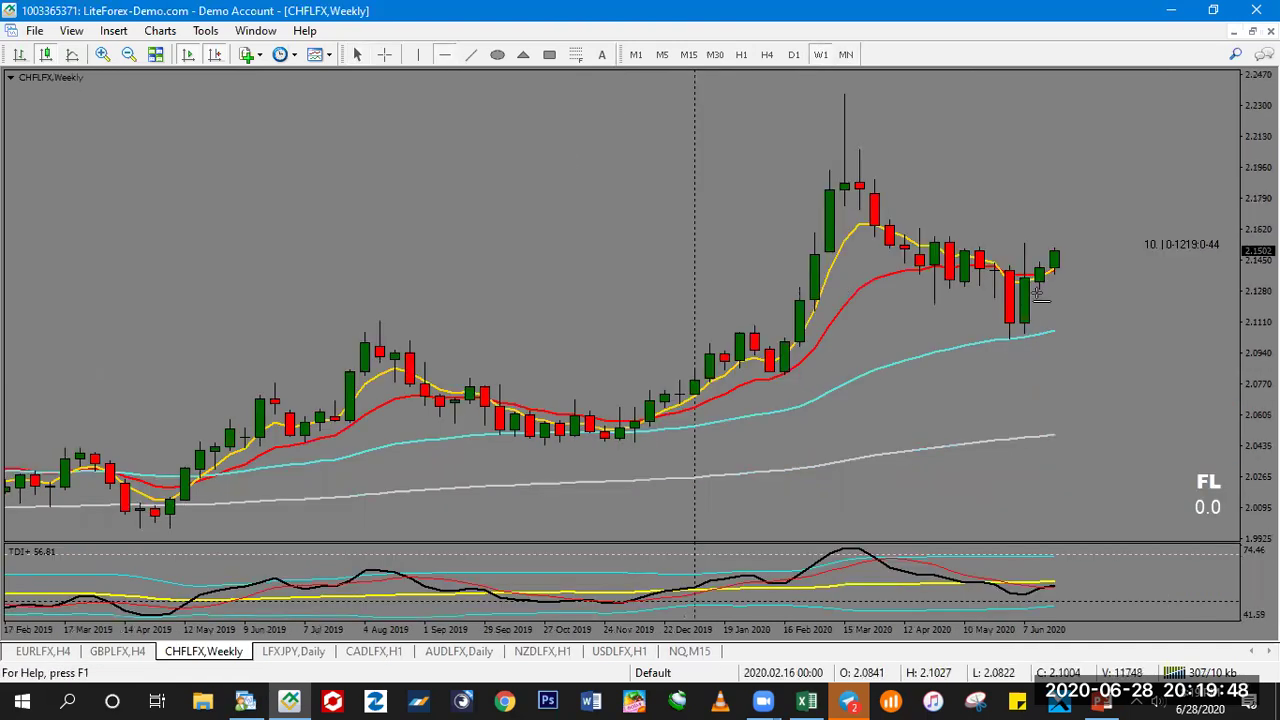
left_click(1010, 339)
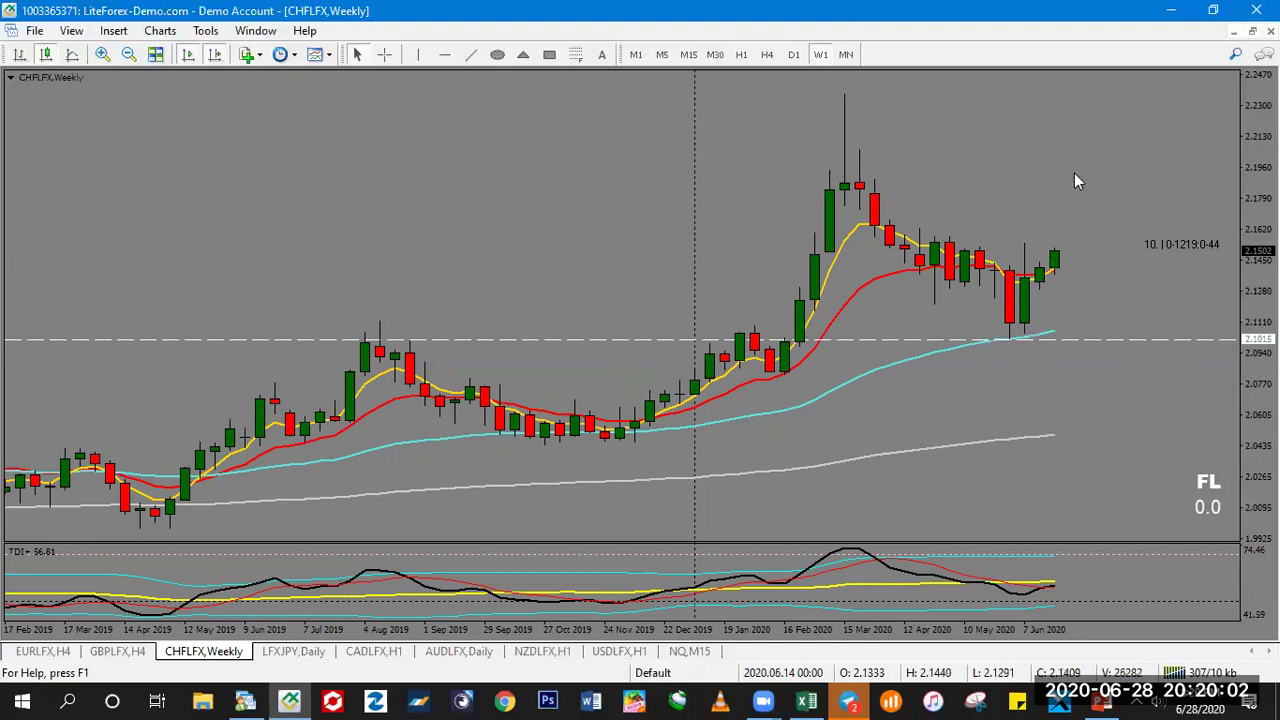
- On the CHFLFX Daily timeframe, try a short falling trendline beneath the early June lows
left_click(797, 56)
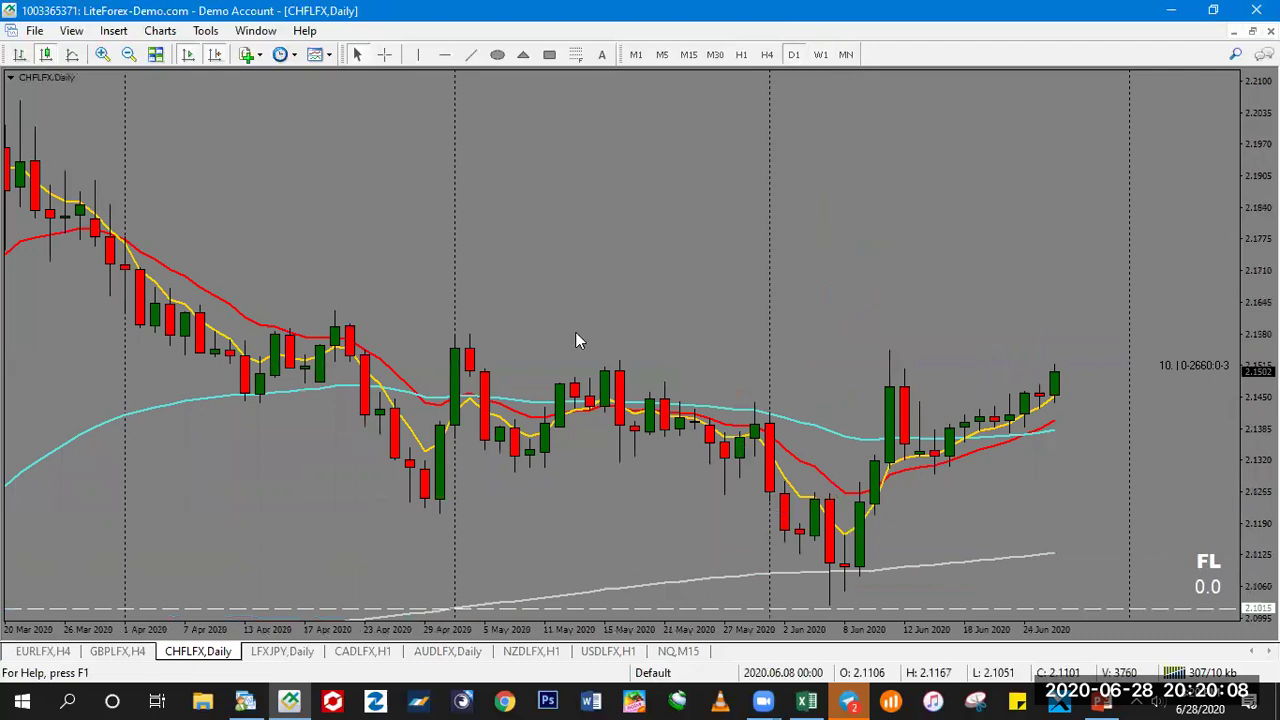
left_click(465, 57)
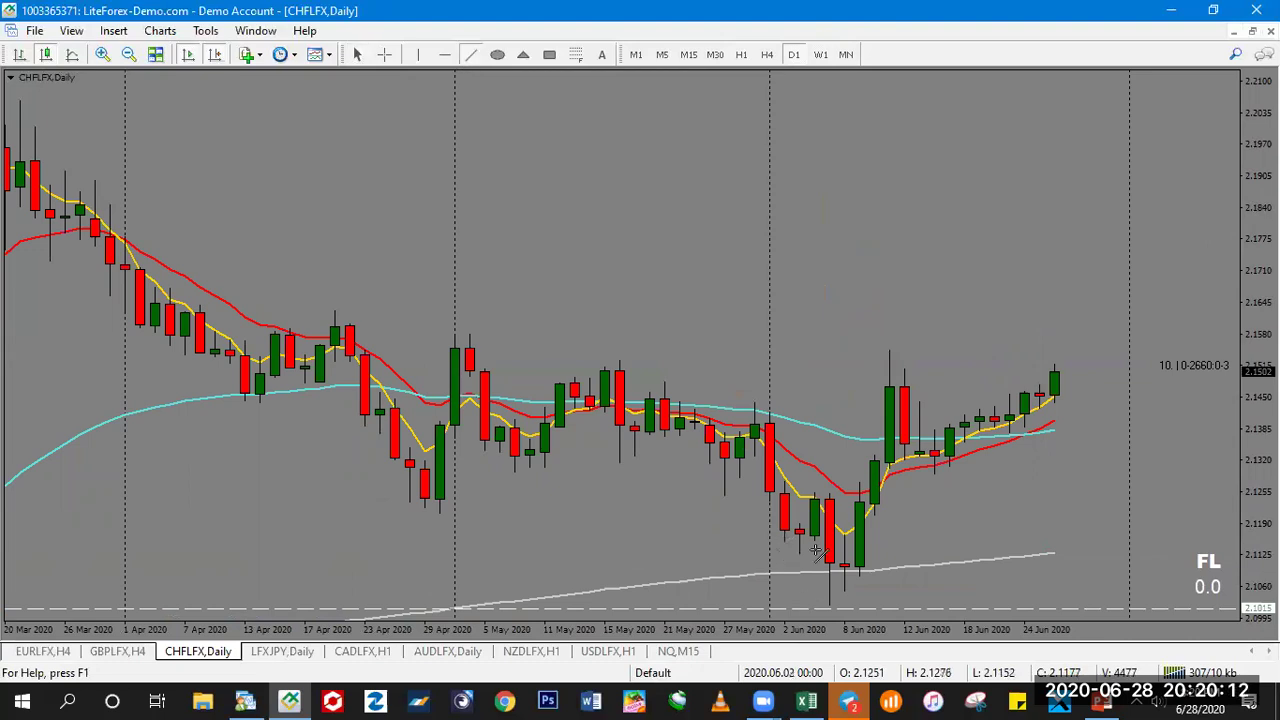
left_click_drag(785, 540, 818, 565)
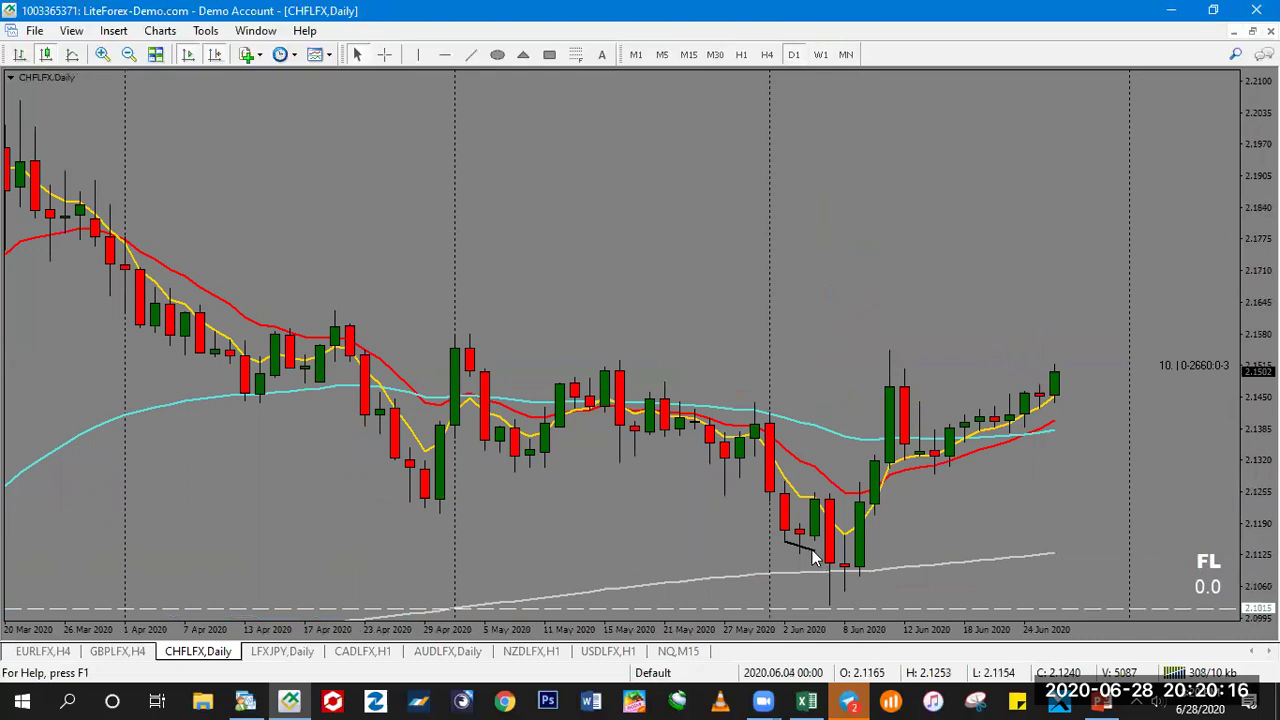
mouse_move(812, 558)
left_mouse_down()
mouse_move(806, 612)
mouse_move(822, 568)
left_mouse_up()
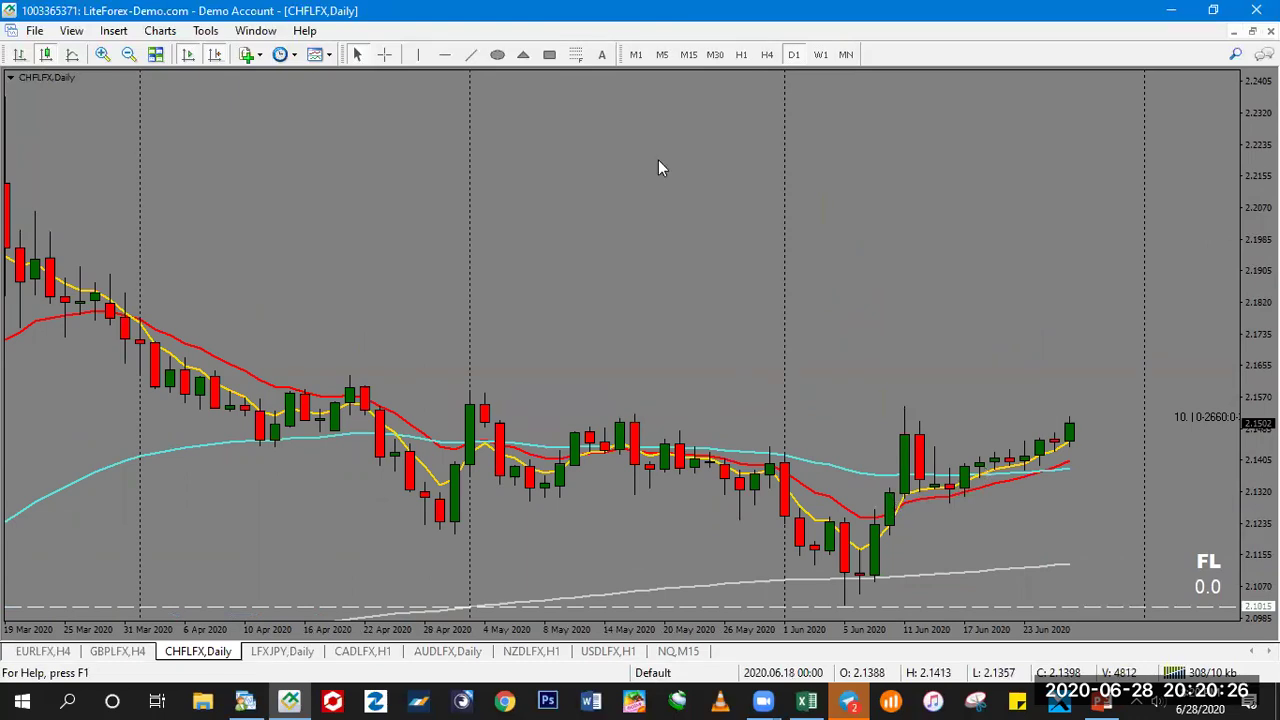
- On the H1 timeframe, draw a flat rectangle over the 16 June lows, from about 2.1302 down to about 2.1287
left_click(741, 54)
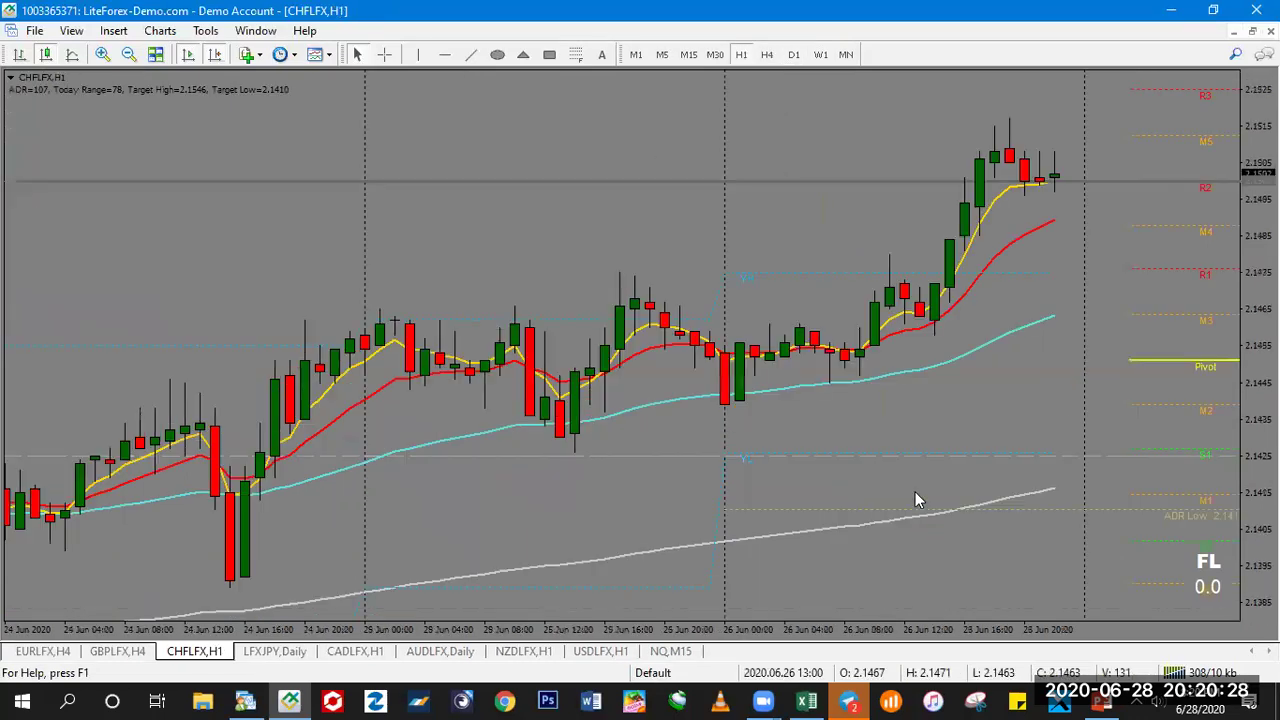
key("minus")
key("minus")
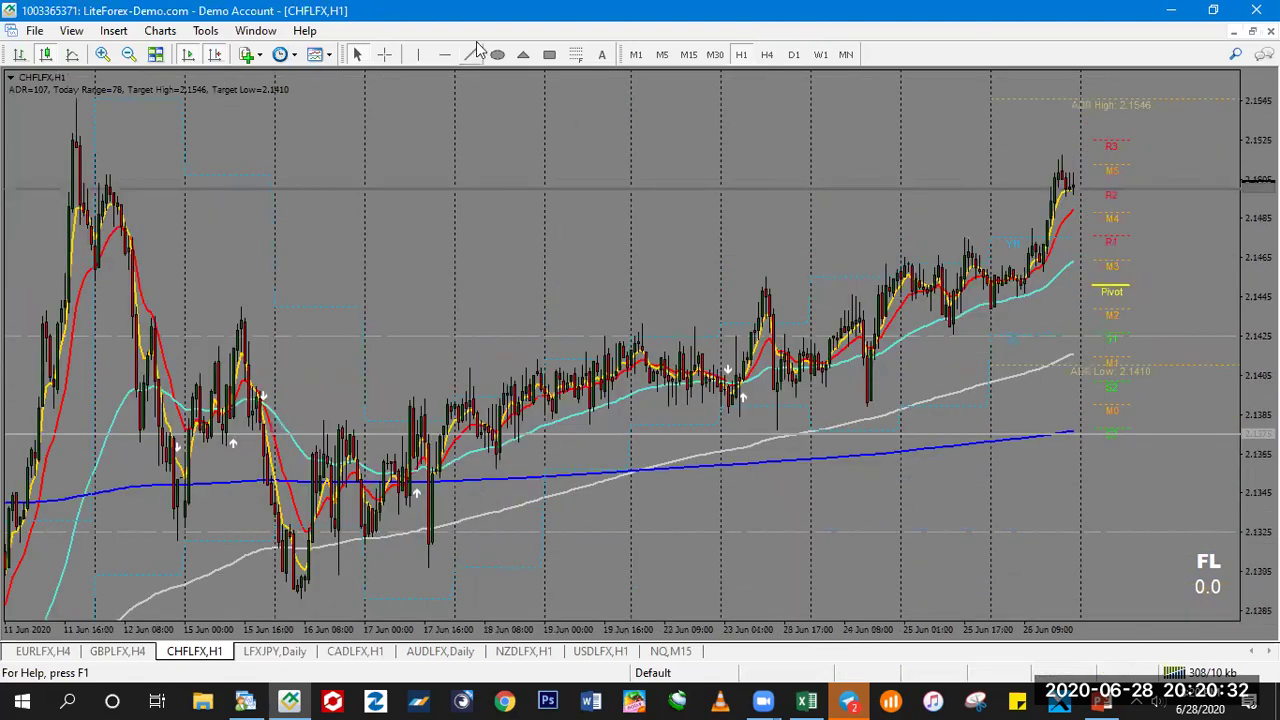
left_click(543, 56)
left_click_drag(270, 578, 447, 606)
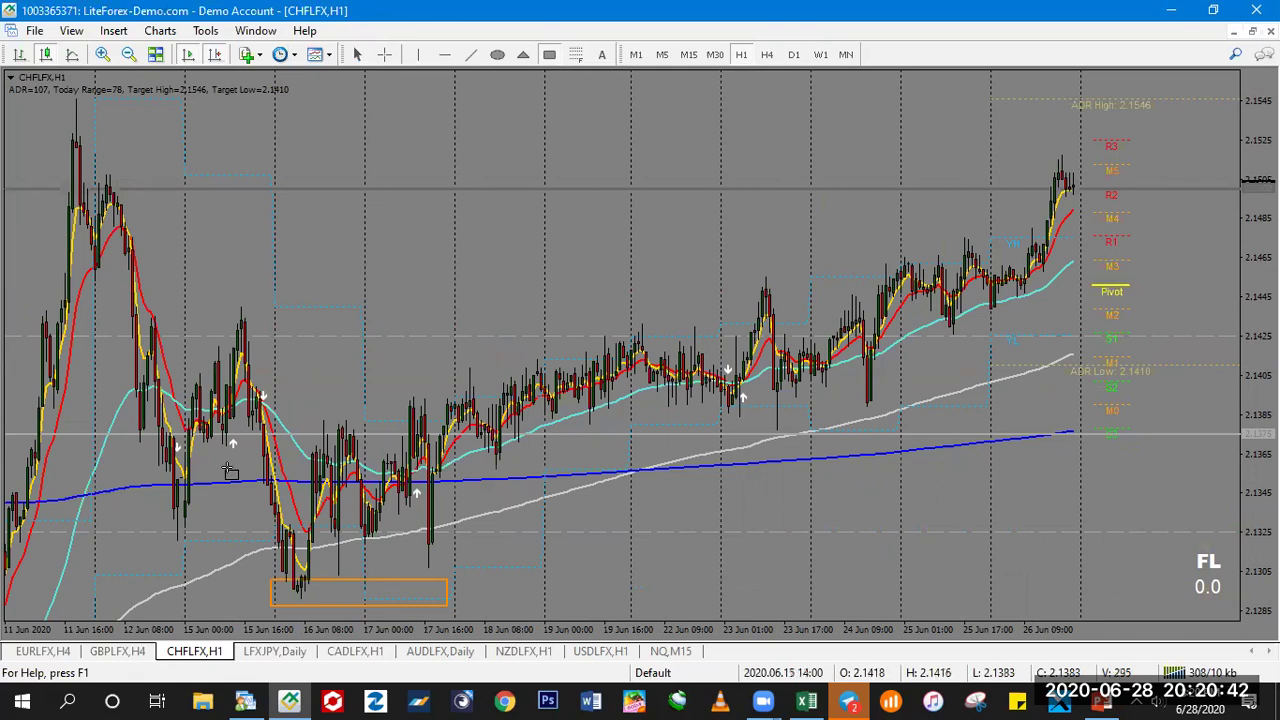
- Draw a narrow rectangle from the 16 June low up to about 2.1399 and stack two copies above it, corner to corner
left_click_drag(304, 580, 325, 399)
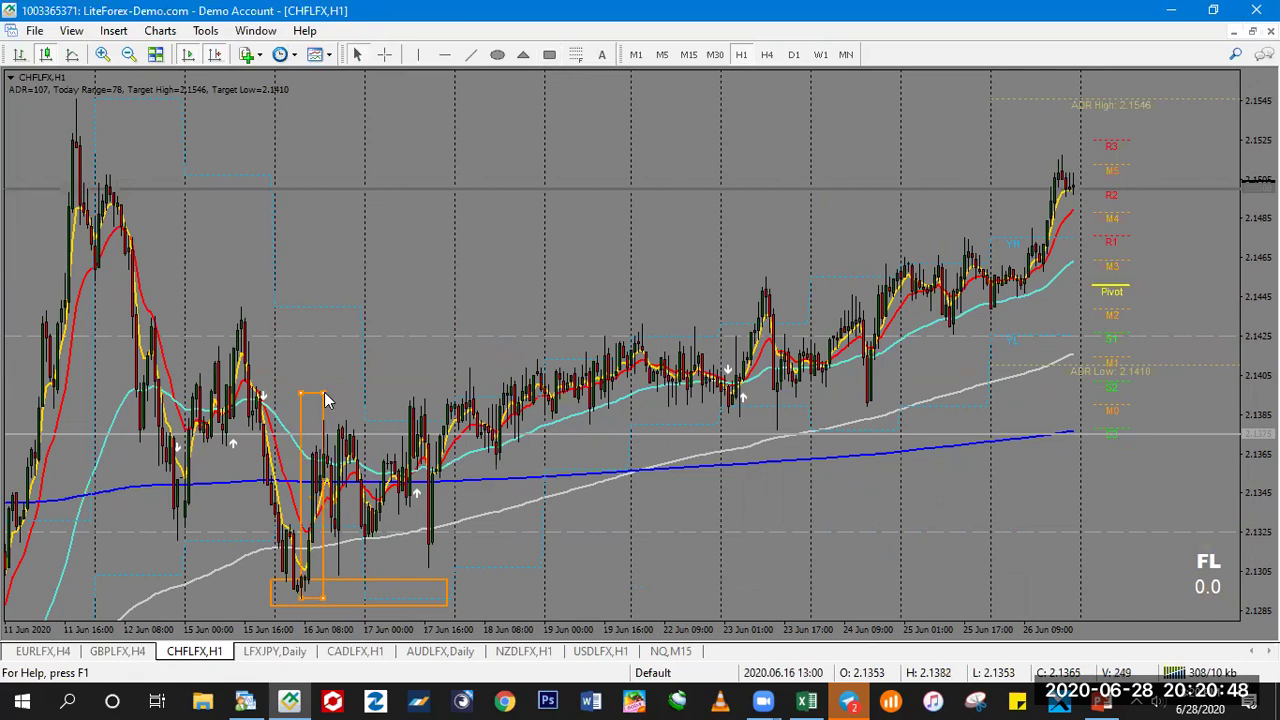
mouse_move(324, 396)
left_mouse_down()
mouse_move(320, 408)
mouse_move(303, 397)
left_mouse_up()
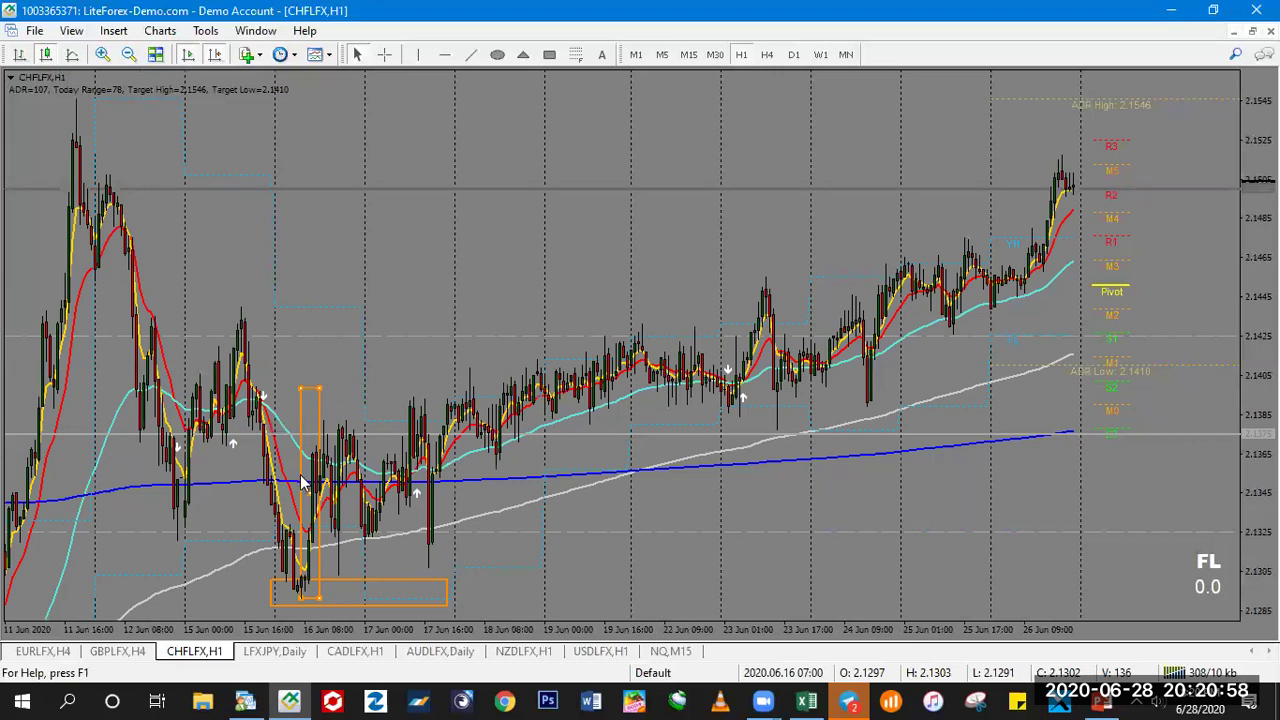
left_click_drag(311, 324, 326, 290)
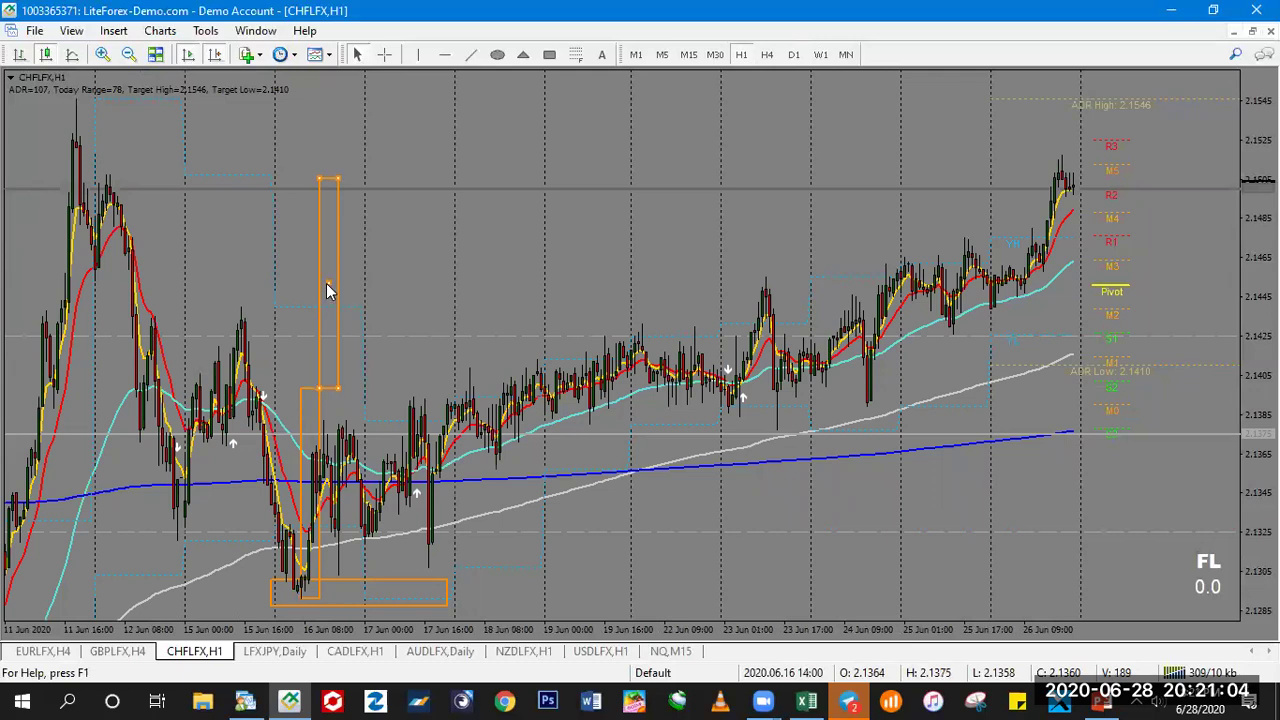
key("minus")
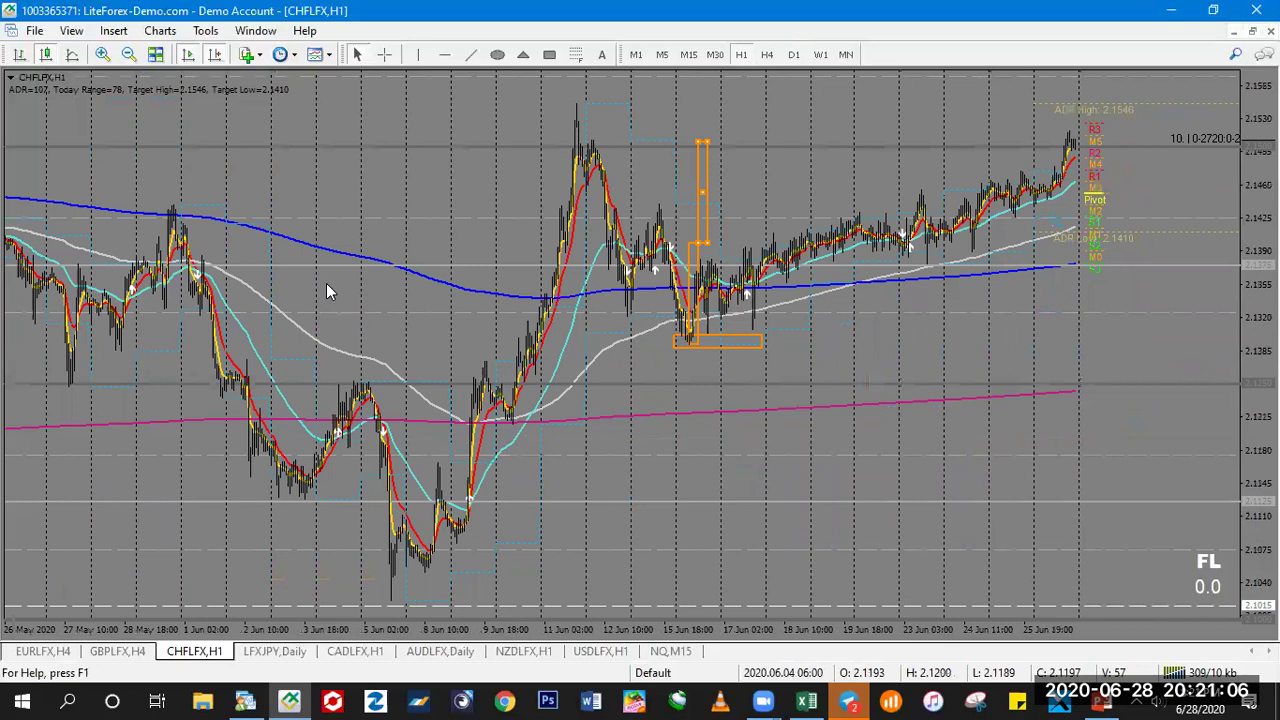
key("minus")
left_click_drag(891, 231, 896, 133)
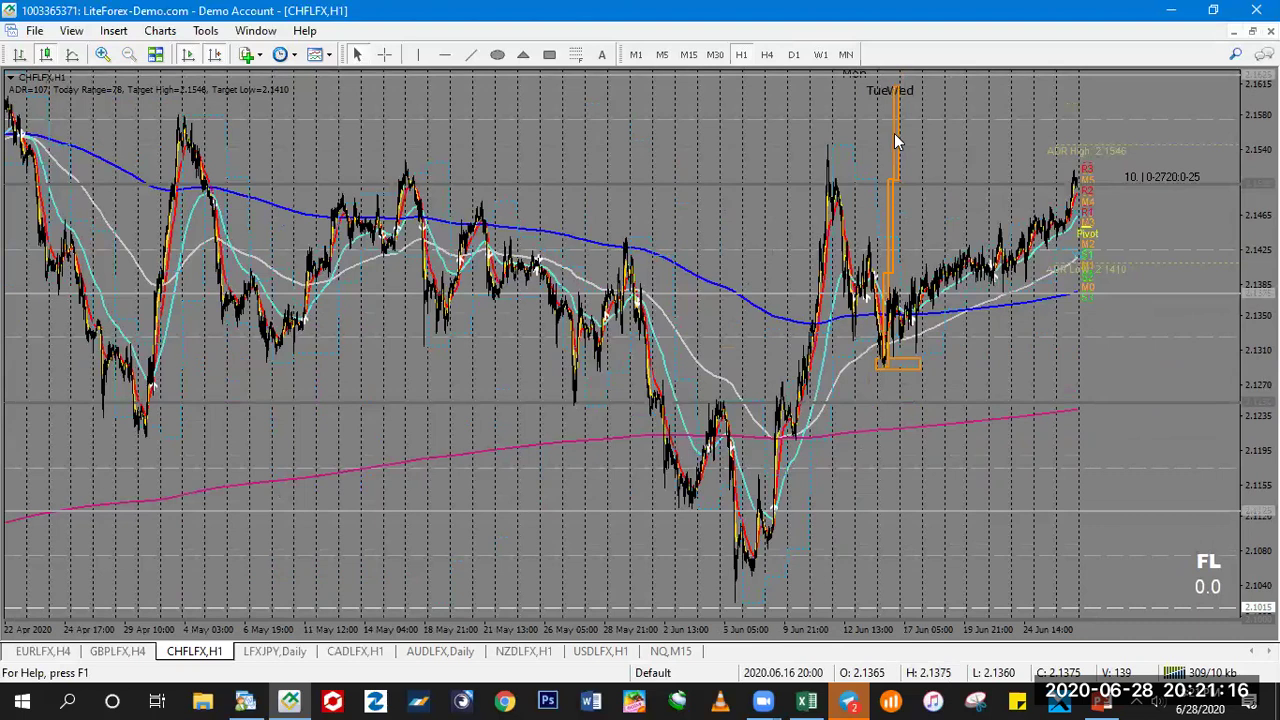
- Draw a horizontal trendline at about 2.1474 from the 25 June high across to the R1 level
key("plus")
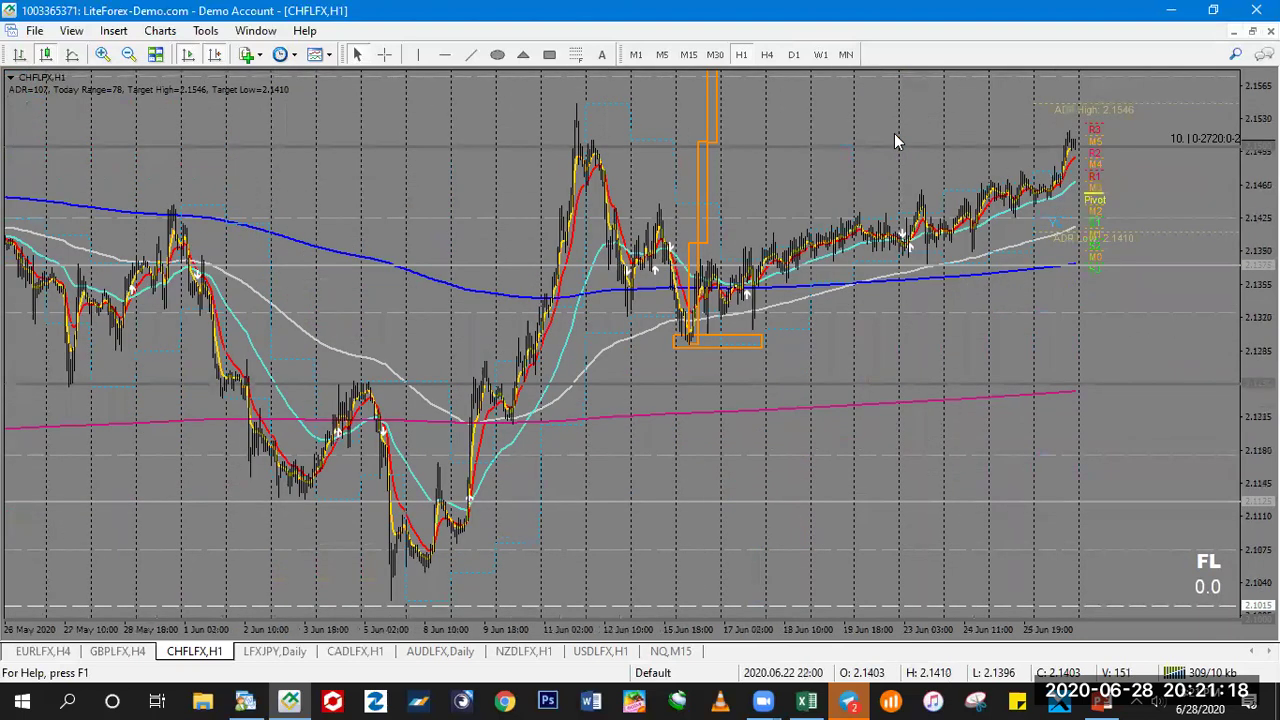
key("plus")
key("plus")
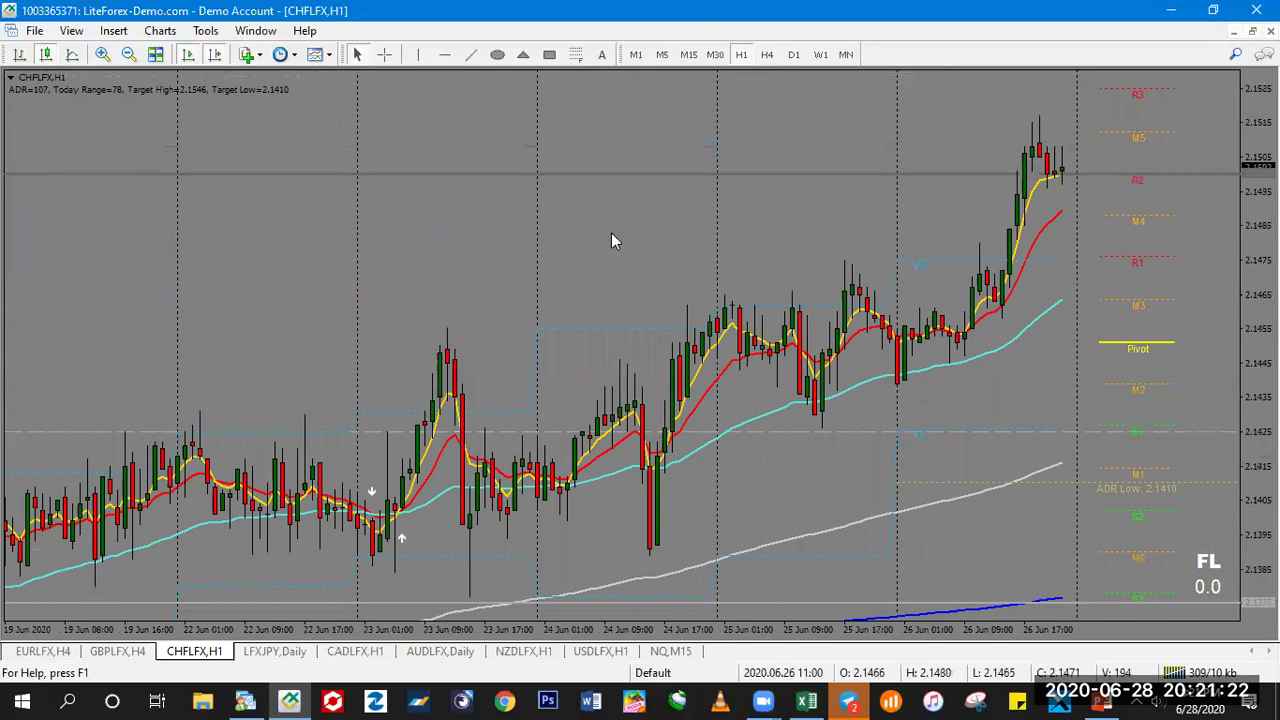
left_click(471, 54)
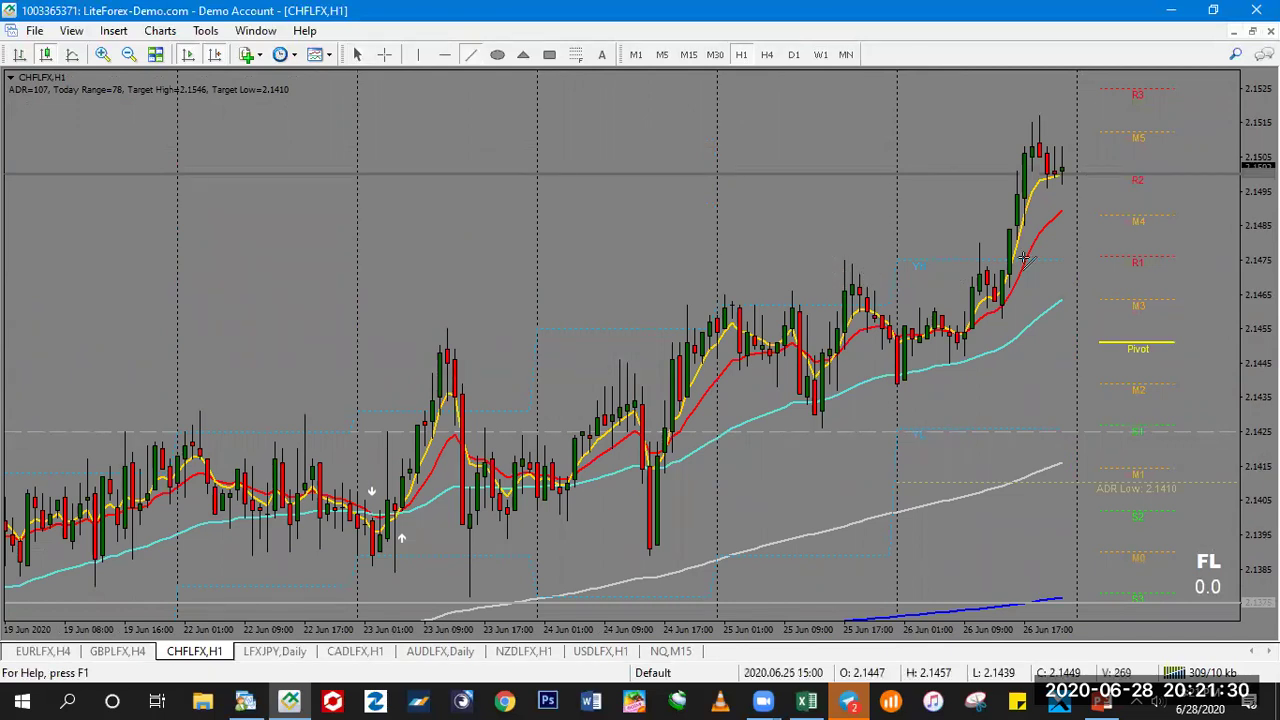
left_click_drag(1140, 262, 1175, 262)
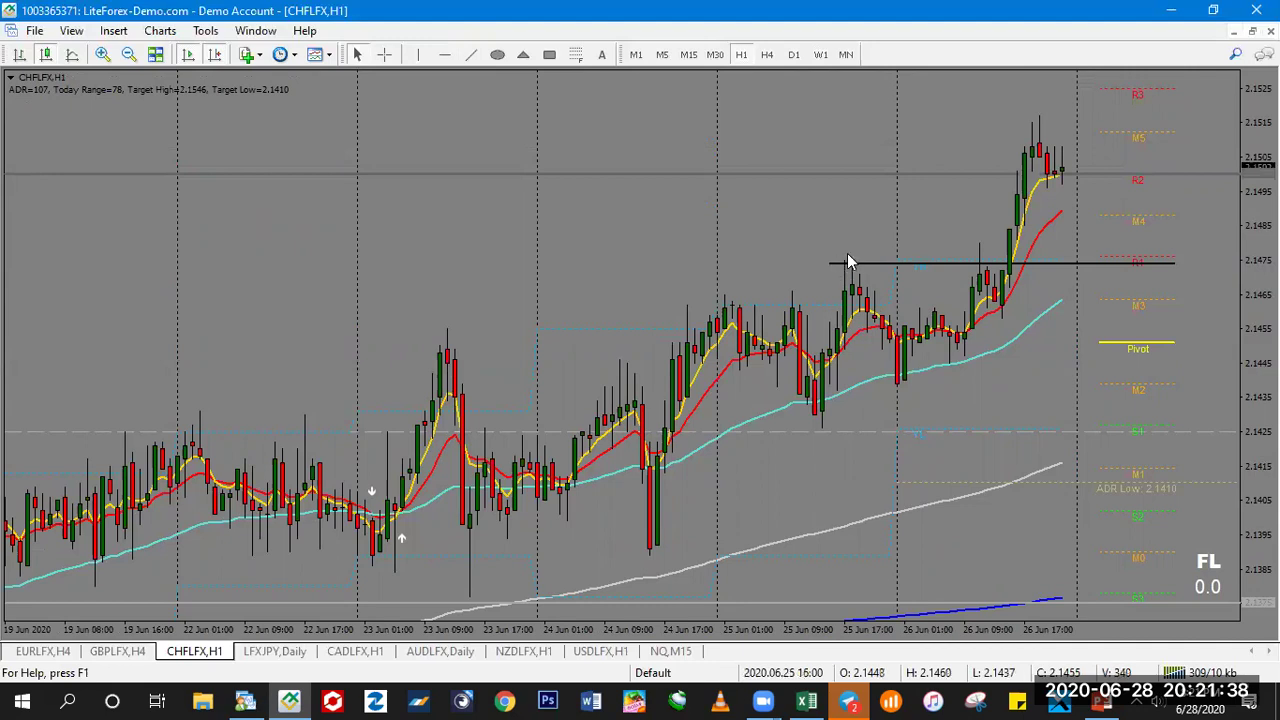
- Draw a second trendline at about 2.1464 from the early 25 June highs past the M3 level, and level its starting point
left_click(471, 54)
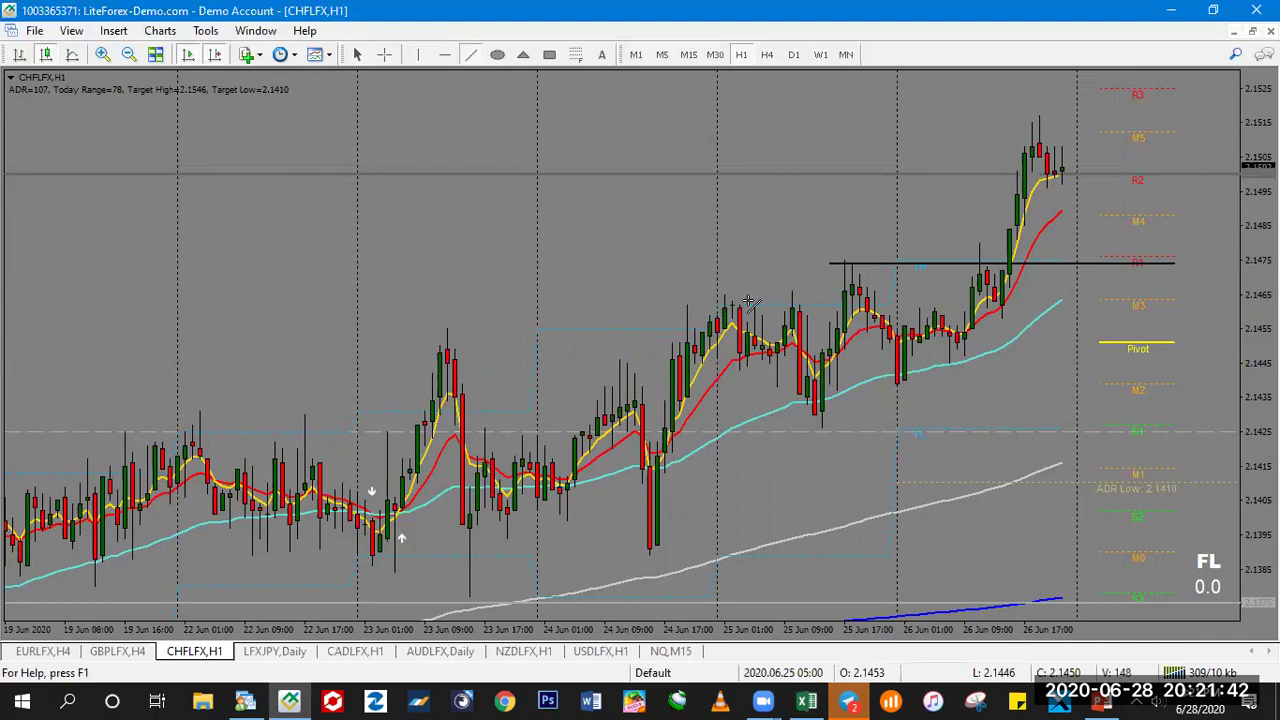
left_click_drag(724, 296, 1040, 296)
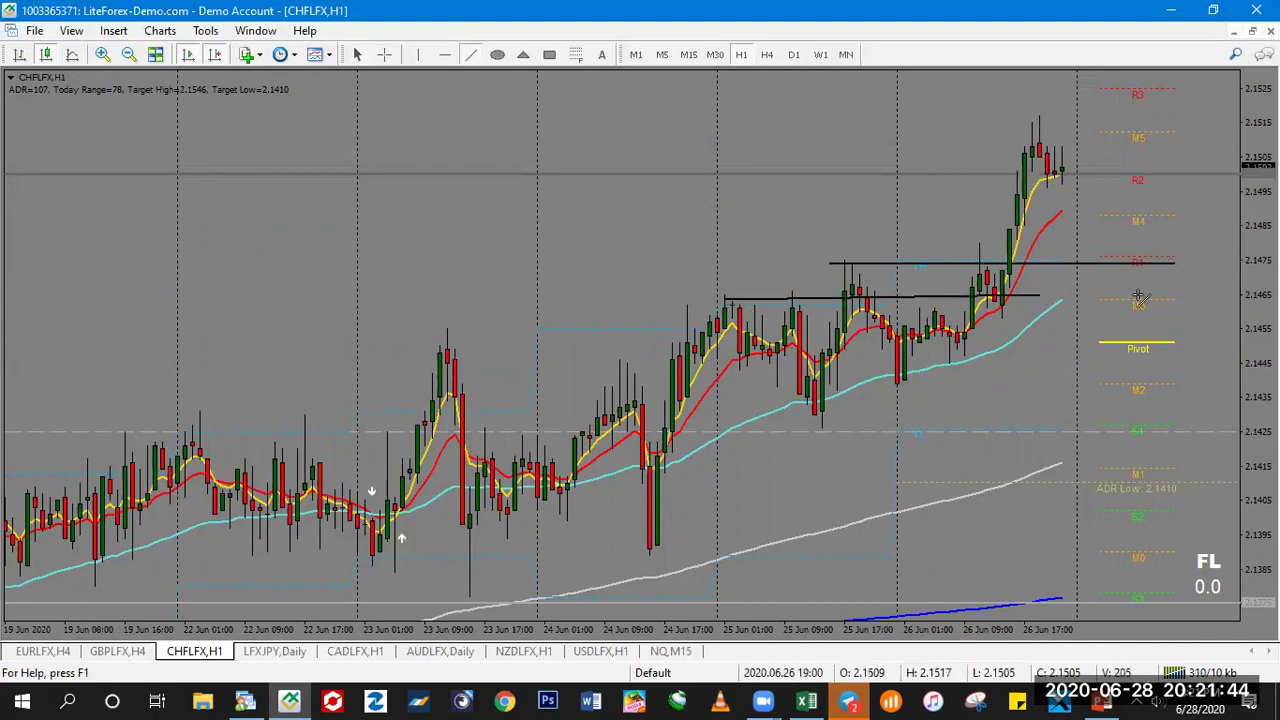
left_click_drag(1198, 297, 1198, 297)
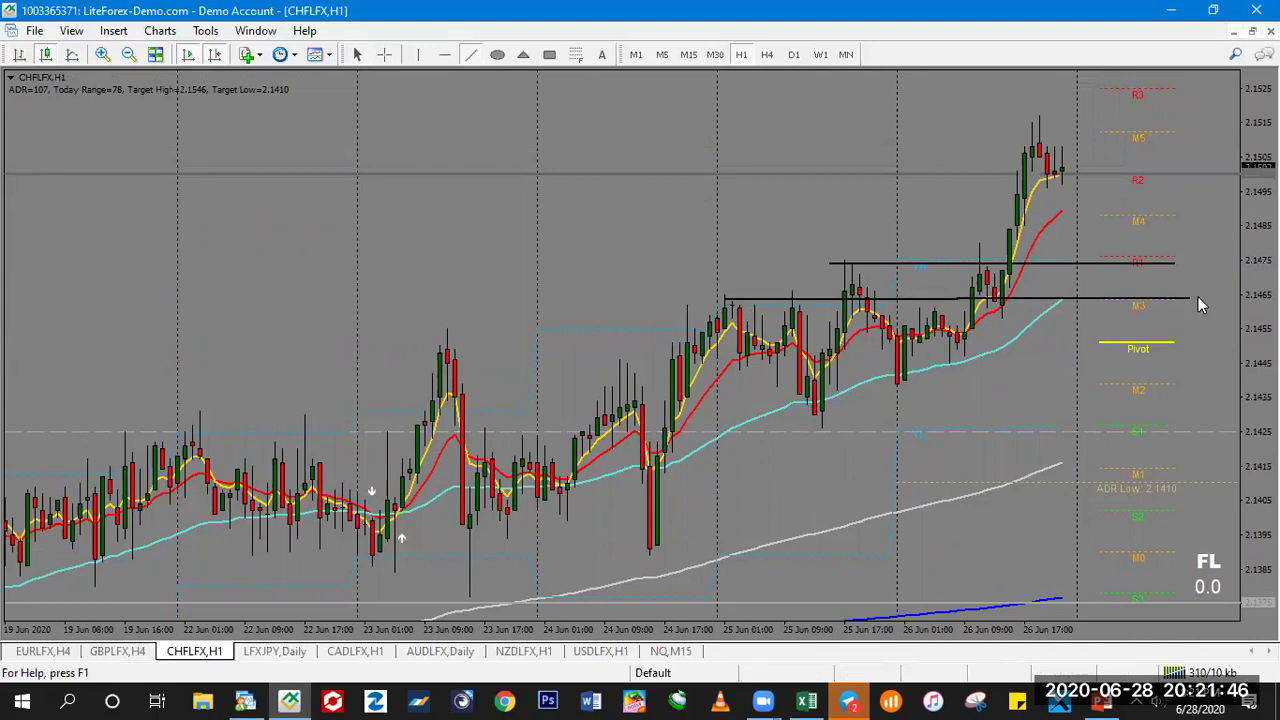
double_click(724, 299)
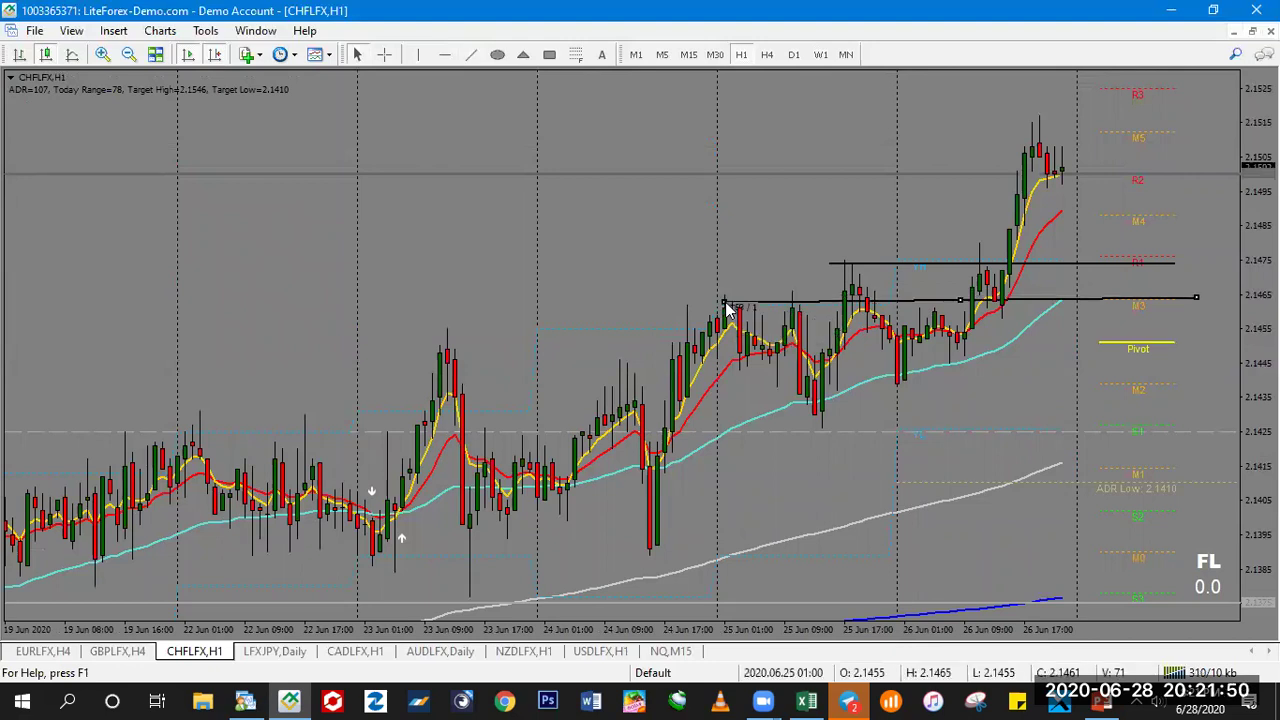
left_click_drag(720, 299, 715, 297)
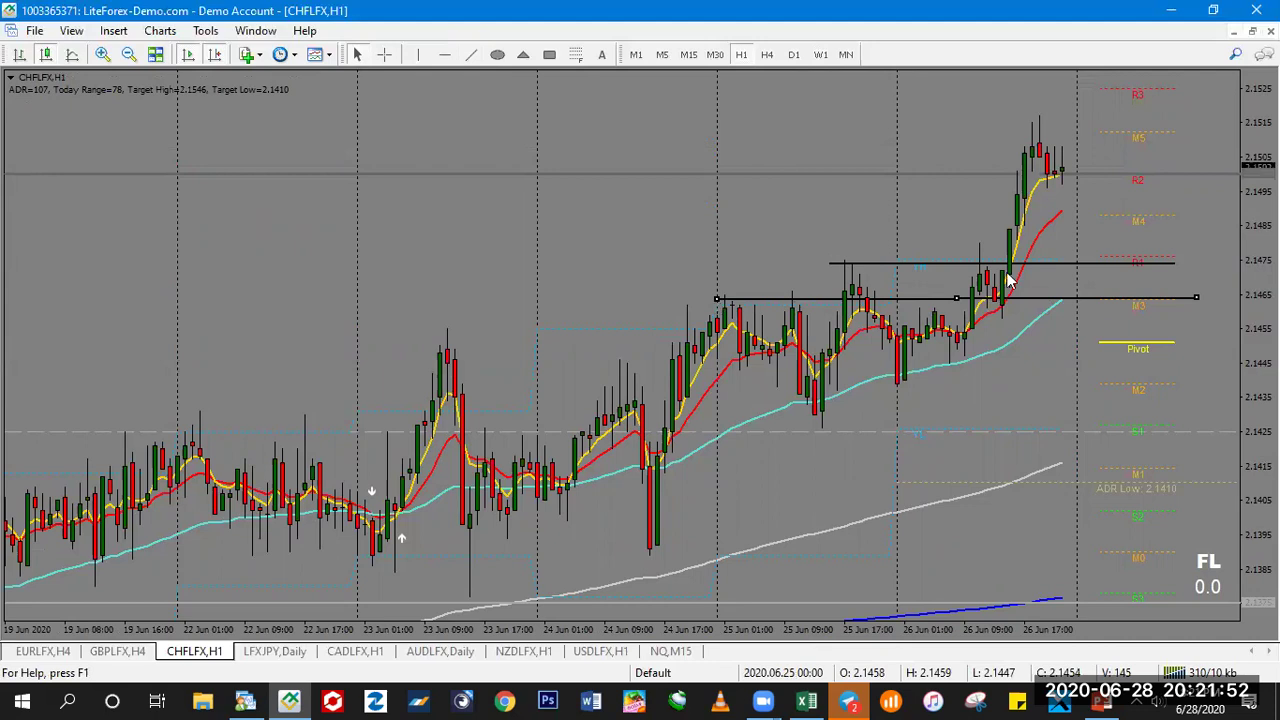
- Draw a two-leg projection on CHFLFX H1 from the current price down to about 2.1465, then up past R3 to about 2.1530
left_click(838, 117)
left_click(469, 55)
left_click_drag(1068, 178, 1106, 270)
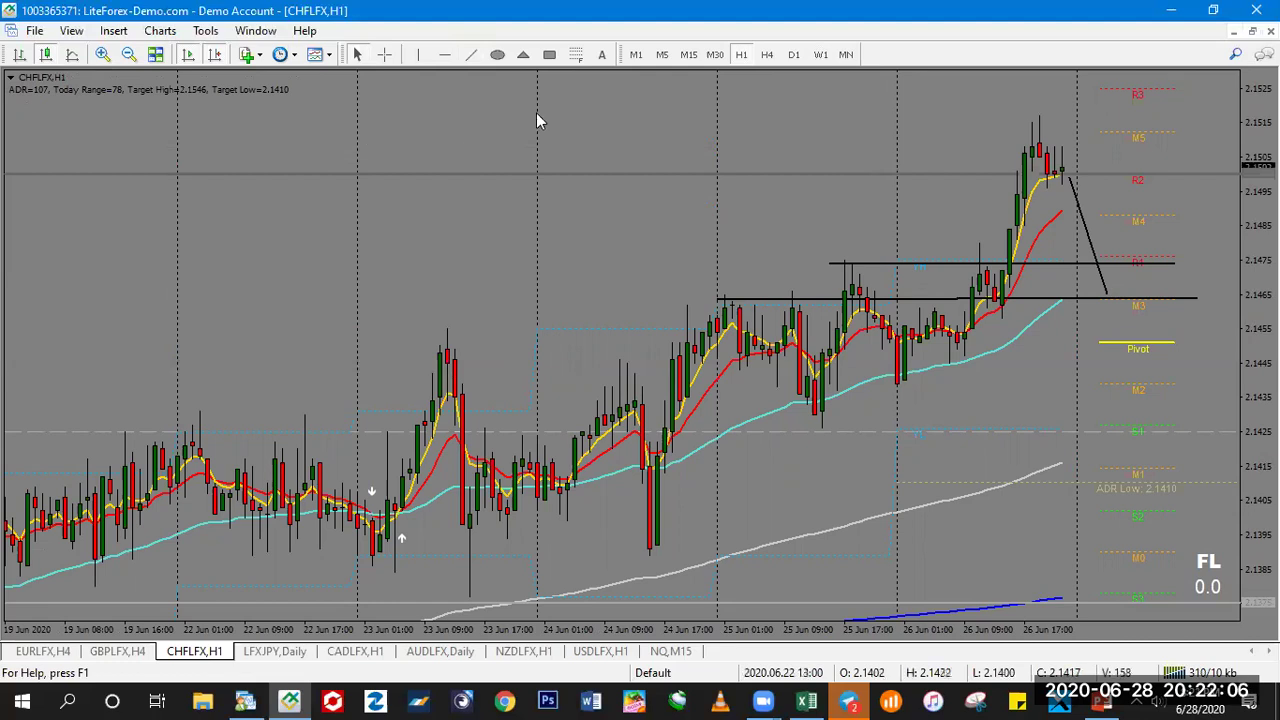
left_click(471, 54)
left_click_drag(1106, 295, 1188, 72)
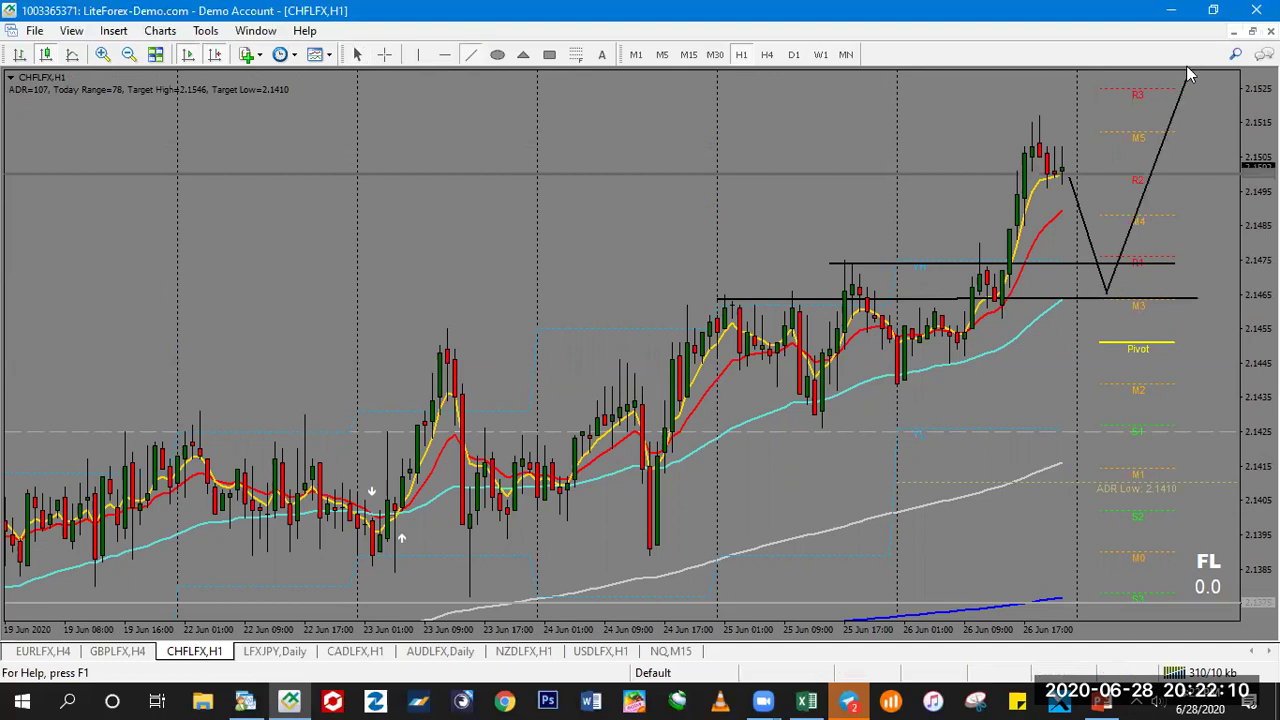
- Switch to the Templer terminal and view the USDCHF chart on the H1 timeframe
mouse_move(673, 335)
key("alt+Tab")
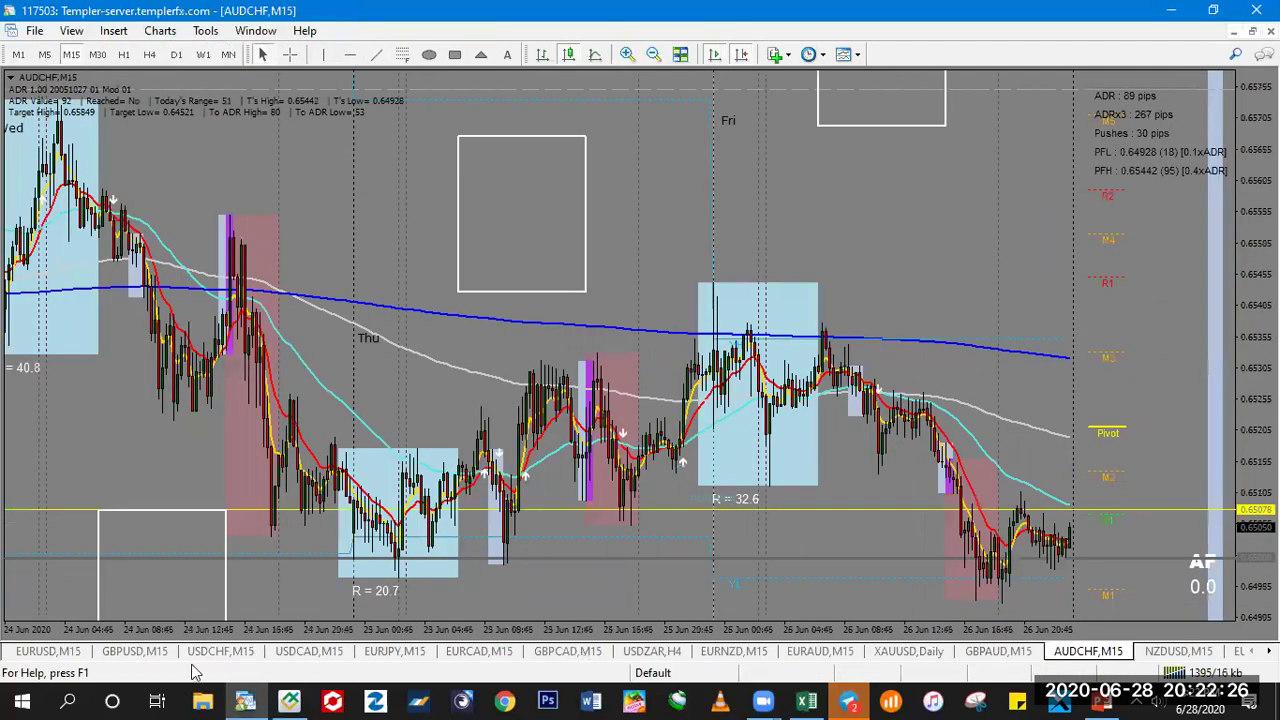
key("ctrl+Tab")
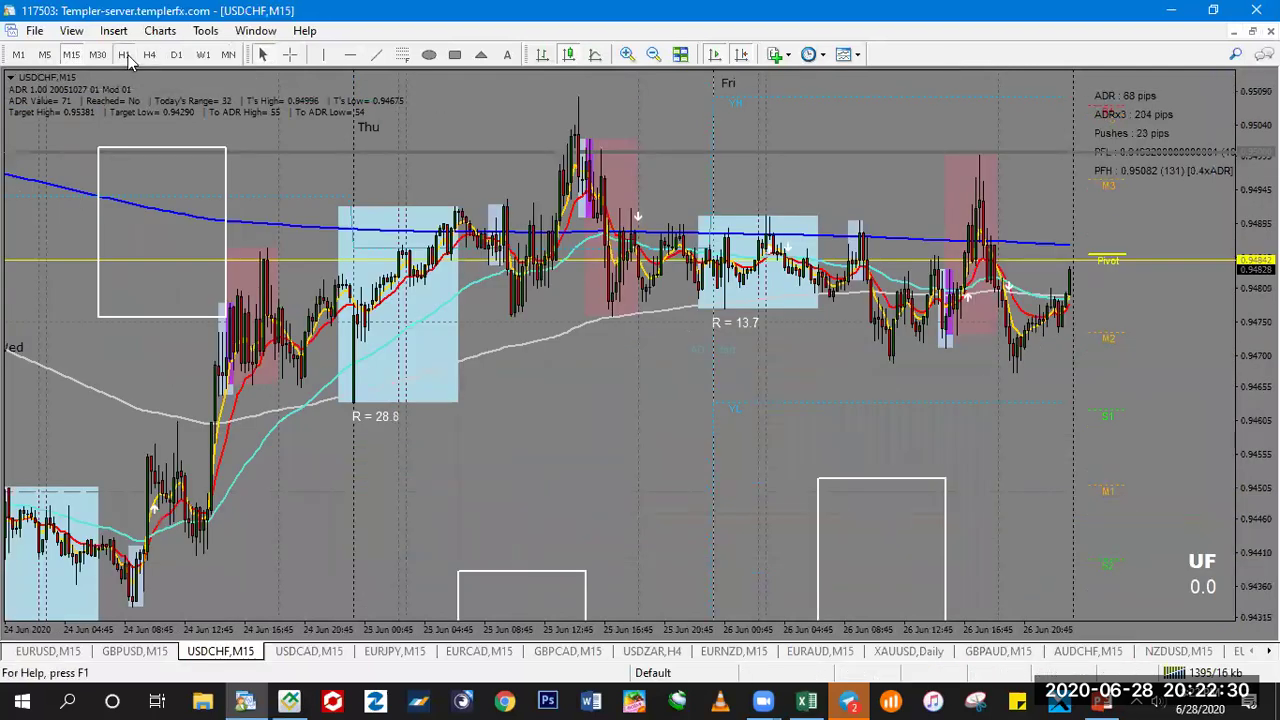
key("Return")
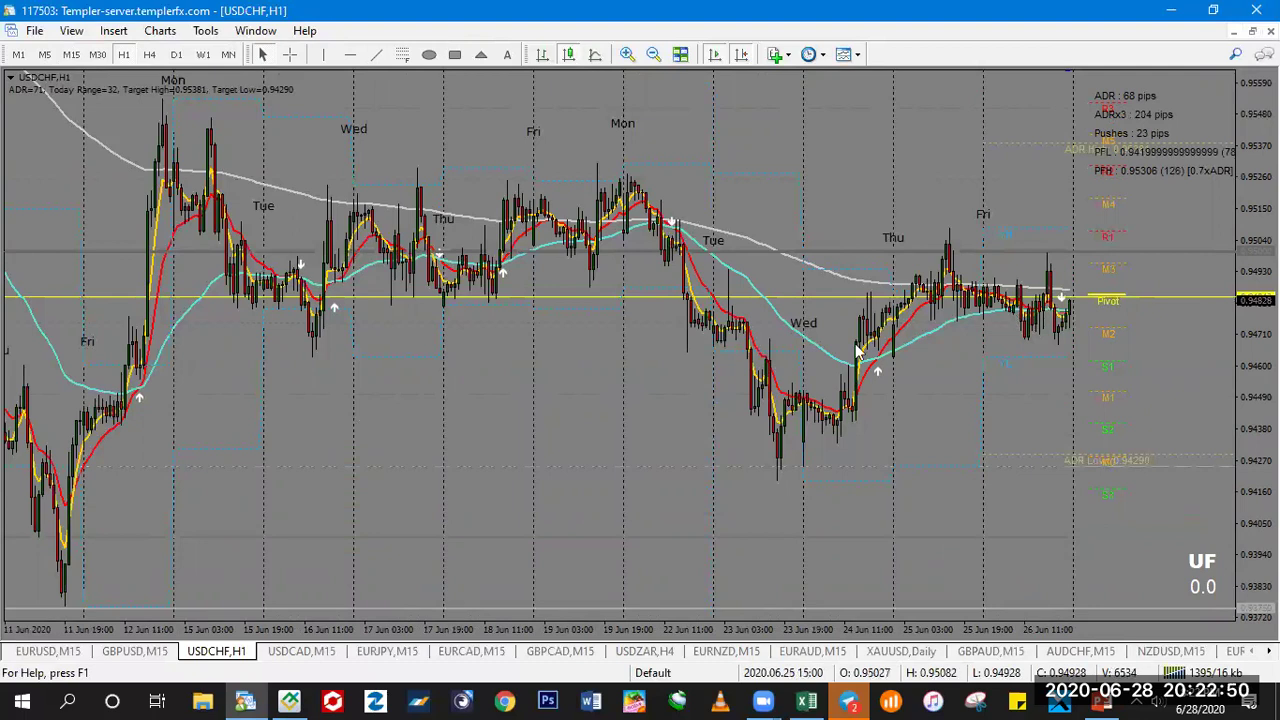
- Switch to the COT SPV workbook in Excel and review the GBP and JPY positioning sheets, finishing on GBP
left_click(289, 700)
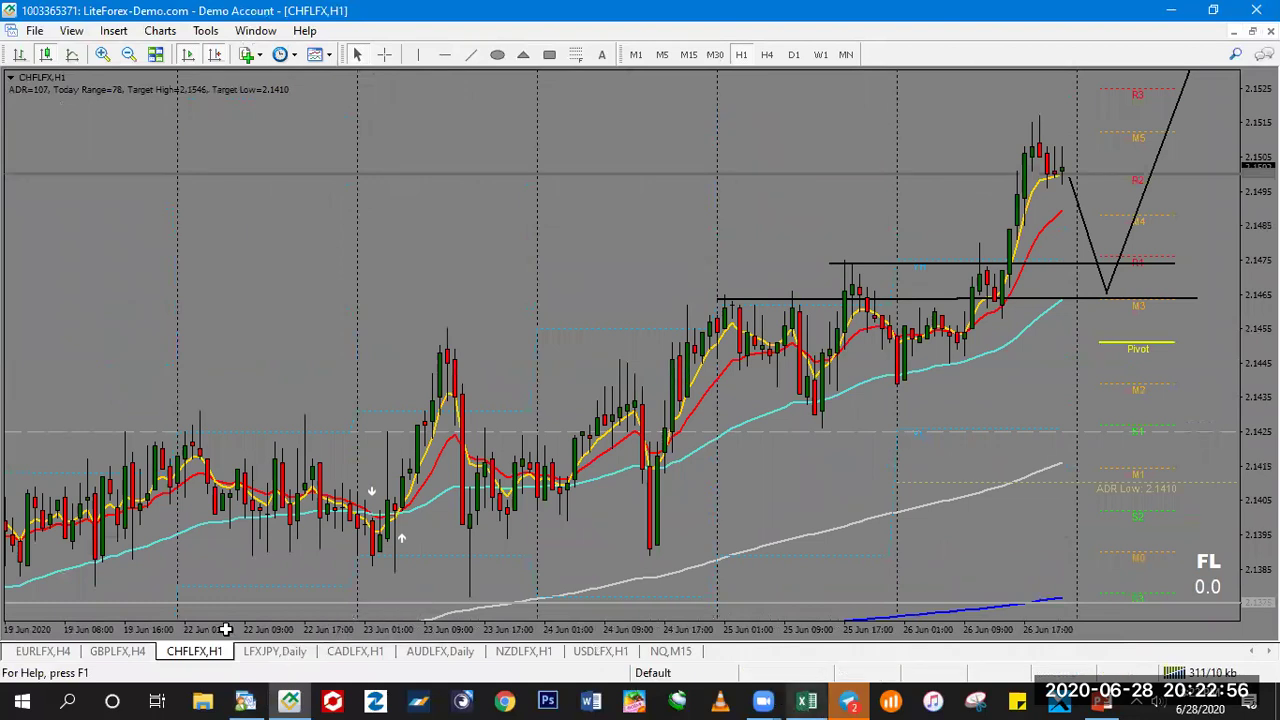
left_click(806, 700)
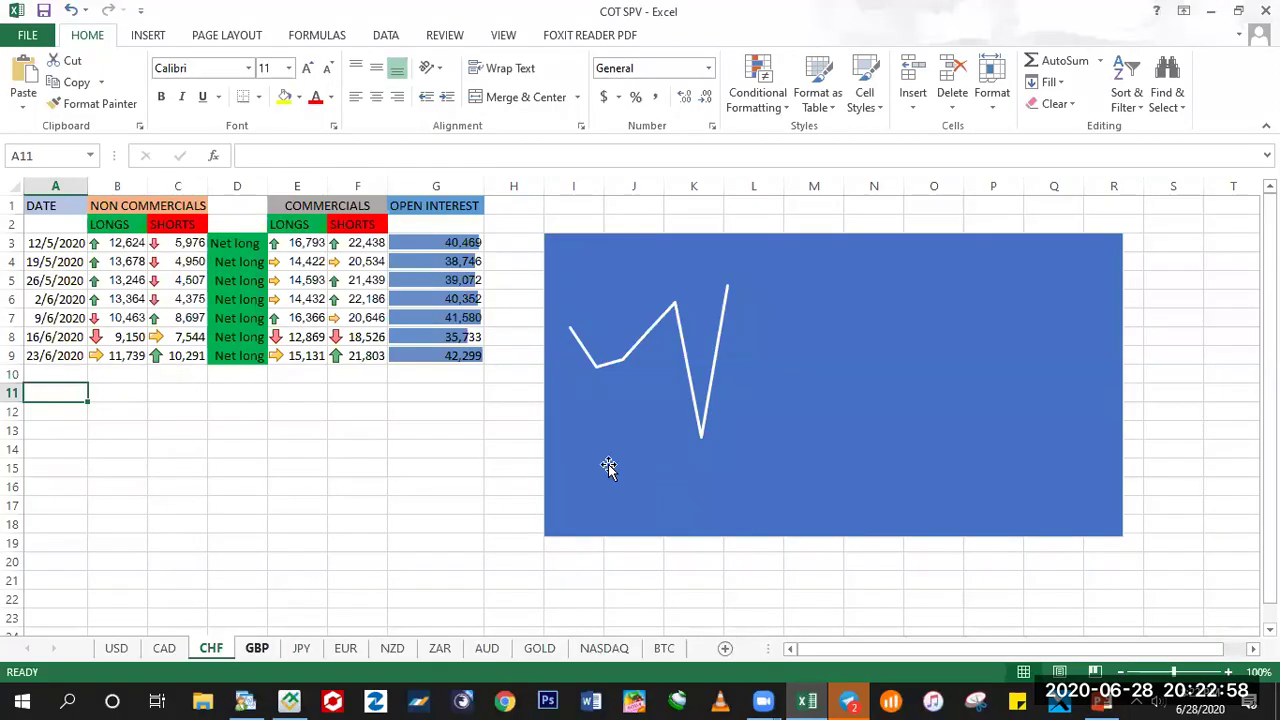
key("ctrl+Page_Down")
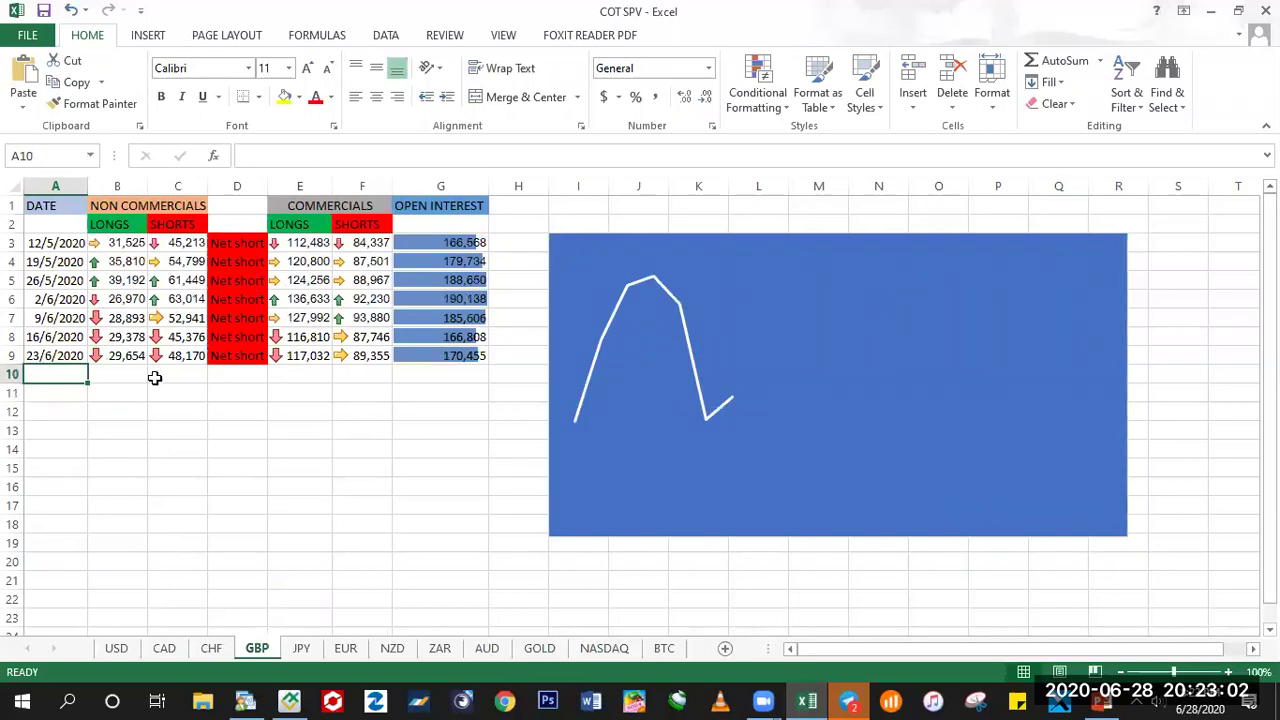
left_click(321, 653)
left_click(344, 651)
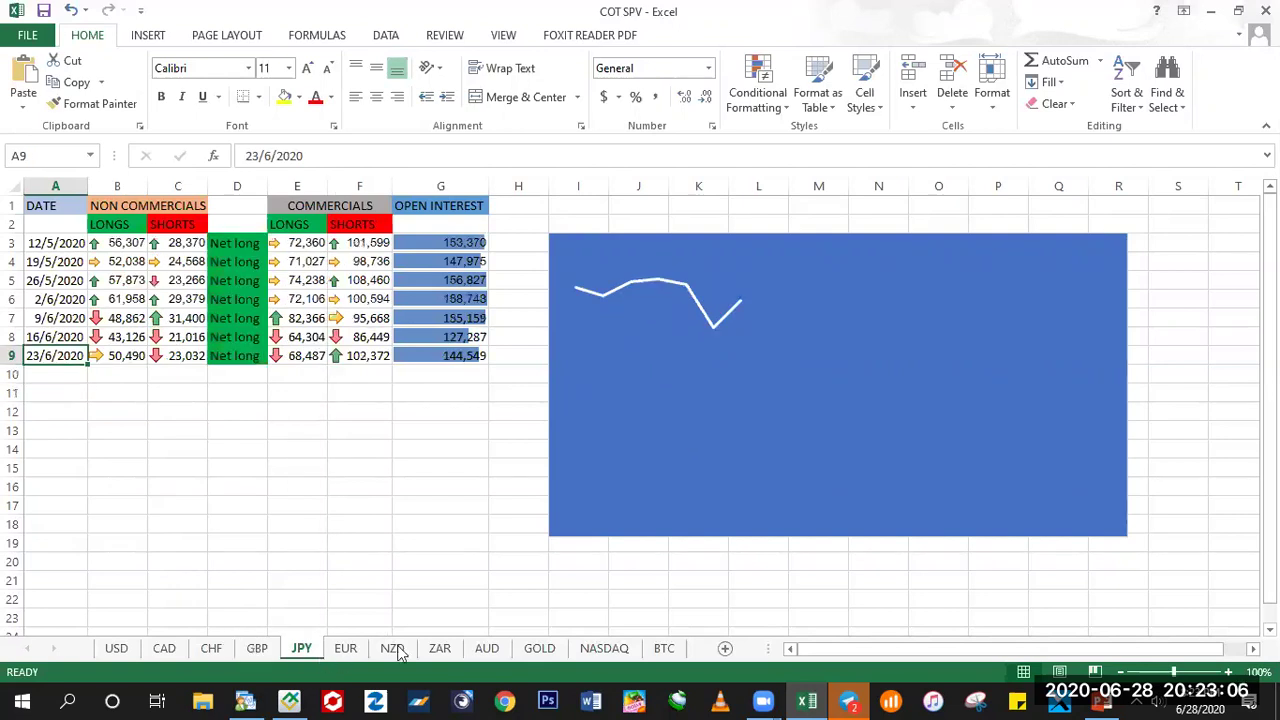
key("ctrl+Page_Down")
left_click(345, 651)
left_click(250, 650)
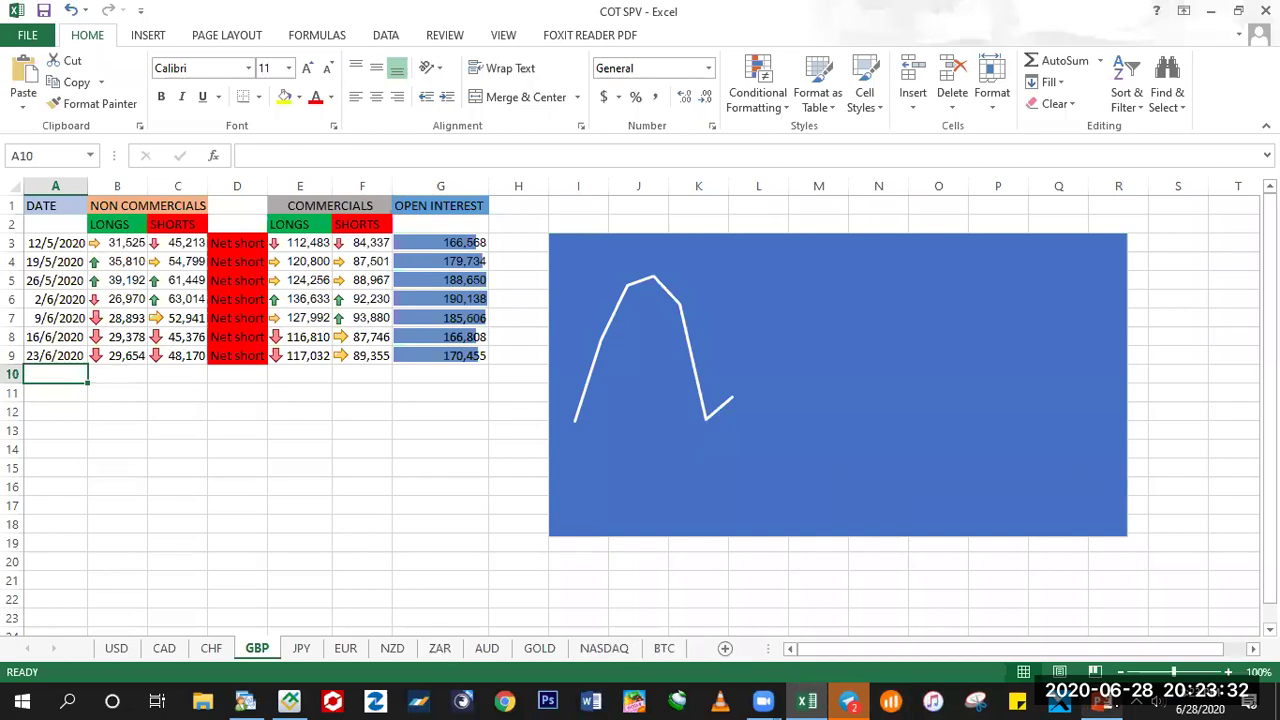
- Return to the LiteForex terminal and show the GBPLFX chart on the Daily timeframe
left_click(289, 700)
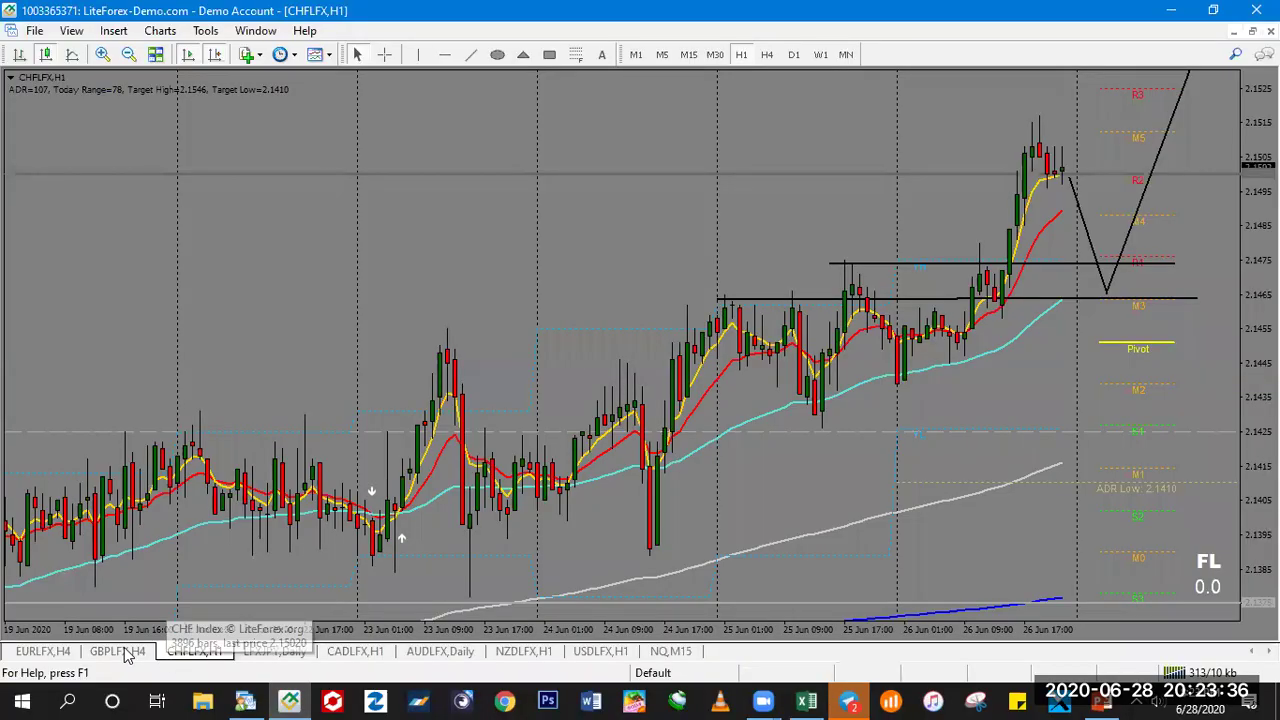
left_click(120, 651)
left_click(741, 54)
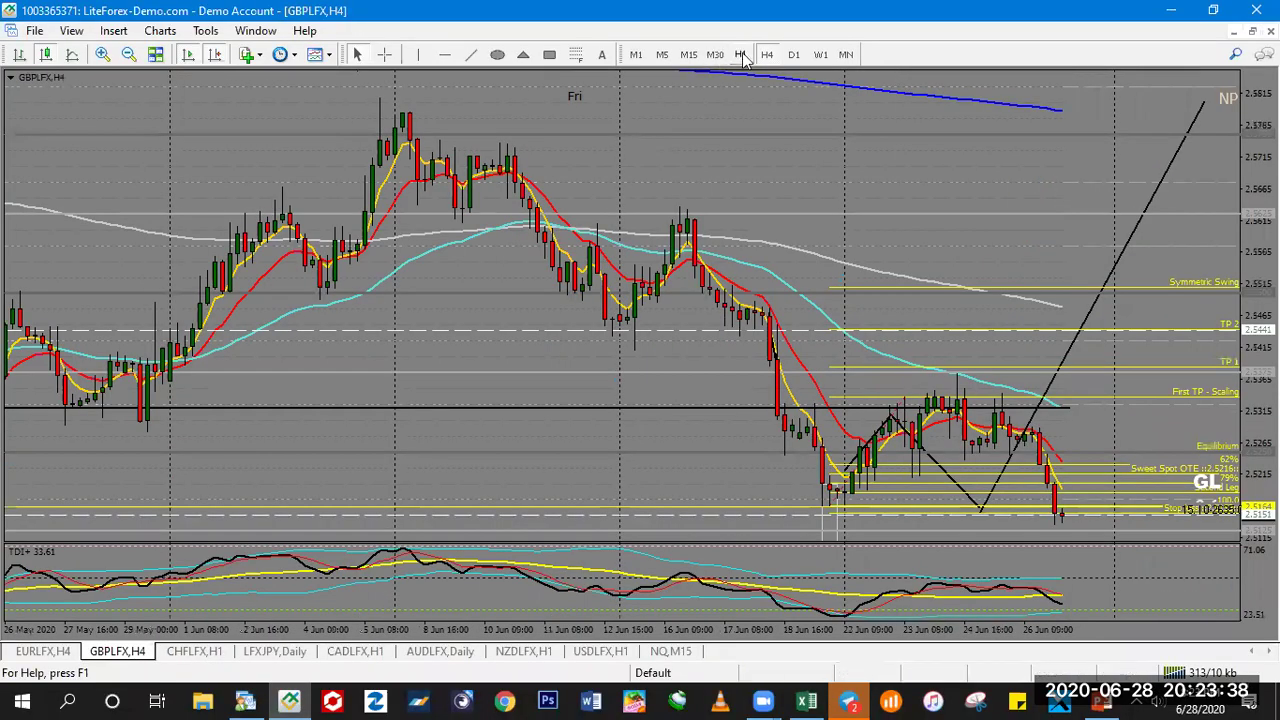
left_click(800, 54)
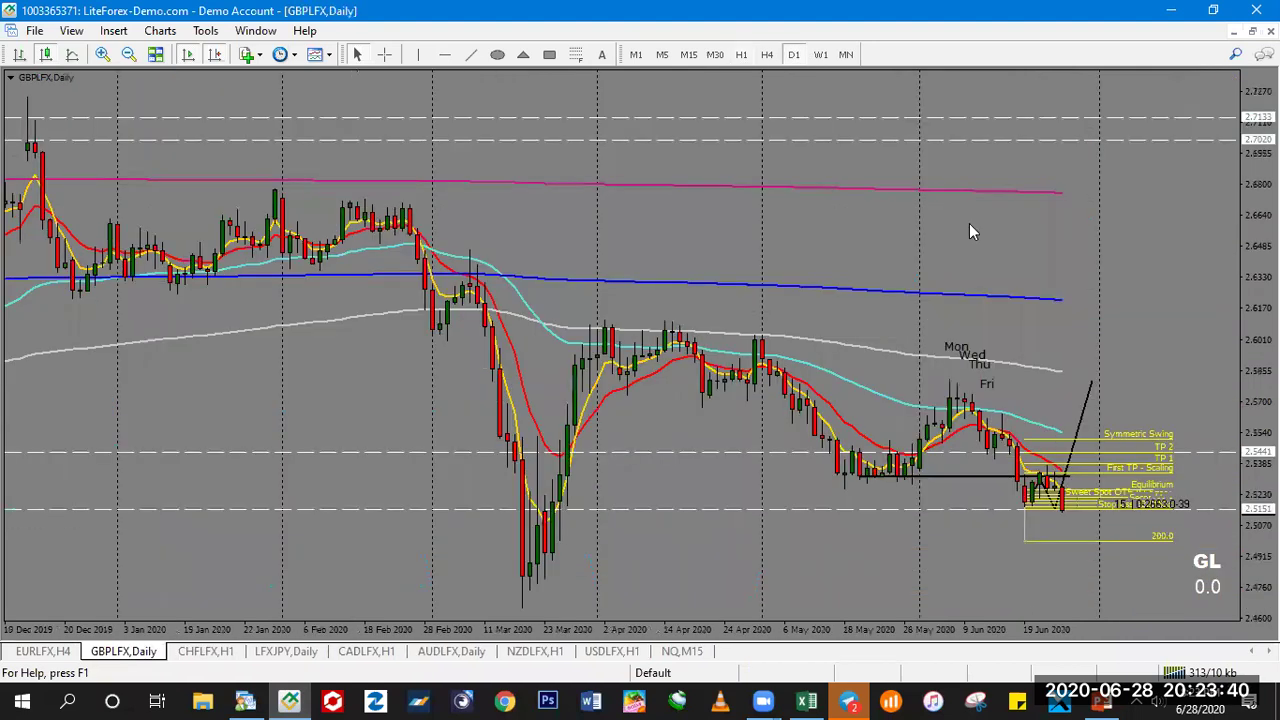
- Examine the Daily GBPLFX price history from December 2019 through the March low to the latest June candles
key("plus")
key("plus")
key("minus")
key("minus")
key("minus")
scroll(1063, 513, "up", 2)
scroll(1063, 513, "down", 1)
scroll(1063, 513, "up", 1)
scroll(1063, 513, "down", 1)
scroll(1061, 506, "down", 1)
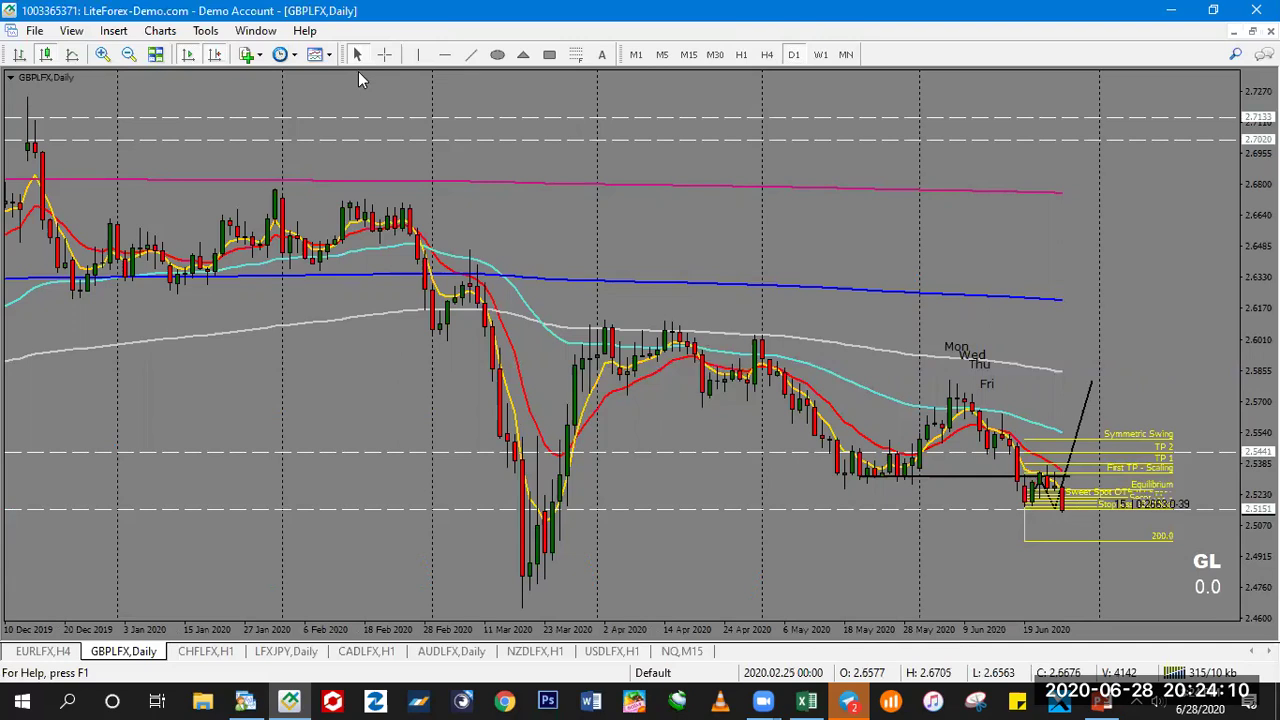
- Delete the yellow Fibonacci levels drawn from the 19 June low on the Daily GBPLFX chart
scroll(935, 455, "up", 2)
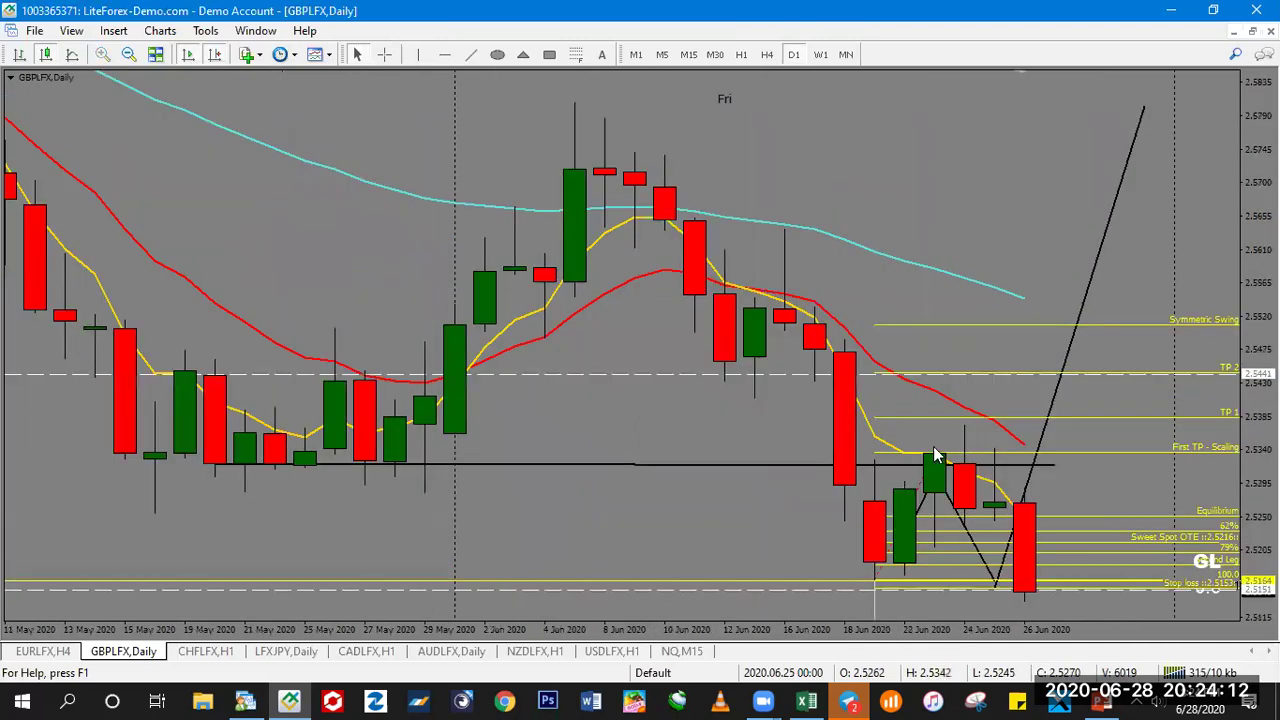
scroll(935, 455, "up", 1)
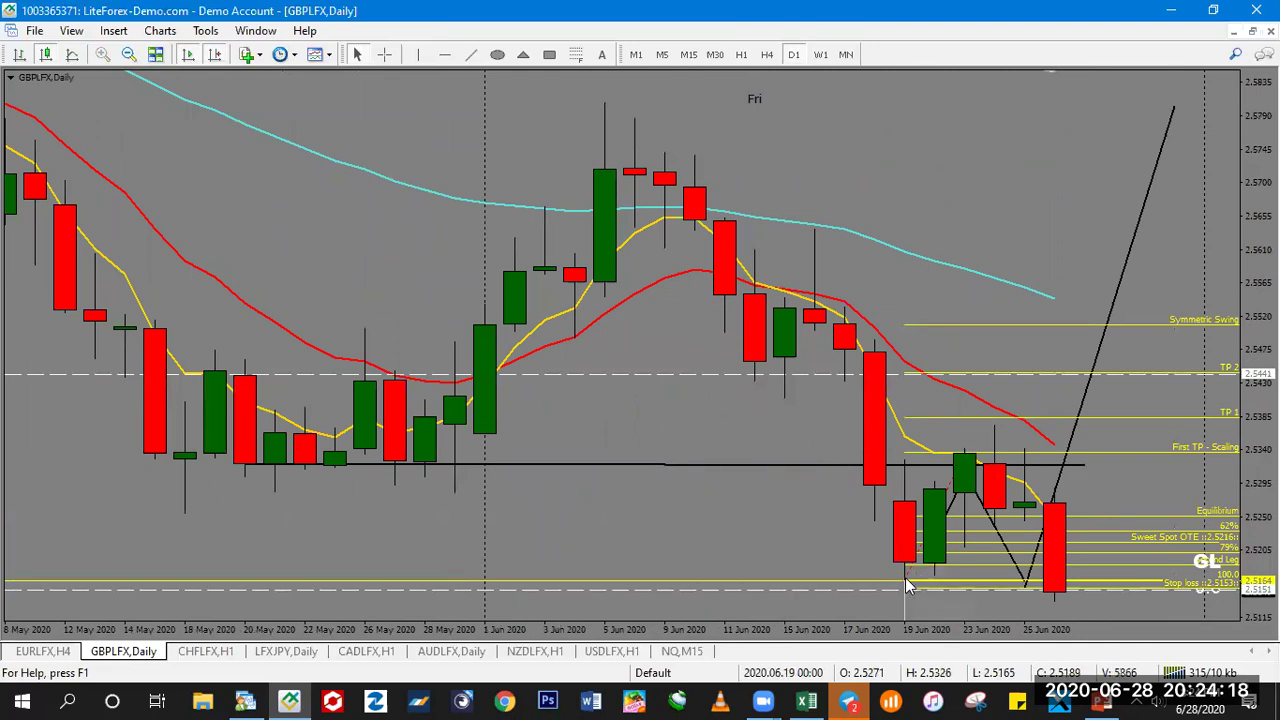
key("Delete")
key("minus")
key("plus")
key("minus")
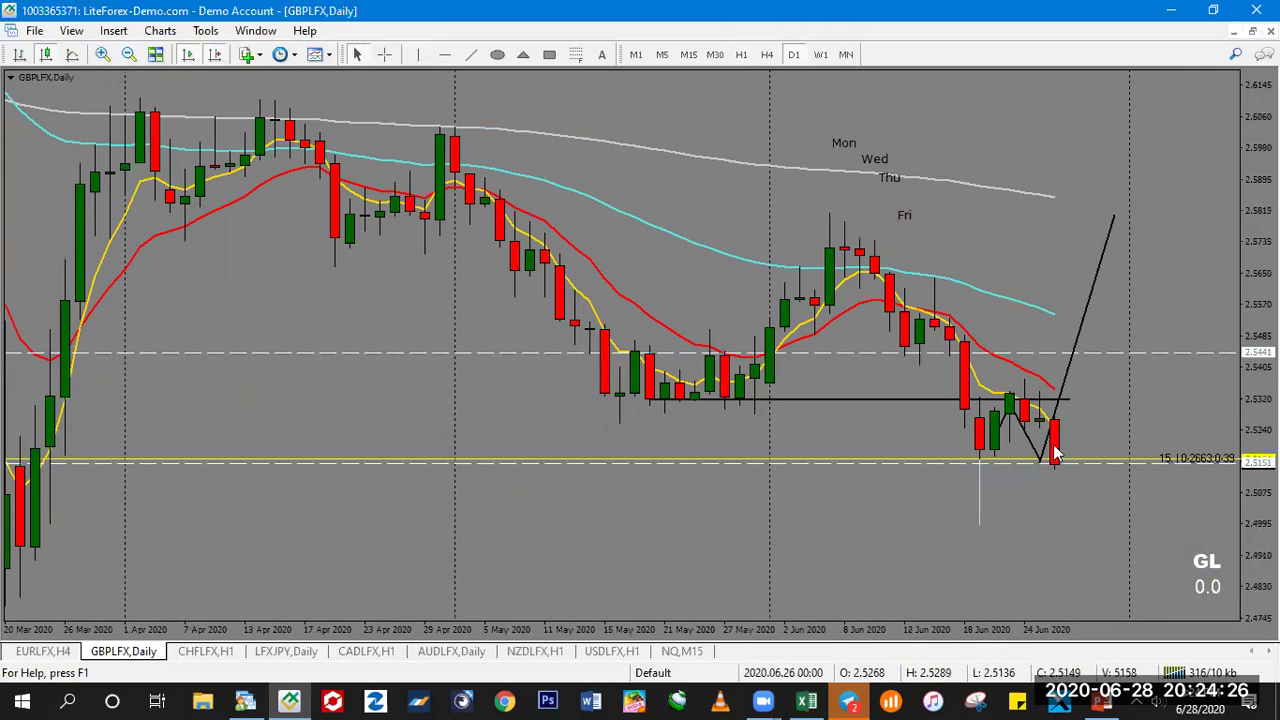
- Switch GBPLFX to the Weekly timeframe and clear all old levels, projections and day labels from the chart
left_click(820, 55)
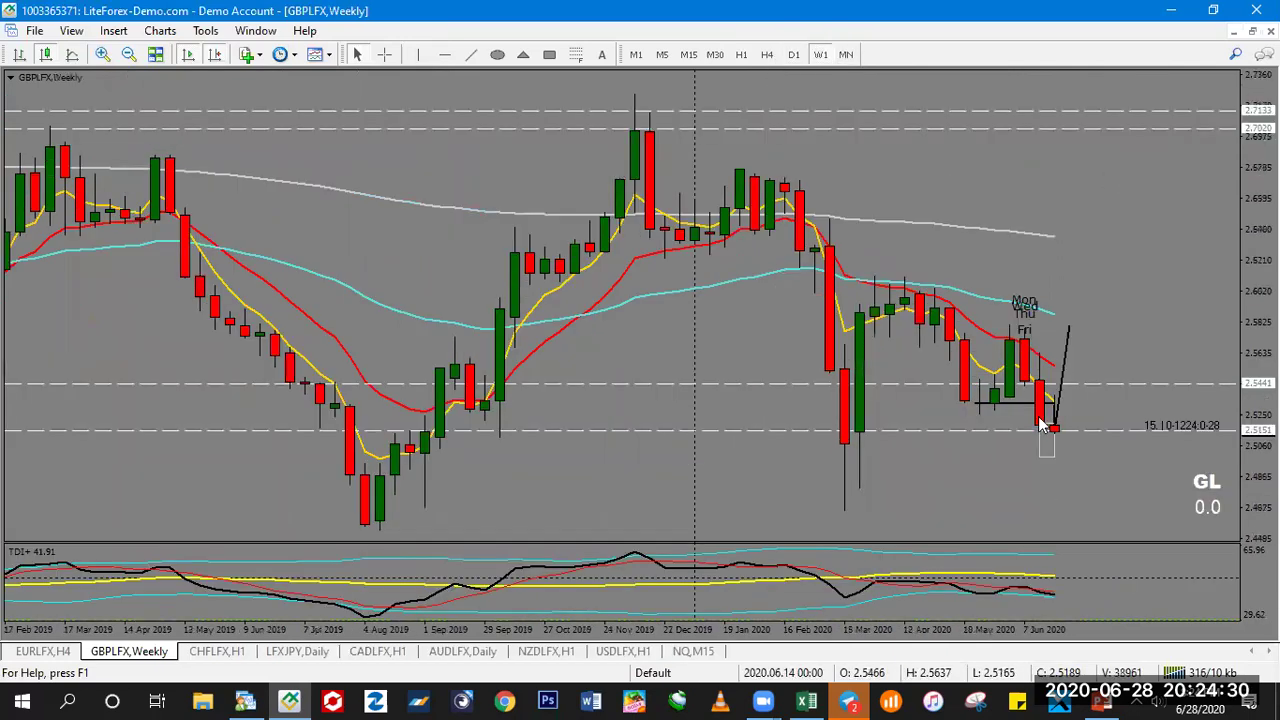
key("plus")
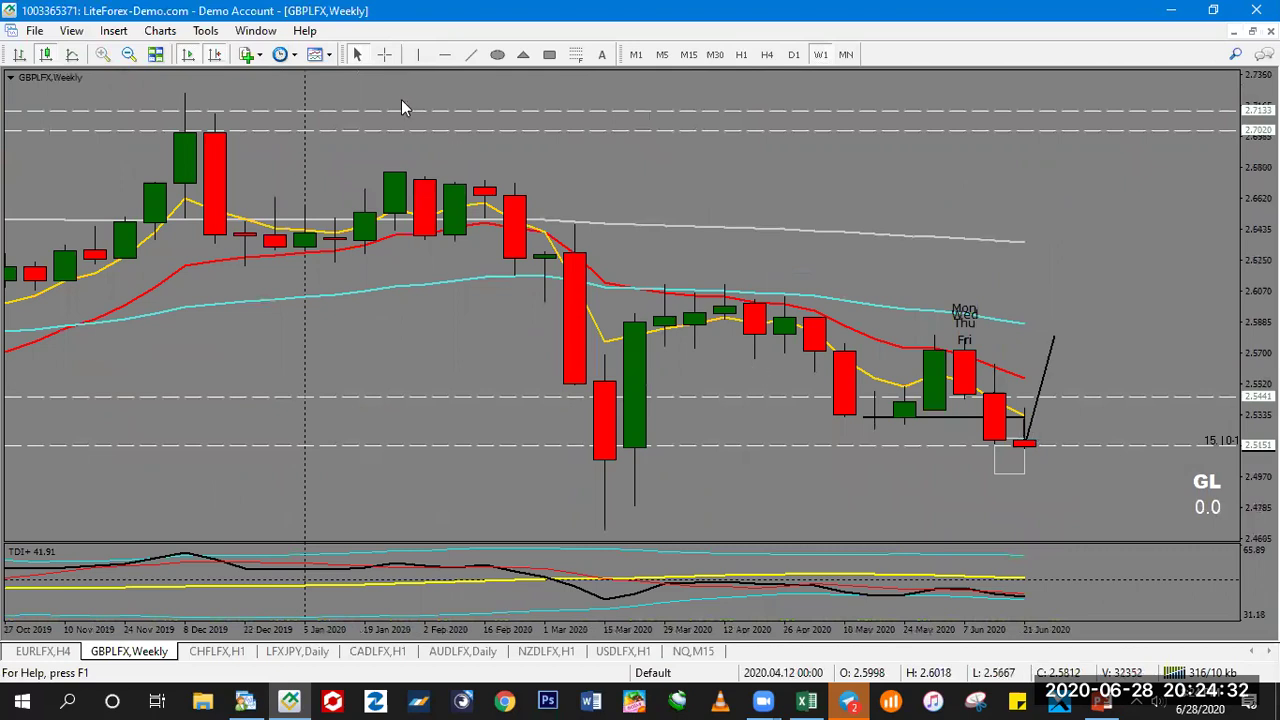
left_click(316, 55)
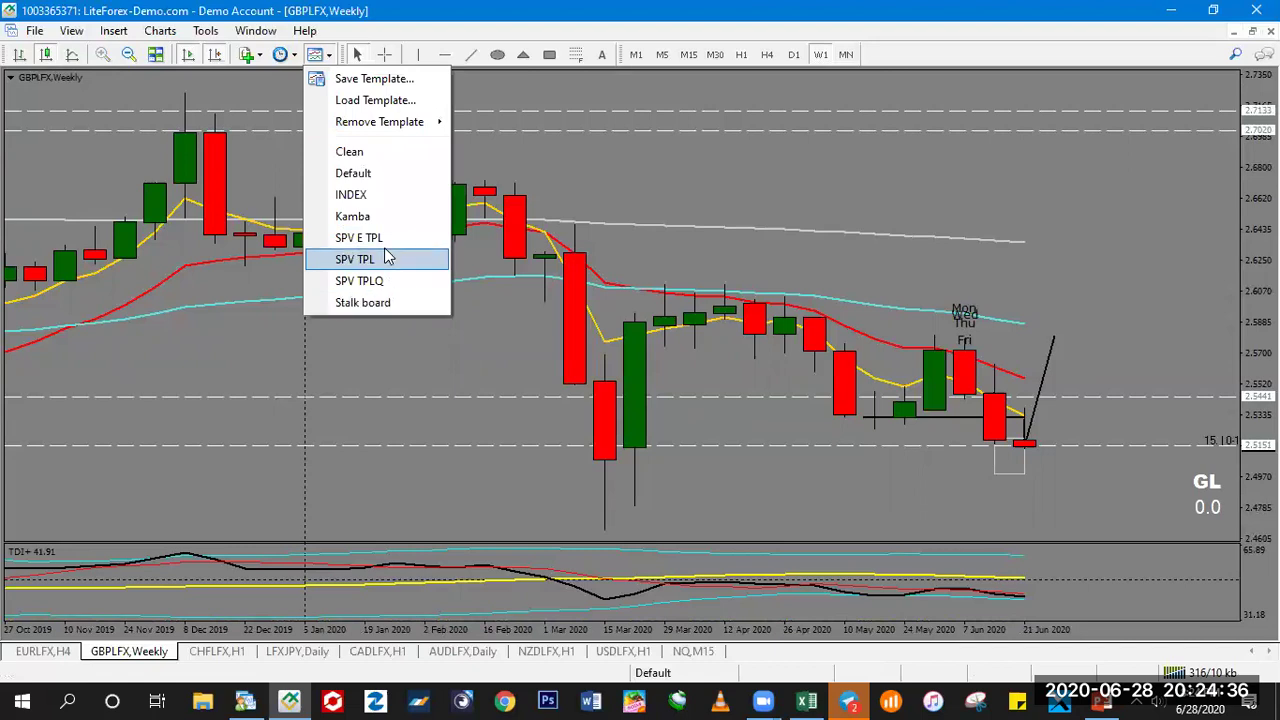
left_click(1168, 447)
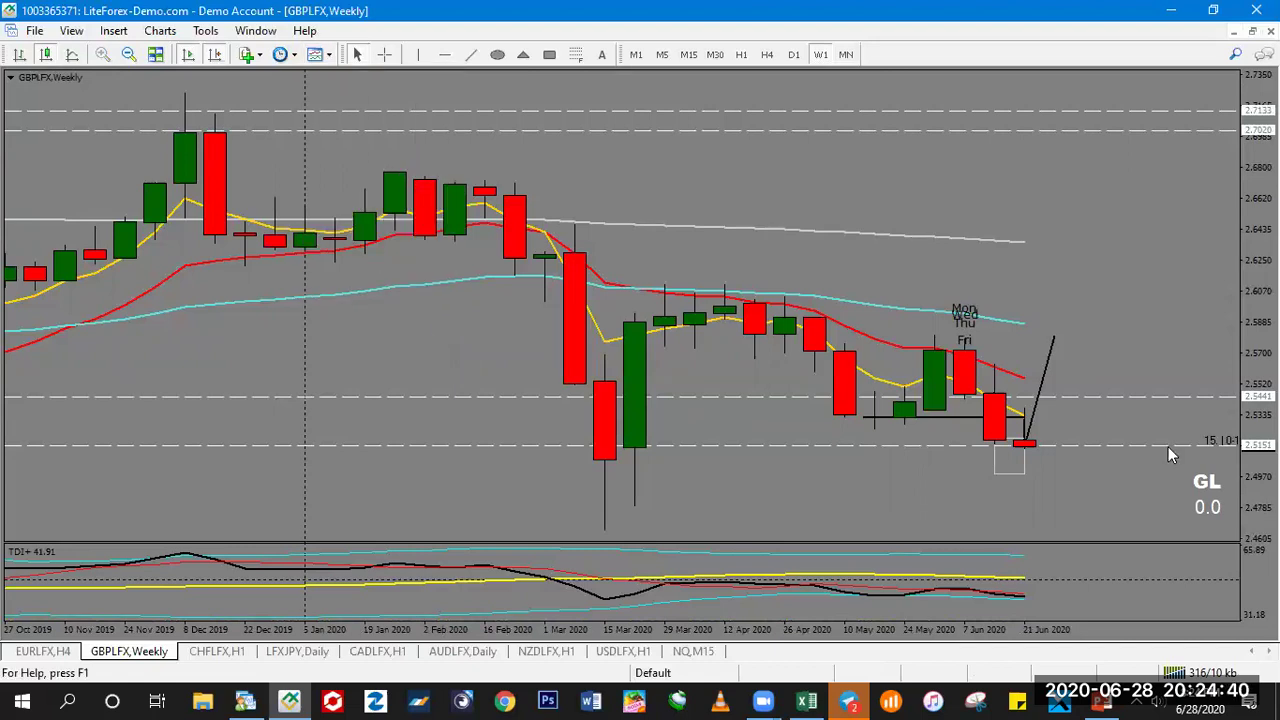
key("minus")
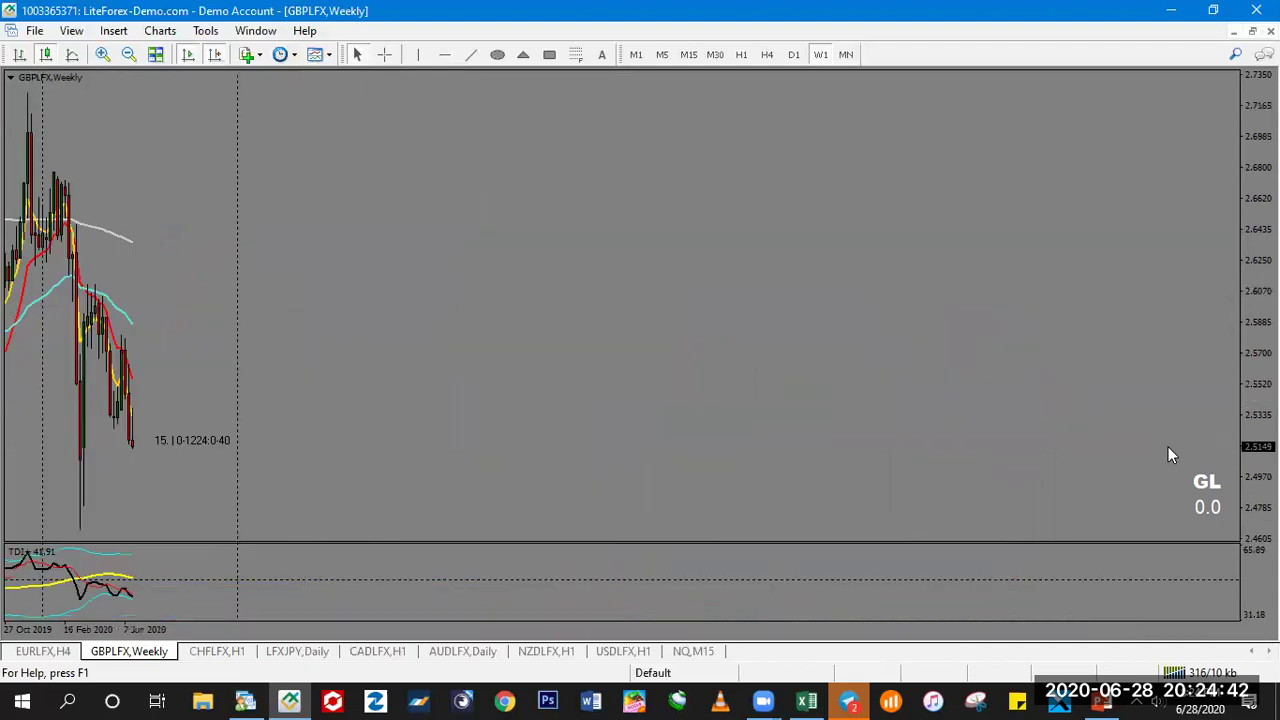
key("plus")
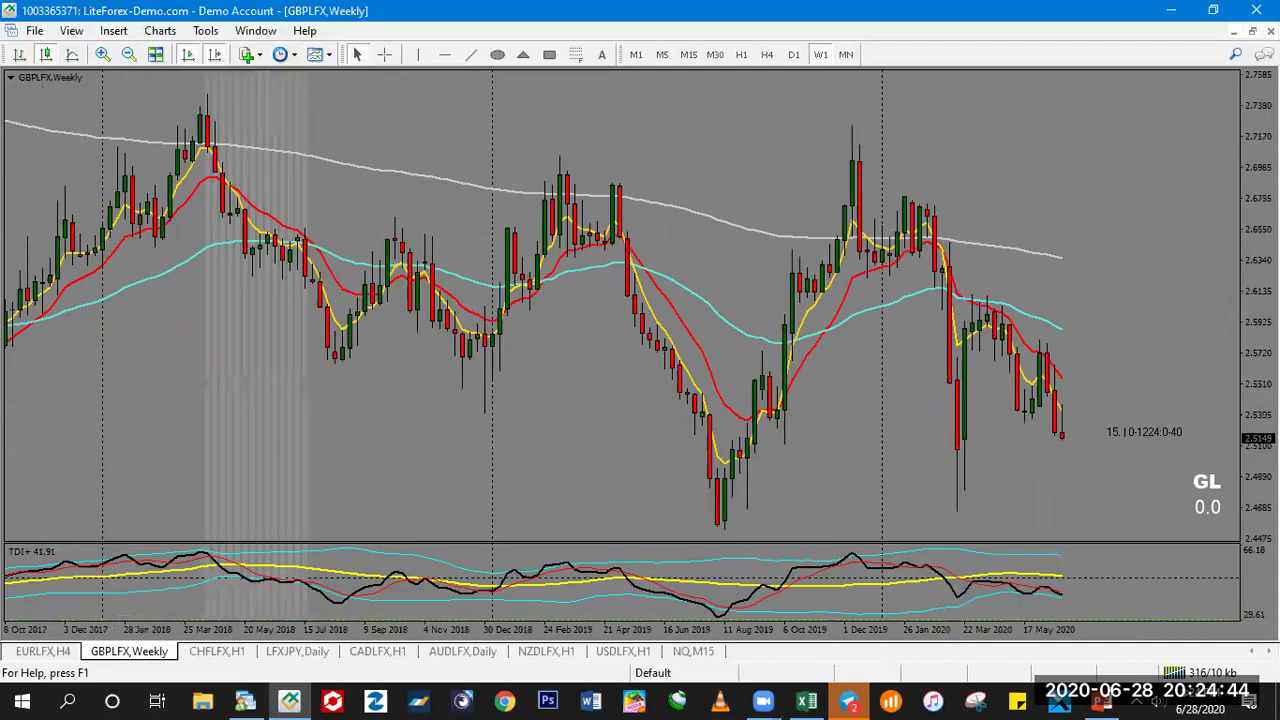
key("plus")
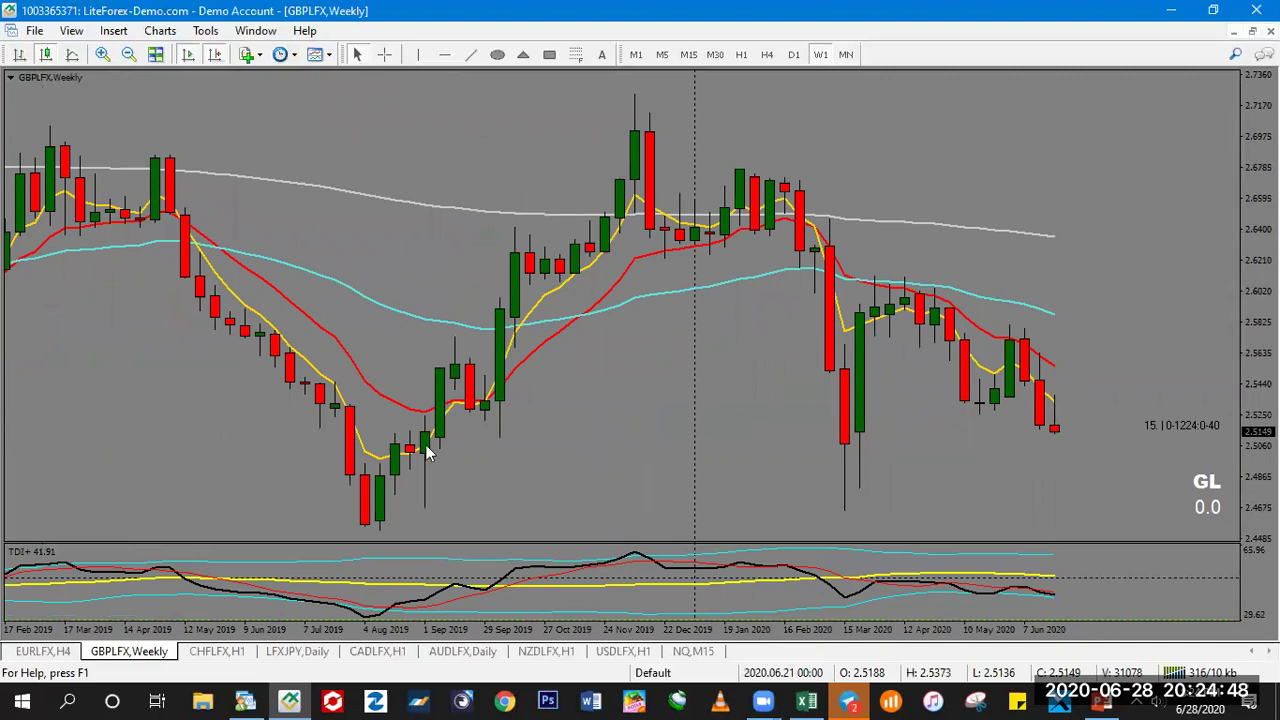
- Place a horizontal line at 2.4887 across the March 2020 lows on the Weekly GBPLFX chart
left_click(445, 54)
key("Escape")
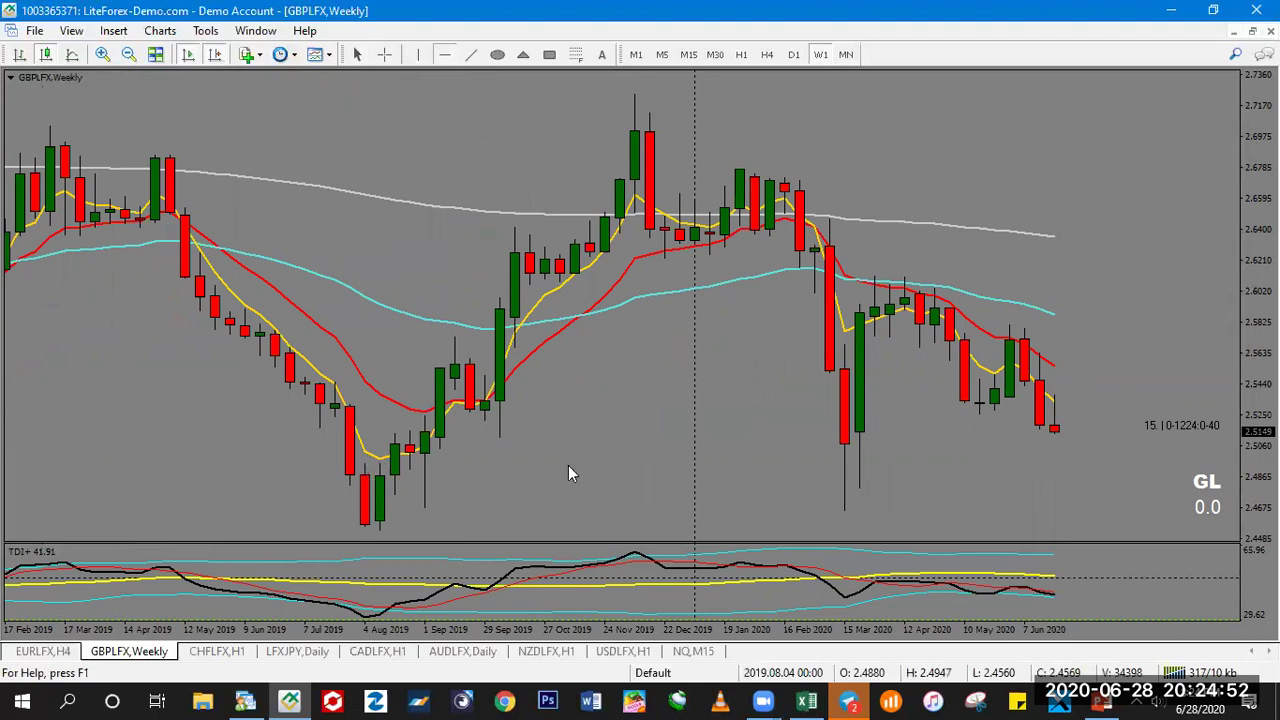
left_click(783, 475)
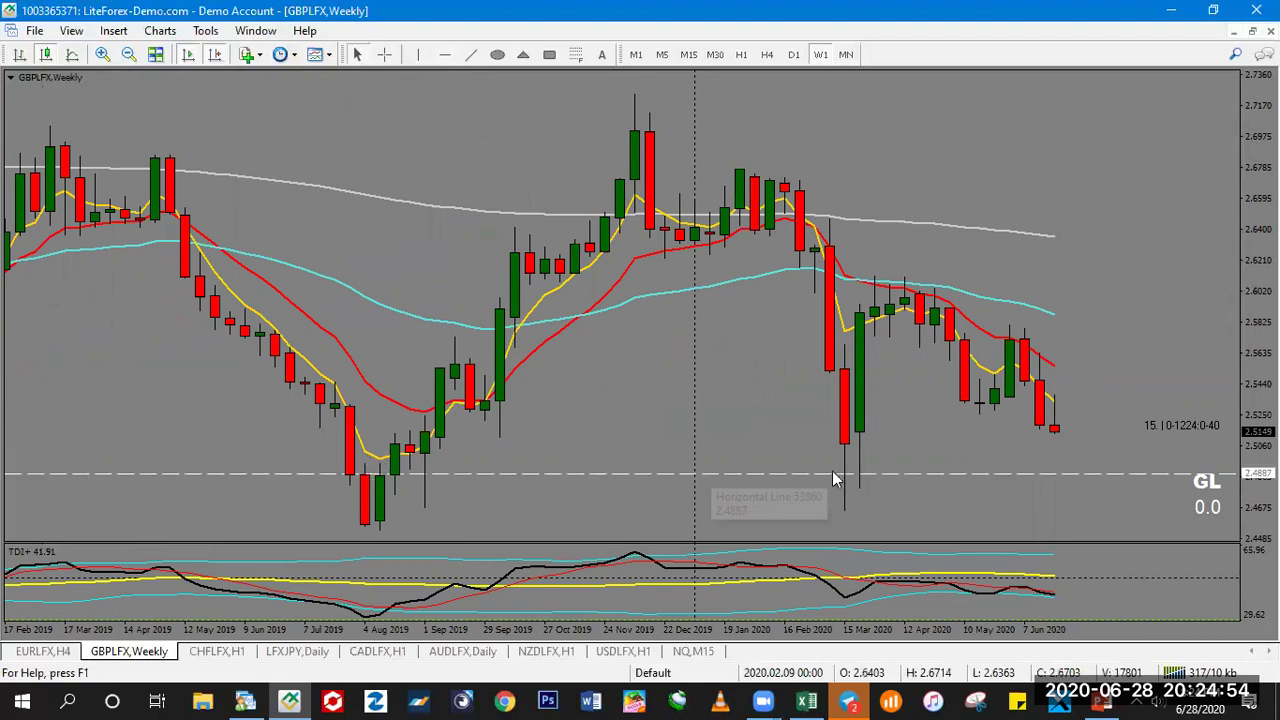
- On the Daily GBPLFX chart, place a second horizontal line at 2.5158, just under the 19 June lows
left_click(794, 54)
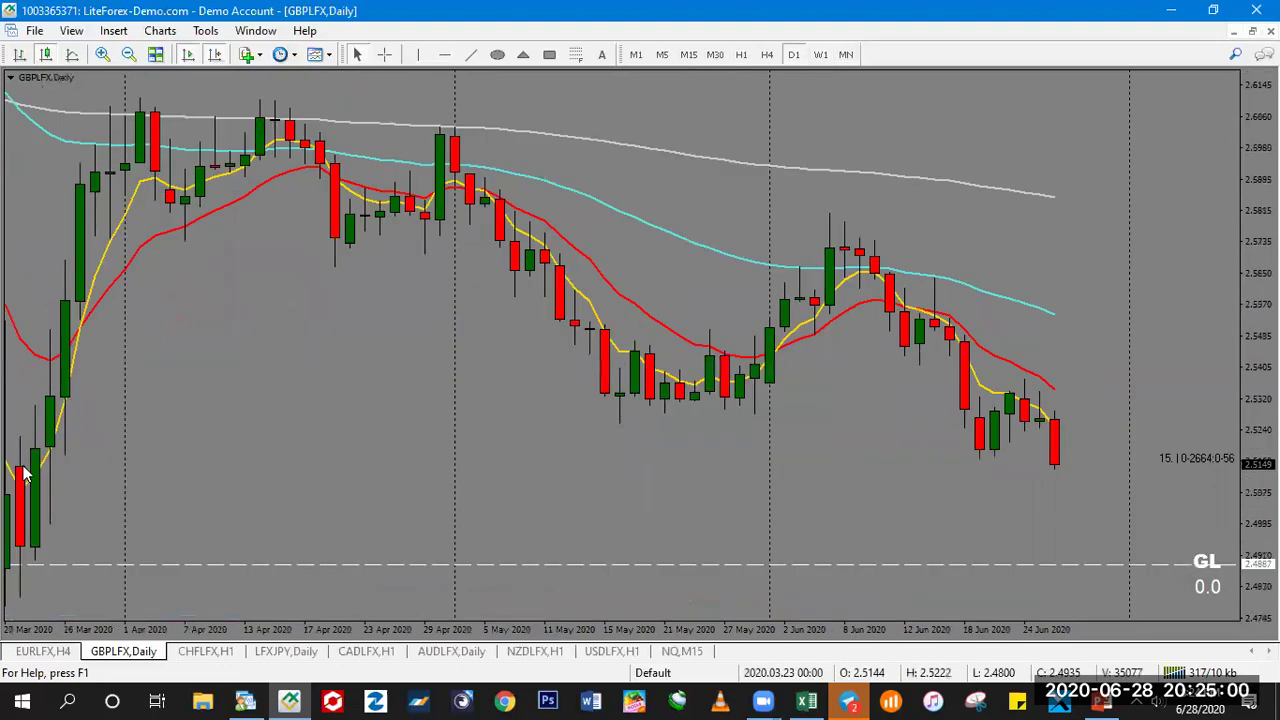
key("plus")
key("minus")
key("minus")
key("minus")
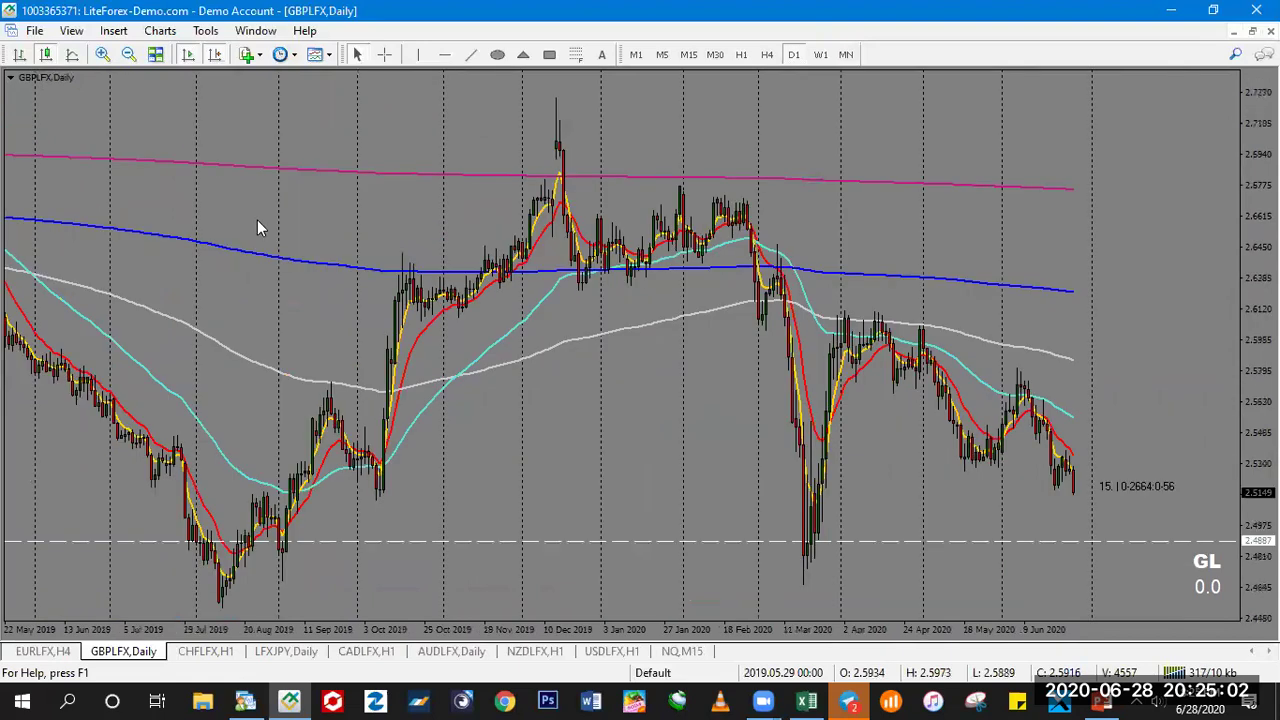
key("plus")
left_click(445, 54)
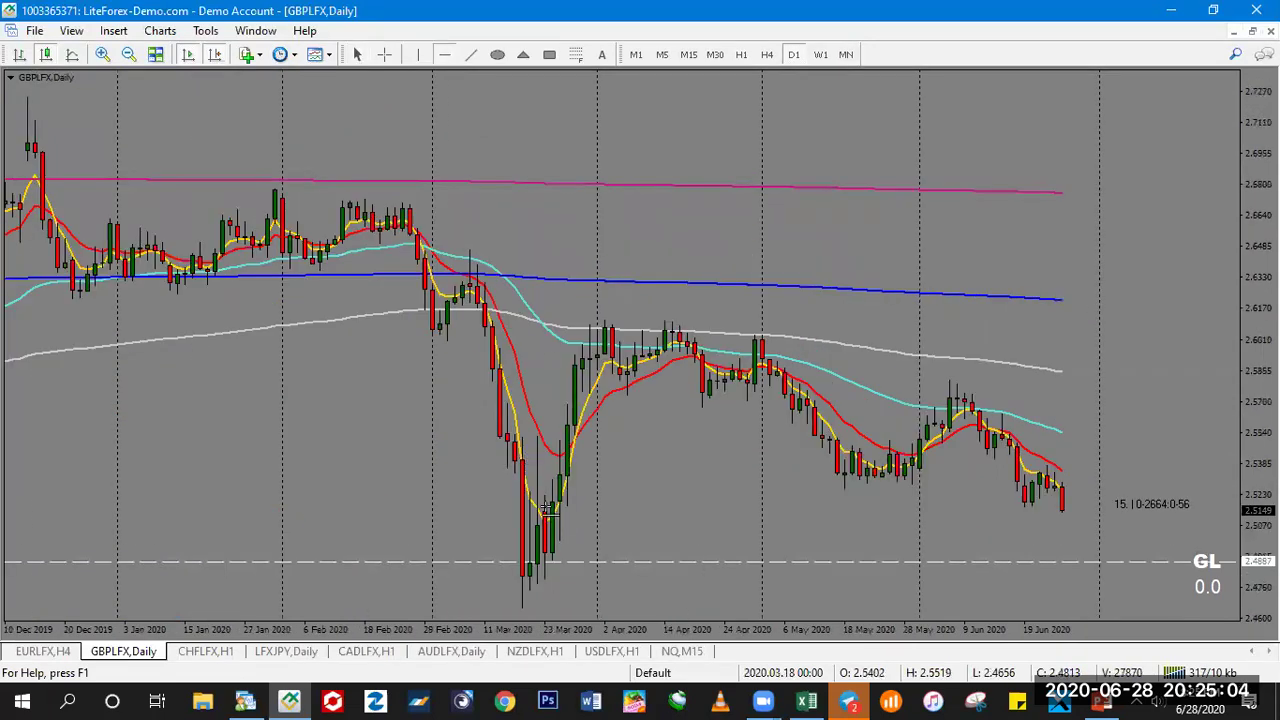
left_click(780, 508)
- Switch GBPLFX to H4 and examine the price action around the two horizontal levels, from the March low to late June
type("H4")
key("Return")
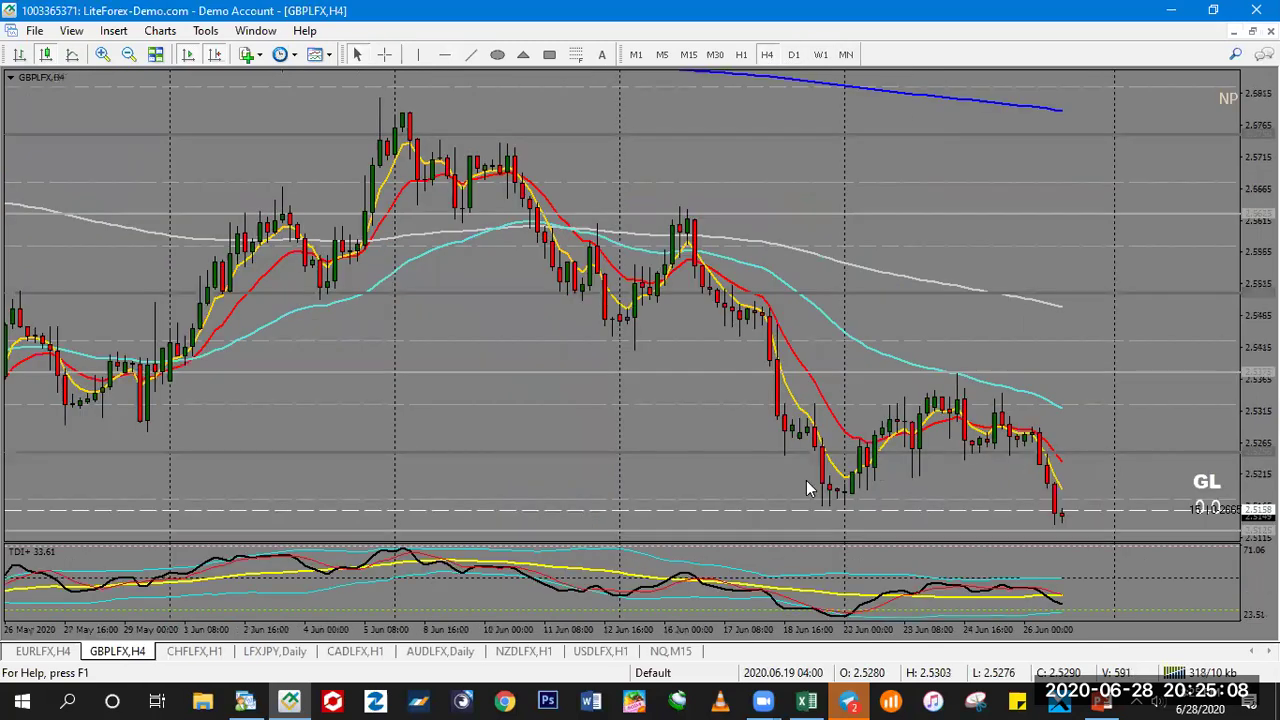
key("minus")
key("minus")
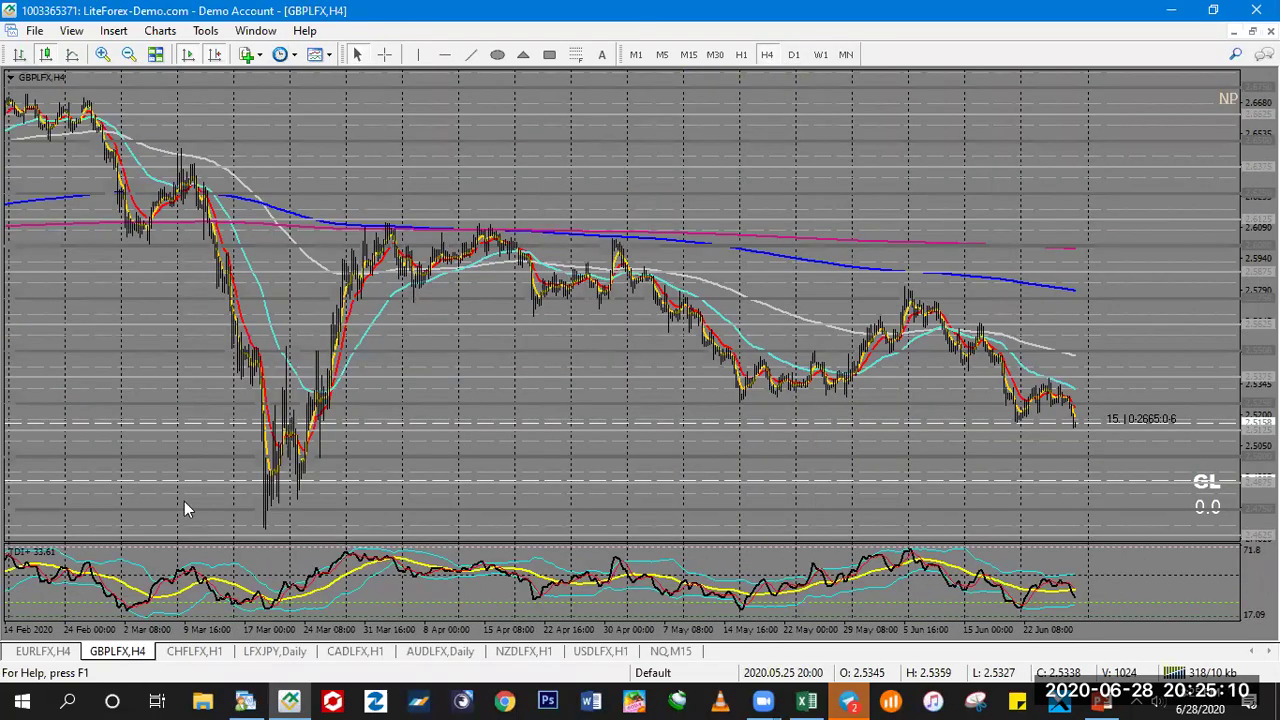
key("plus")
key("Page_Up")
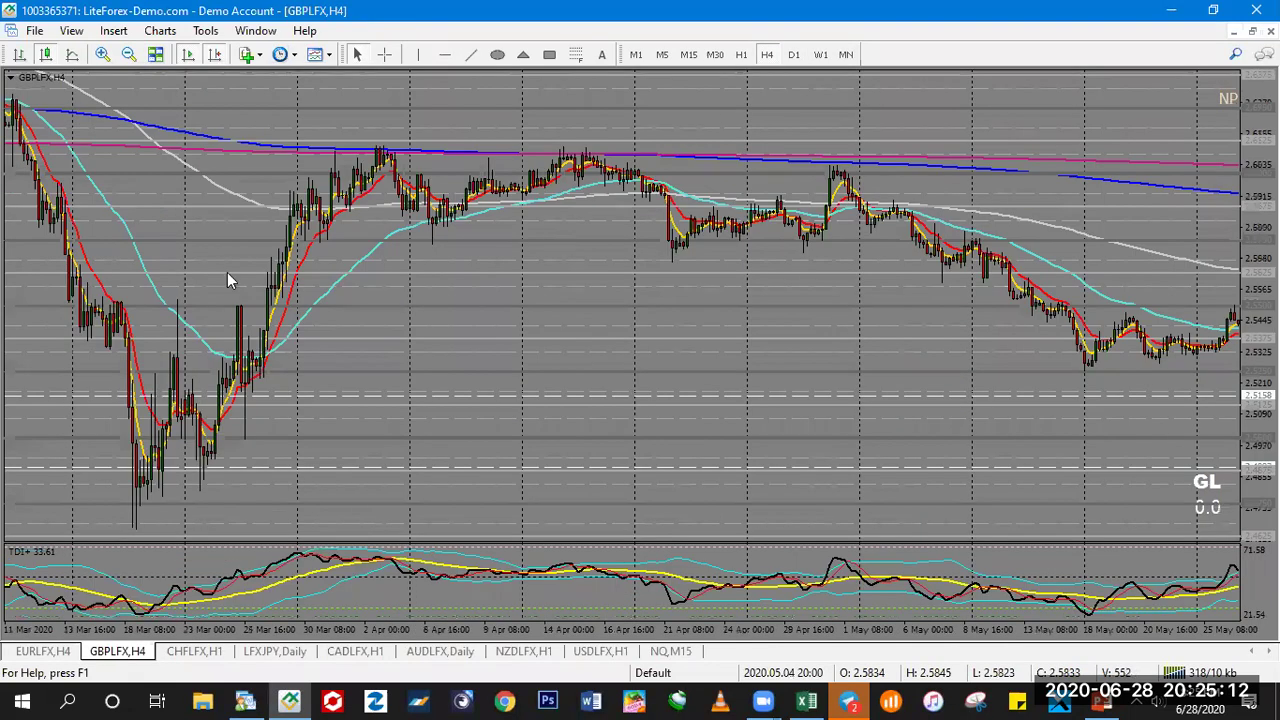
scroll(363, 290, "up", 4)
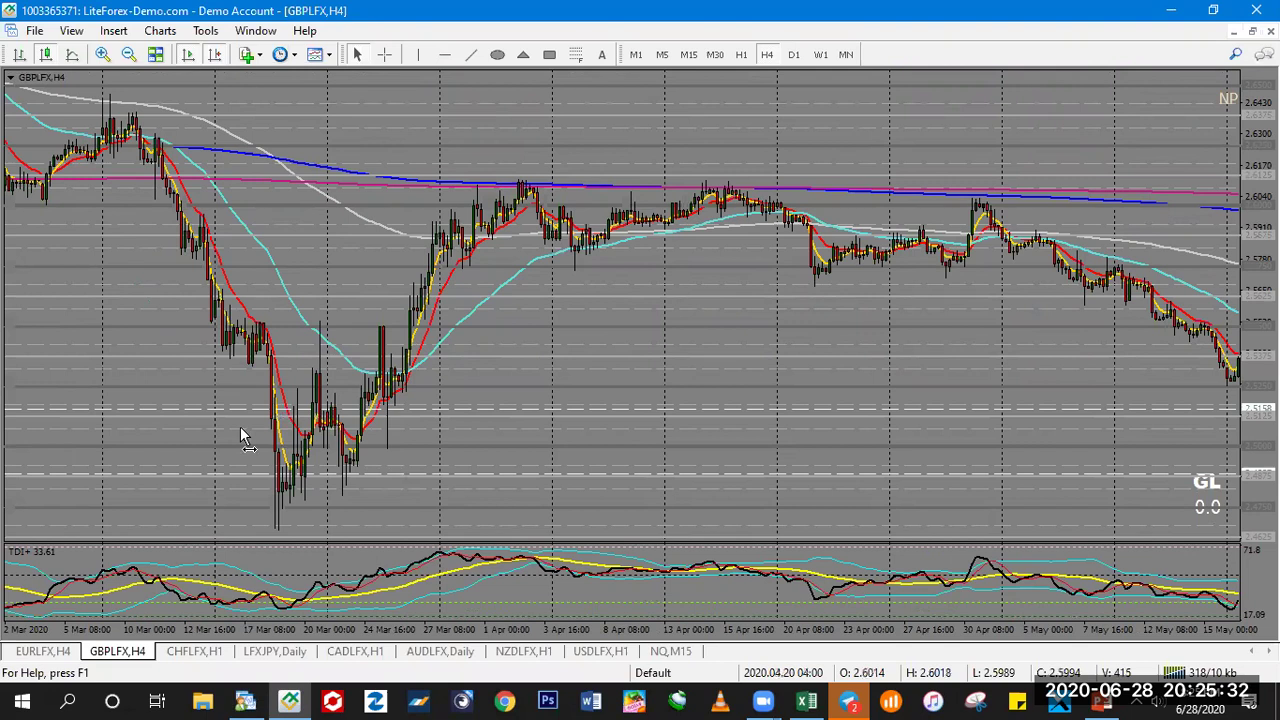
scroll(240, 426, "down", 10)
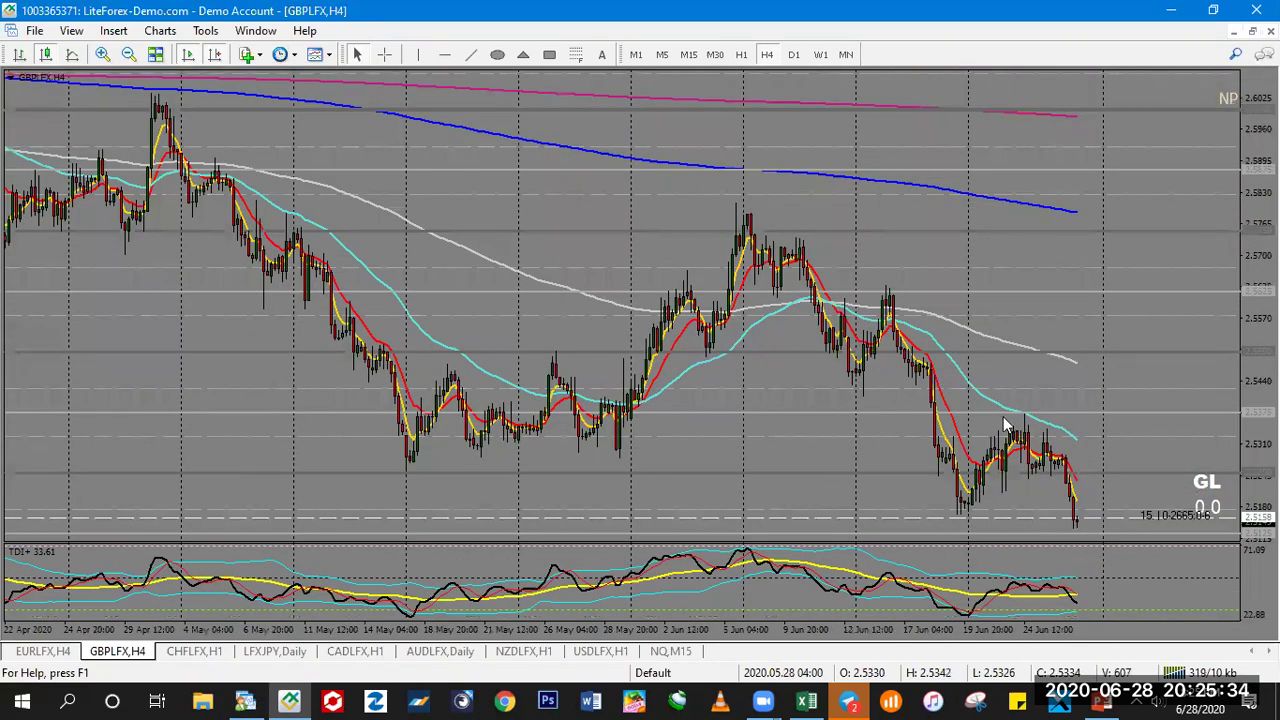
key("minus")
key("minus")
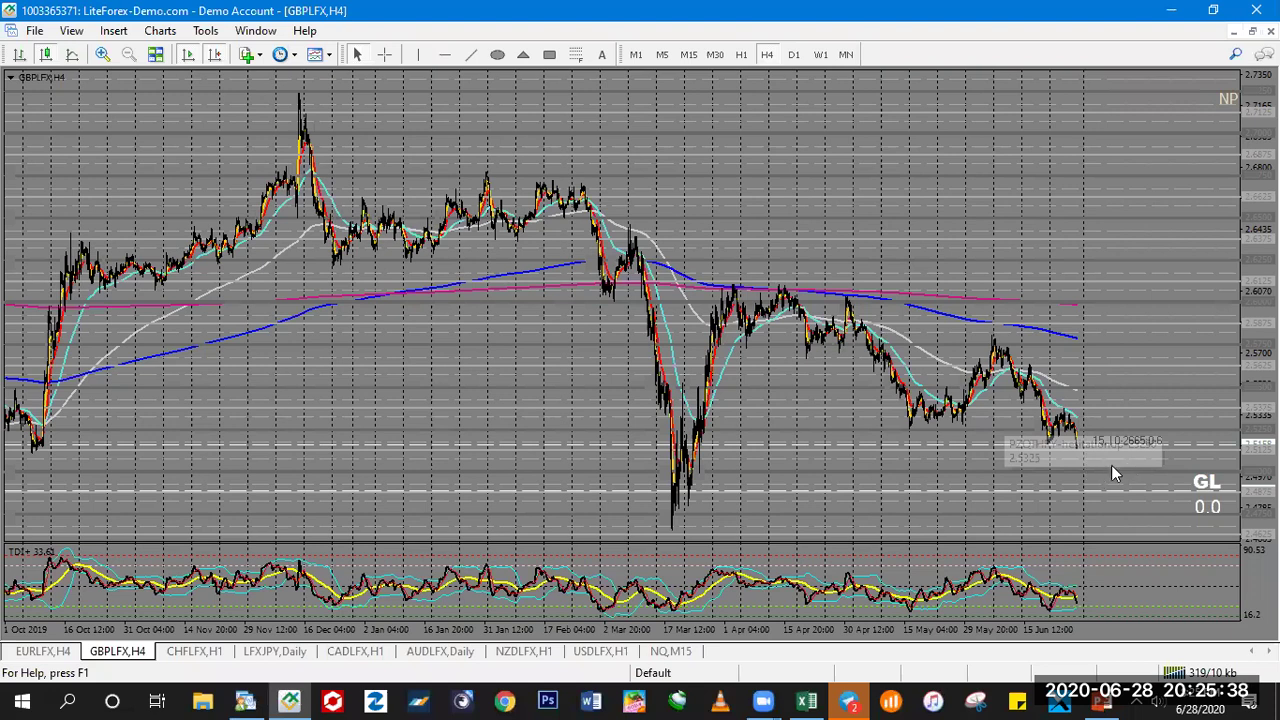
- On the H1 GBPLFX chart, draw a narrow rectangle from the 24 June high near 2.5375 down to about 2.5197
key("plus")
key("plus")
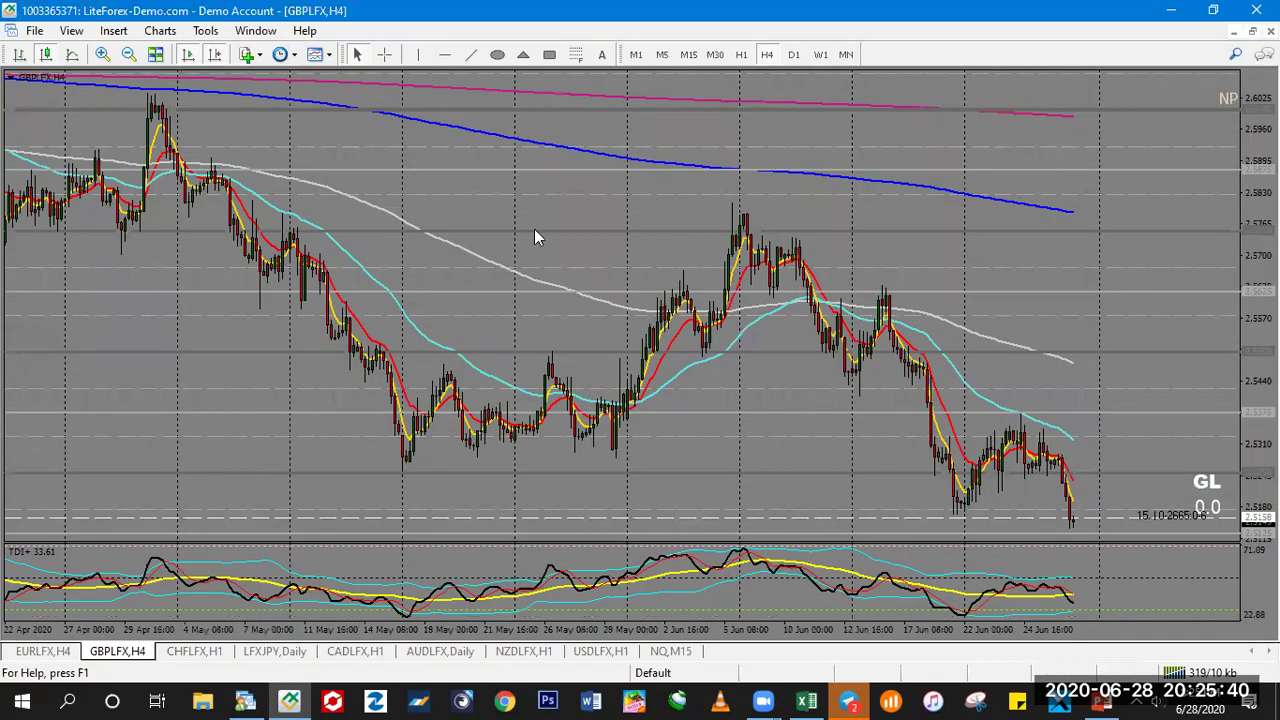
left_click(742, 54)
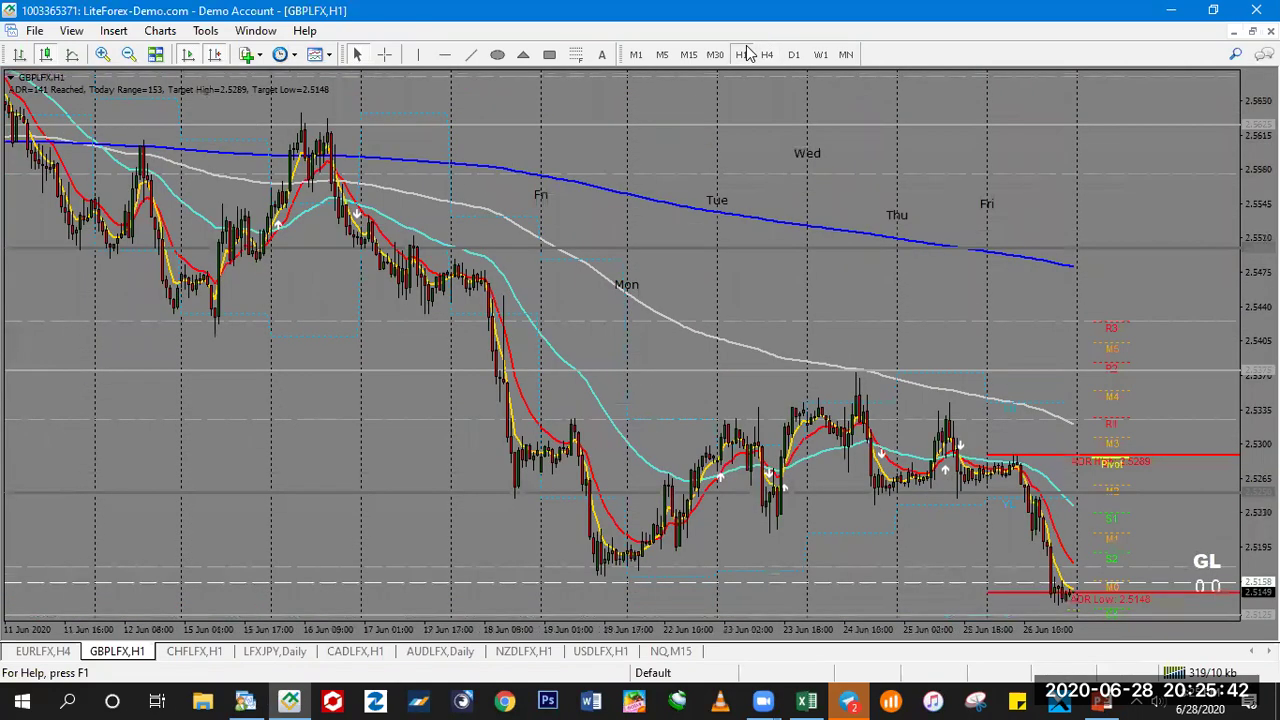
left_click(549, 54)
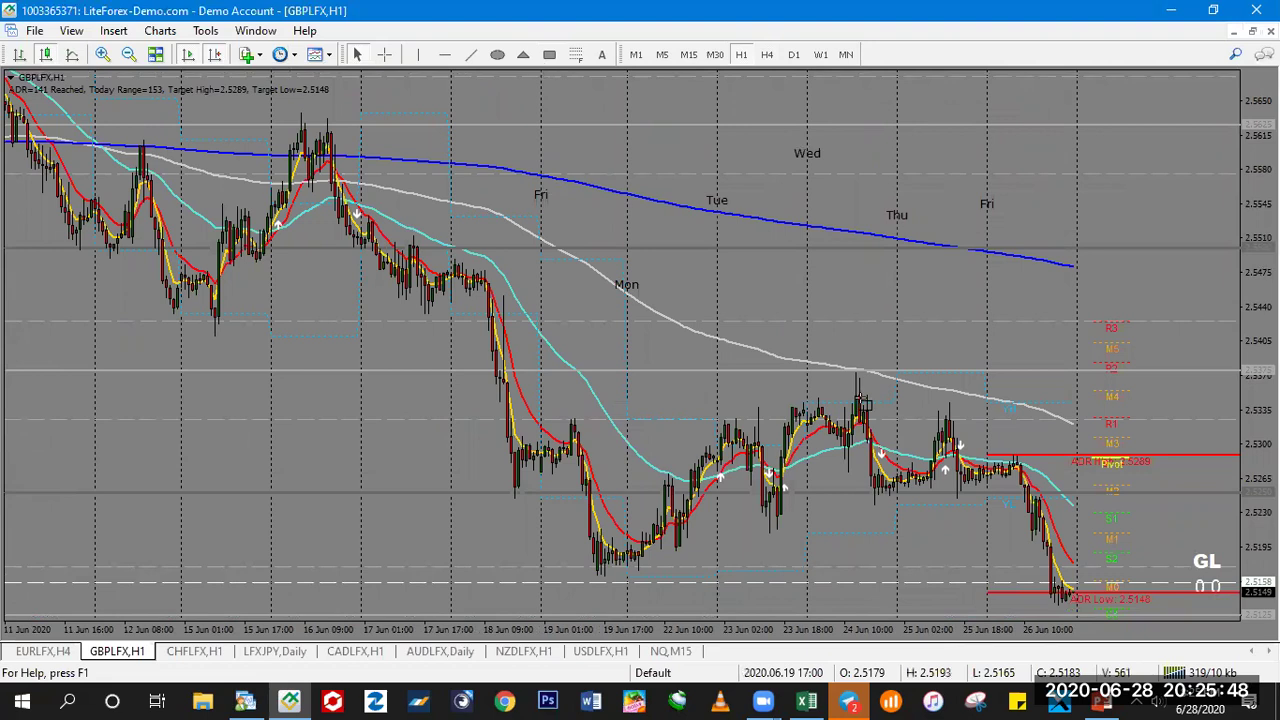
left_click_drag(854, 375, 863, 545)
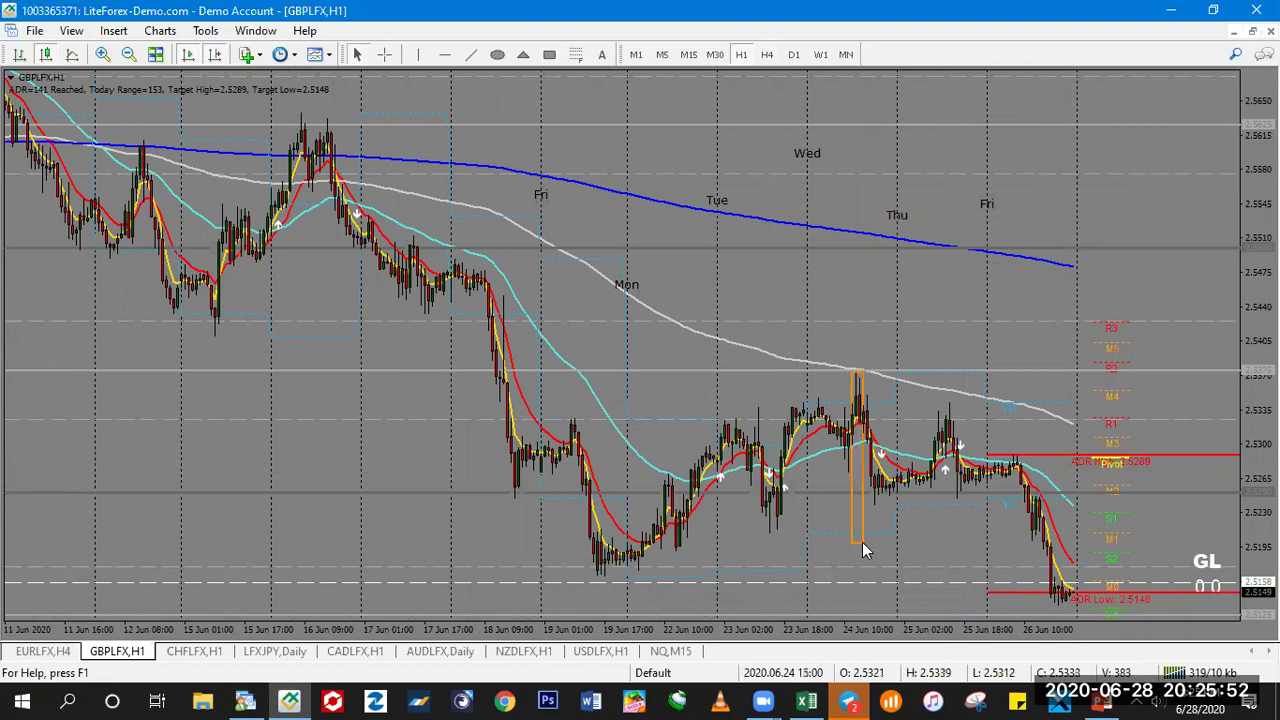
- Raise the 24 June rectangle's lower edge to about 2.5232 and place an equal-height copy directly beneath it as a projection
key("minus")
key("minus")
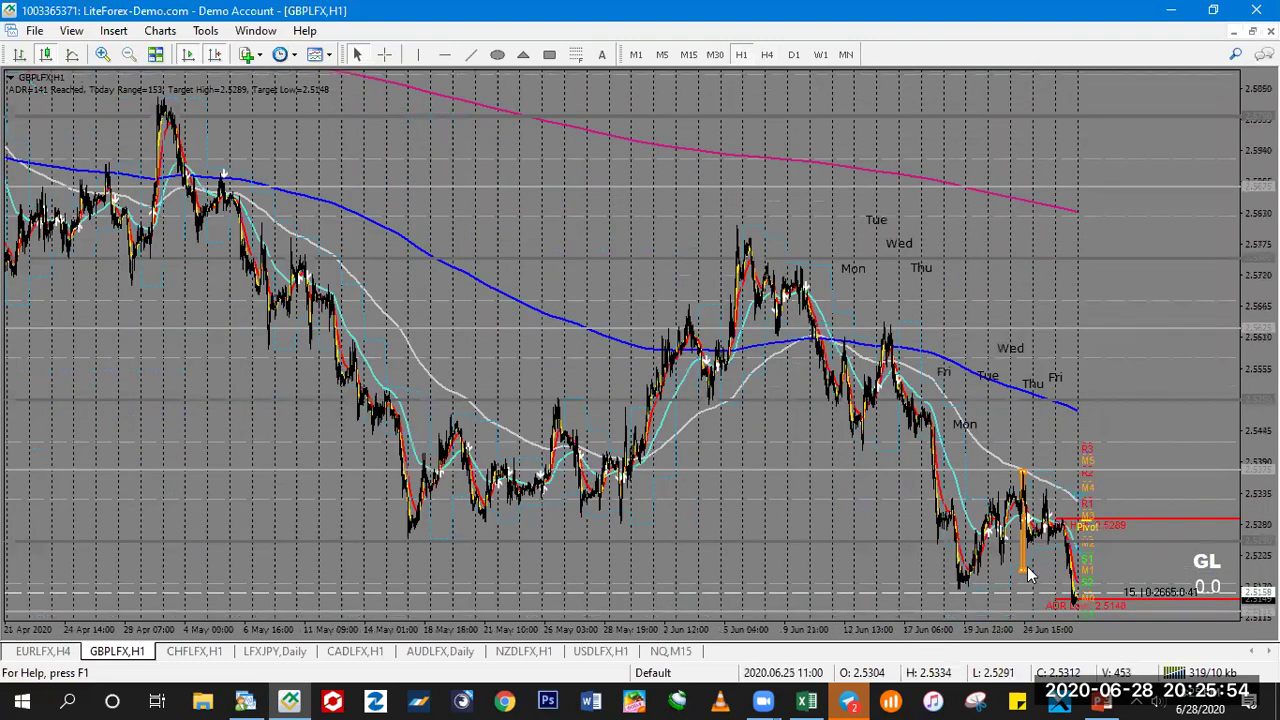
key("plus")
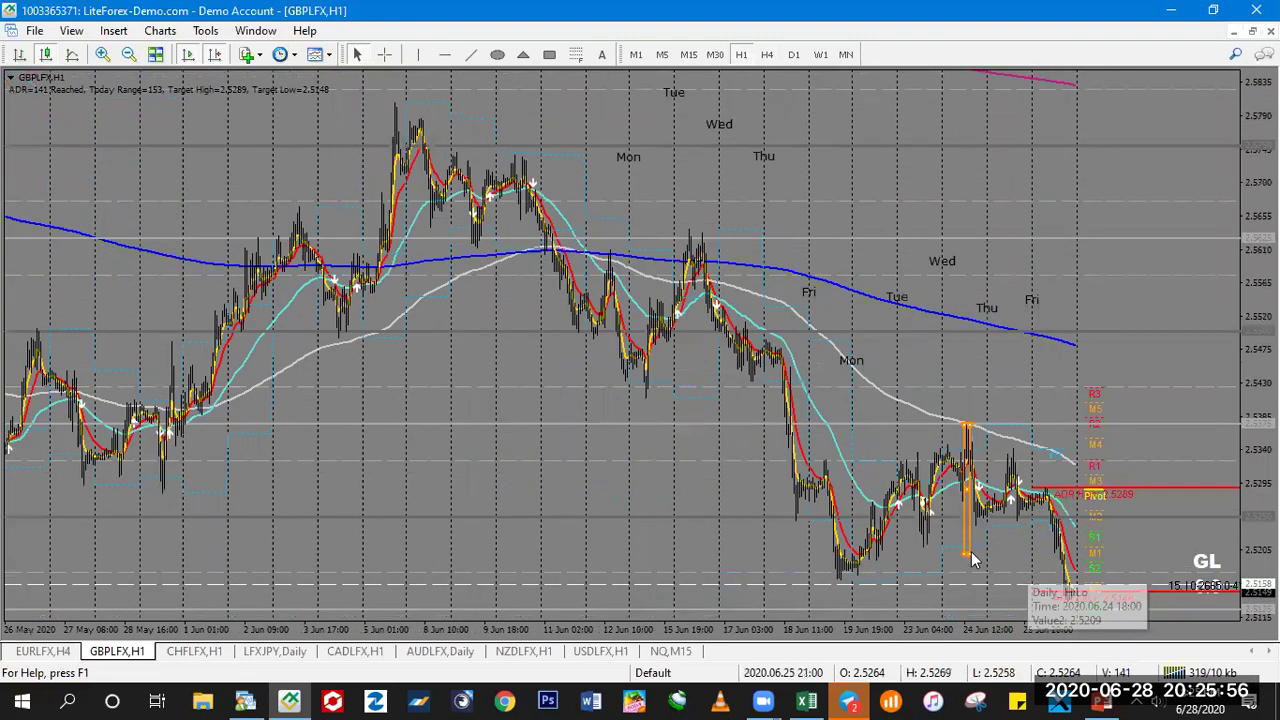
left_click_drag(974, 557, 978, 536)
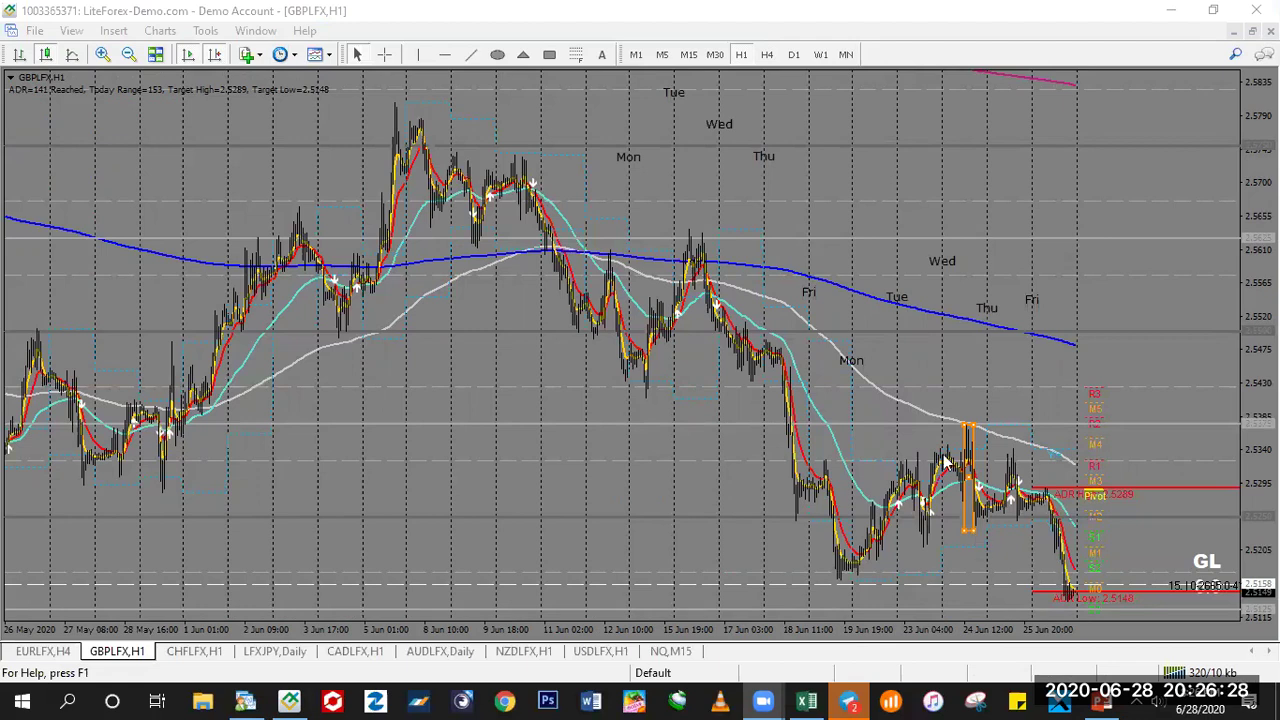
left_click(990, 562)
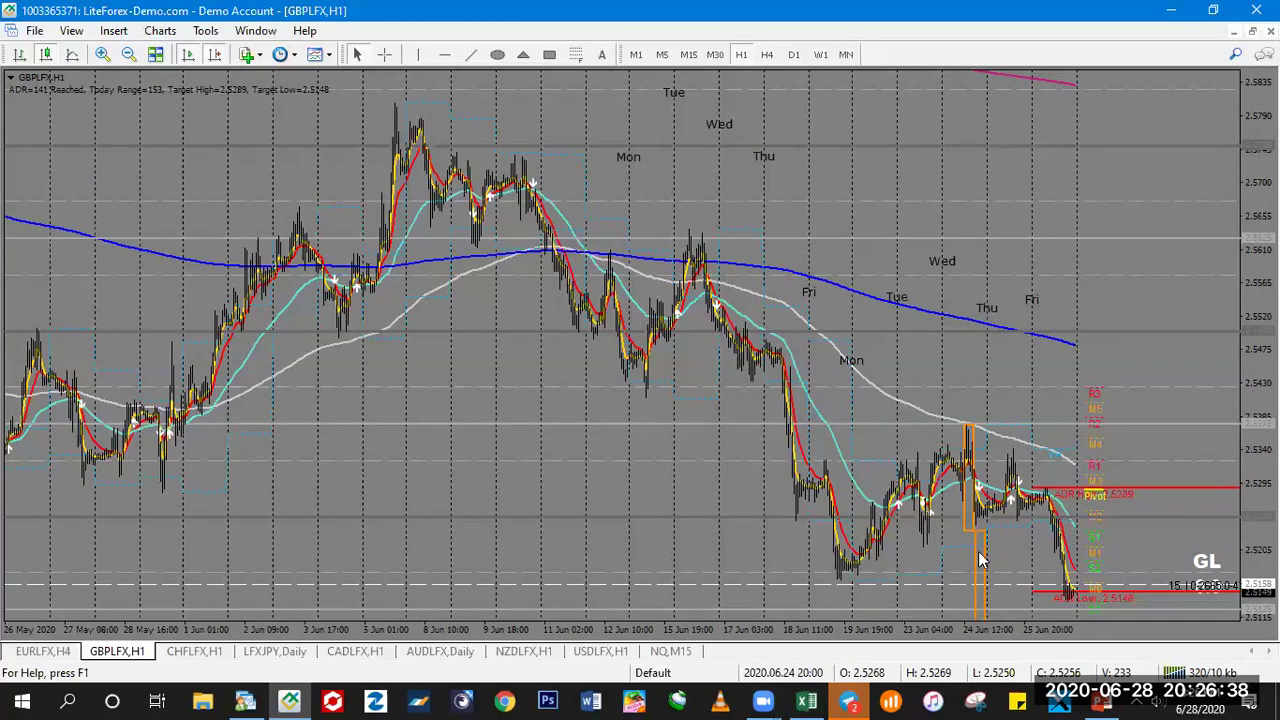
- Switch GBPLFX to H4 and examine the two stacked rectangles against the horizontal levels and the recent candles
key("minus")
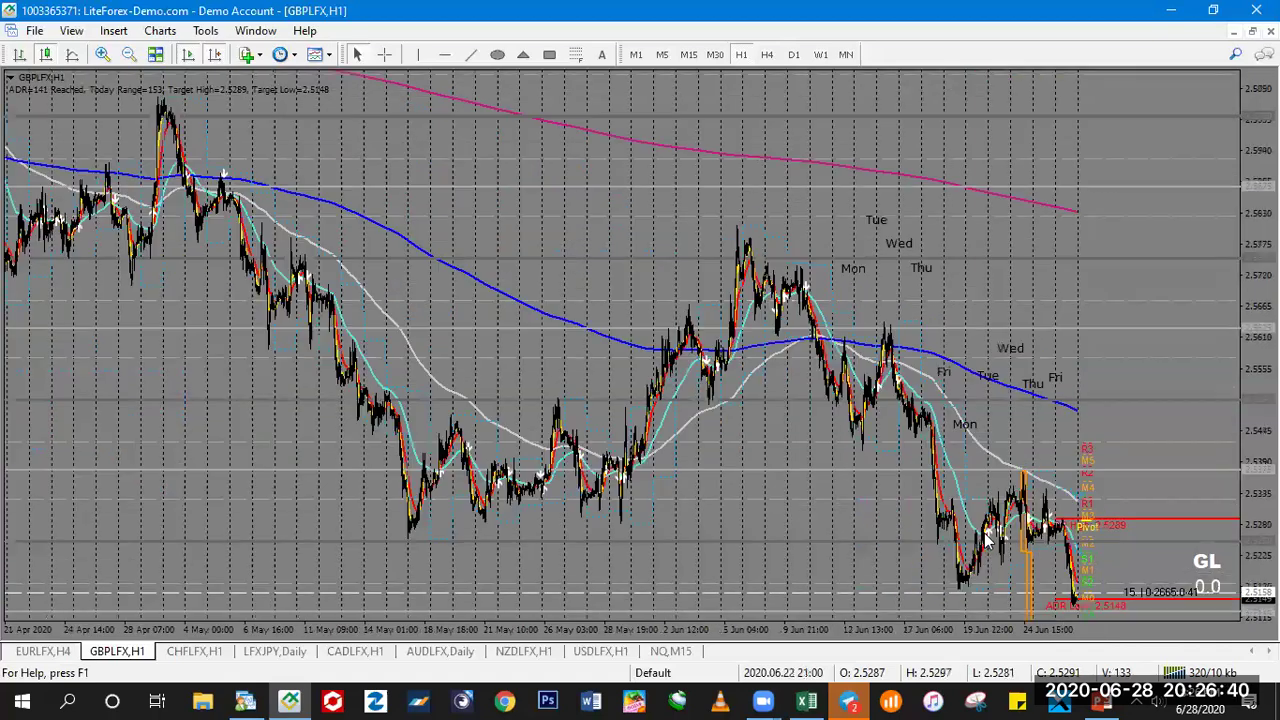
left_click(770, 54)
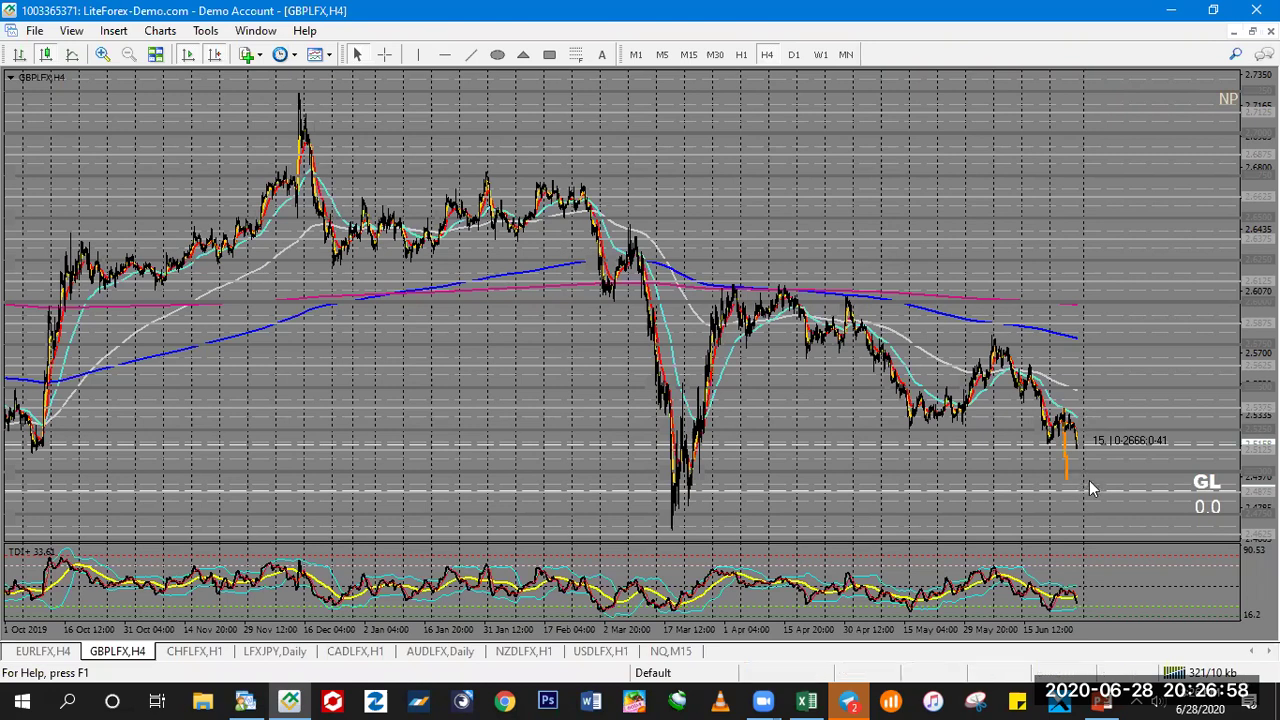
key("plus")
key("plus")
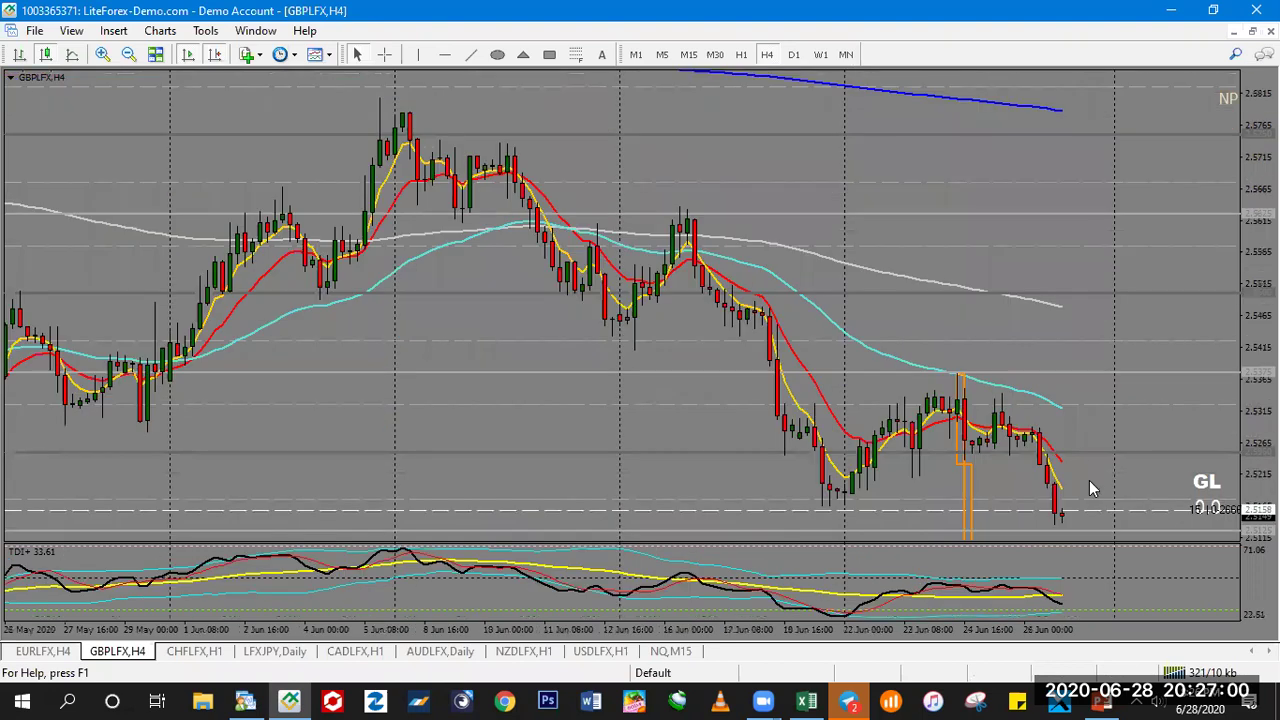
key("plus")
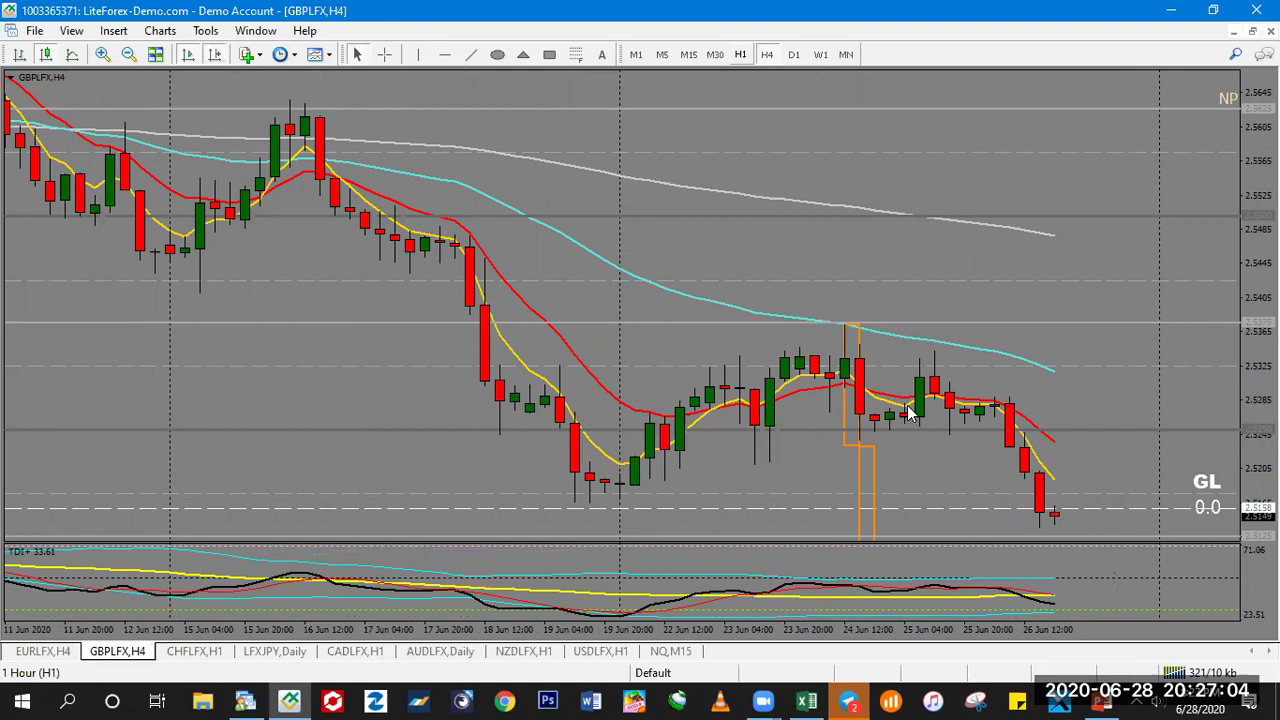
- Return GBPLFX to H1 and draw a rising trend line from Friday's close near 2.5149 to about 2.5221
key("minus")
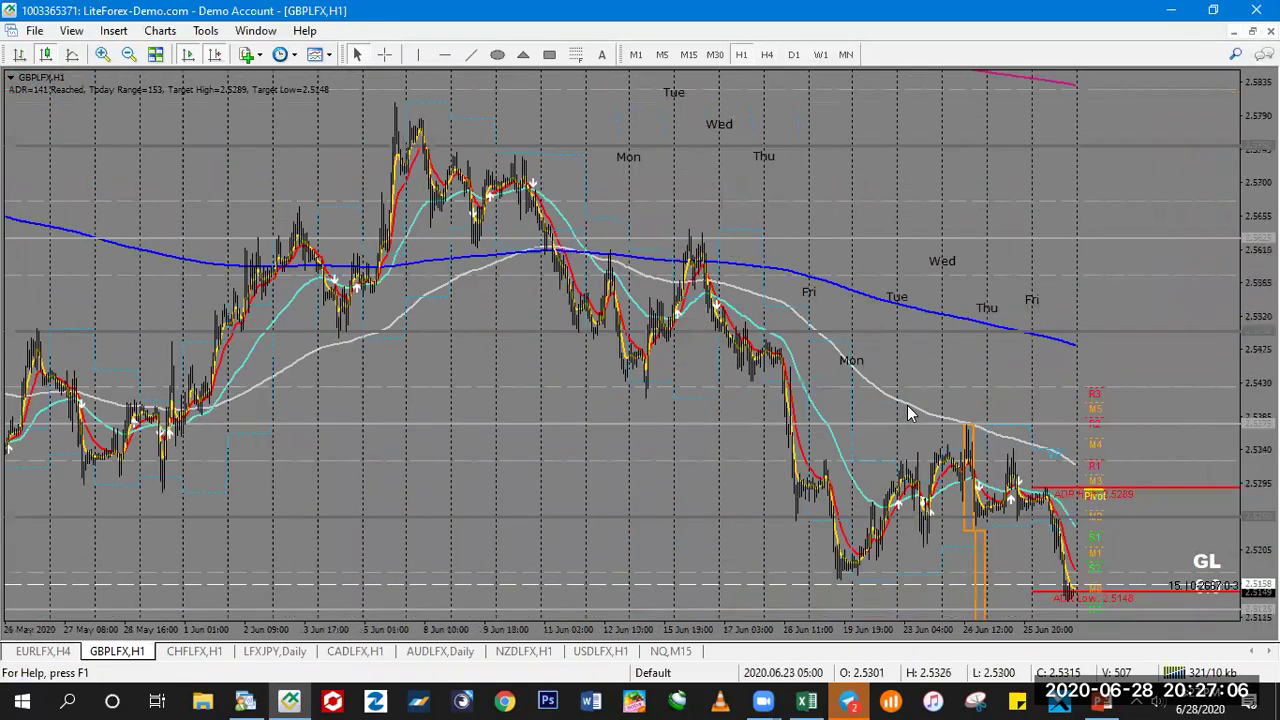
key("plus")
key("plus")
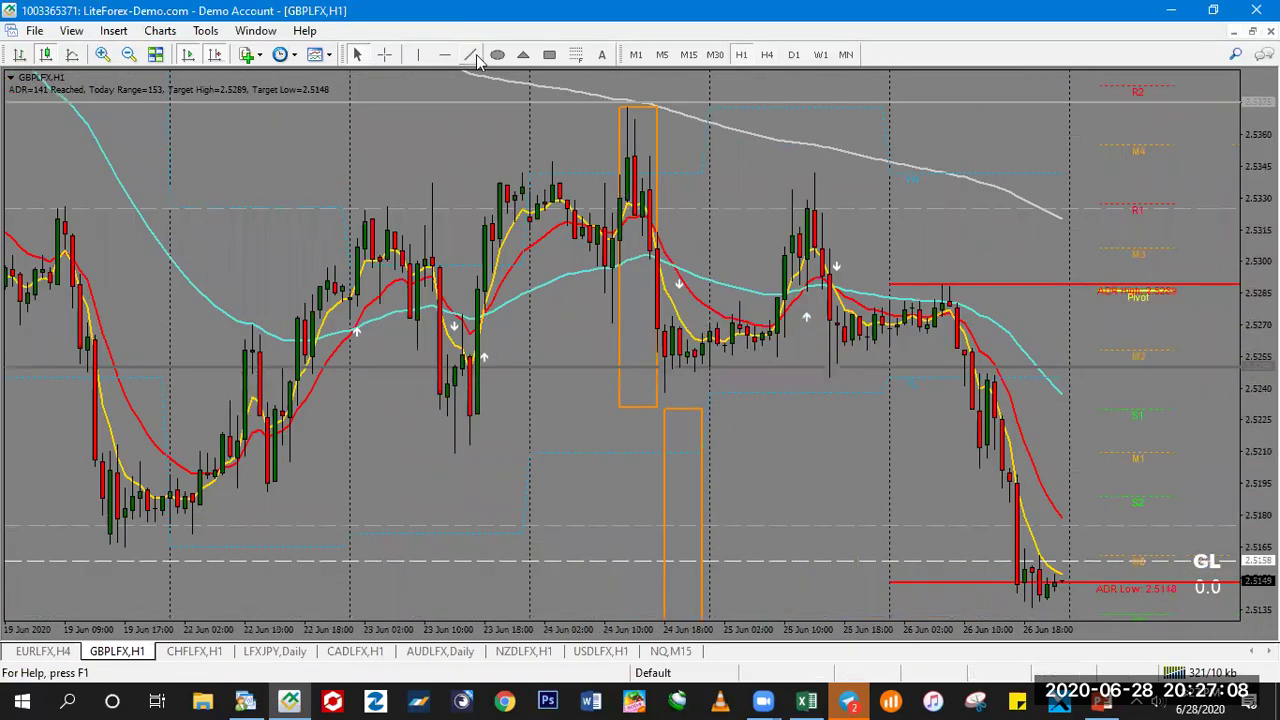
left_click_drag(1070, 581, 1100, 470)
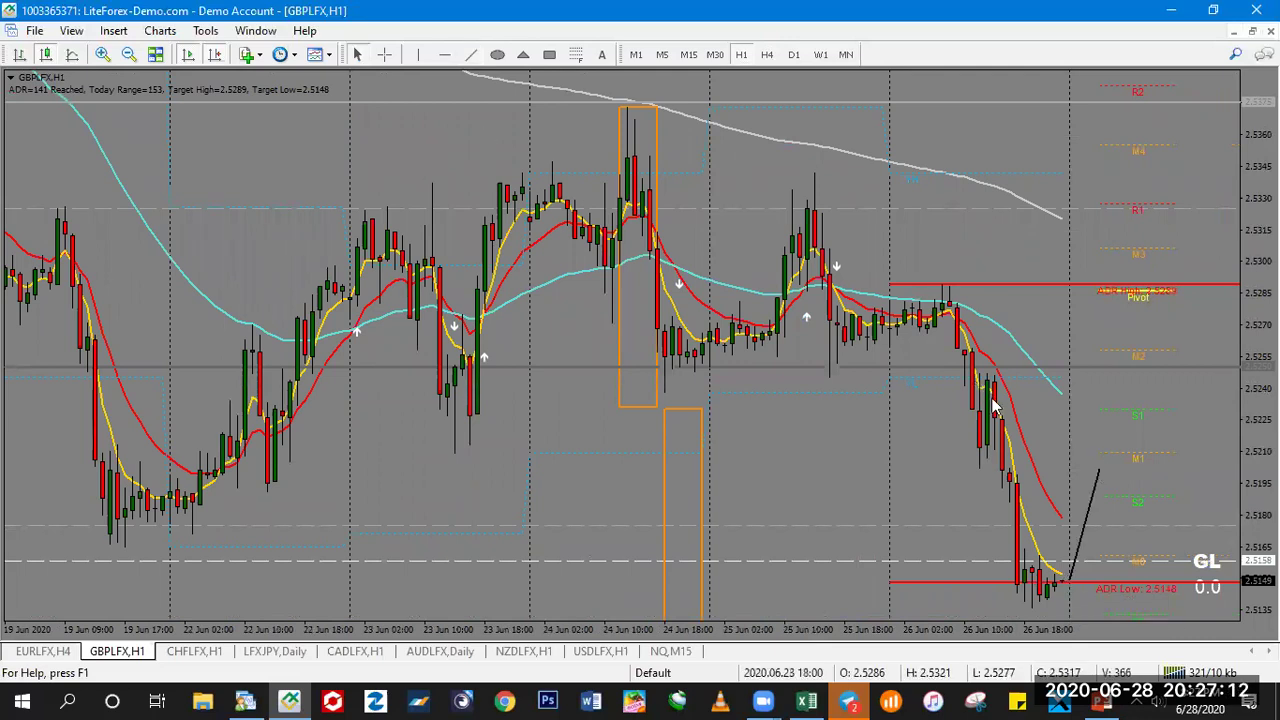
double_click(1100, 470)
left_click_drag(1100, 470, 1106, 427)
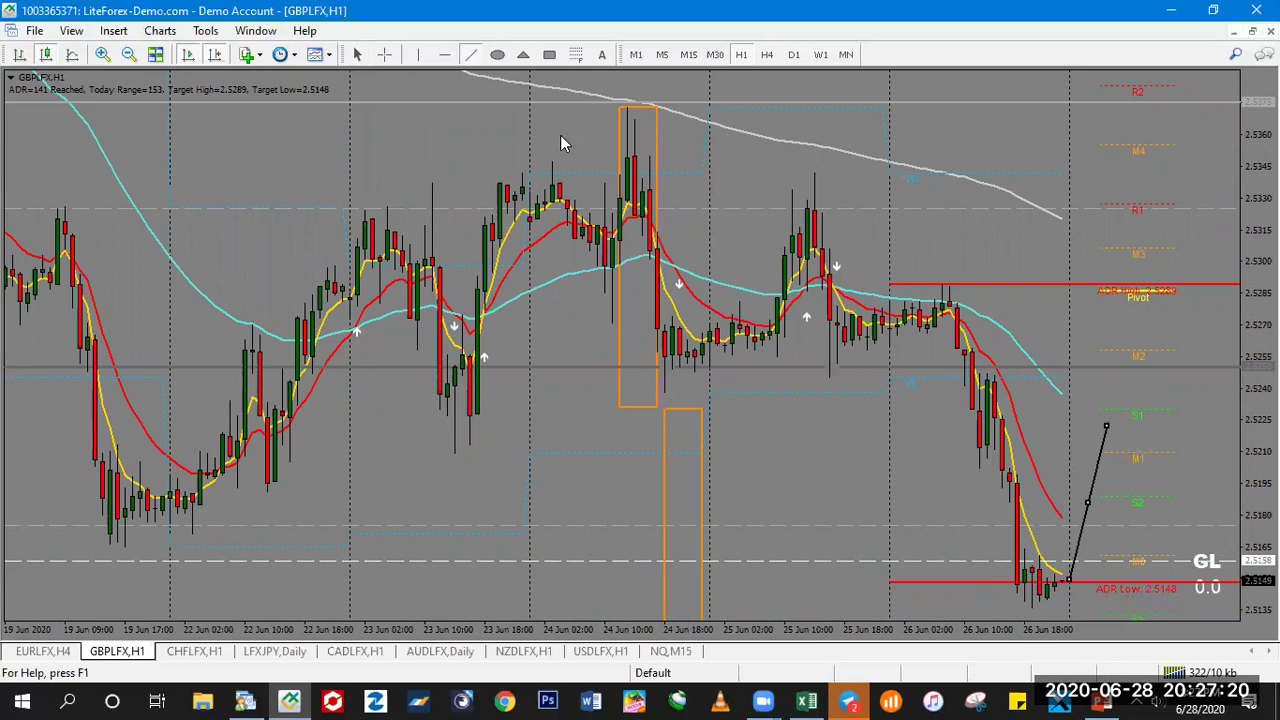
- Continue the projection with a short falling leg to the M1 pivot line and a rising leg up to S1
left_click(471, 54)
mouse_move(1106, 427)
left_mouse_down()
mouse_move(1150, 460)
mouse_move(1136, 458)
mouse_move(1160, 411)
left_mouse_up()
left_click(469, 56)
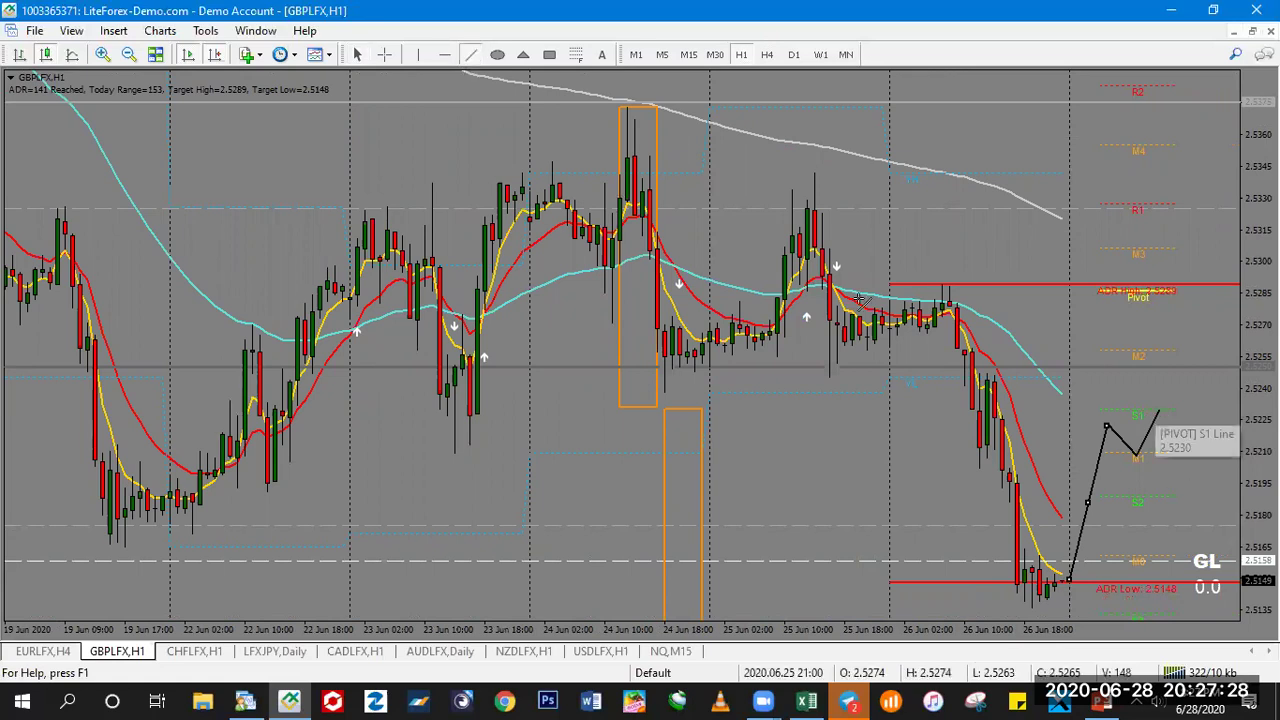
- Delete the first and last rising legs of the projection, keeping only the short falling leg
left_click(358, 54)
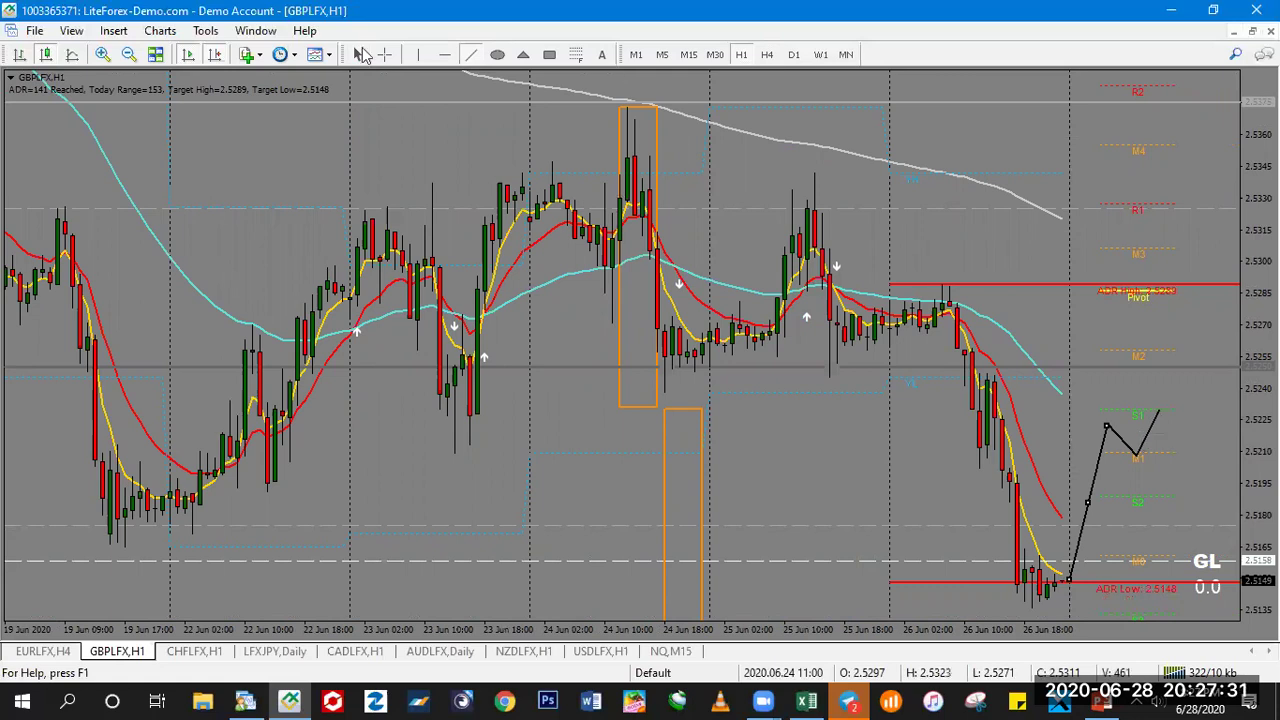
double_click(1146, 429)
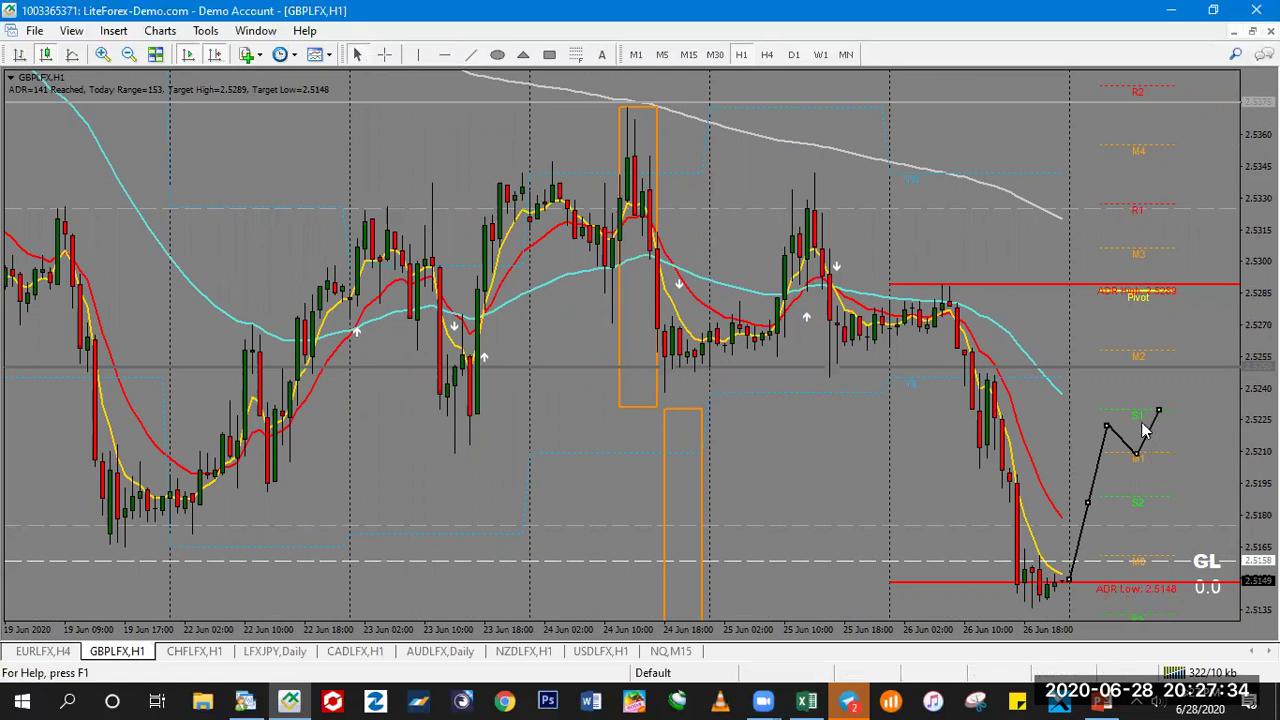
key("Delete")
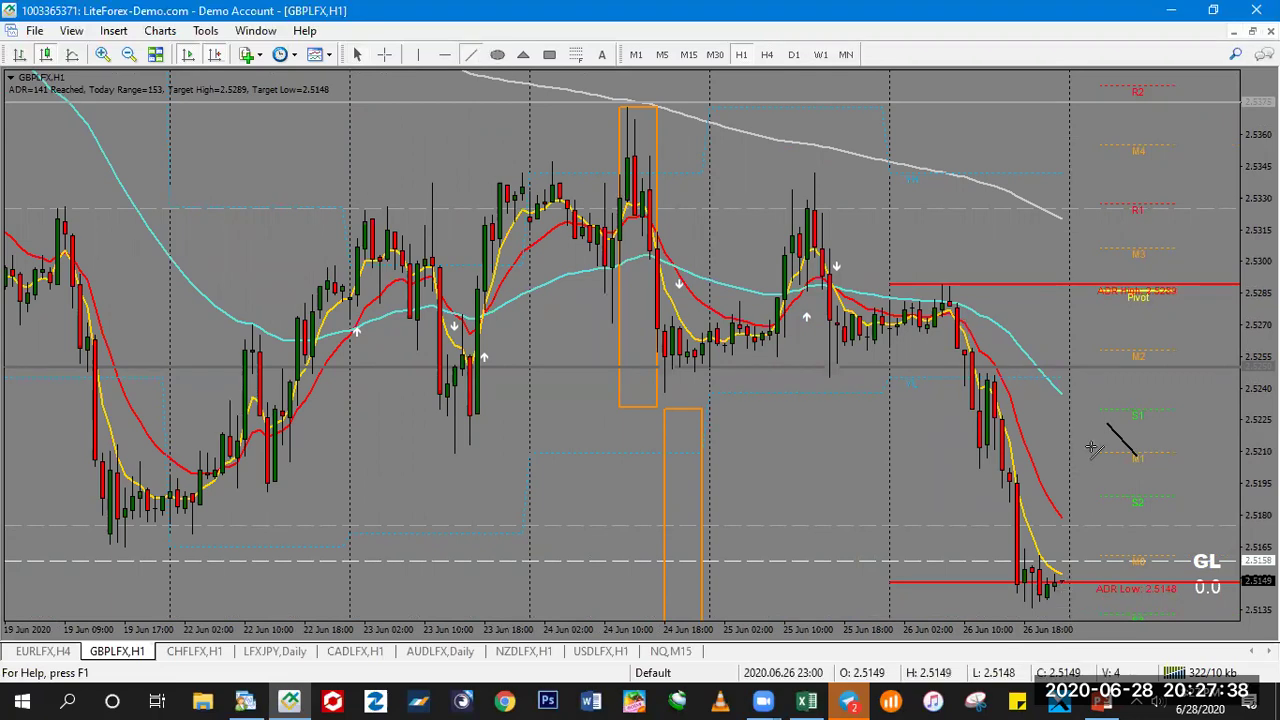
- Redraw the rising leg from Friday's close to about 2.5222 and extend the falling leg down past the 2.5125 level
left_click_drag(1062, 588, 1107, 422)
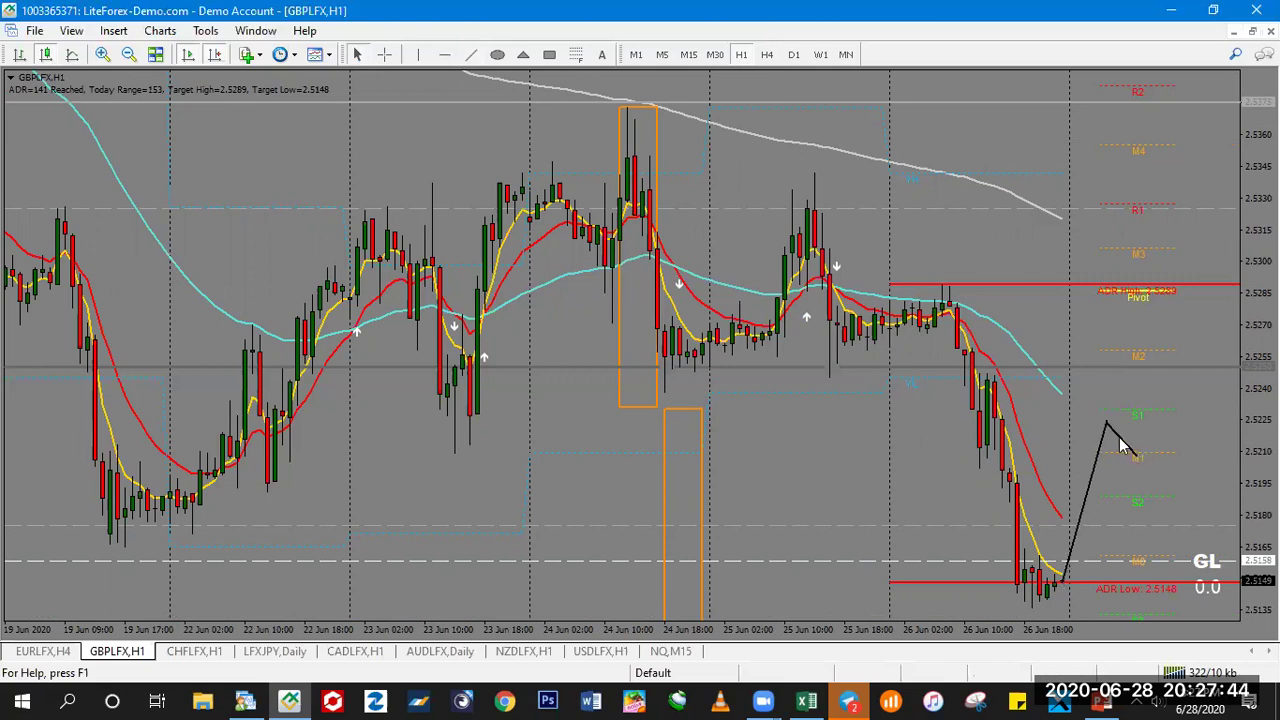
left_click_drag(1106, 424, 1182, 615)
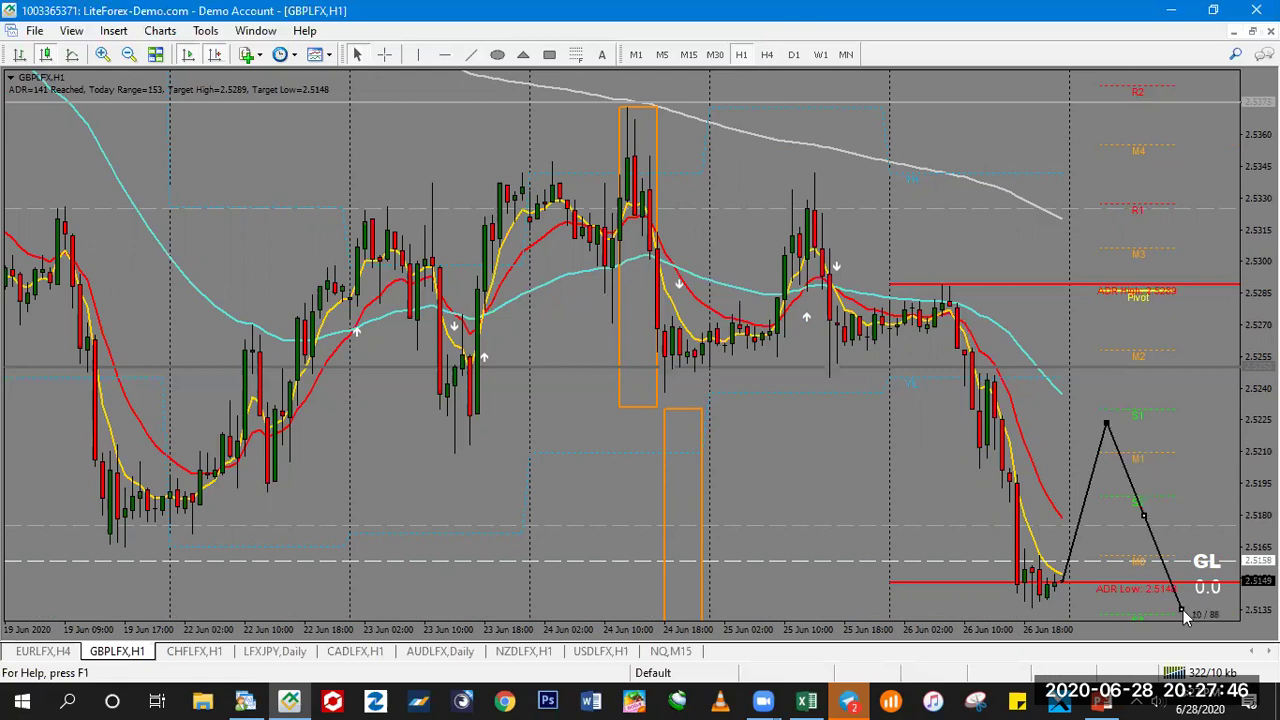
key("minus")
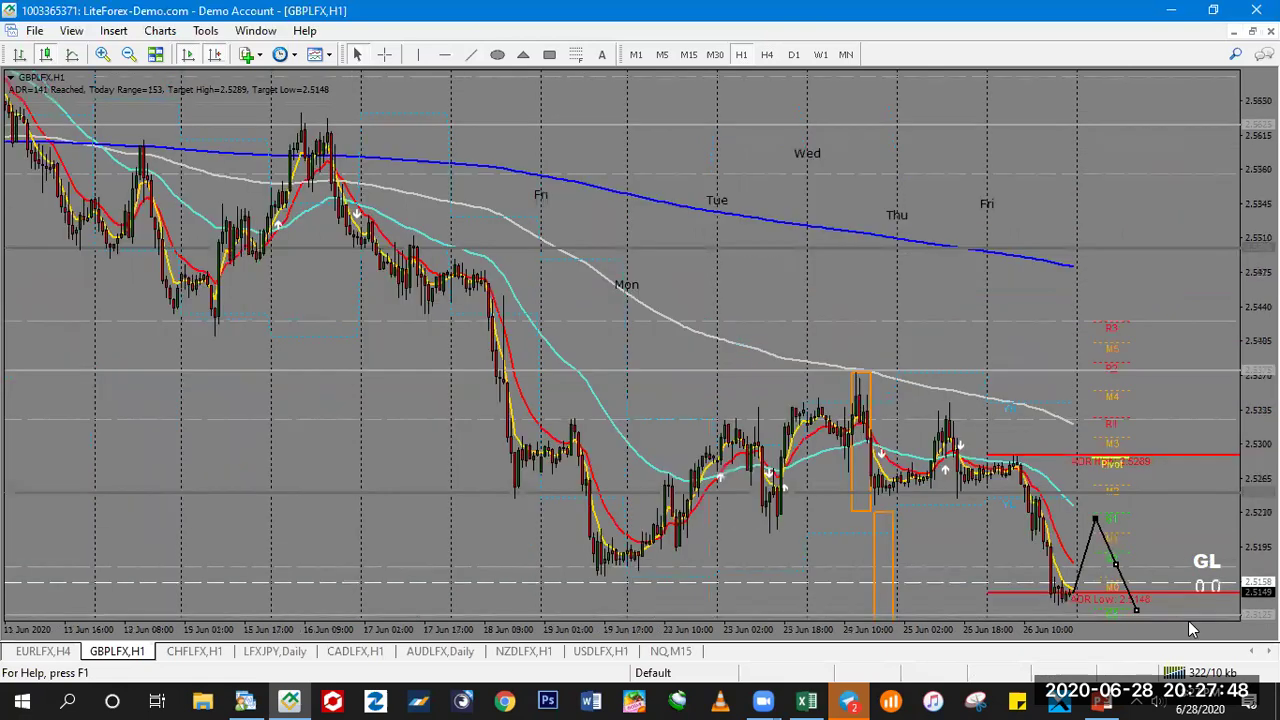
key("minus")
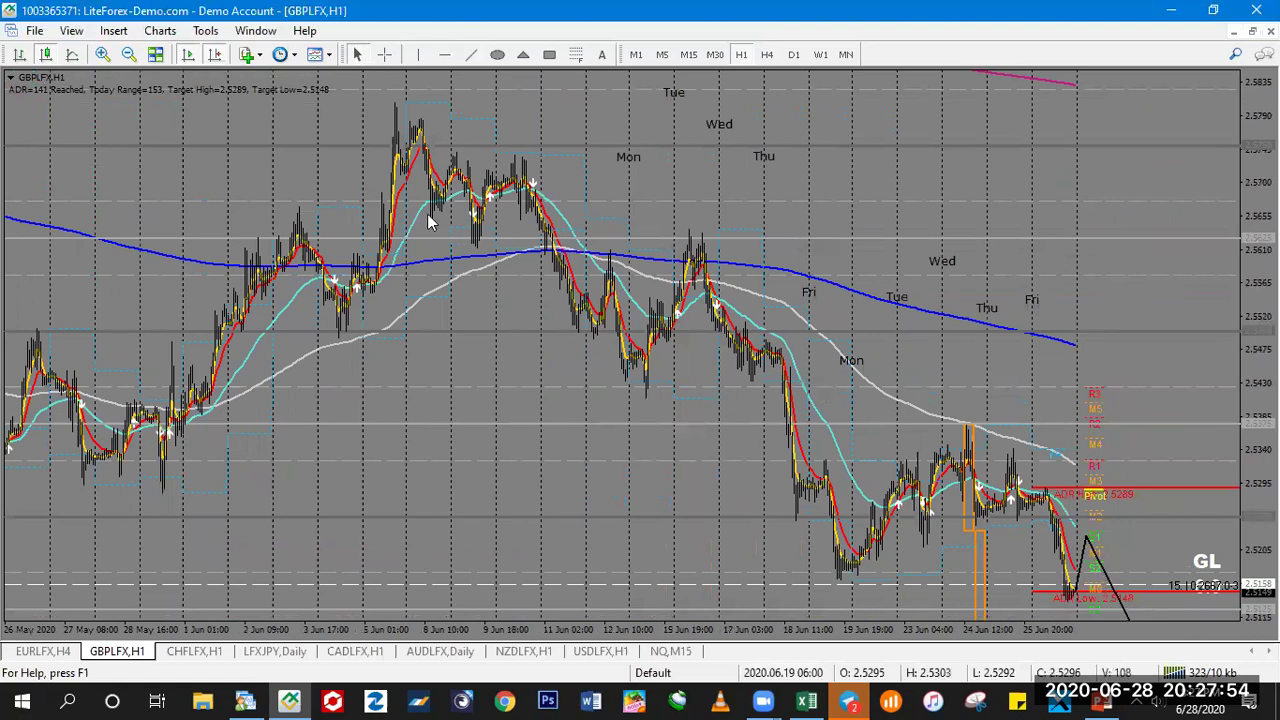
- Save the active GBPLFX H1 chart as is, as the PNG picture GBPLFXH1 on the Desktop, and close its preview
key("plus")
left_click(35, 30)
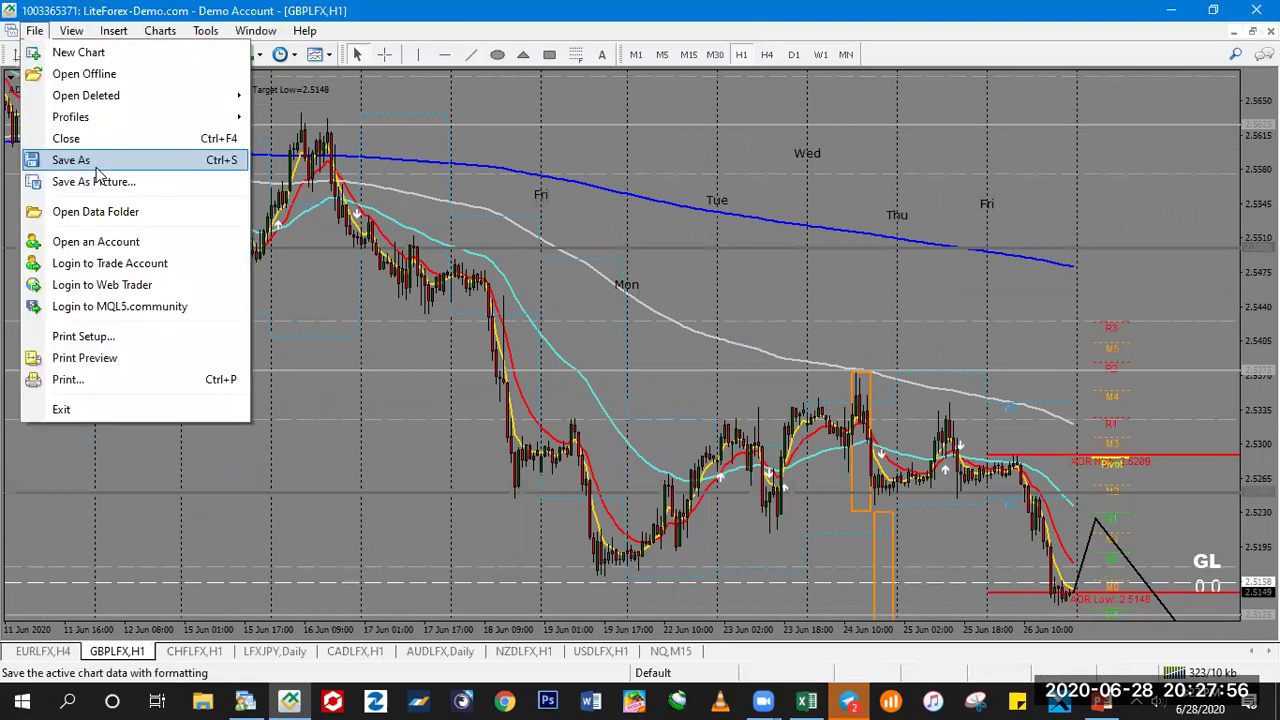
left_click(100, 182)
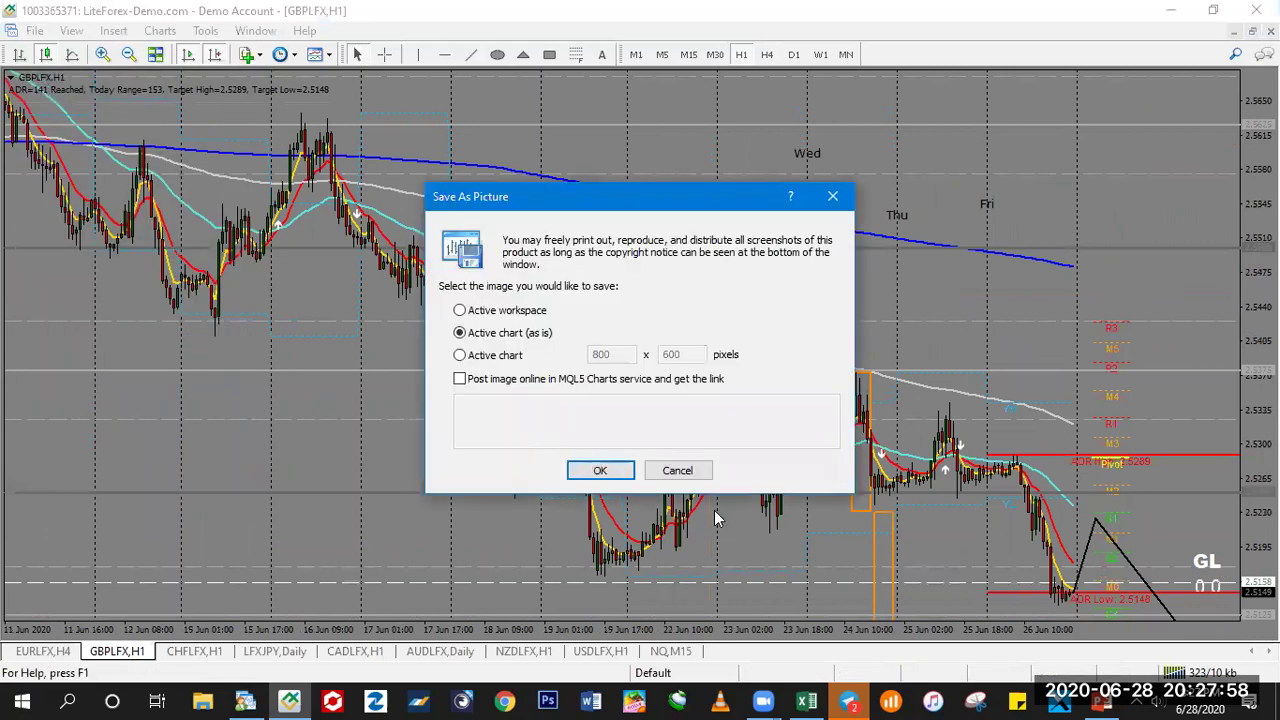
left_click(597, 471)
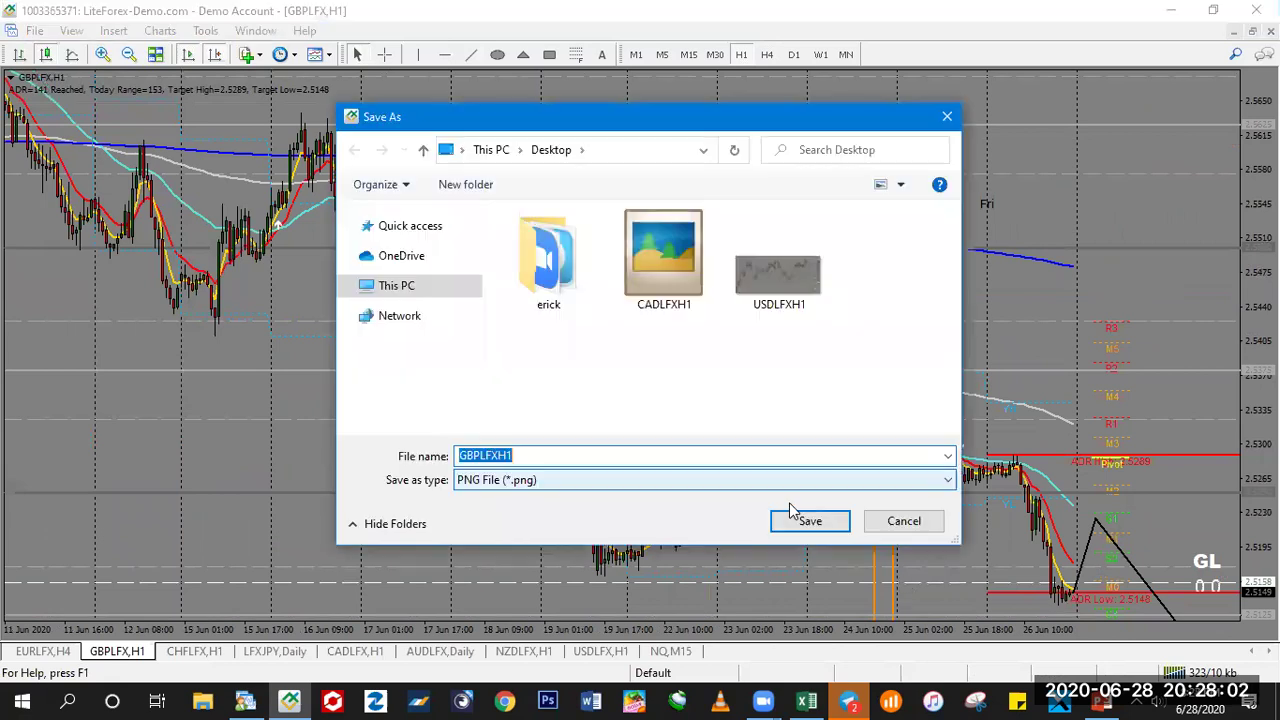
left_click(795, 522)
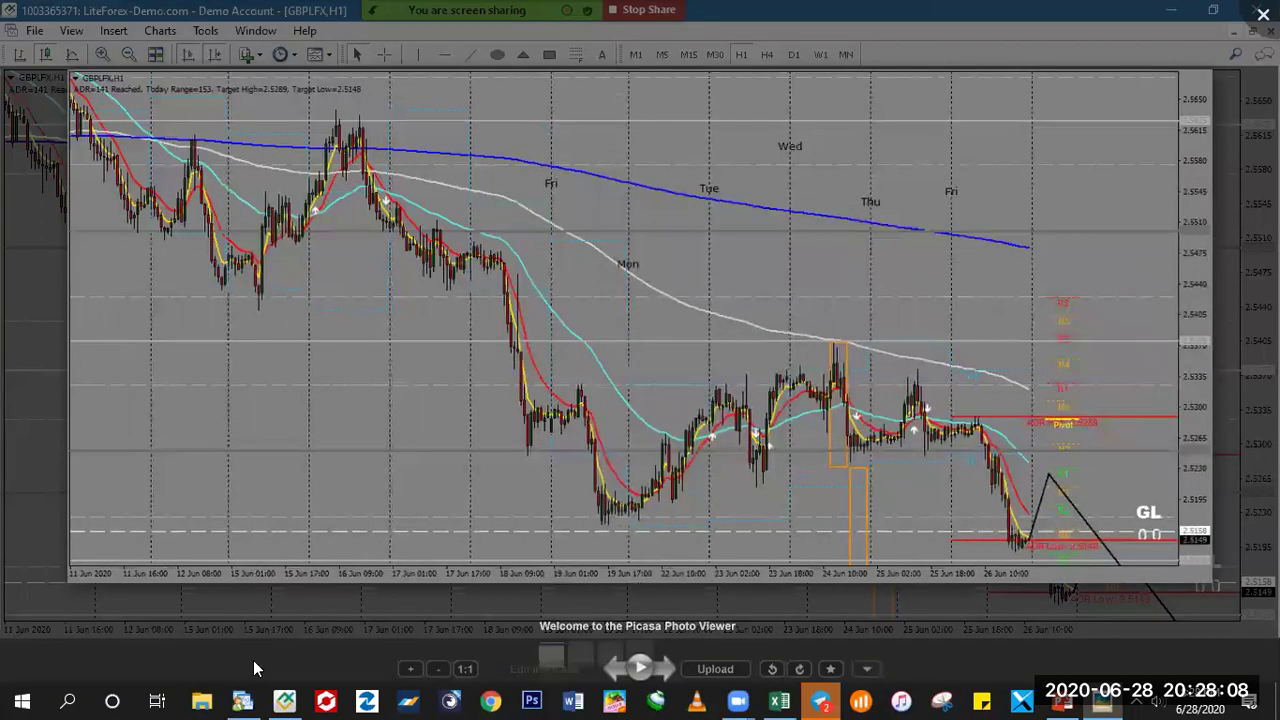
left_click(253, 660)
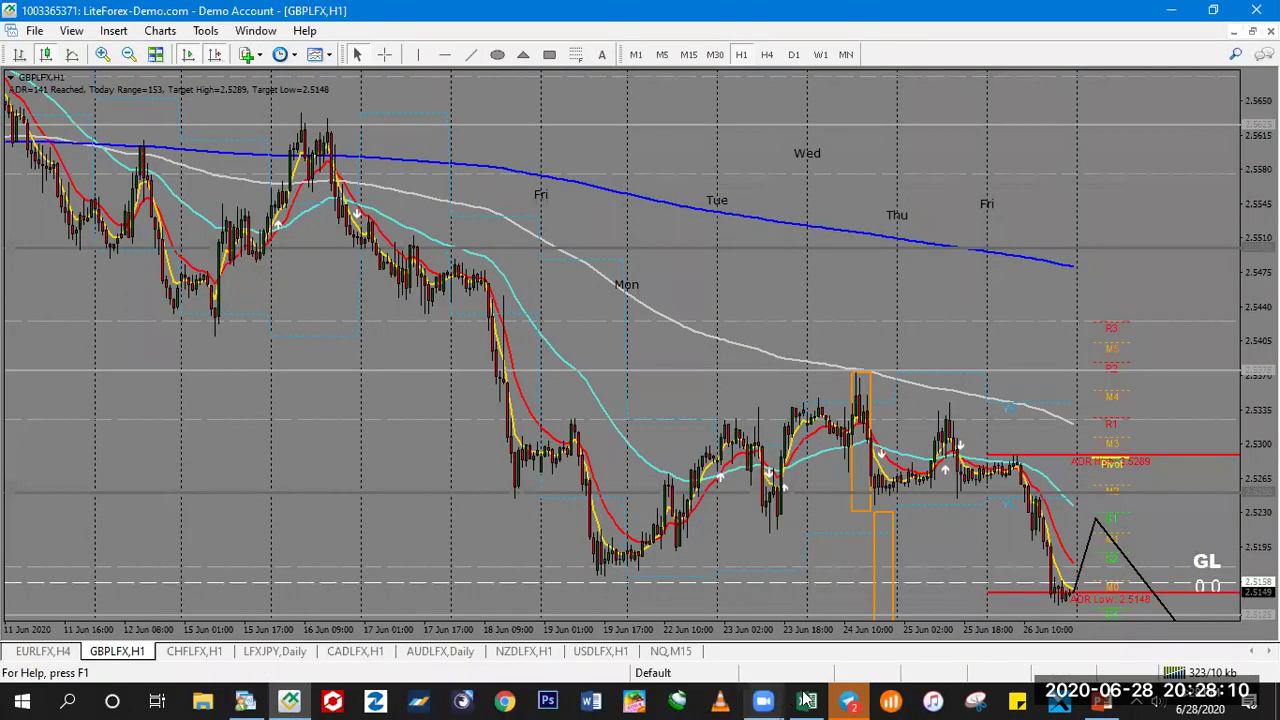
- Switch to the COT SPV workbook in Excel and review the non-commercial longs and shorts for 16/6 and 23/6/2020 on the JPY sheet
key("alt+Tab")
left_click(300, 648)
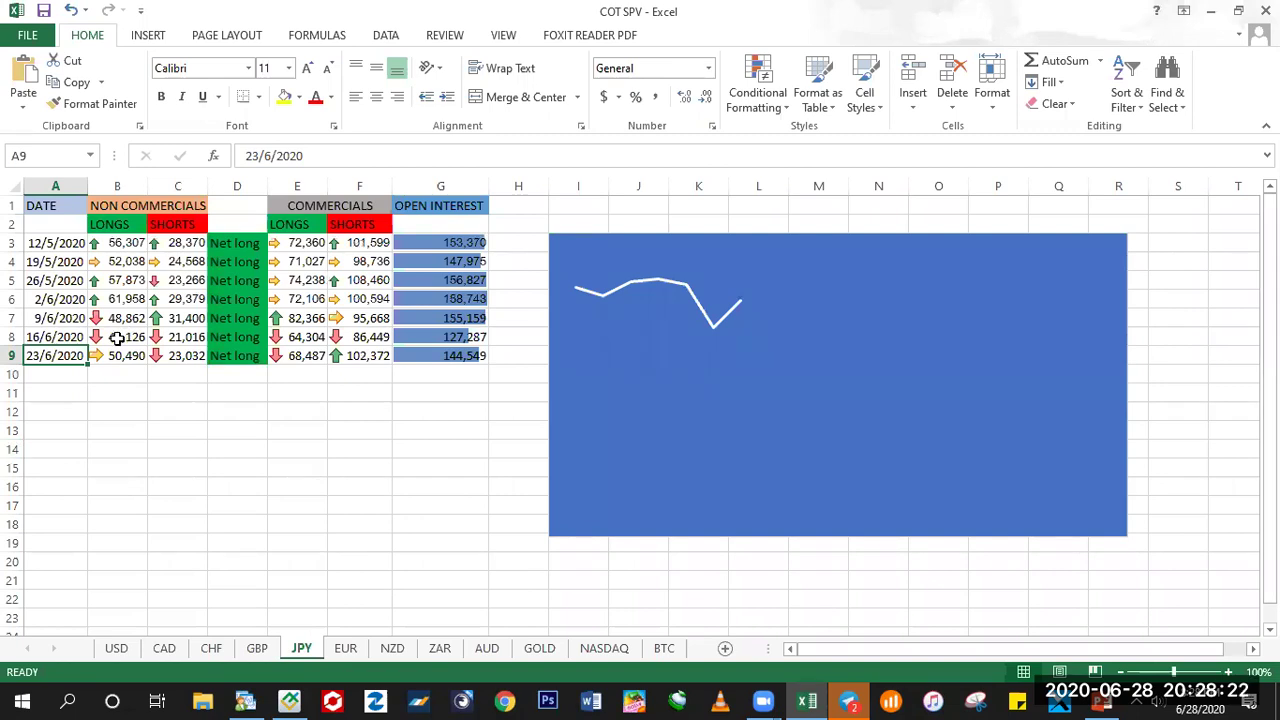
key("Right")
key("Up")
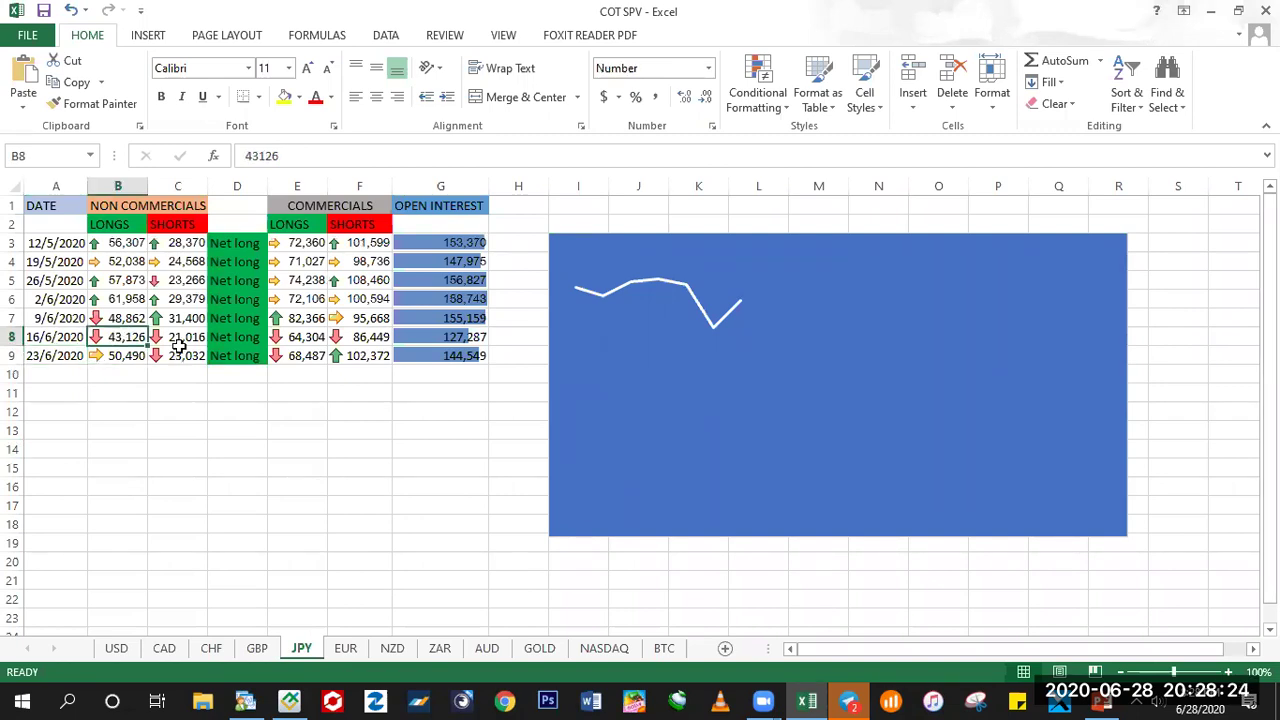
left_click(181, 350)
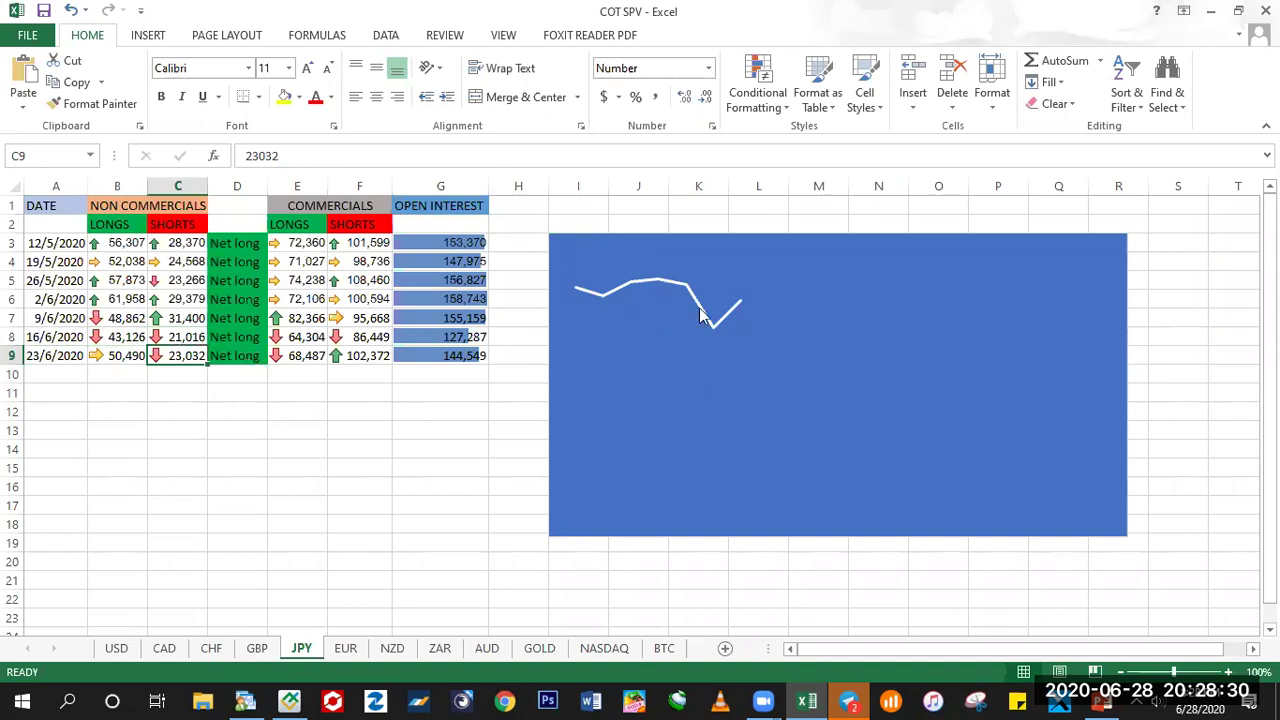
- Return to the MetaTrader terminal and view the LFXJPY chart on the Weekly and Monthly timeframes
left_click(278, 698)
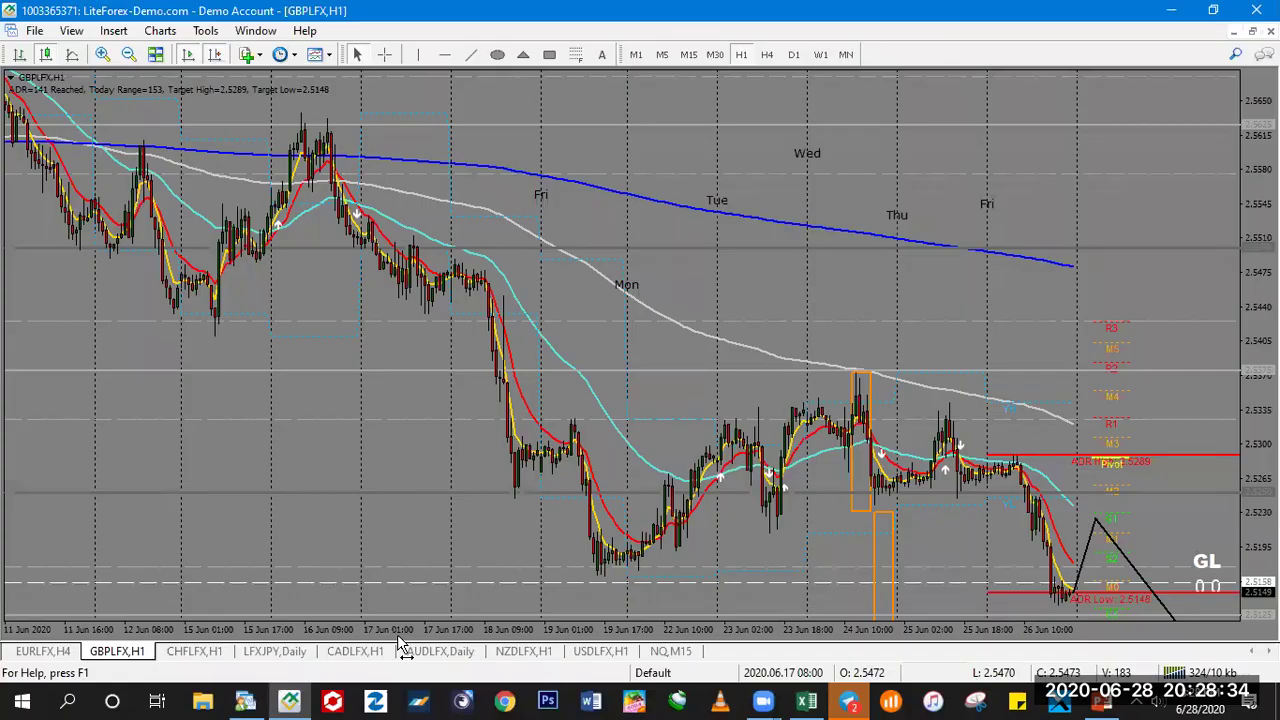
left_click(280, 651)
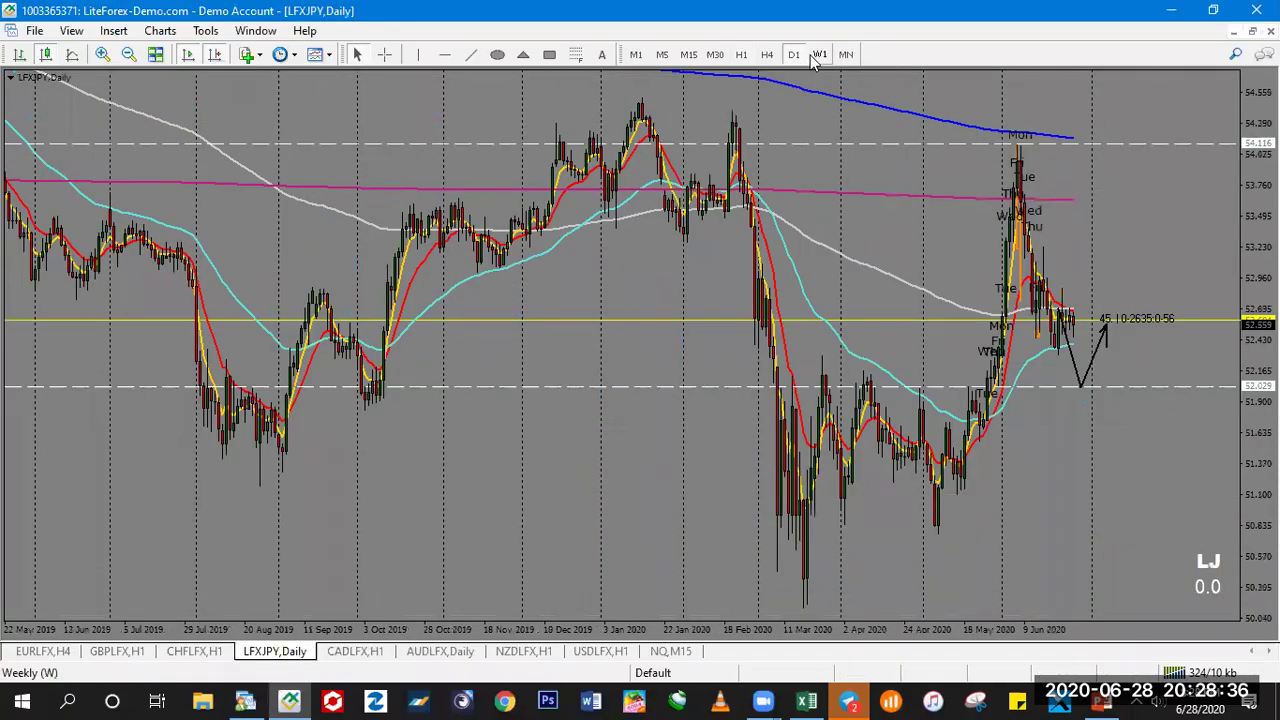
left_click(820, 54)
left_click(845, 55)
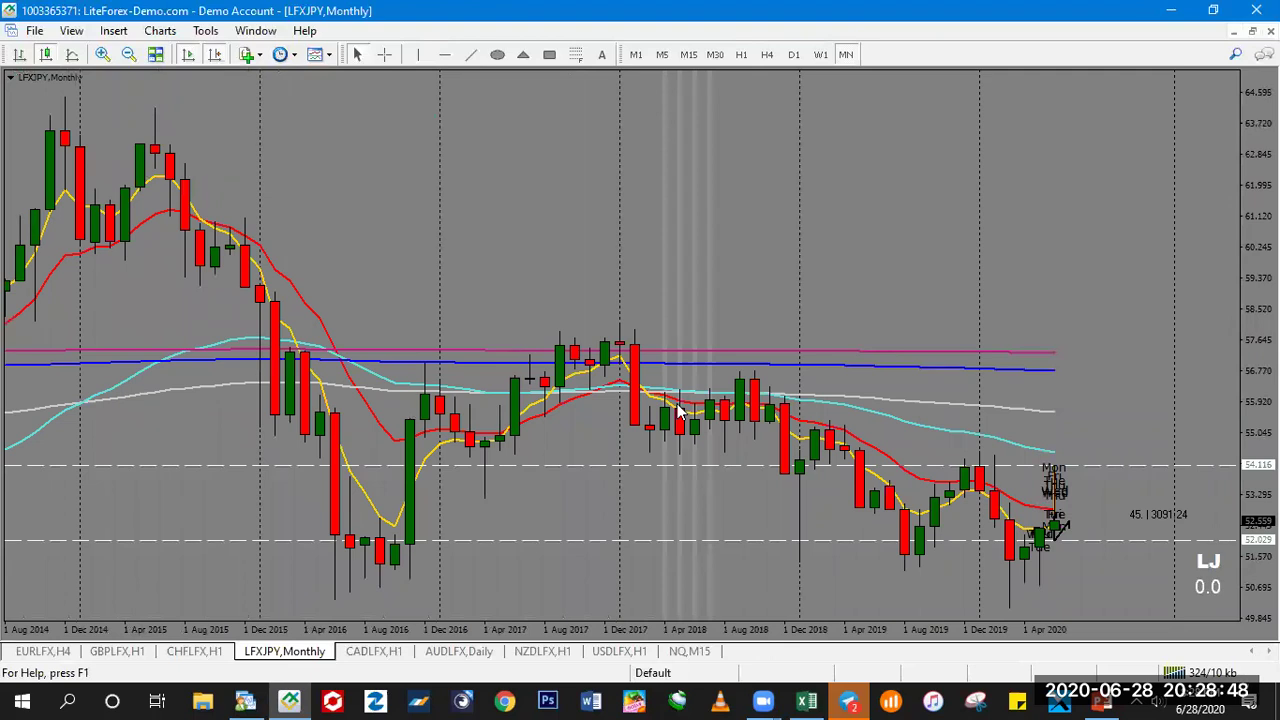
- Draw a horizontal support trendline on the Monthly LFXJPY chart from the August 2019 low across to the June 2020 candle
key("plus")
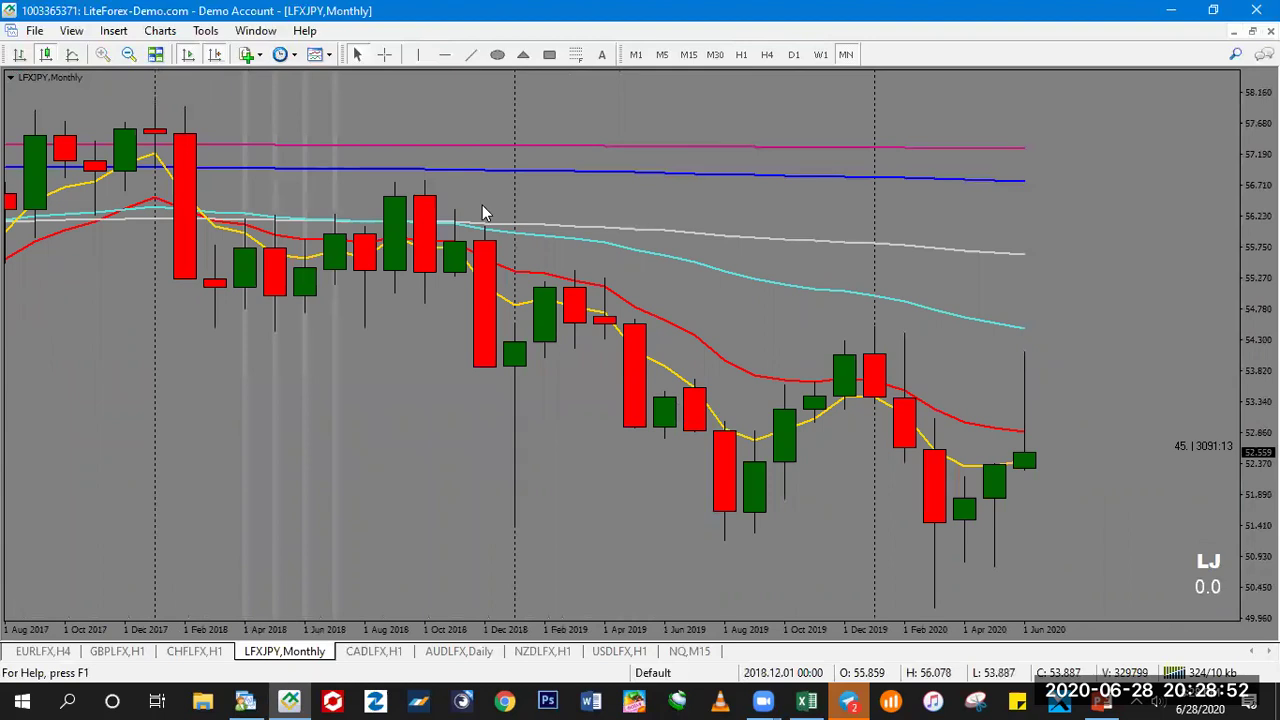
left_click(470, 55)
left_click_drag(724, 540, 1025, 540)
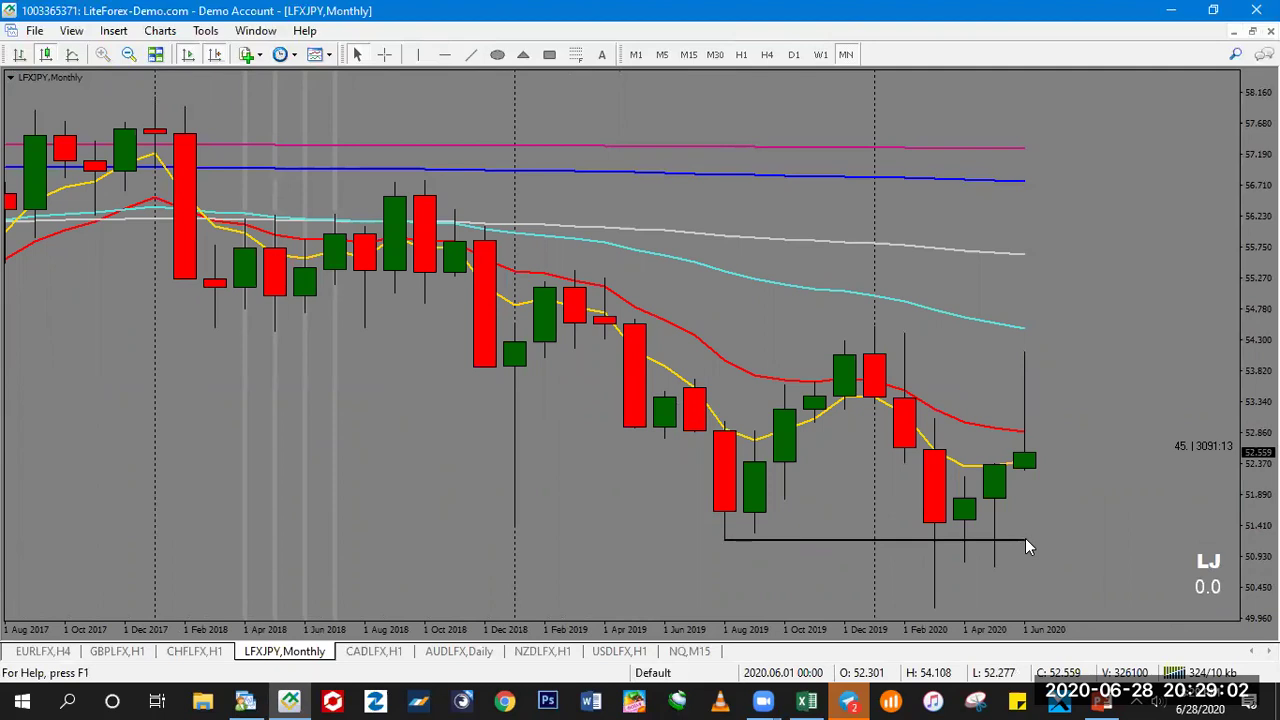
- Mark the Monthly LFXJPY range with horizontal lines at the 50.321 lows and the 54.364 highs
key("minus")
key("minus")
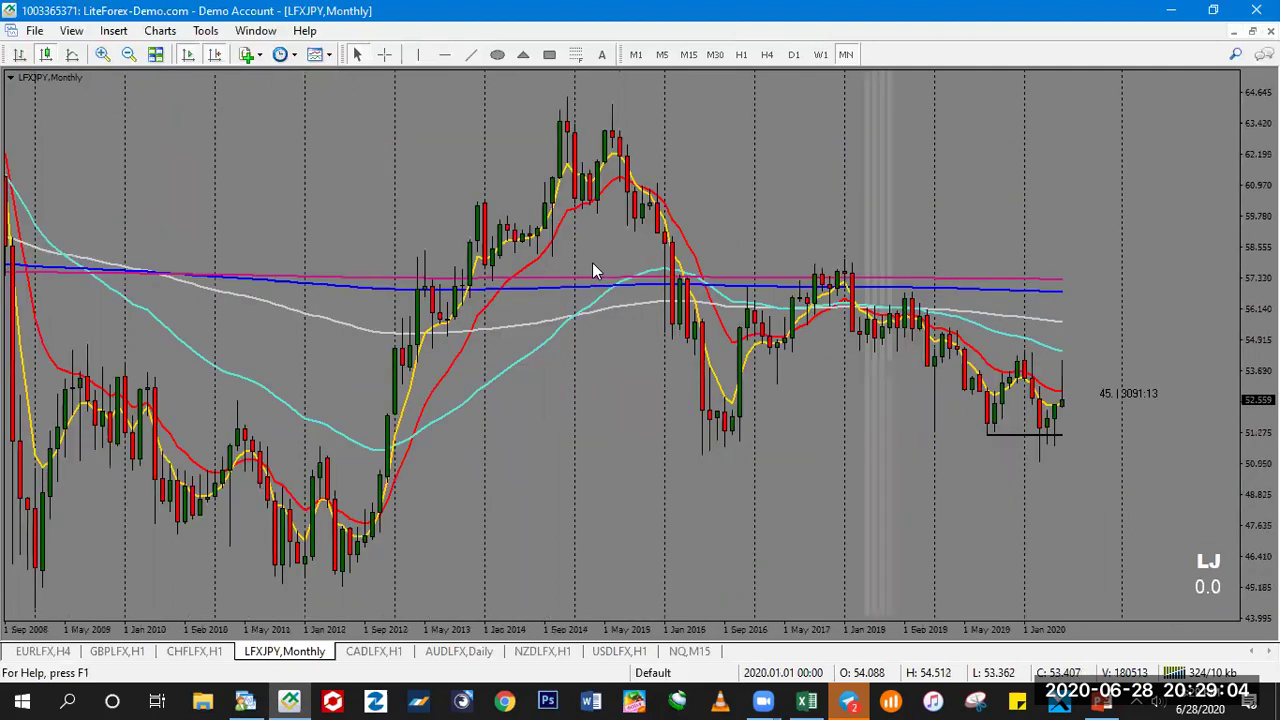
left_click(444, 56)
key("Escape")
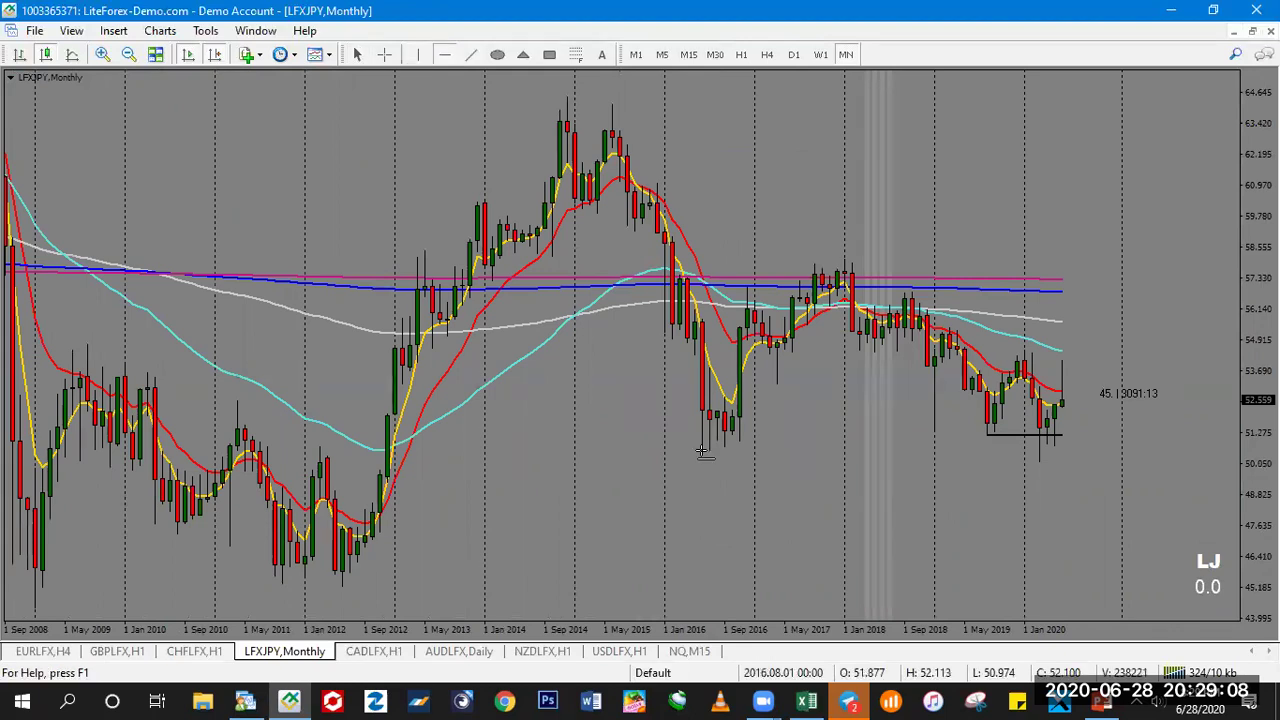
left_click(1076, 458)
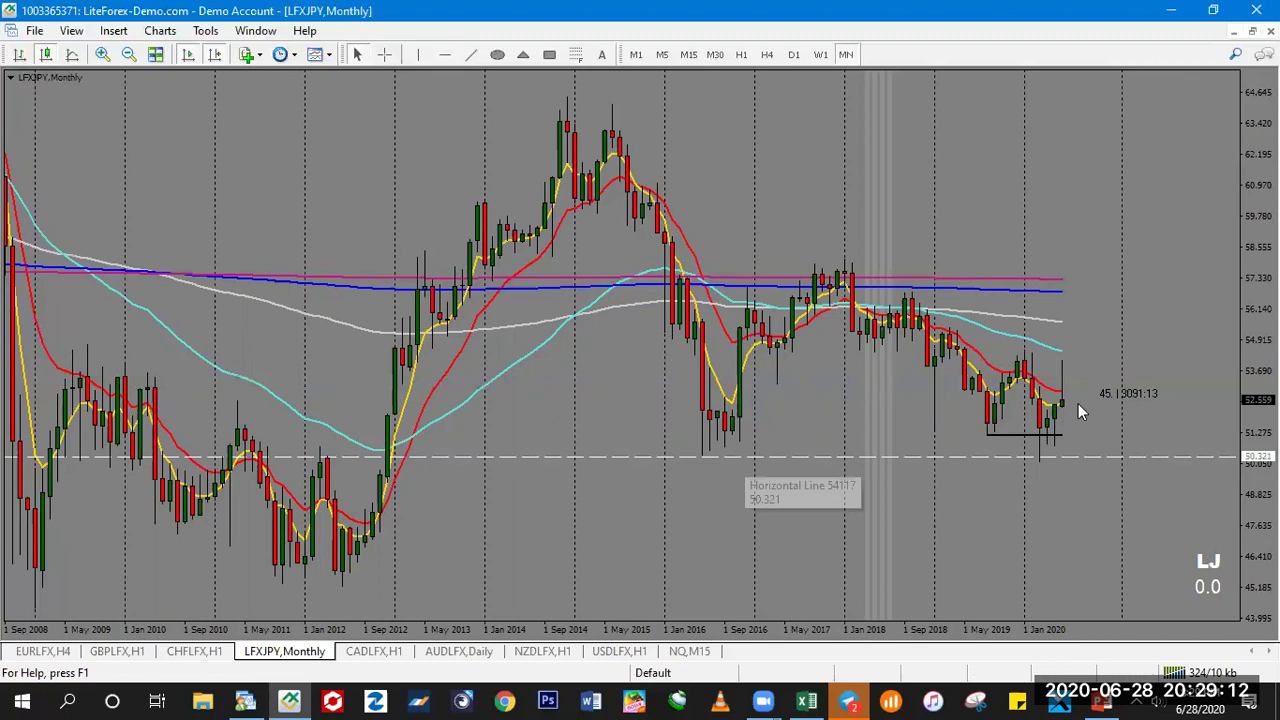
key("plus")
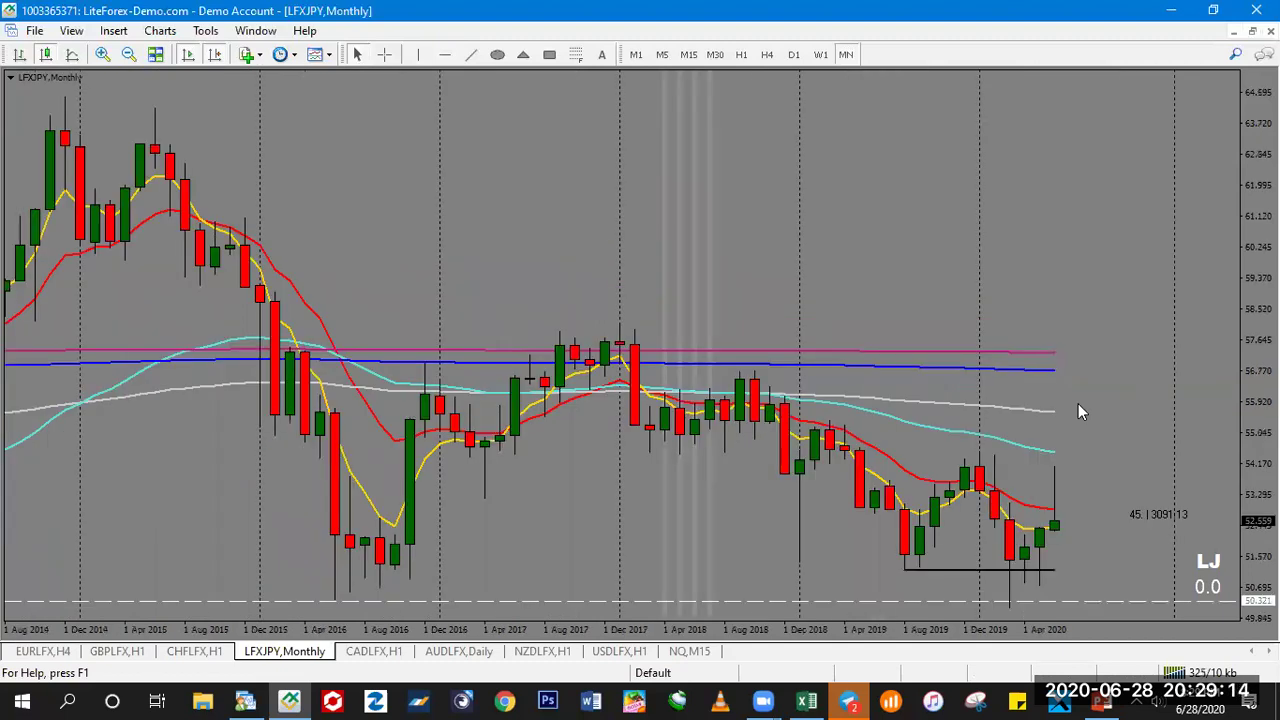
left_click(966, 458)
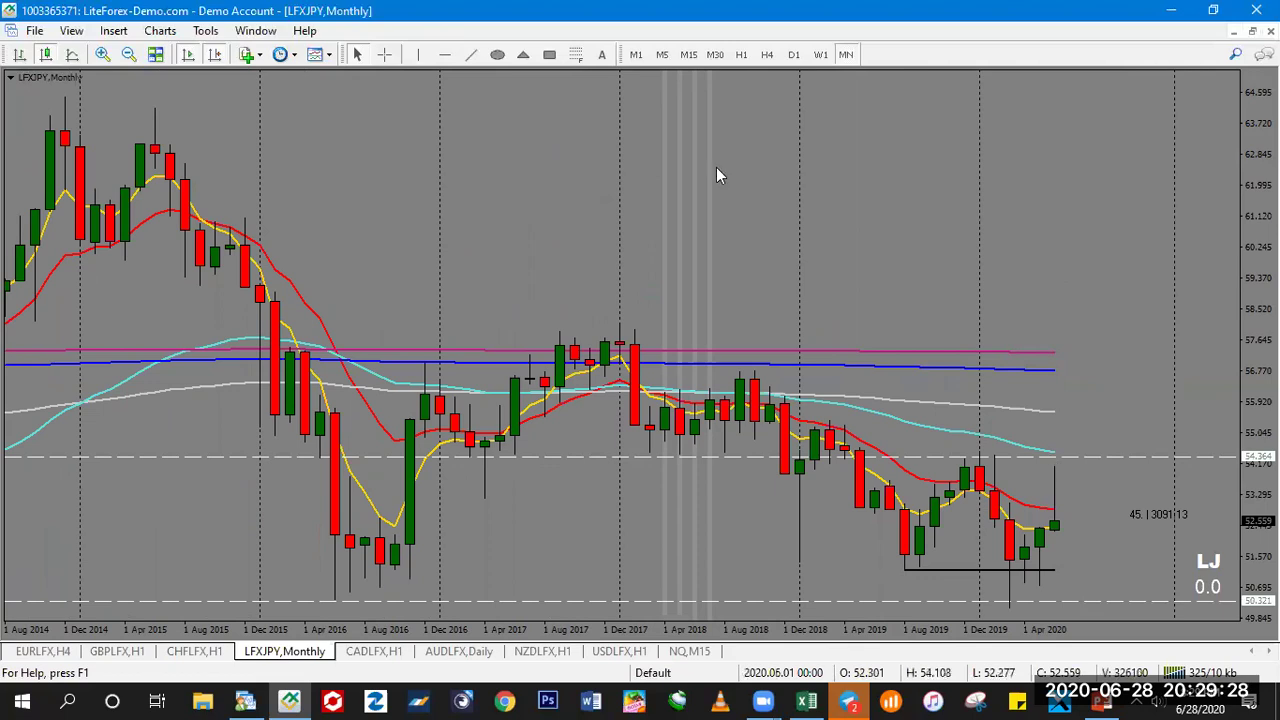
- Review LFXJPY on the Weekly timeframe, examining the latest candle against the 13-period moving average
left_click(818, 55)
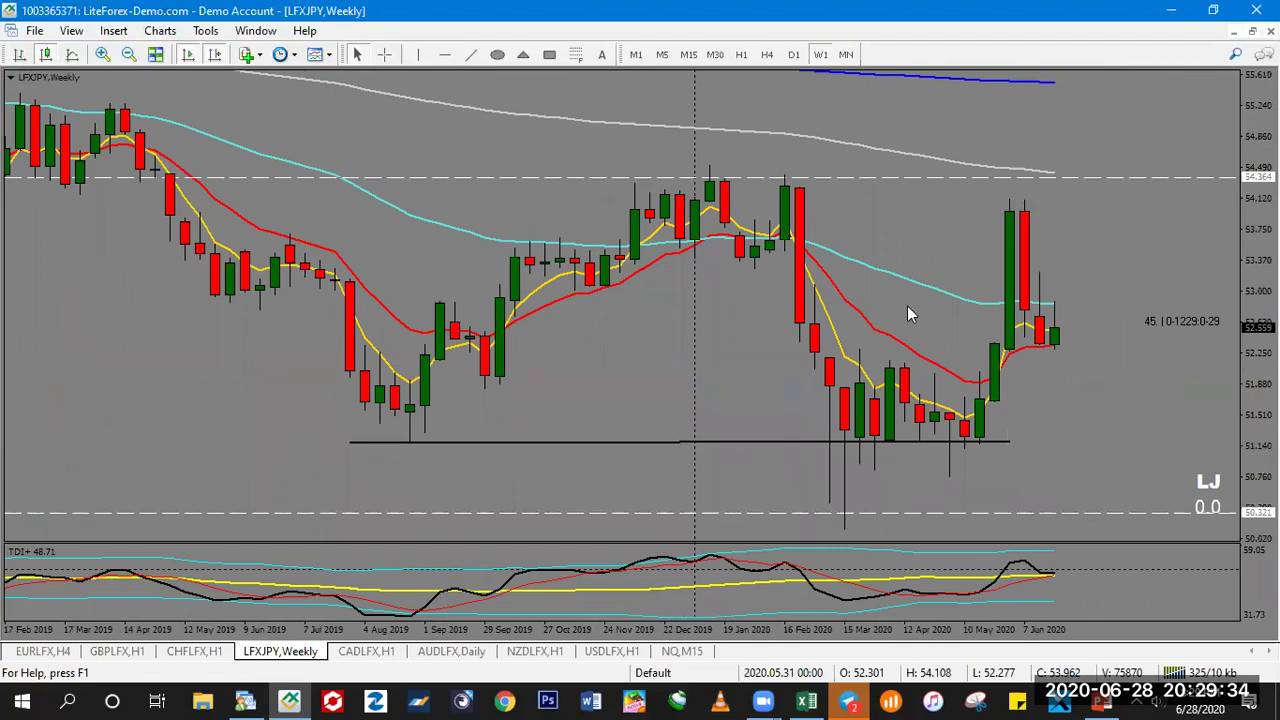
mouse_move(1050, 350)
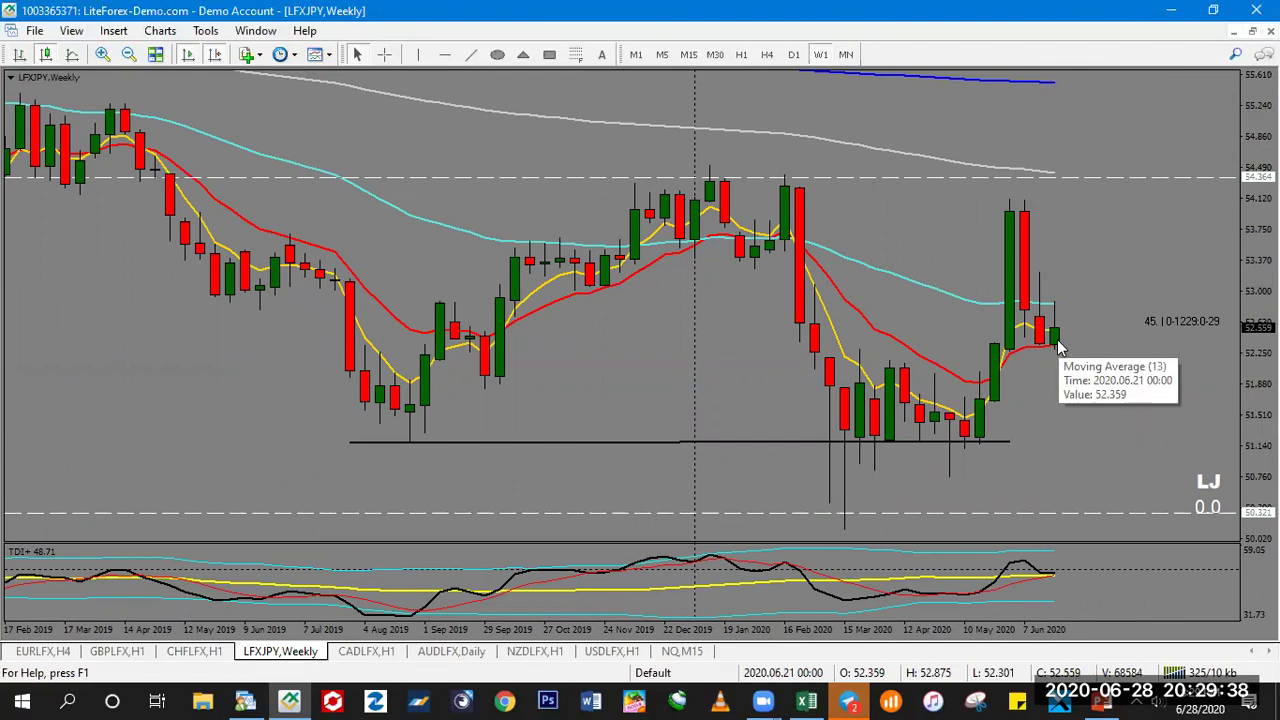
key("plus")
key("minus")
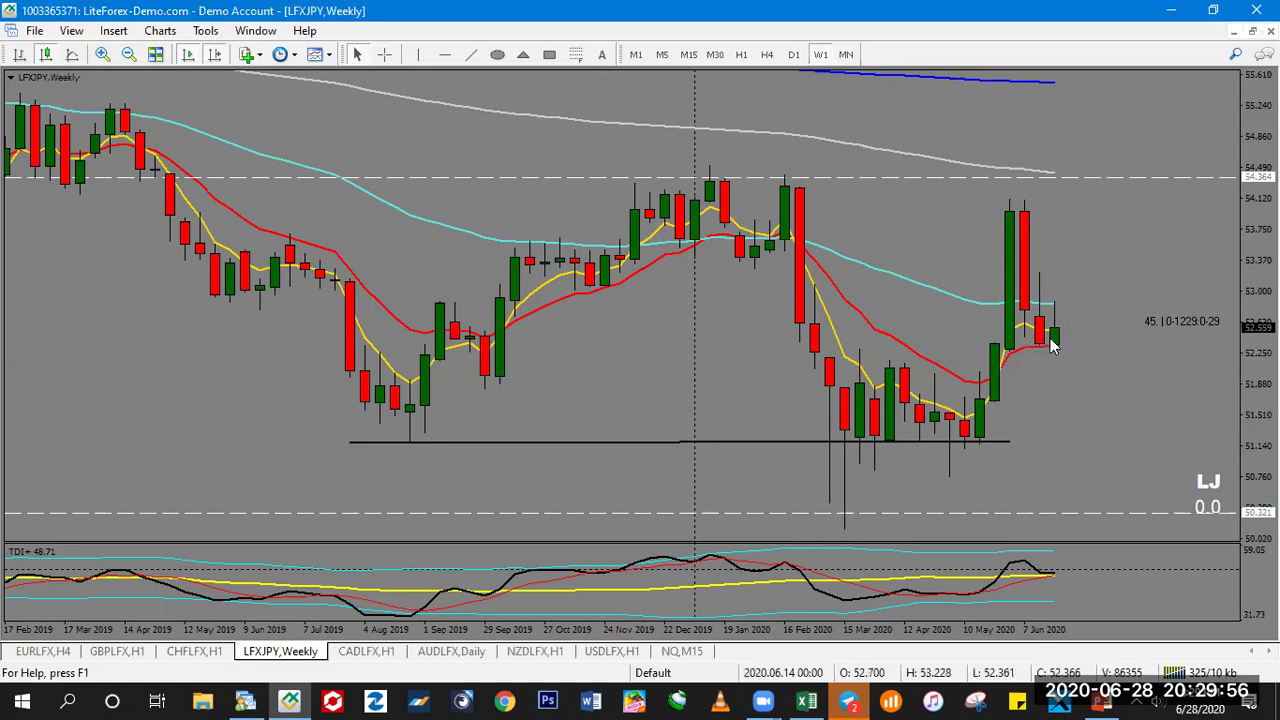
- Mark the Daily LFXJPY chart with horizontal lines at 52.269 and 52.029
left_click(794, 56)
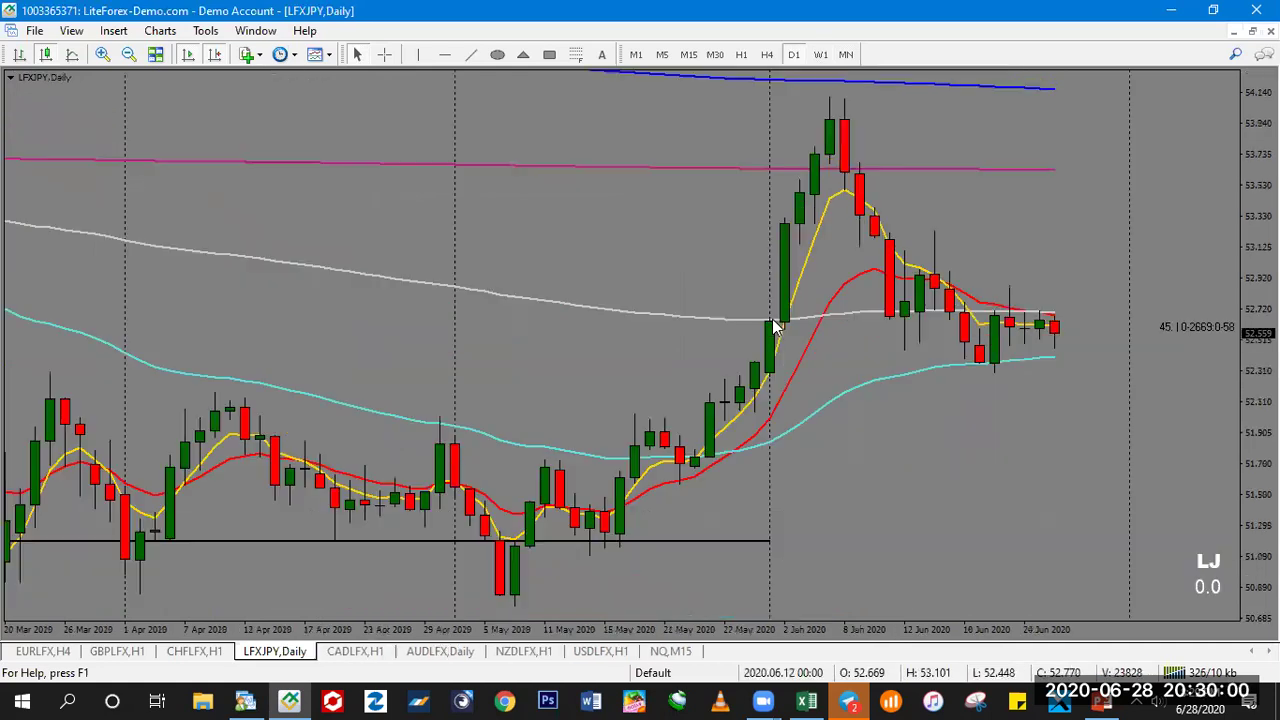
left_click(446, 58)
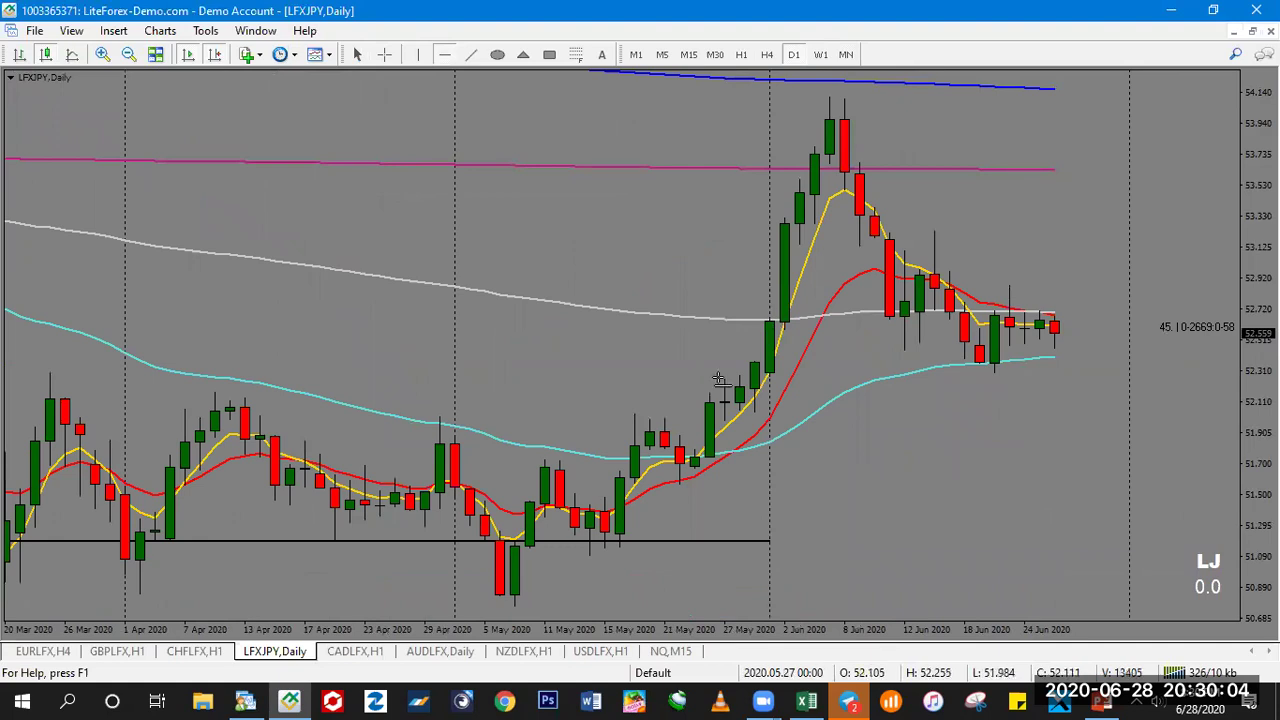
left_click(790, 377)
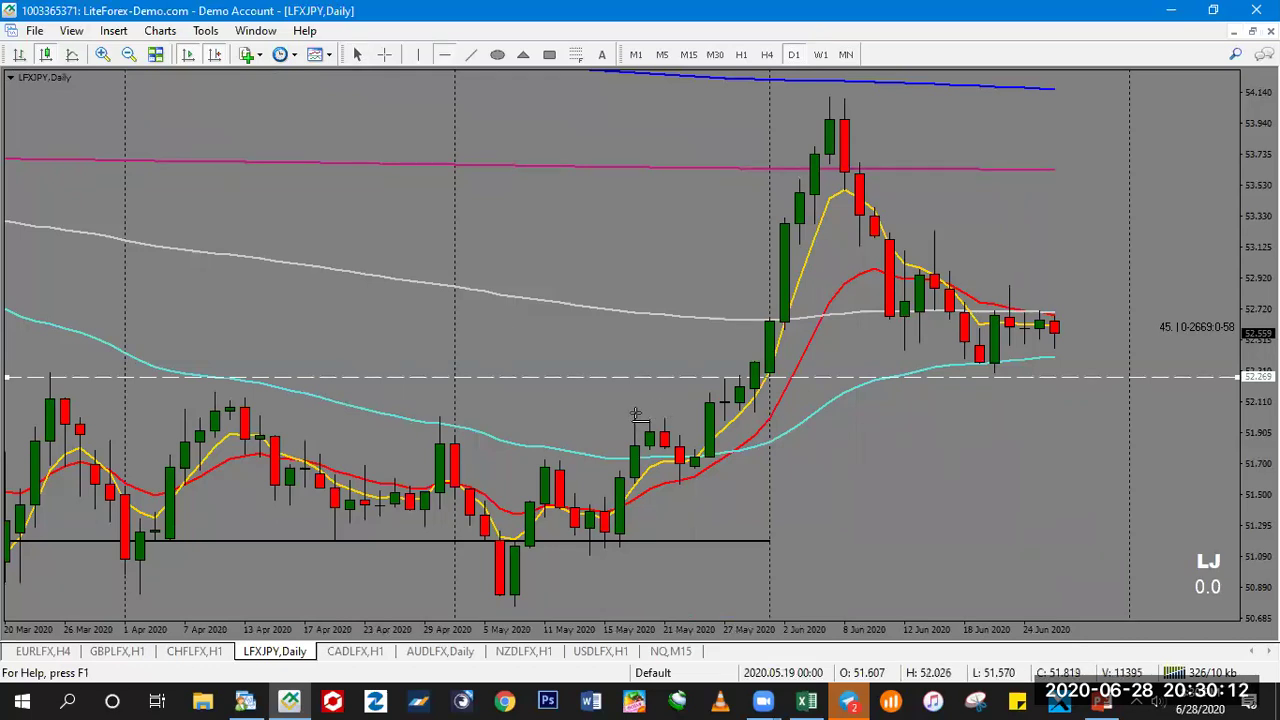
left_click(635, 413)
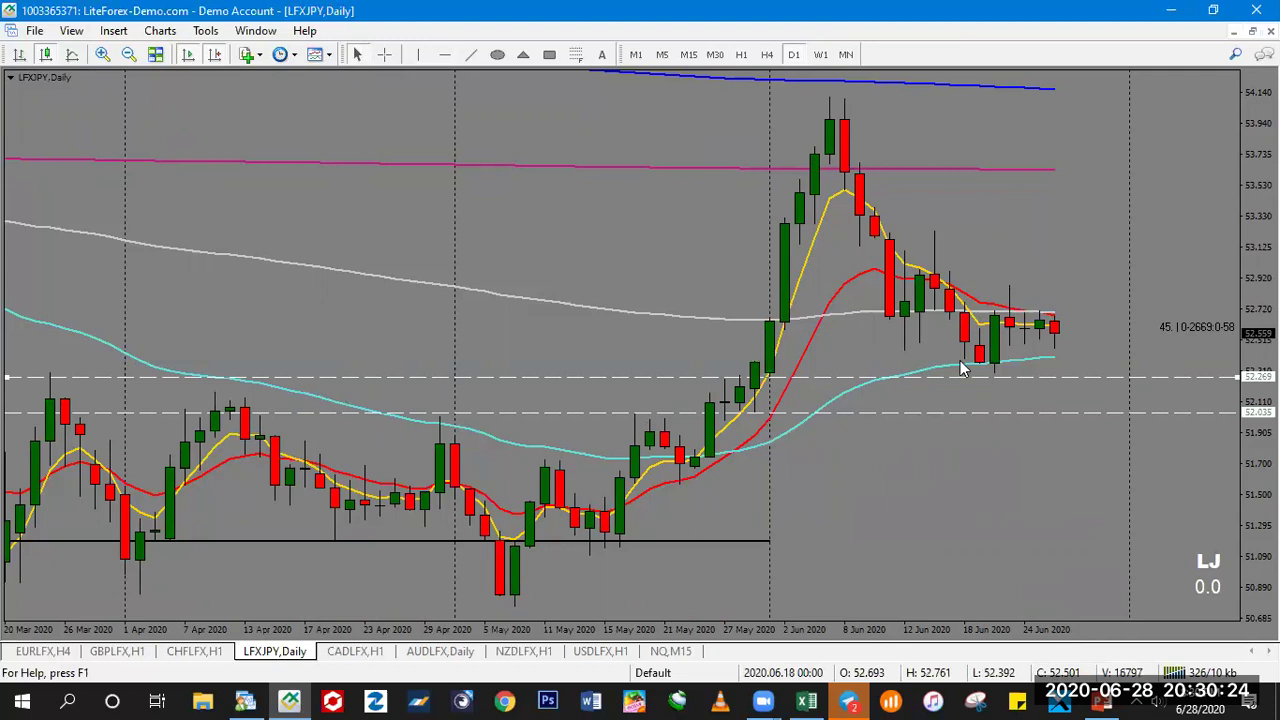
mouse_move(1086, 408)
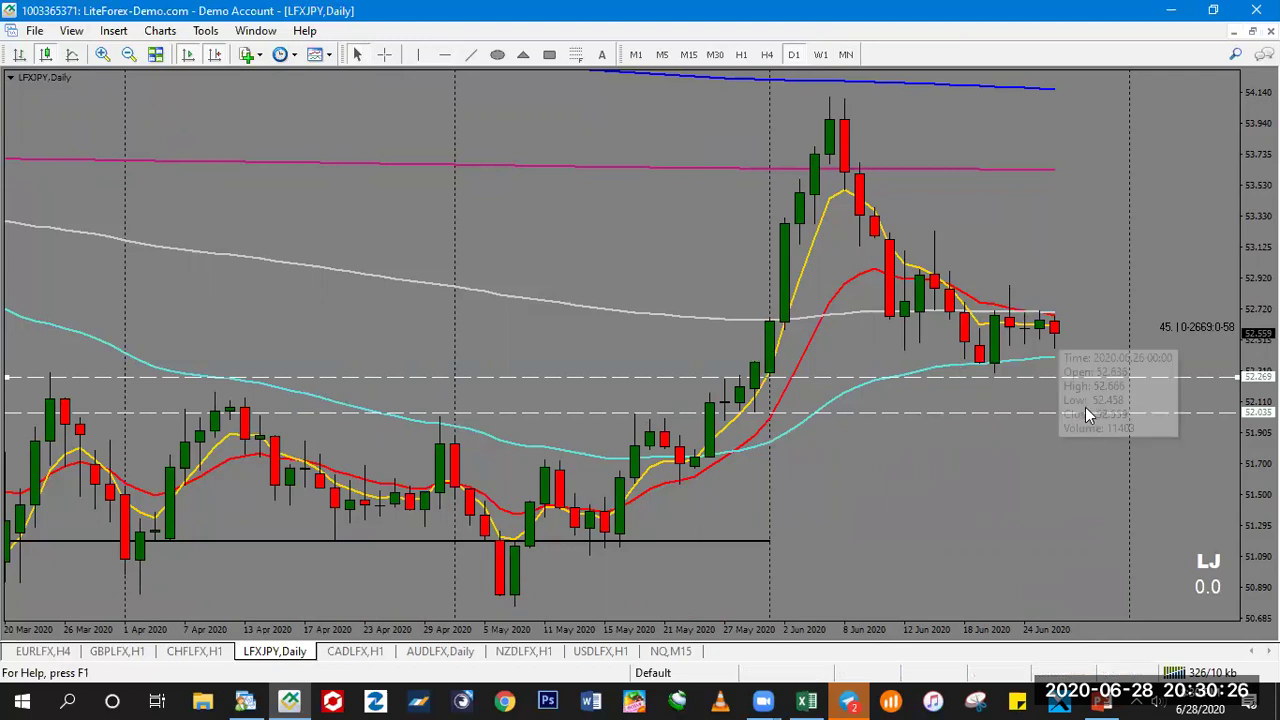
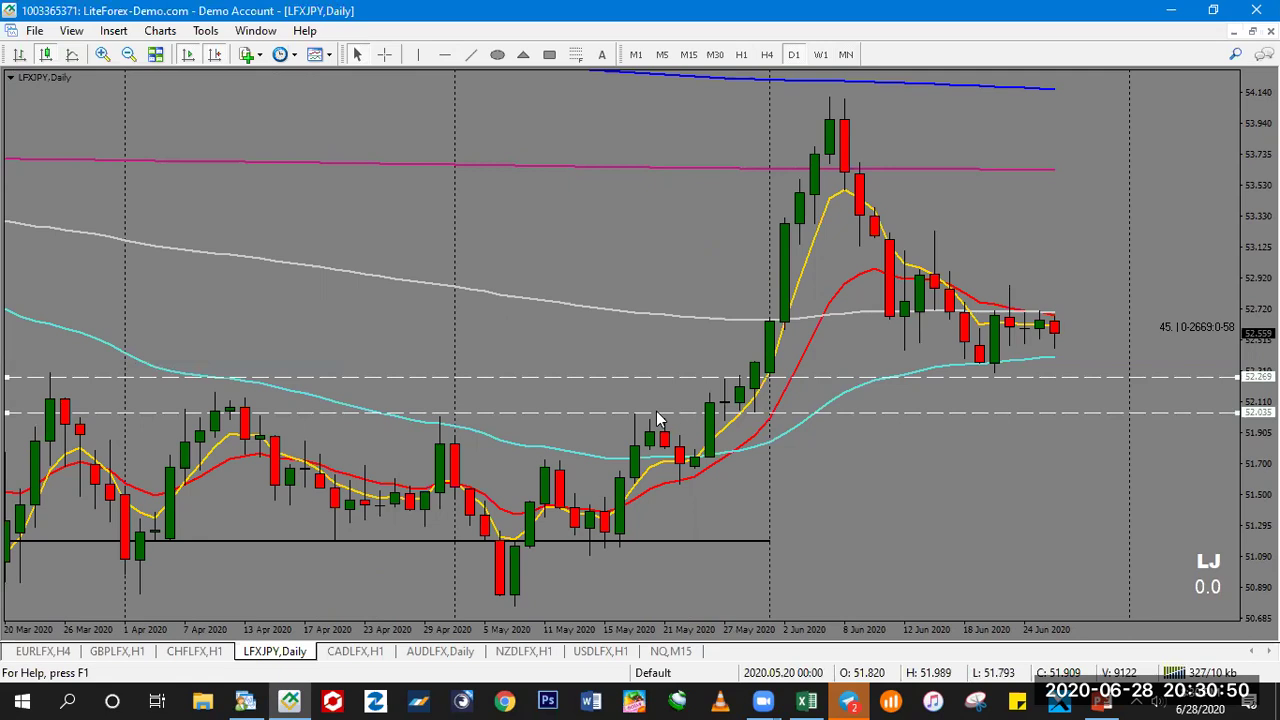
mouse_move(658, 418)
left_mouse_down()
mouse_move(658, 438)
mouse_move(658, 421)
left_mouse_up()
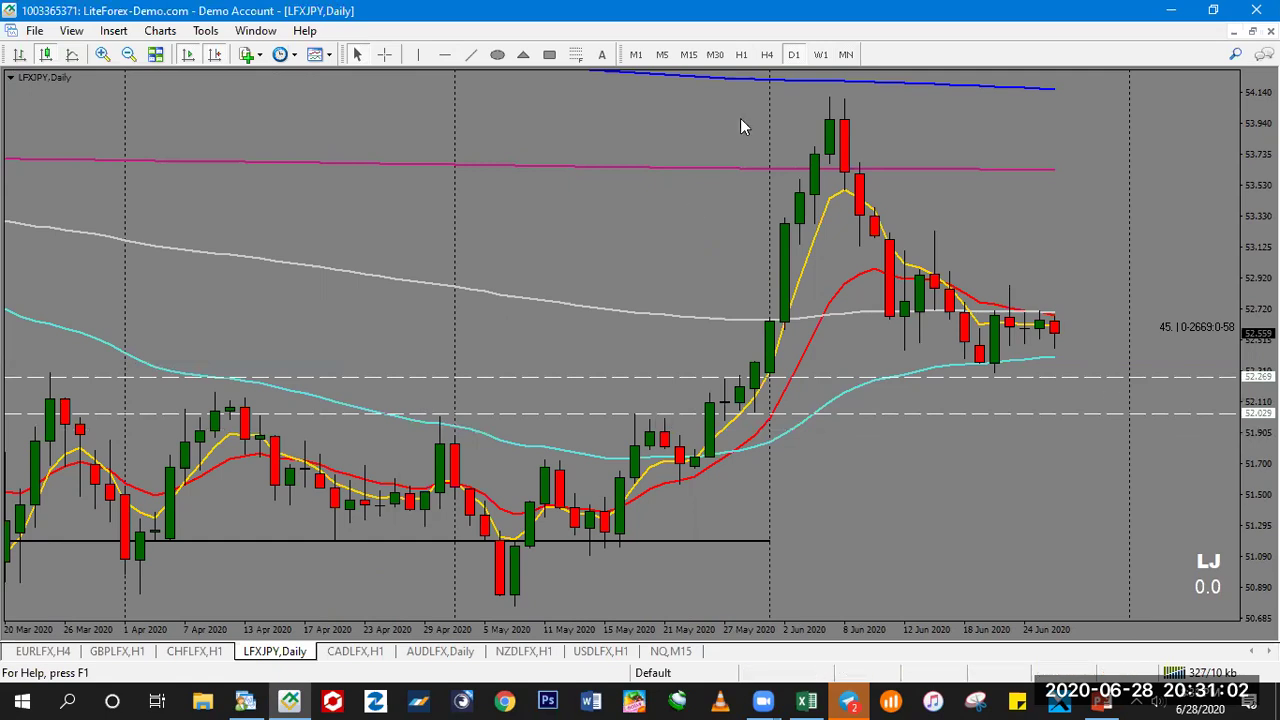
- On the H1 chart, draw a narrow rectangle from the 16 June high down to about 52.83 and stack two copies below, reaching about 52.02
left_click(745, 54)
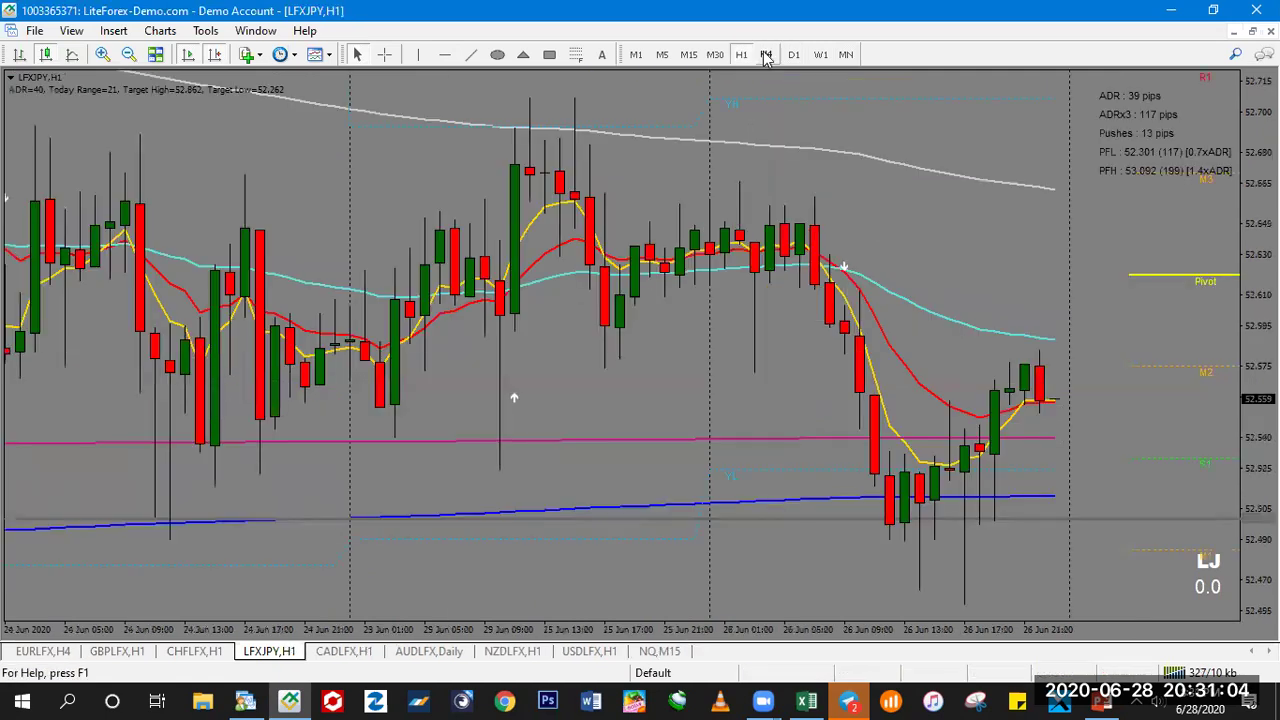
left_click(767, 55)
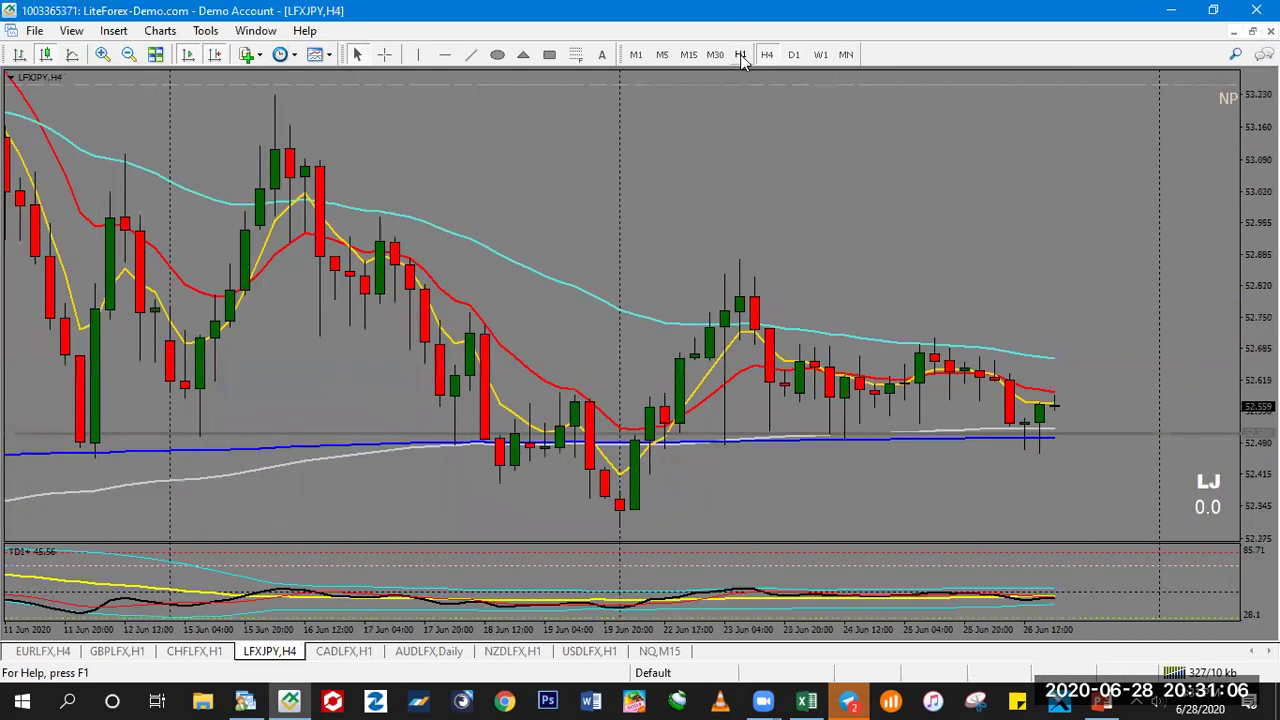
left_click(741, 55)
key("minus")
key("minus")
key("minus")
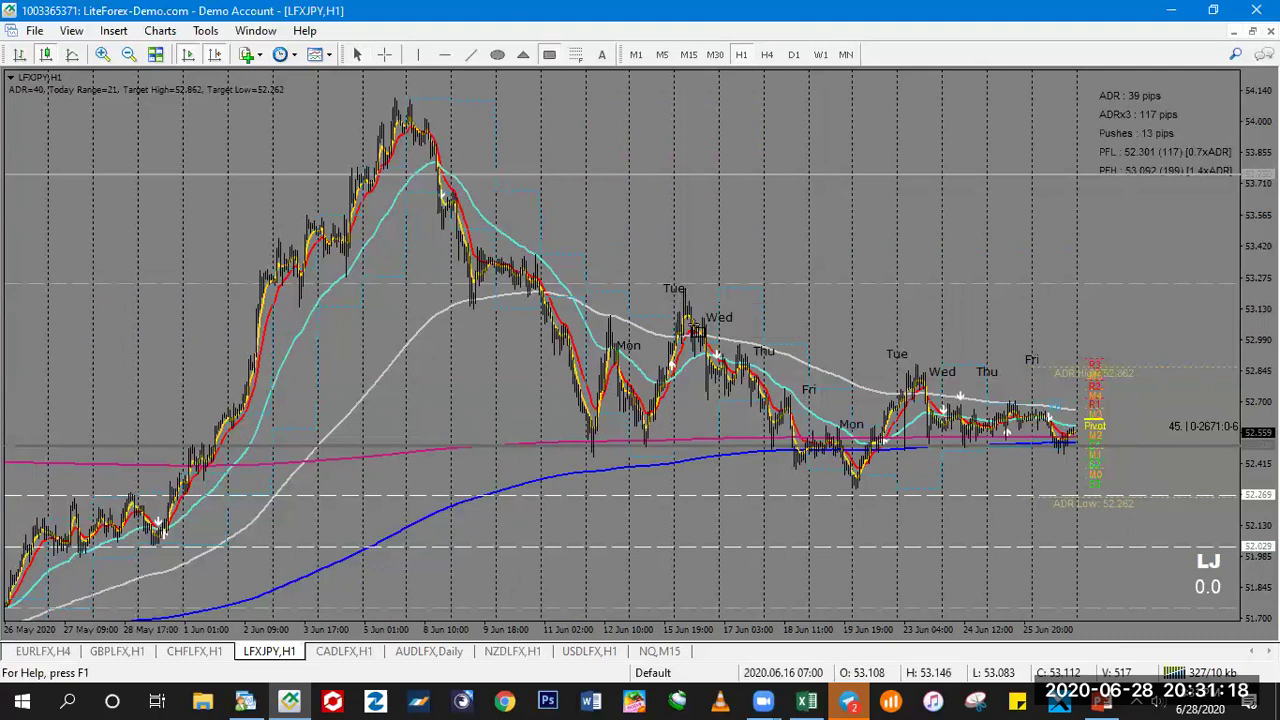
left_click_drag(682, 288, 695, 390)
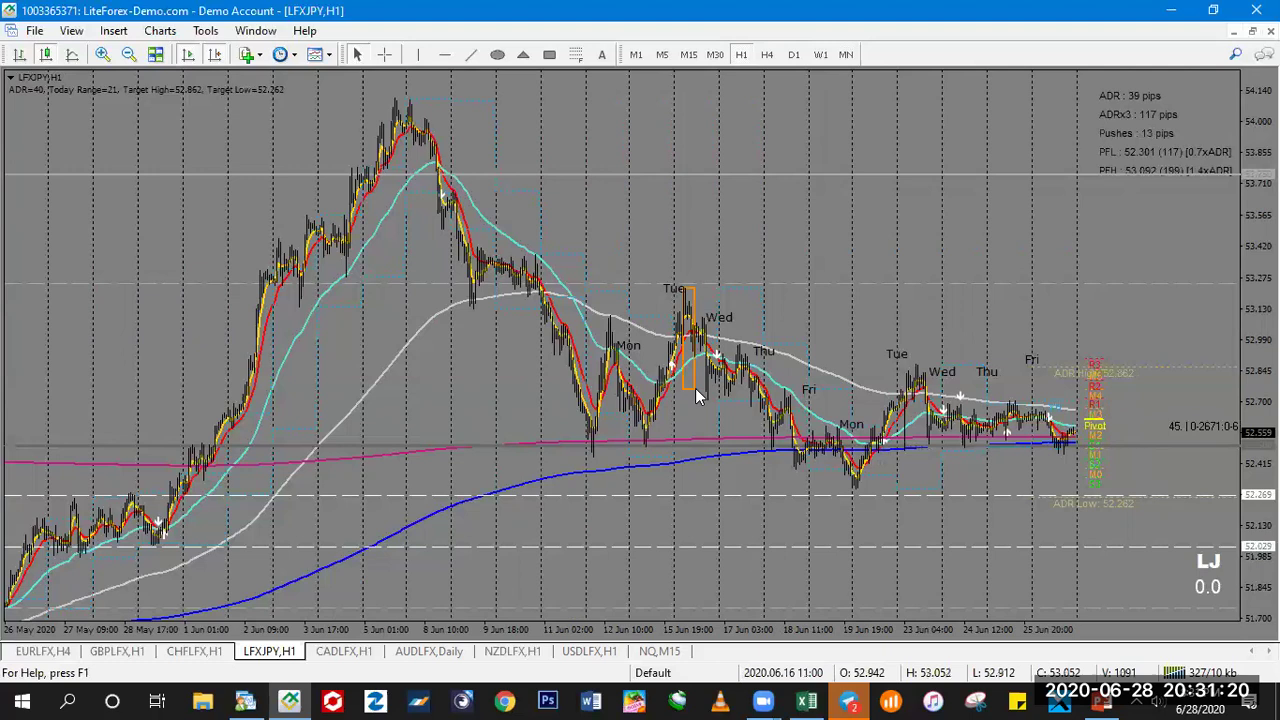
double_click(684, 379)
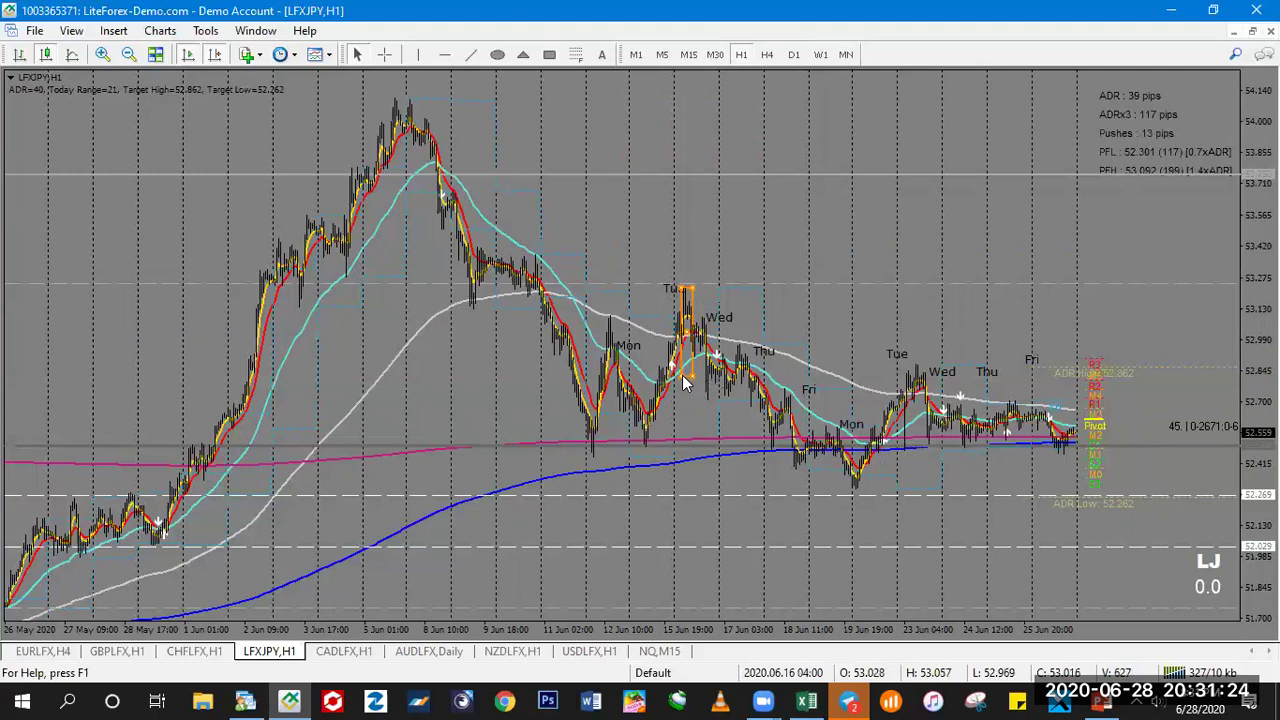
left_click_drag(687, 338, 700, 424)
left_click_drag(703, 478, 708, 506)
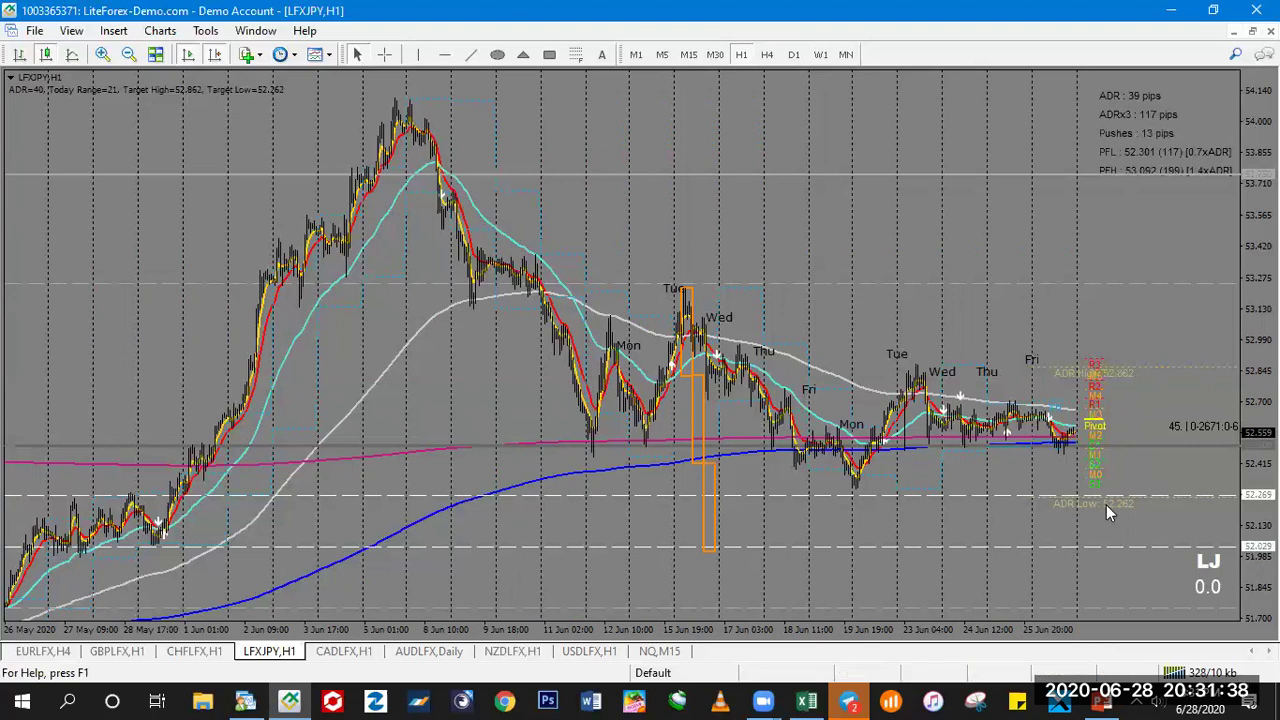
- Draw a projection with trendlines rising from Friday's close to about 52.64 and falling to about 52.10
left_click(472, 55)
mouse_move(1084, 422)
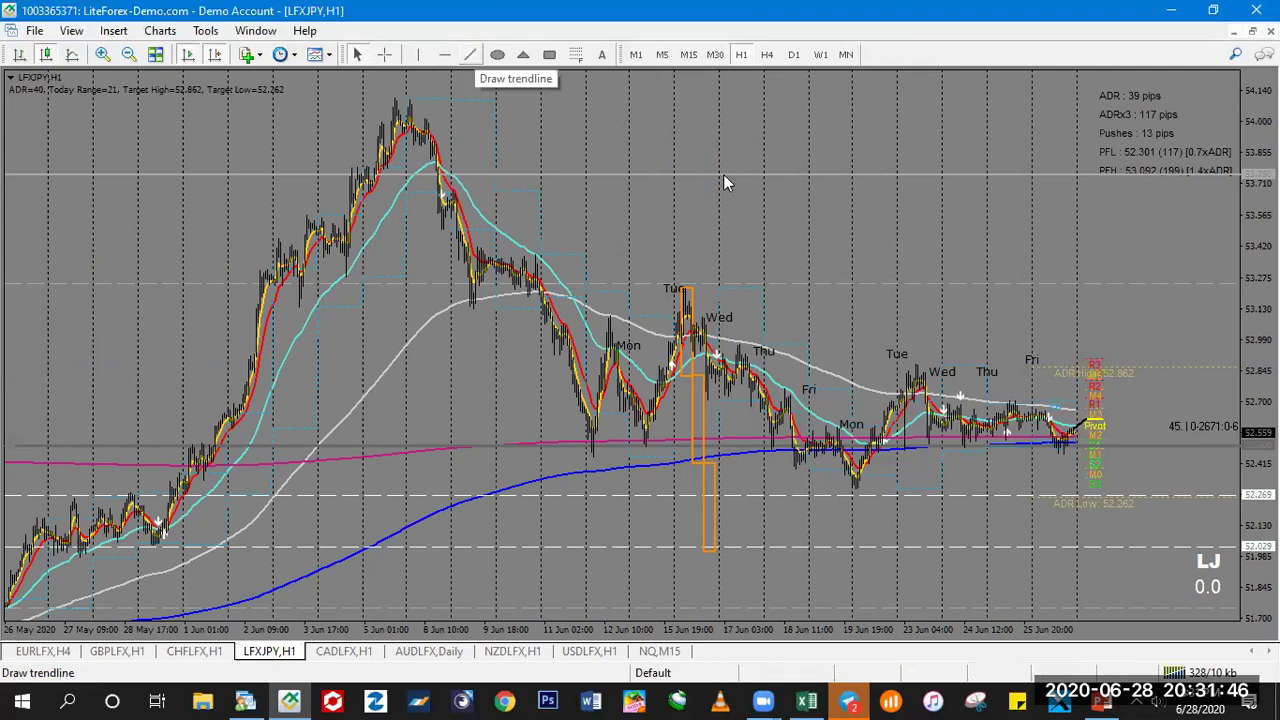
left_click(473, 53)
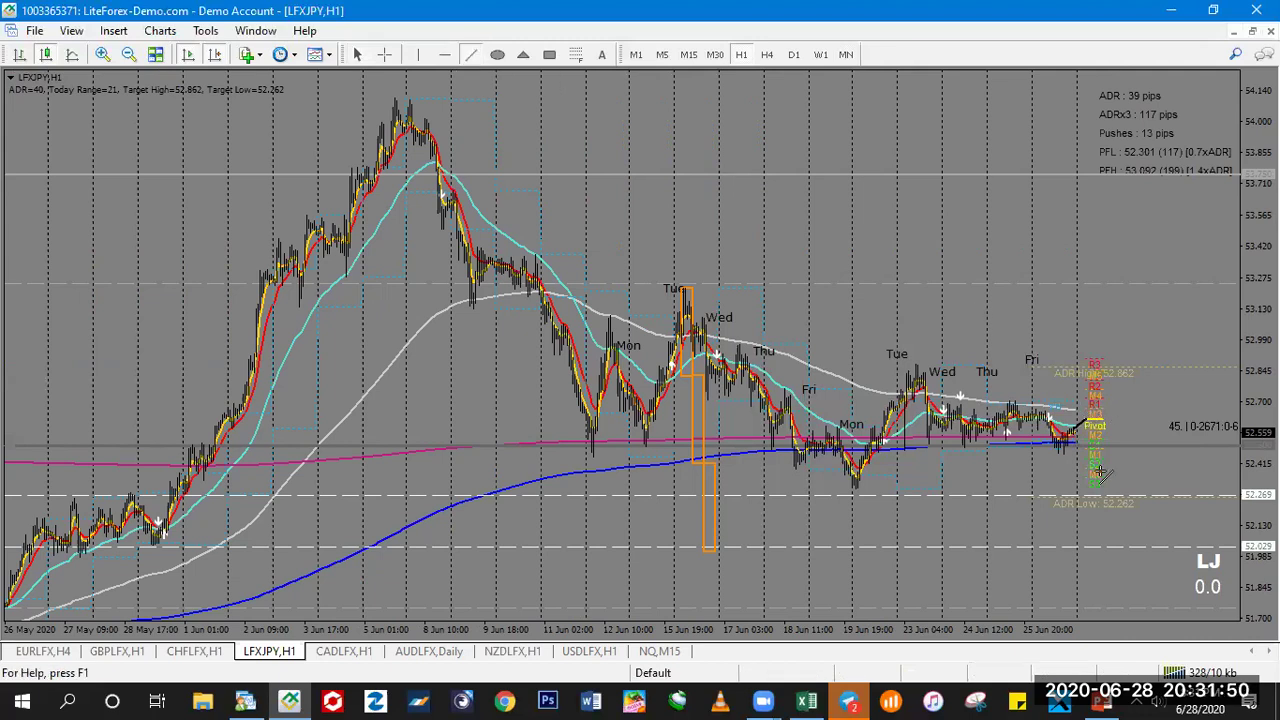
left_click_drag(1122, 532, 1085, 414)
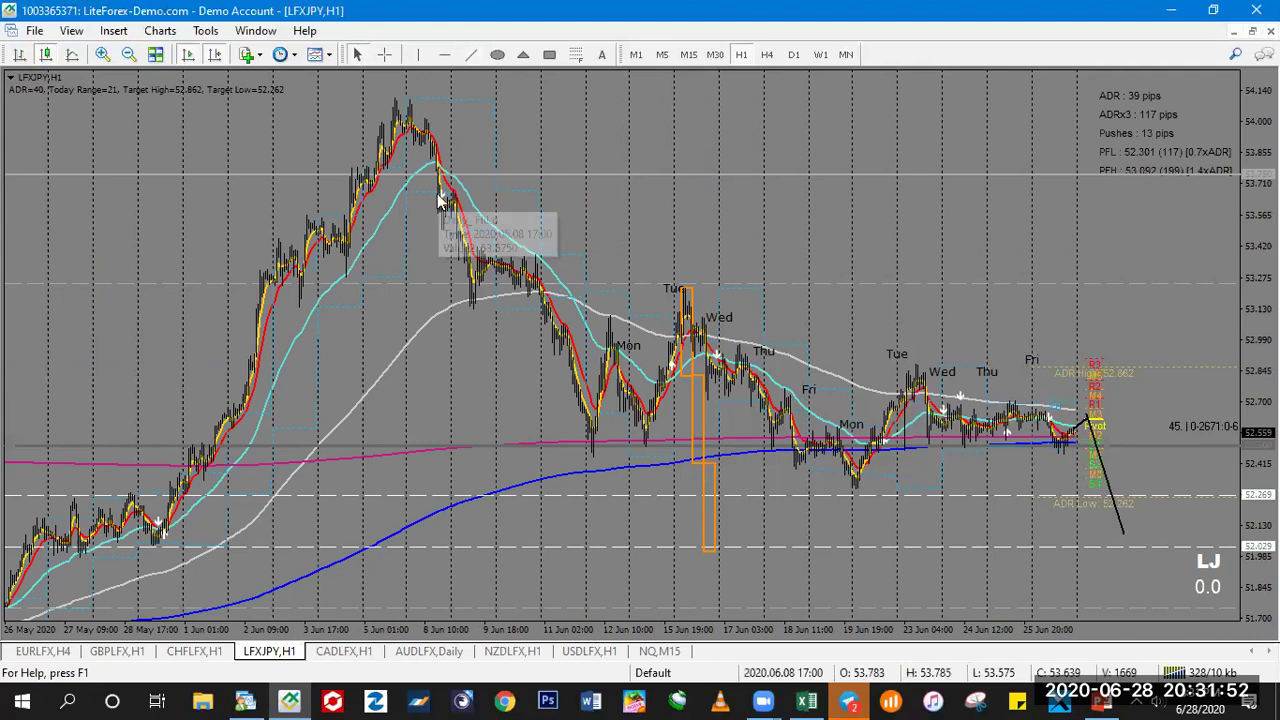
- Save the active LFXJPY H1 chart as is, as the PNG picture LFXJPYH1, and close its preview
key("alt+f")
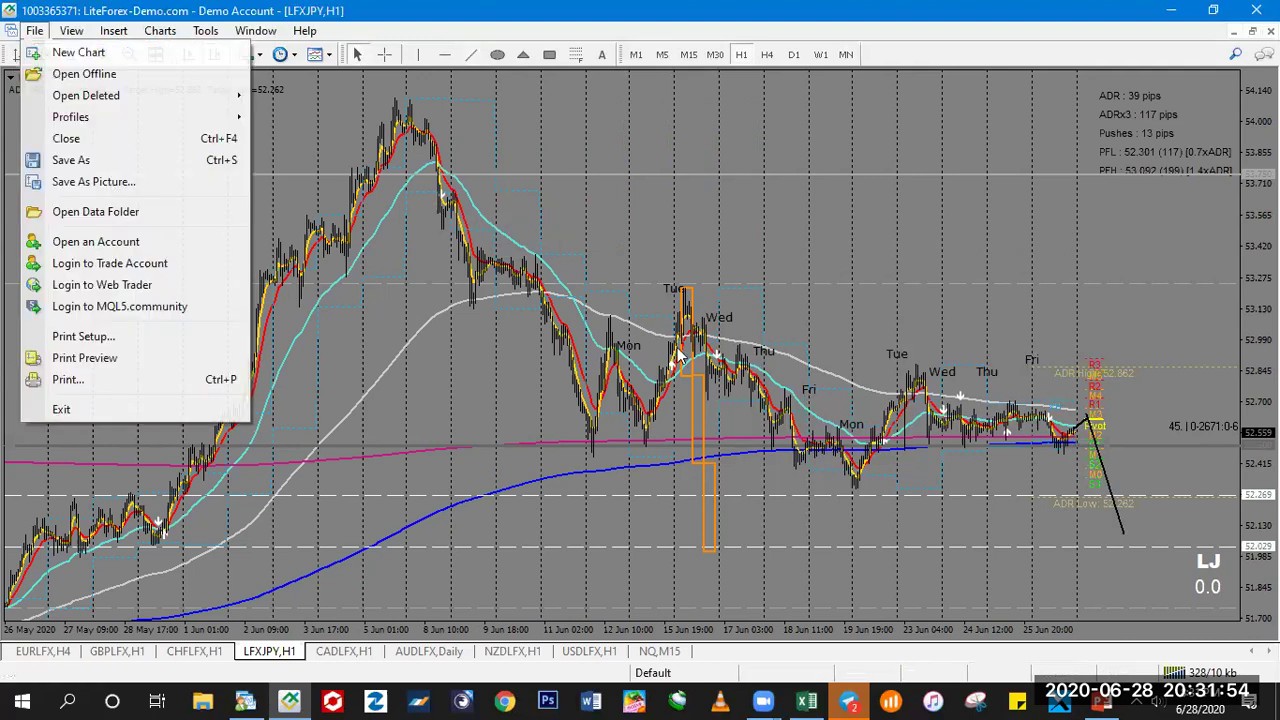
key("i")
left_click(604, 466)
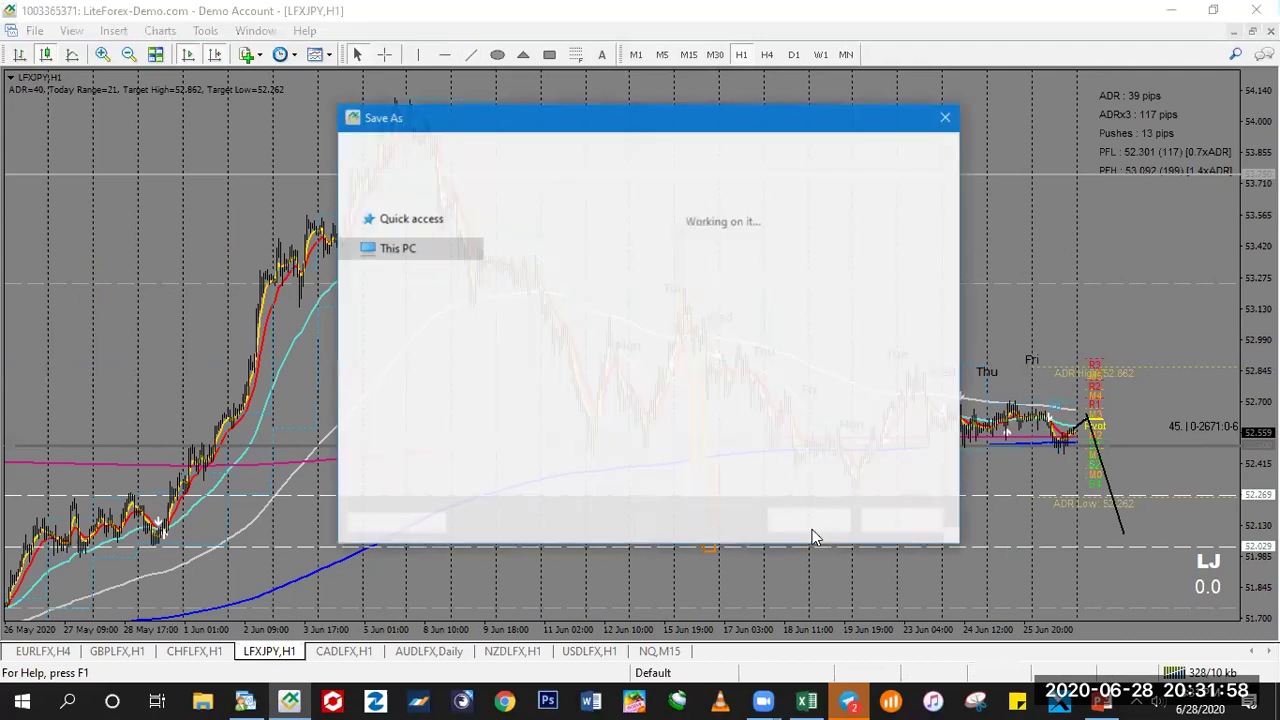
left_click(812, 521)
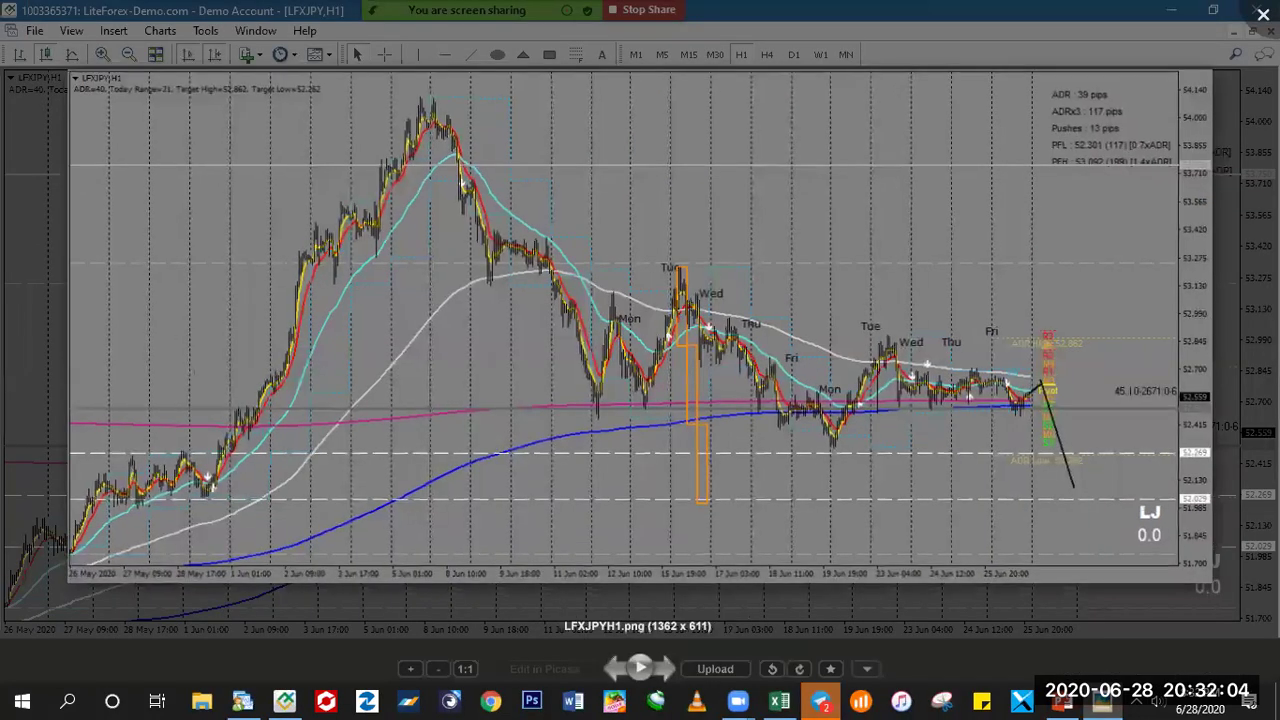
key("Escape")
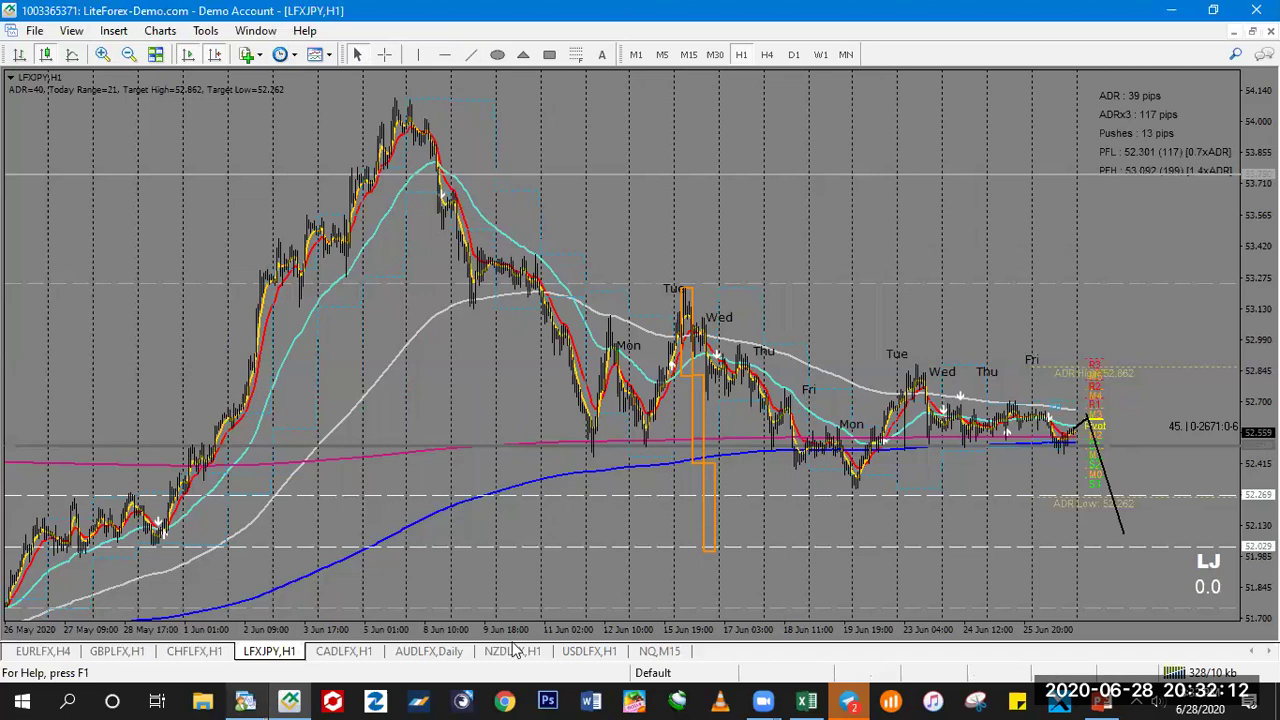
- Switch to the Templer MetaTrader terminal and open a new USDJPY chart window
key("alt+Tab")
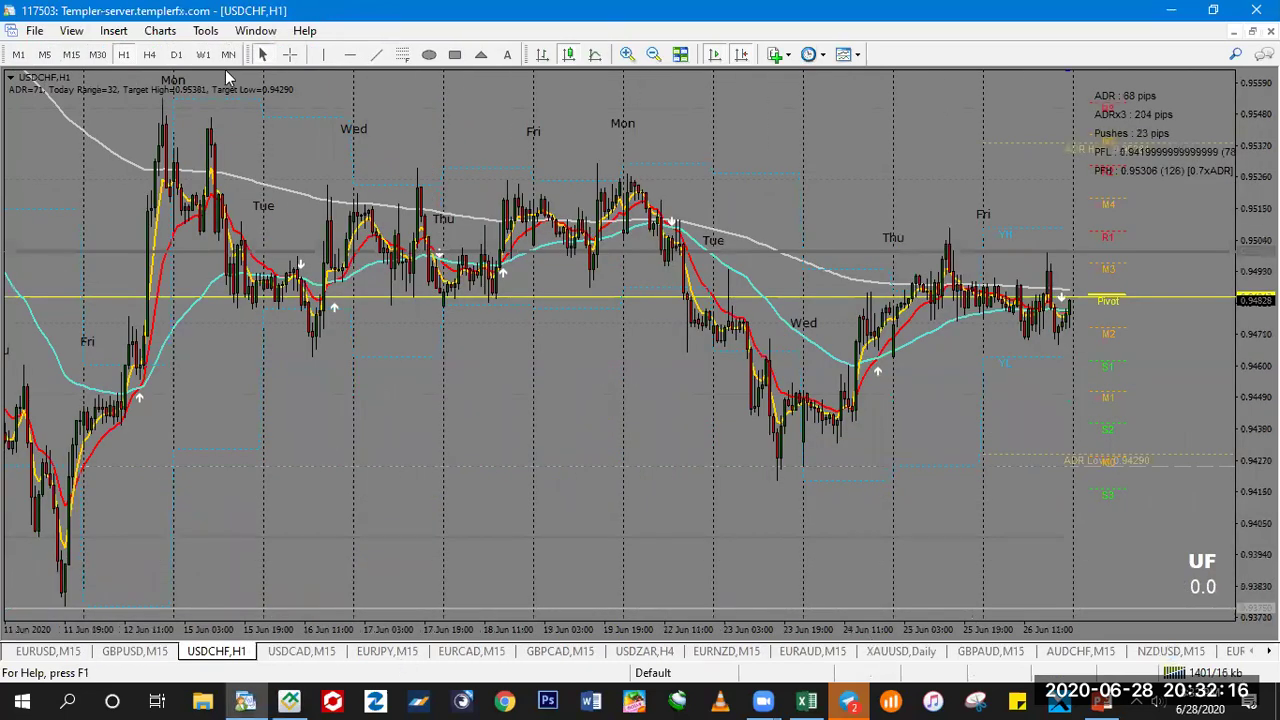
key("alt+w")
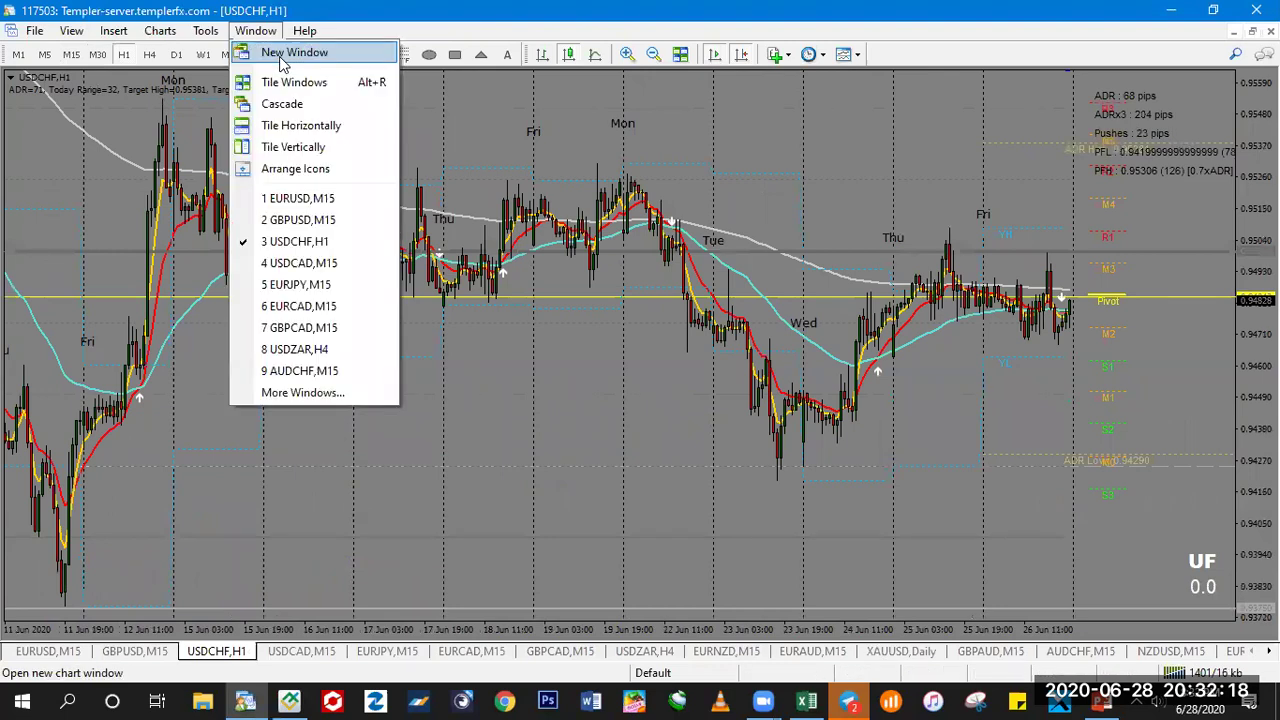
left_click(283, 60)
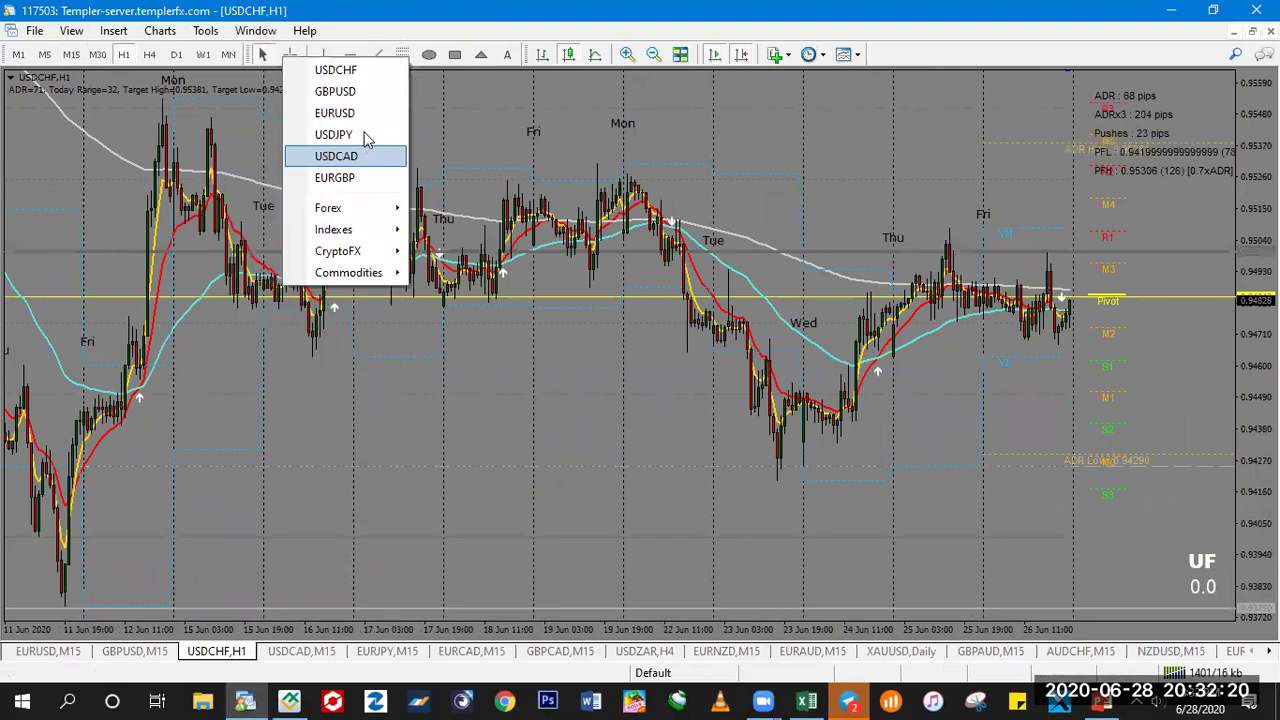
left_click(366, 136)
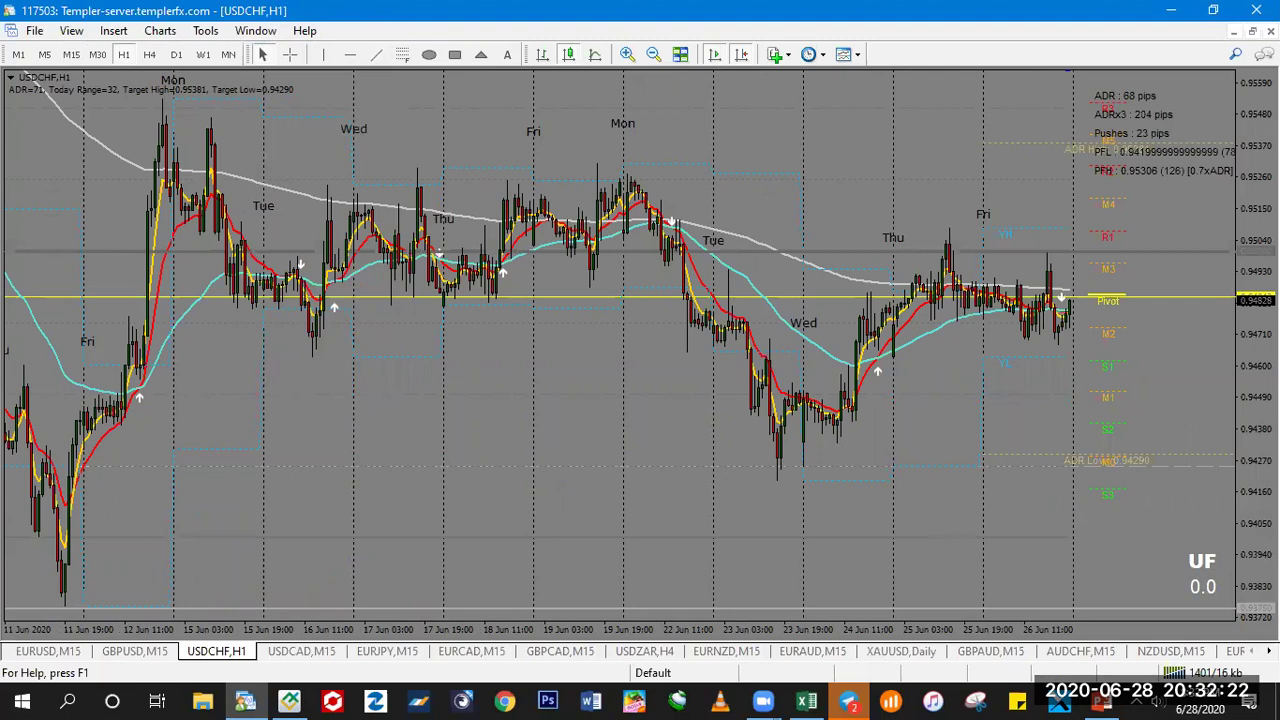
left_click(879, 461)
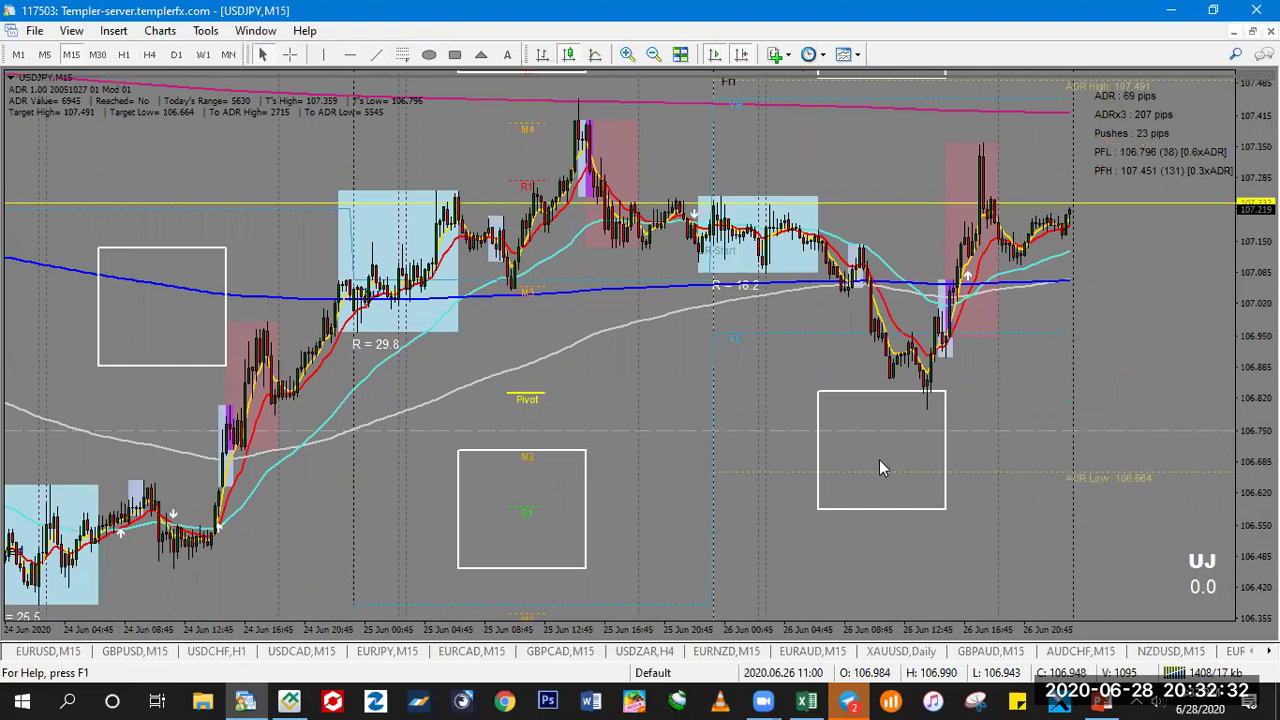
- Examine the recent price action on the USDJPY M15 chart at wider and closer scales
key("minus")
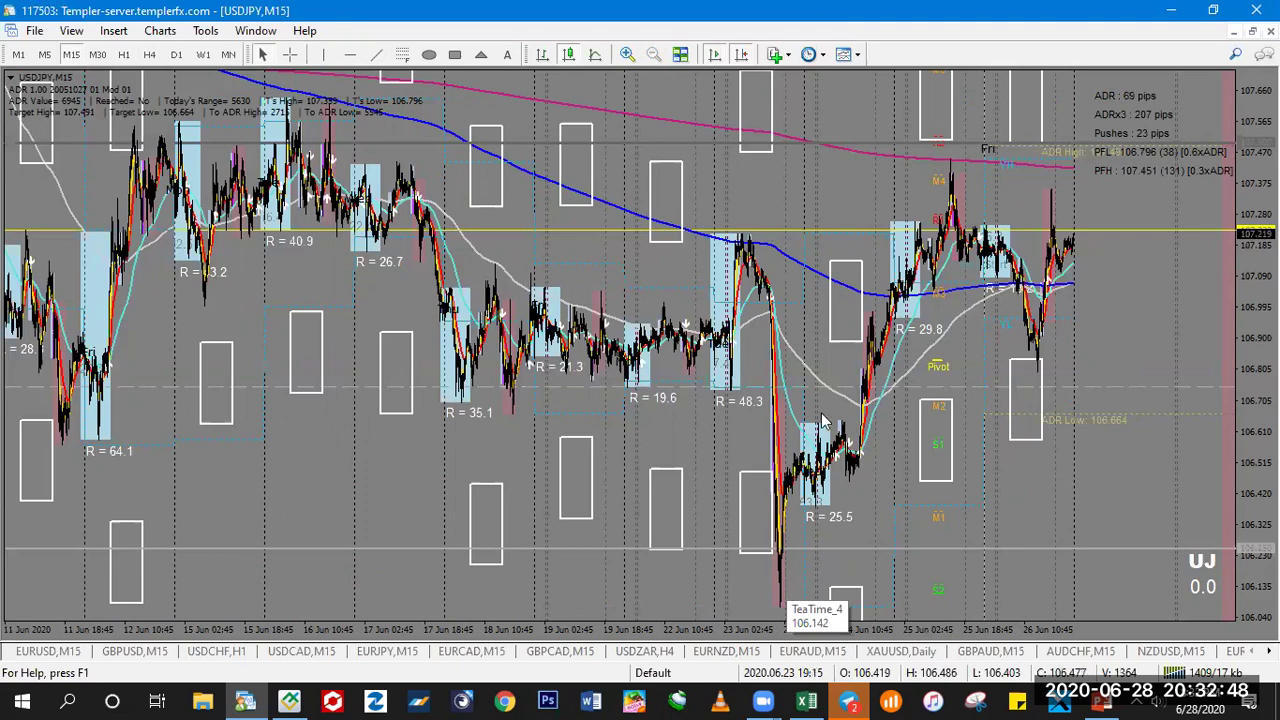
key("plus")
key("plus")
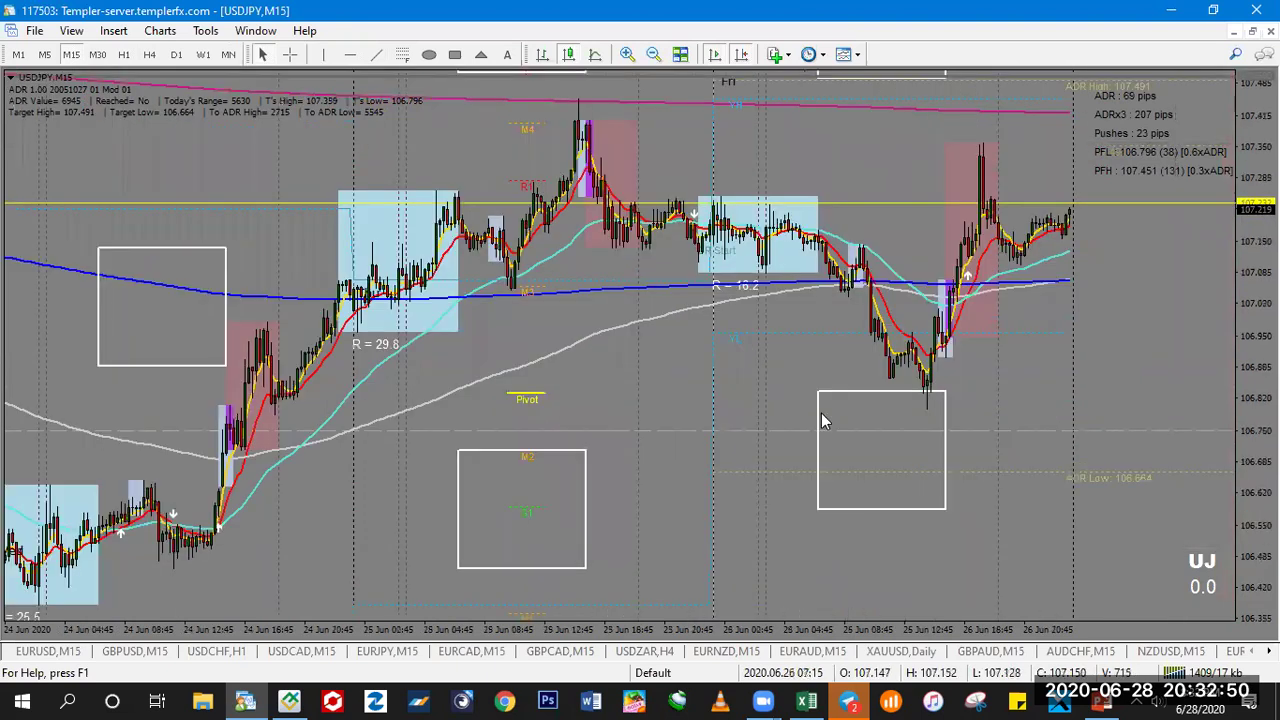
key("minus")
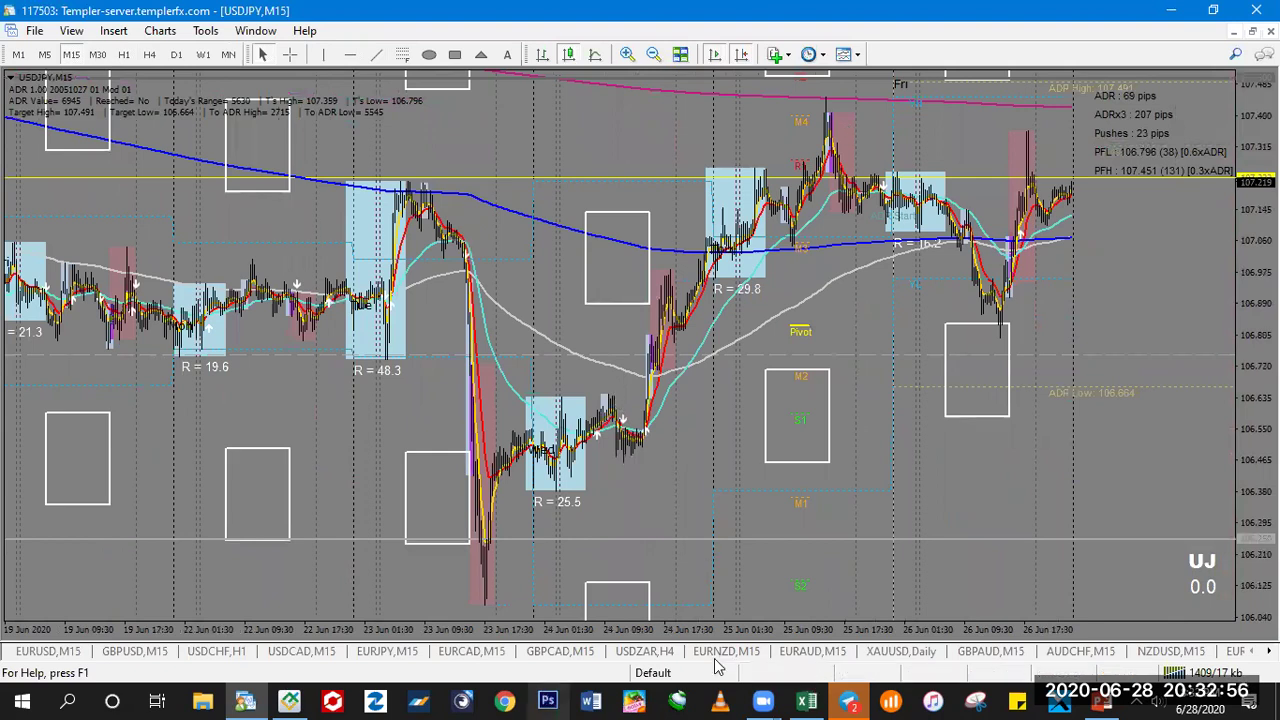
- Switch to the COT SPV workbook in Excel and review the EUR sheet's positioning data
key("alt+Tab")
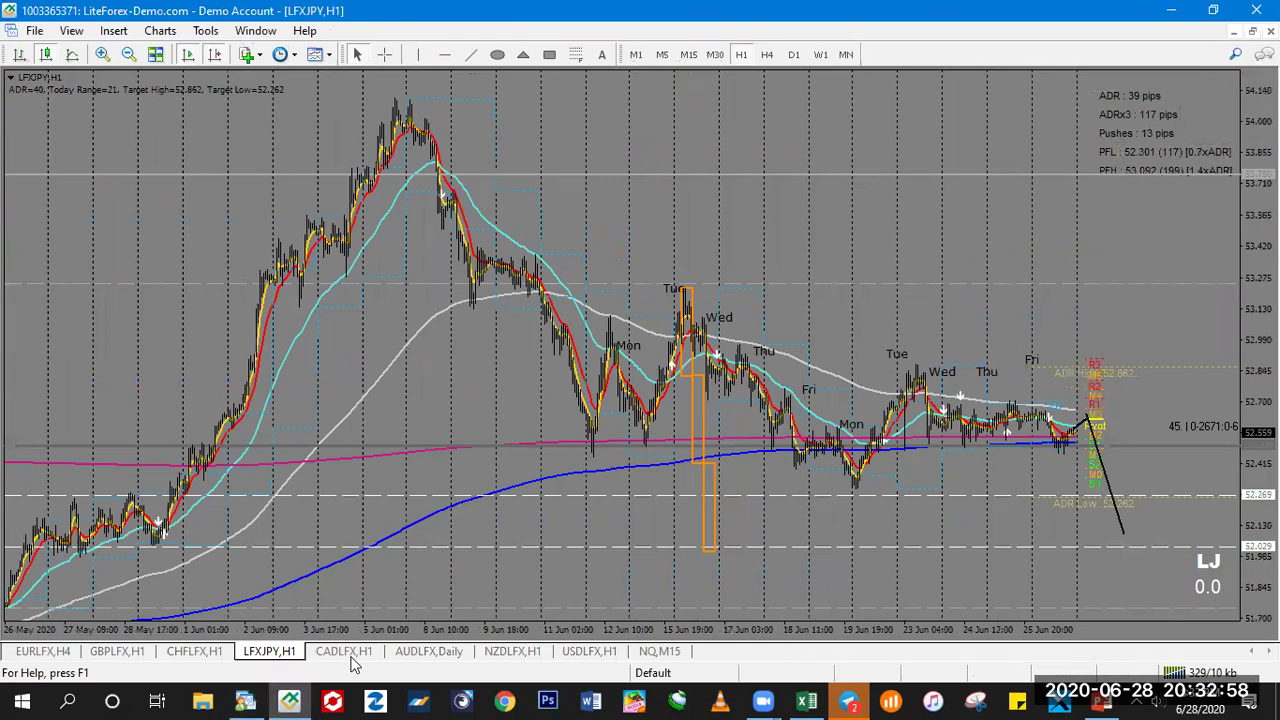
left_click(806, 700)
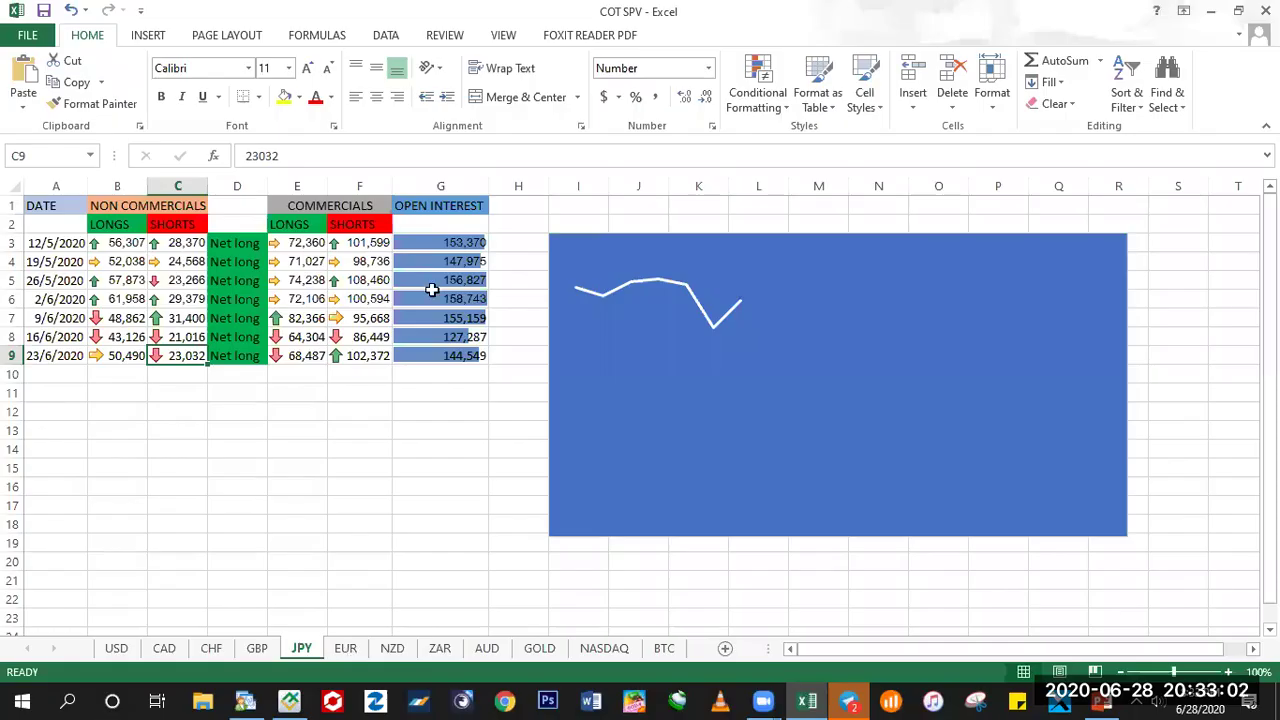
key("ctrl+Page_Down")
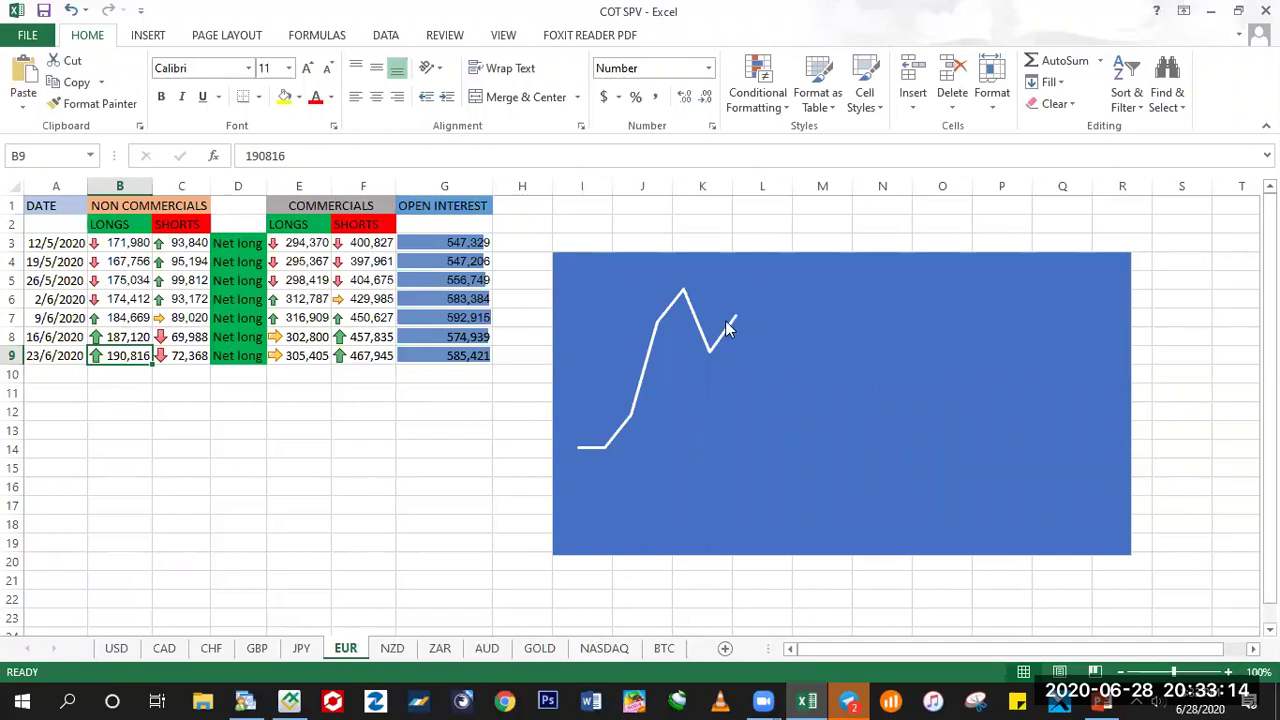
- Switch to the LiteForex MetaTrader terminal and review the EURLFX chart on the daily and H4 timeframes
left_click(290, 700)
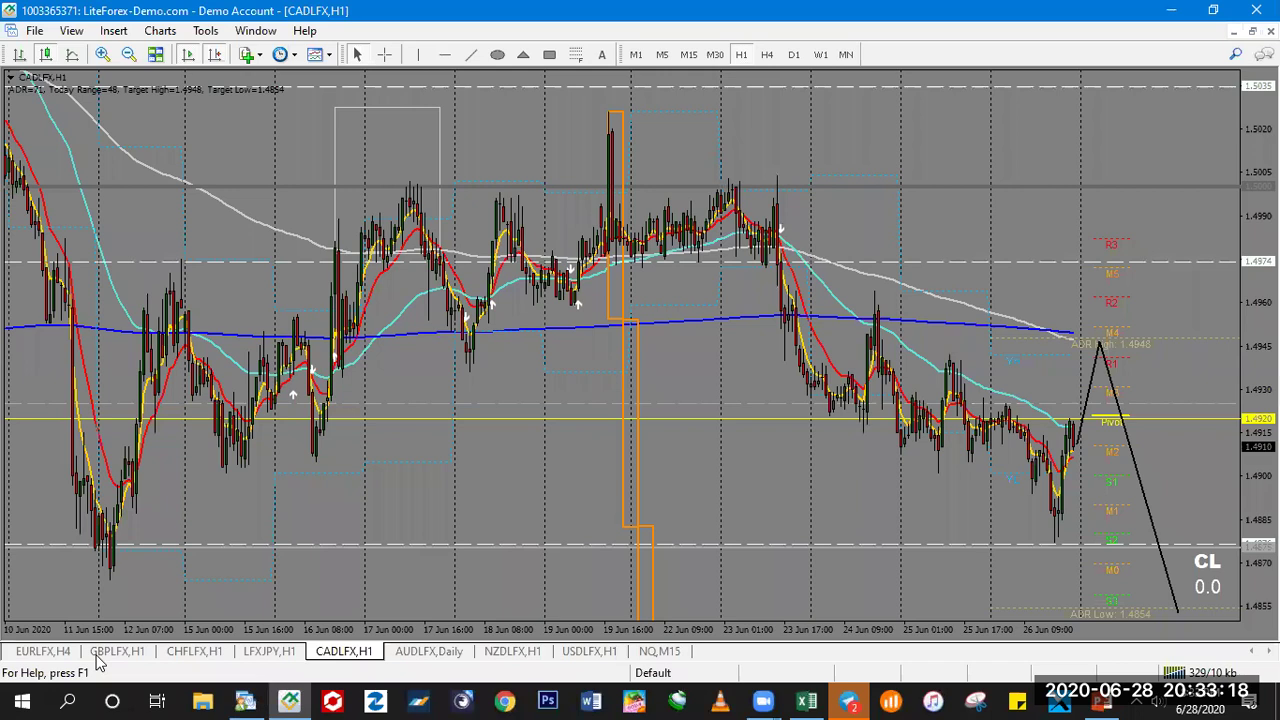
left_click(48, 652)
left_click(794, 54)
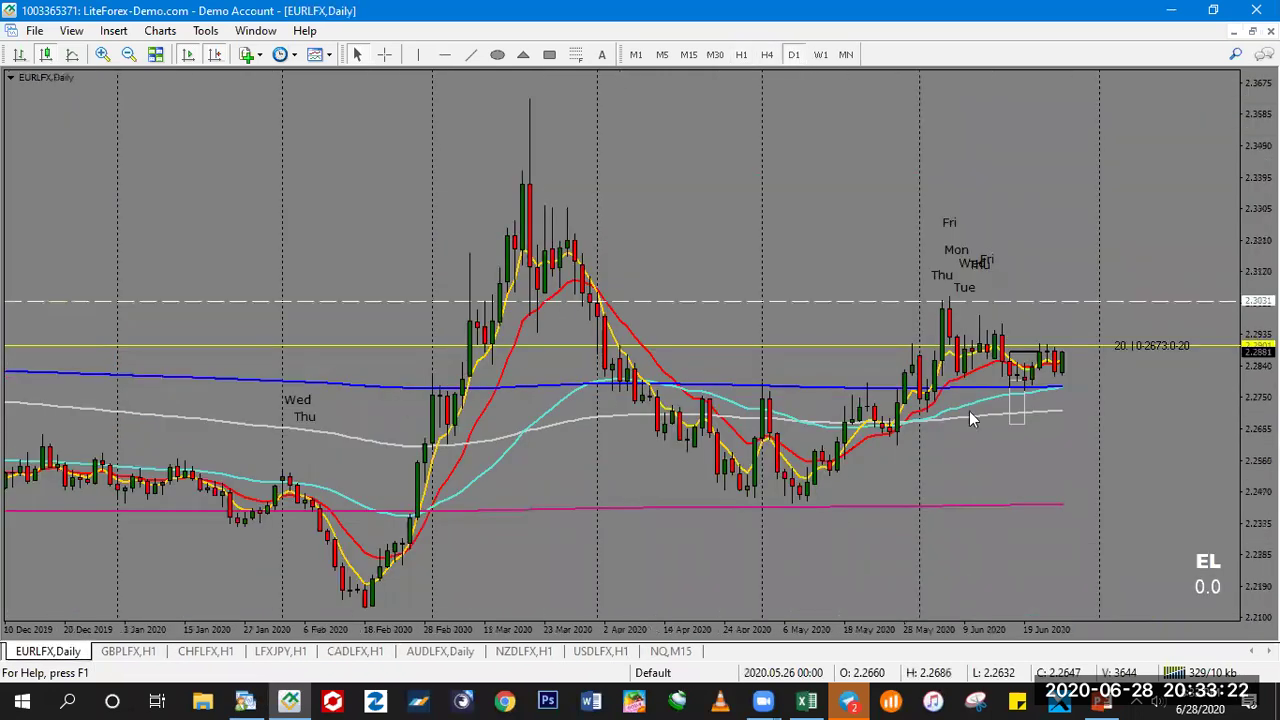
key("plus")
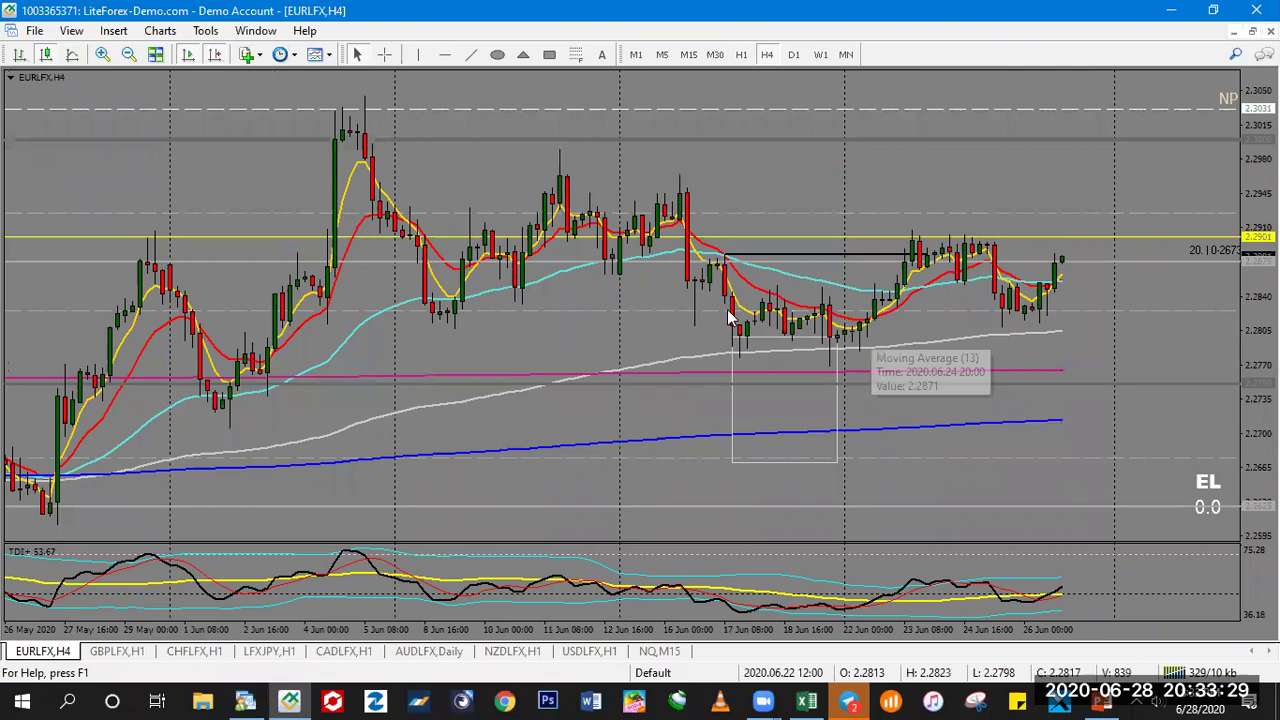
- Draw a Fibonacci retracement on the EURLFX H4 chart from the 19 June low near 2.2770 up to the 23 June high near 2.2908
left_click(577, 57)
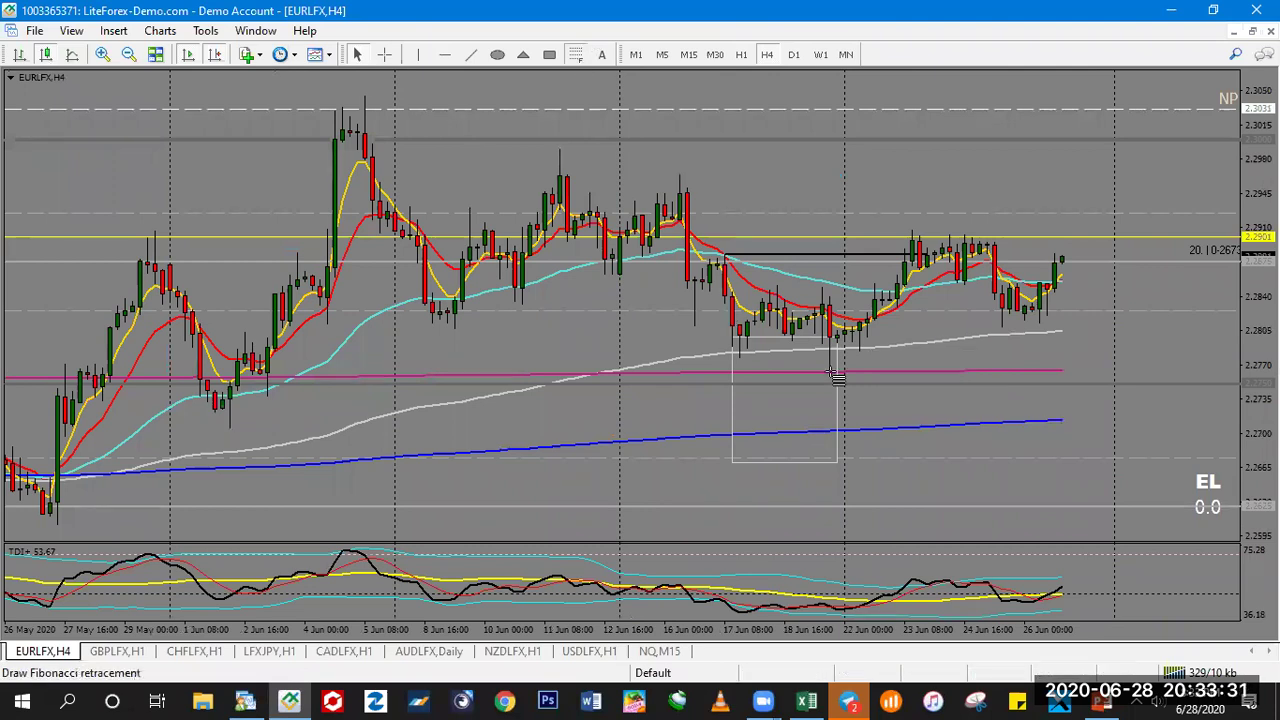
left_click(915, 228)
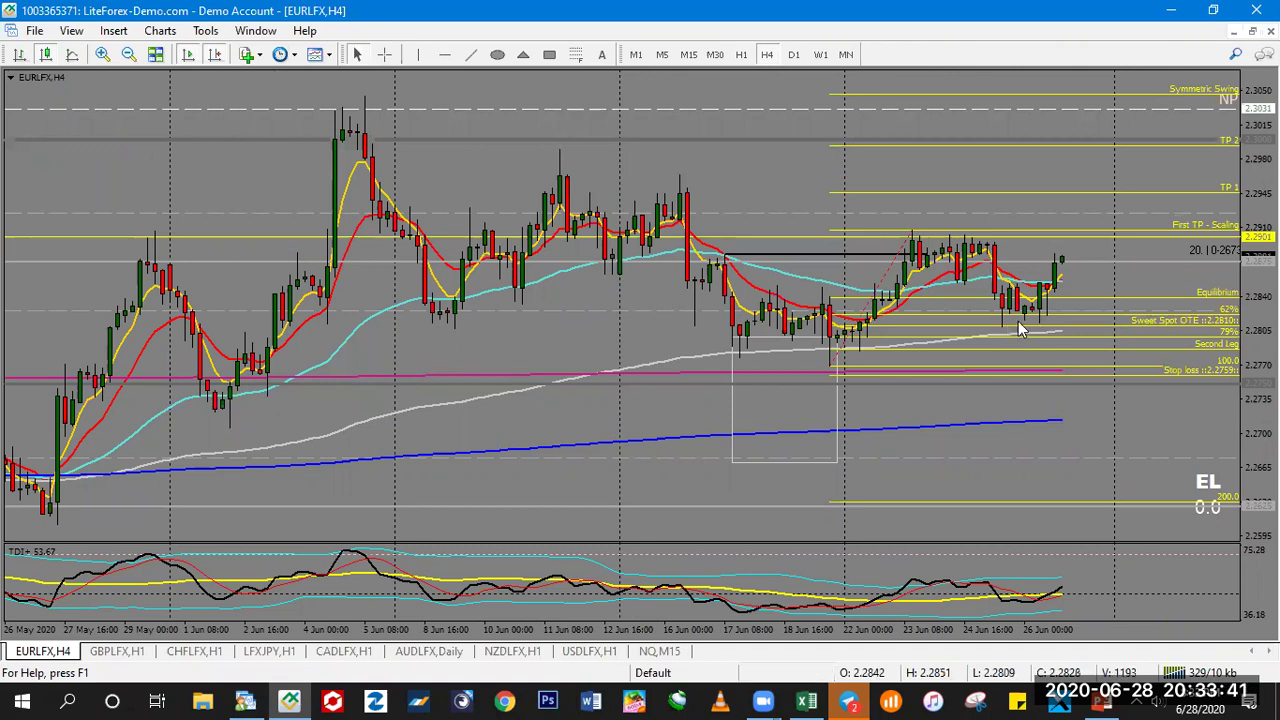
key("plus")
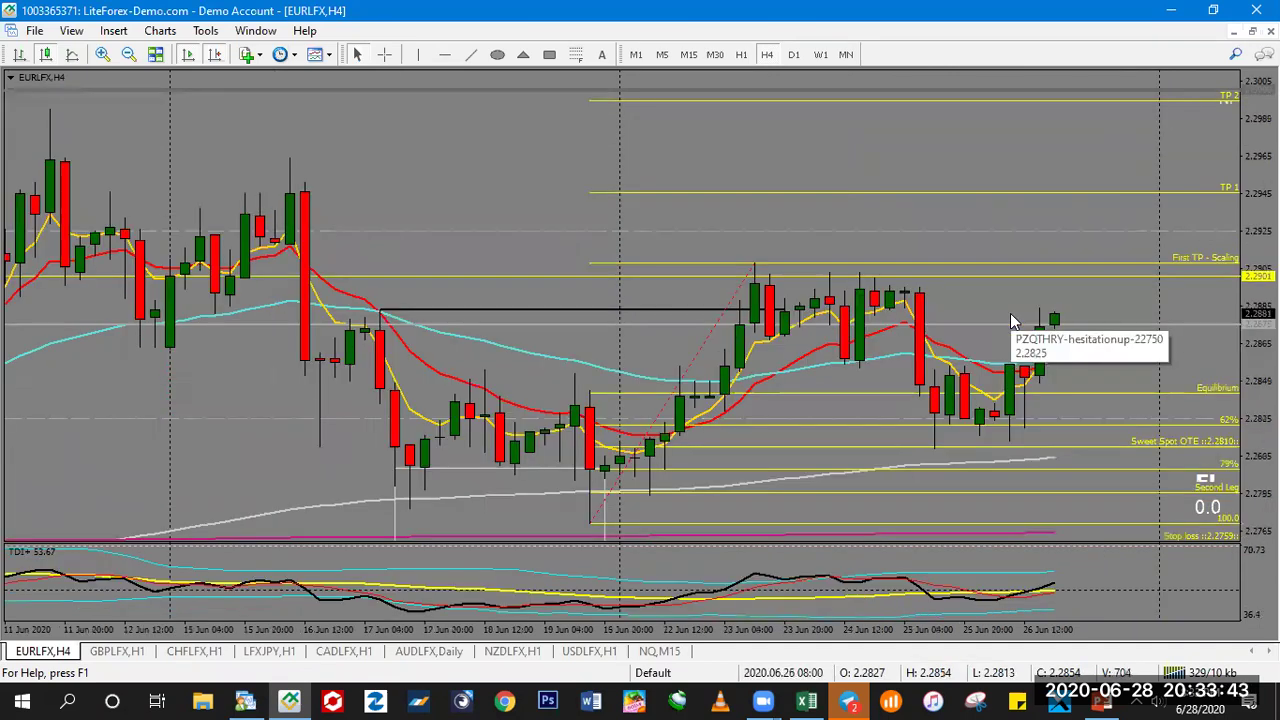
key("plus")
key("minus")
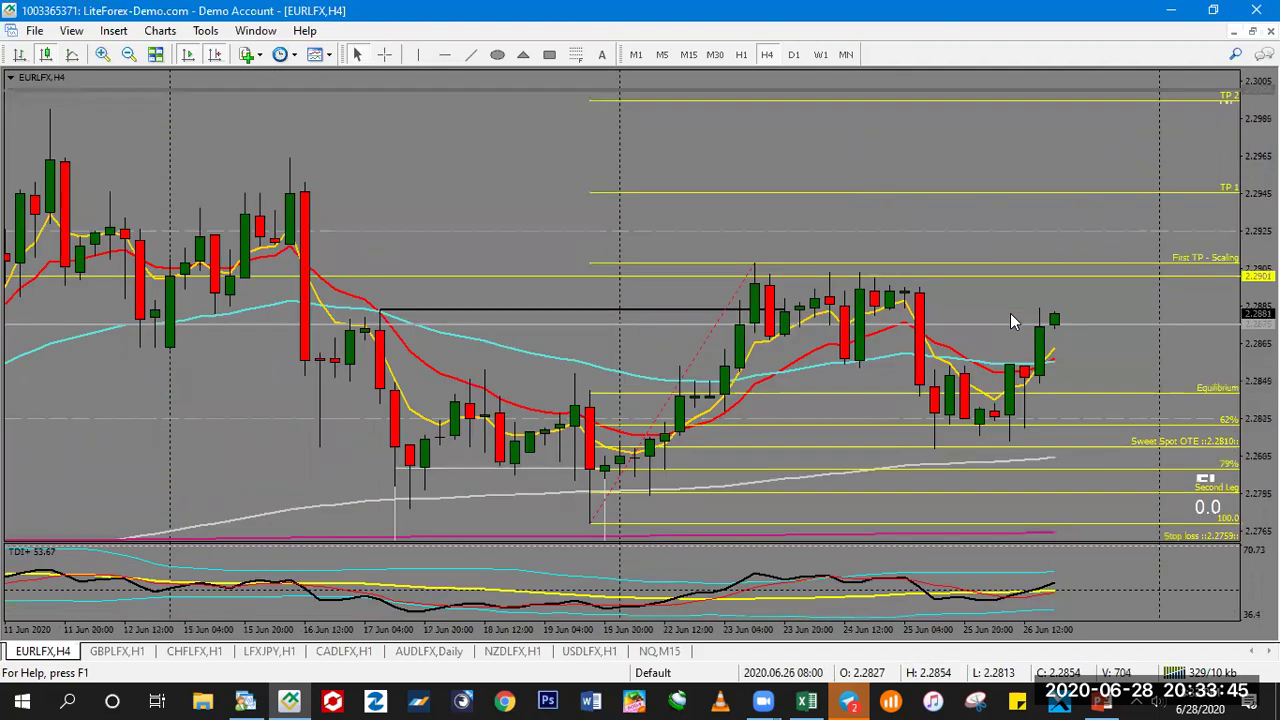
key("minus")
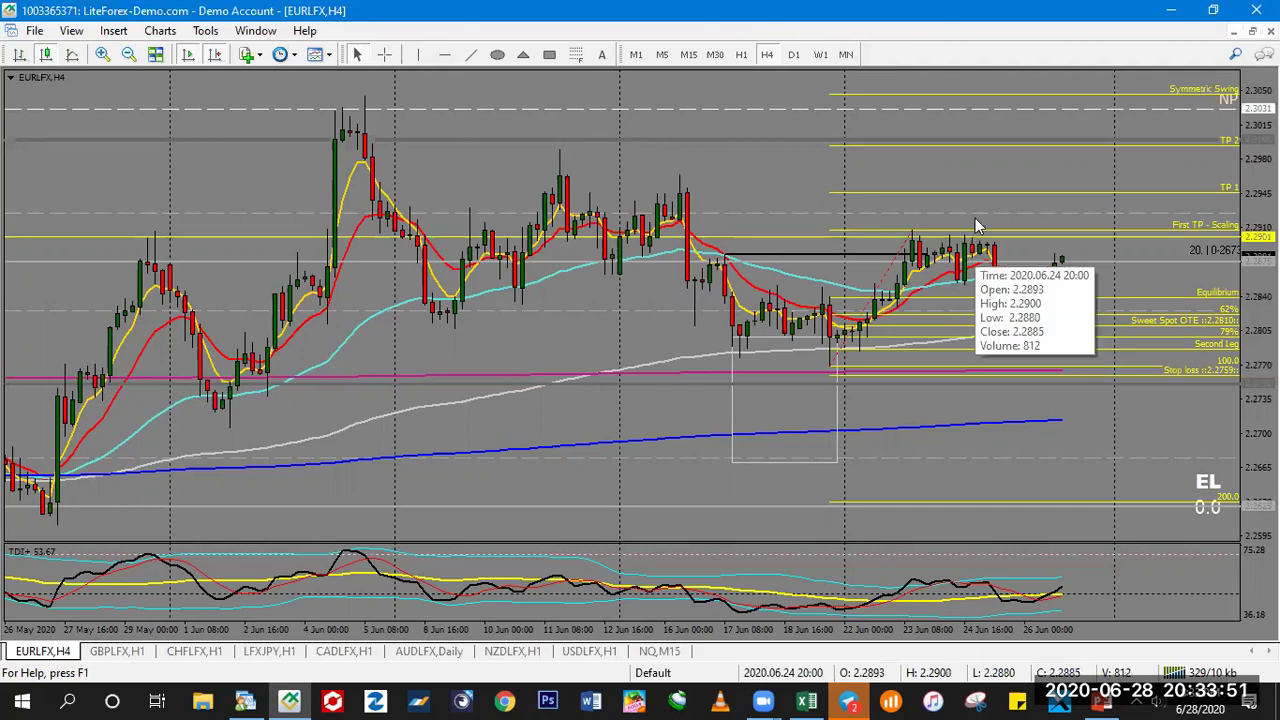
- Examine EURLFX against the Fibonacci levels on the daily and H1 timeframes
left_click(793, 54)
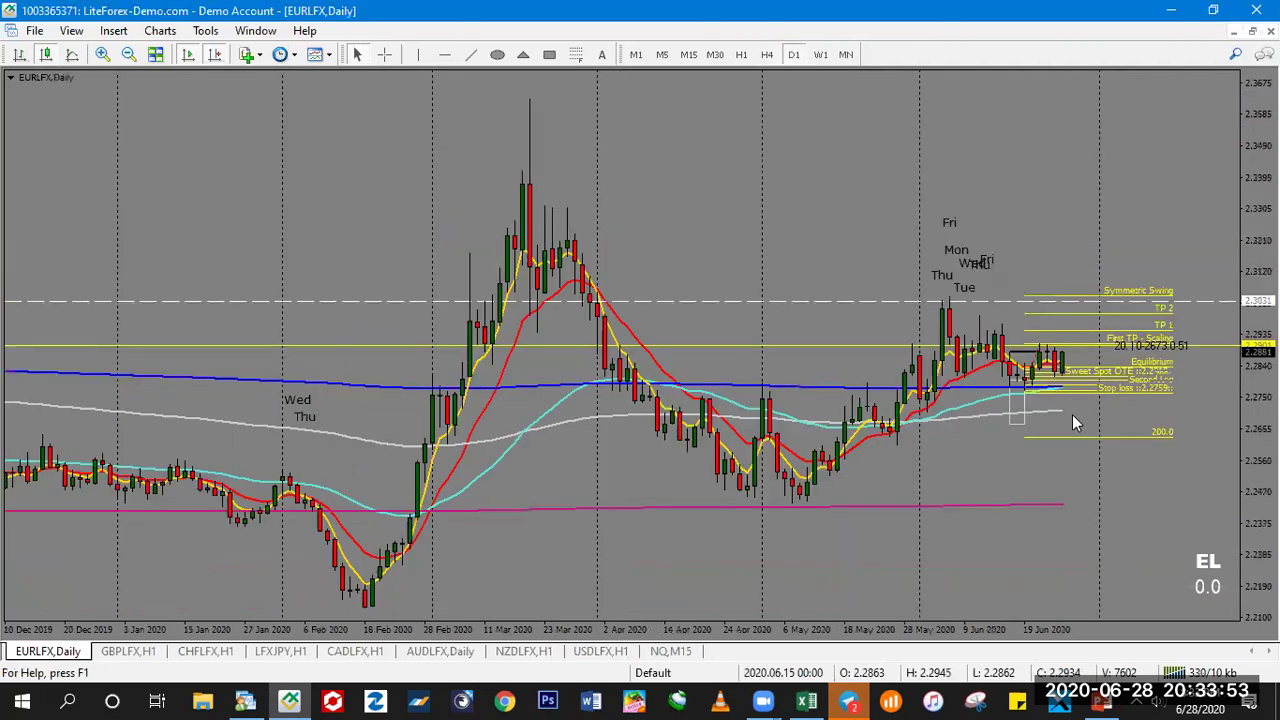
key("plus")
key("plus")
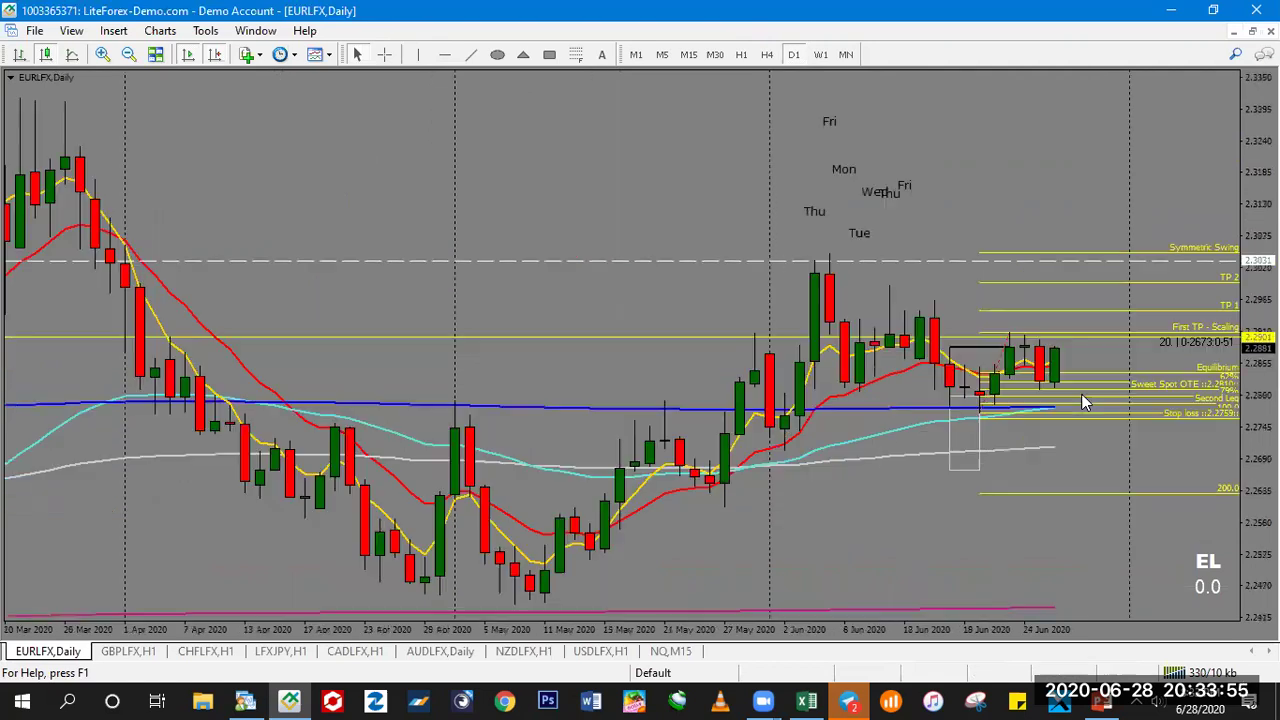
key("minus")
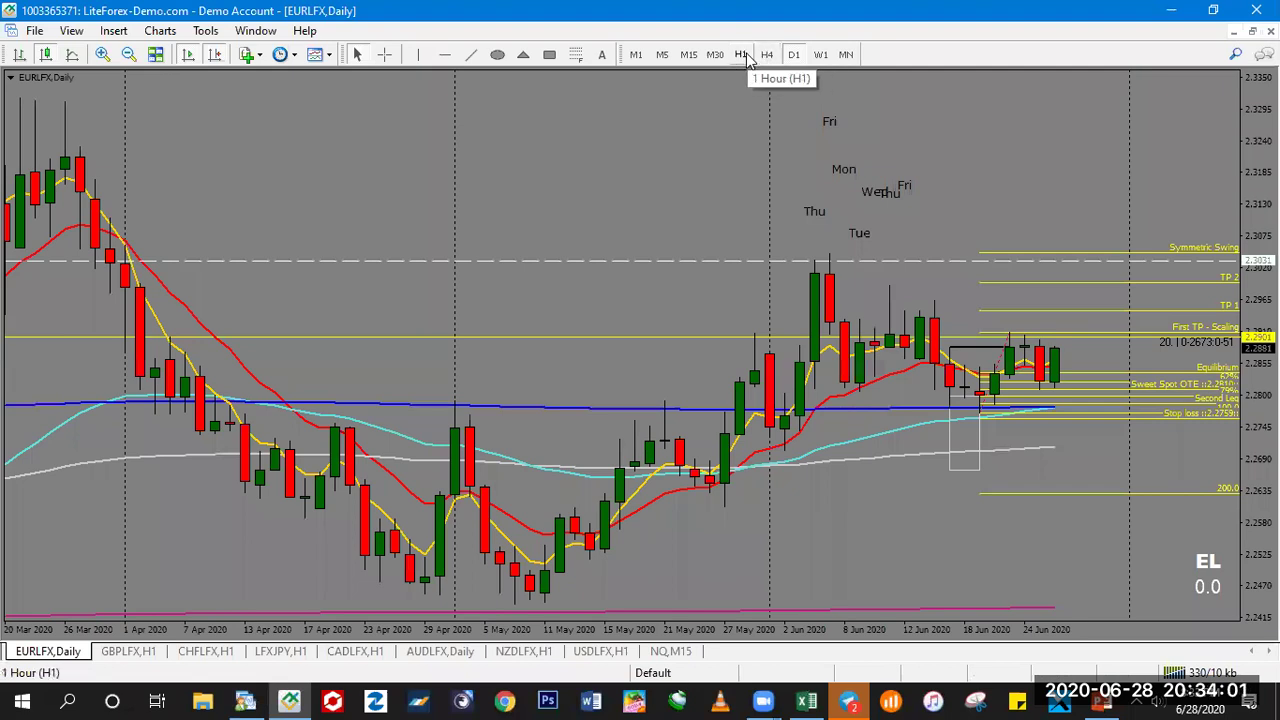
key("minus")
key("minus")
key("minus")
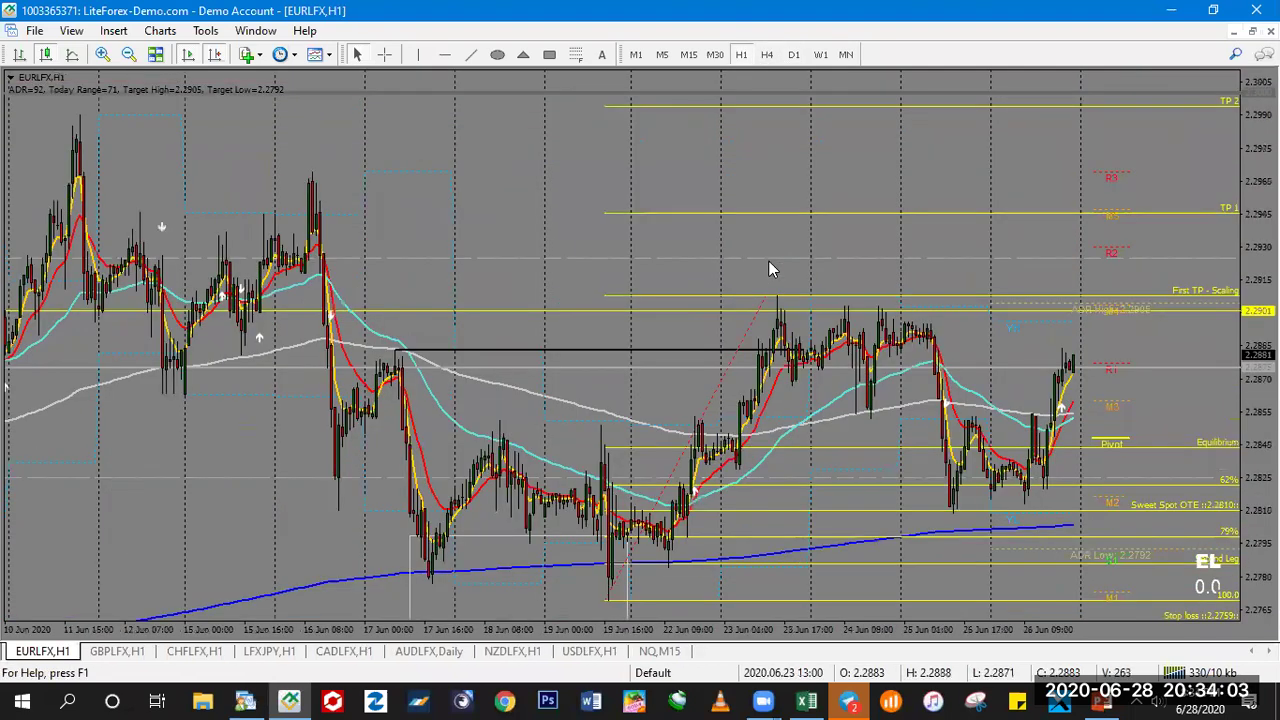
key("plus")
key("plus")
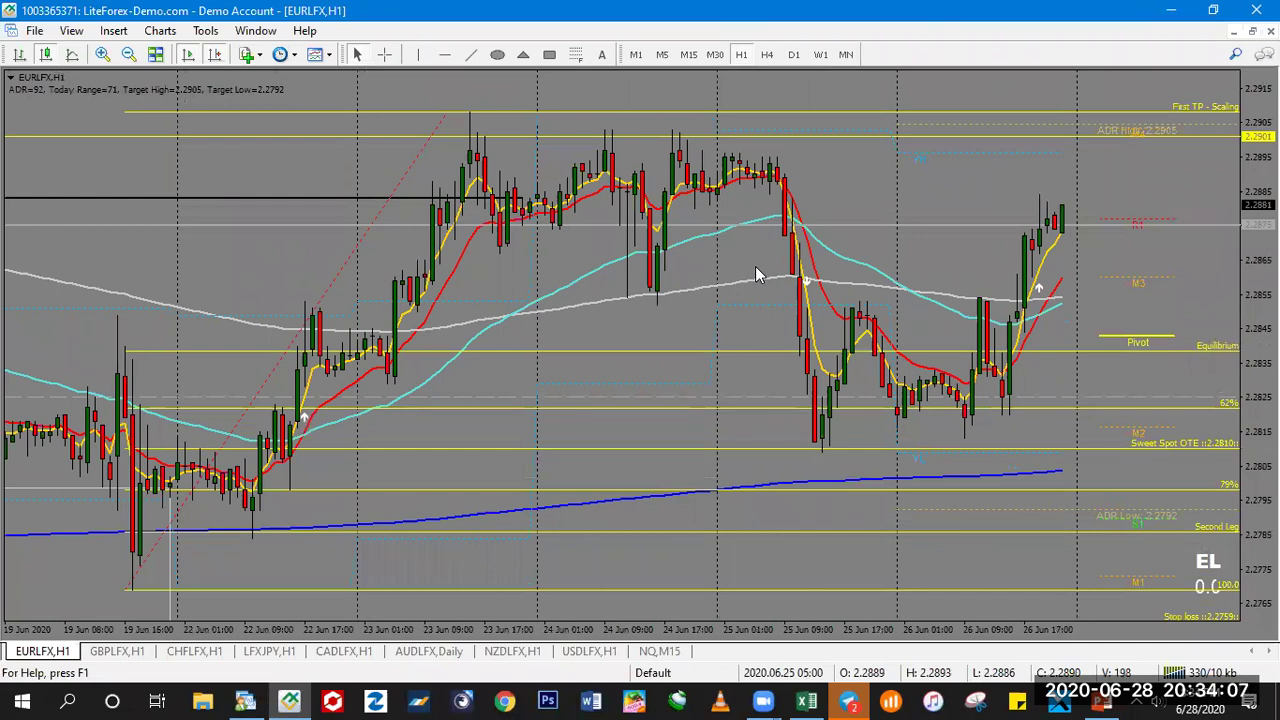
- On the H4 chart, draw a nearly horizontal trendline at about 2.2893 from the 24 June candles to beyond the latest price
left_click(768, 56)
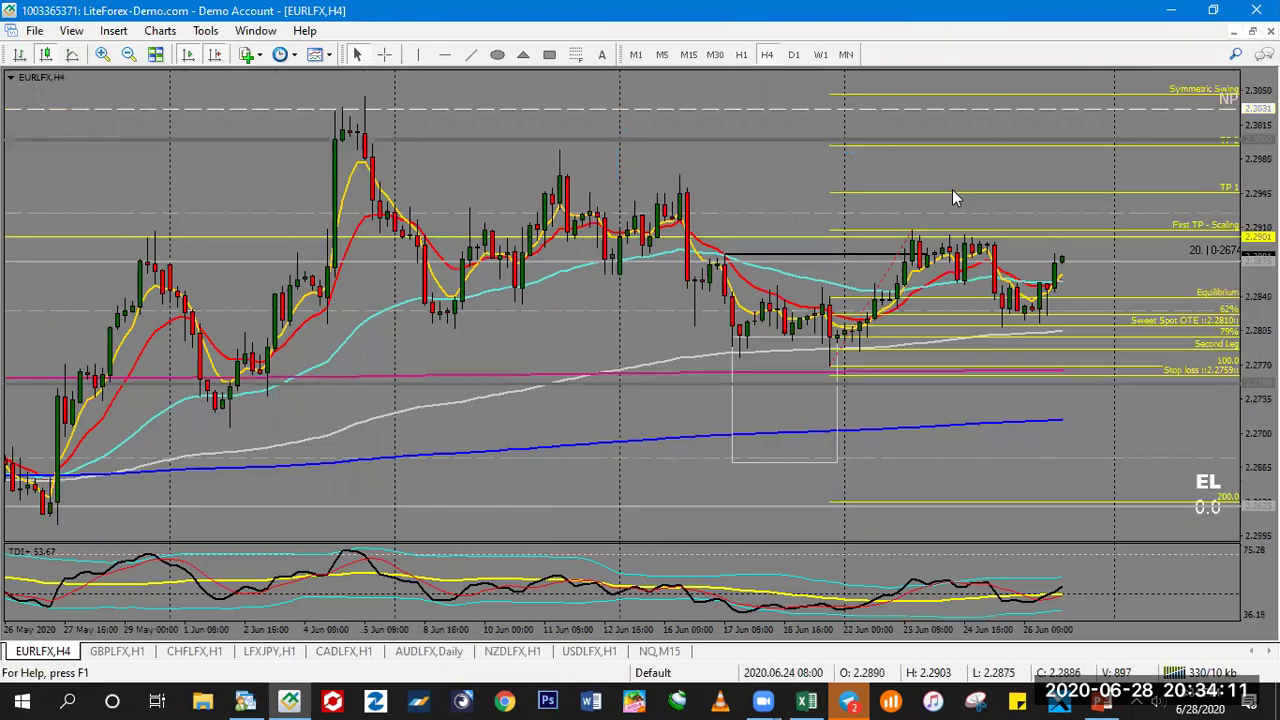
key("plus")
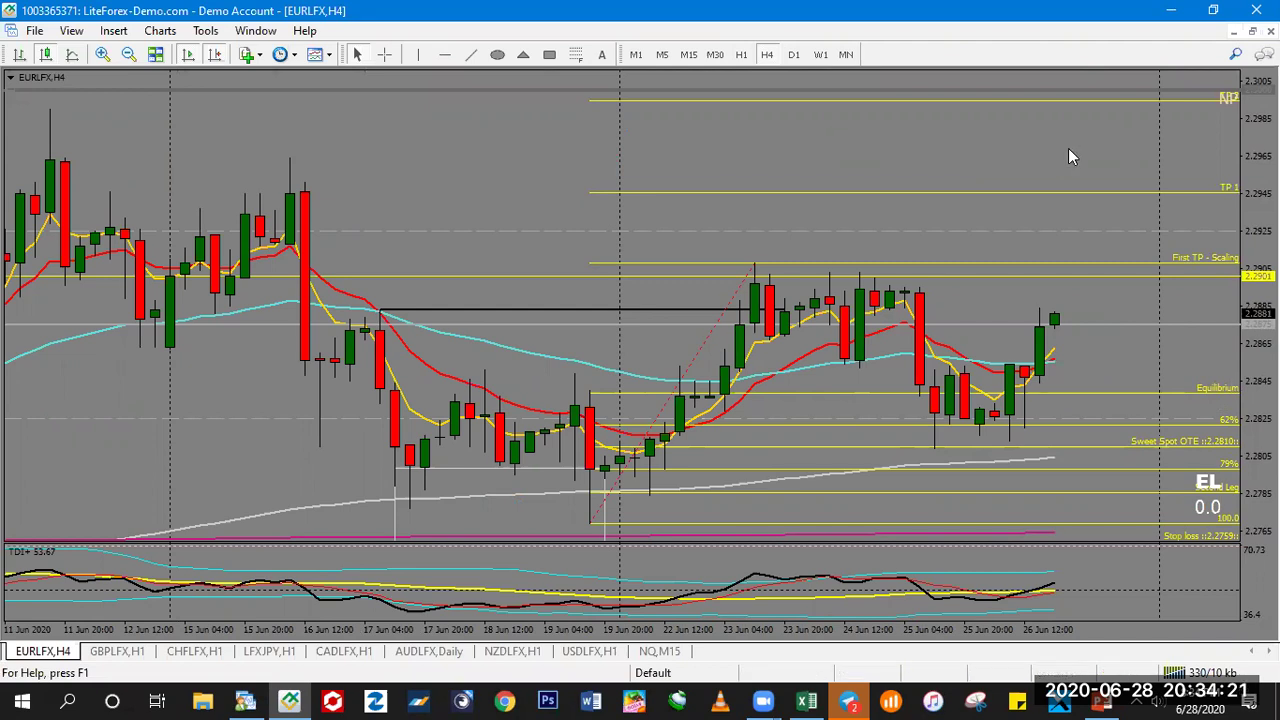
left_click(470, 54)
left_click(765, 270)
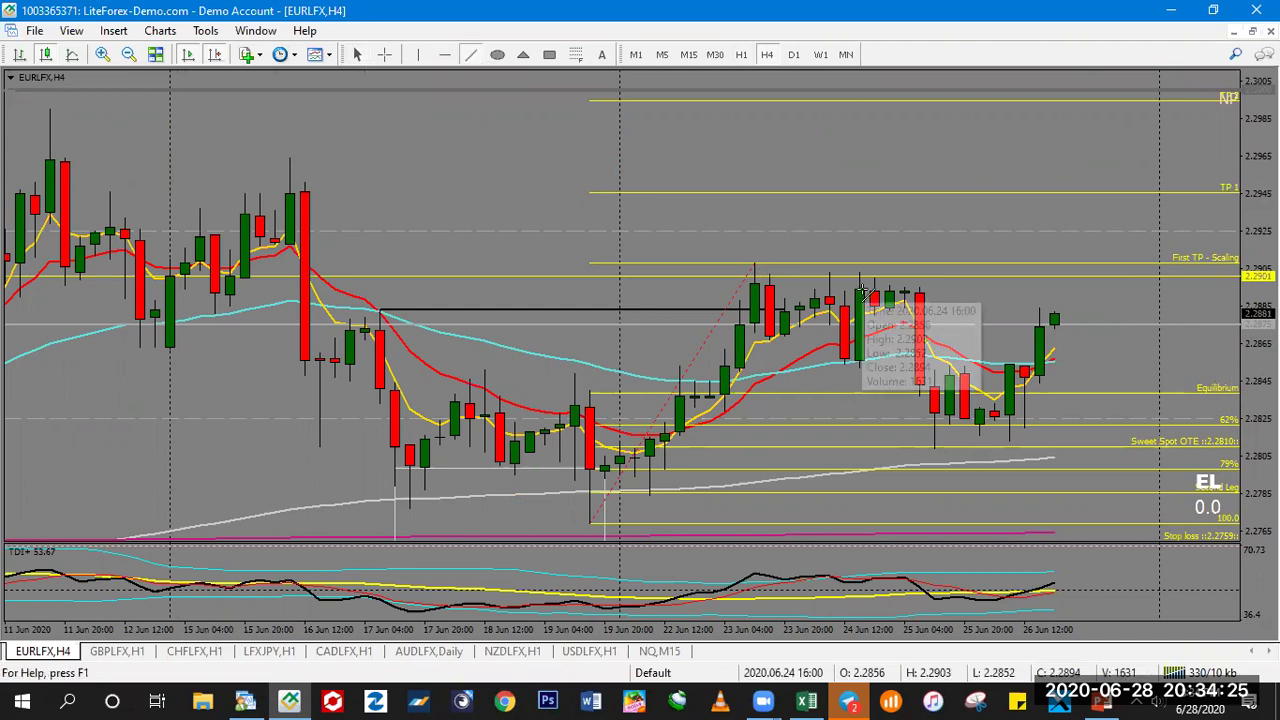
left_click_drag(1155, 287, 1218, 291)
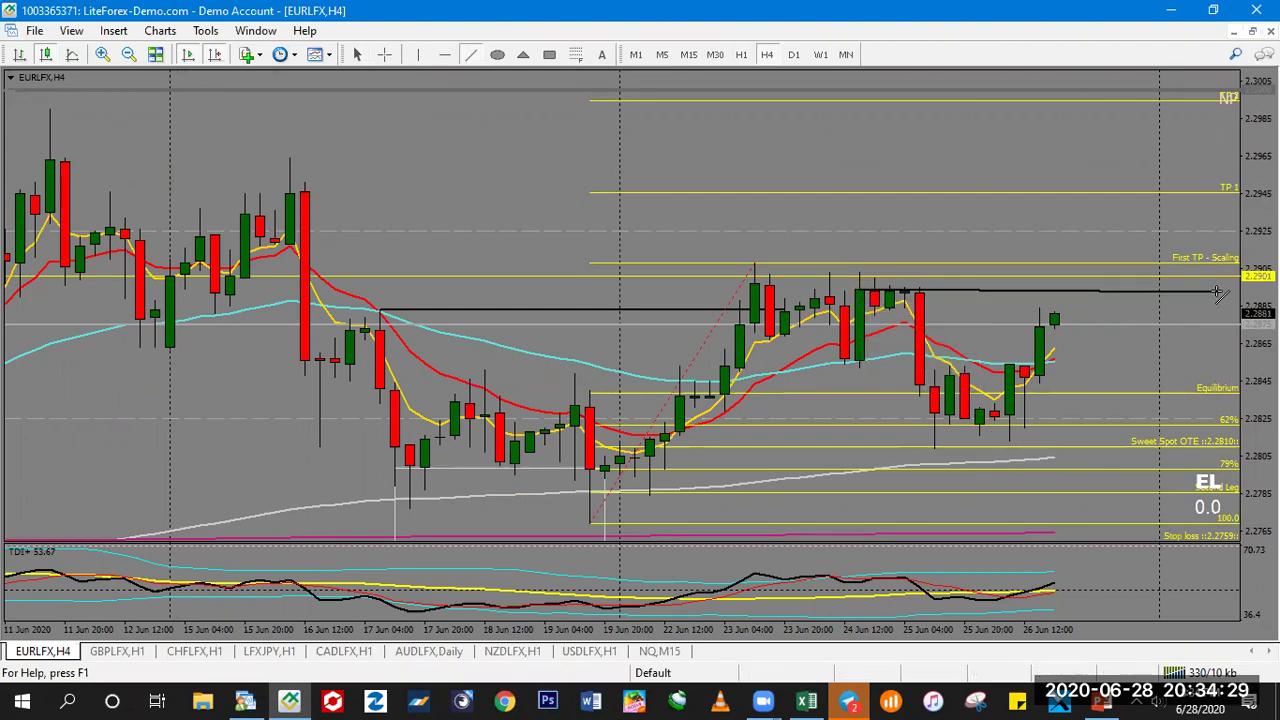
- Draw a zigzag projection of trendlines from Friday's close down to about 2.2857, up to 2.2931, back to 2.2893 and up to 2.2983
left_click(470, 54)
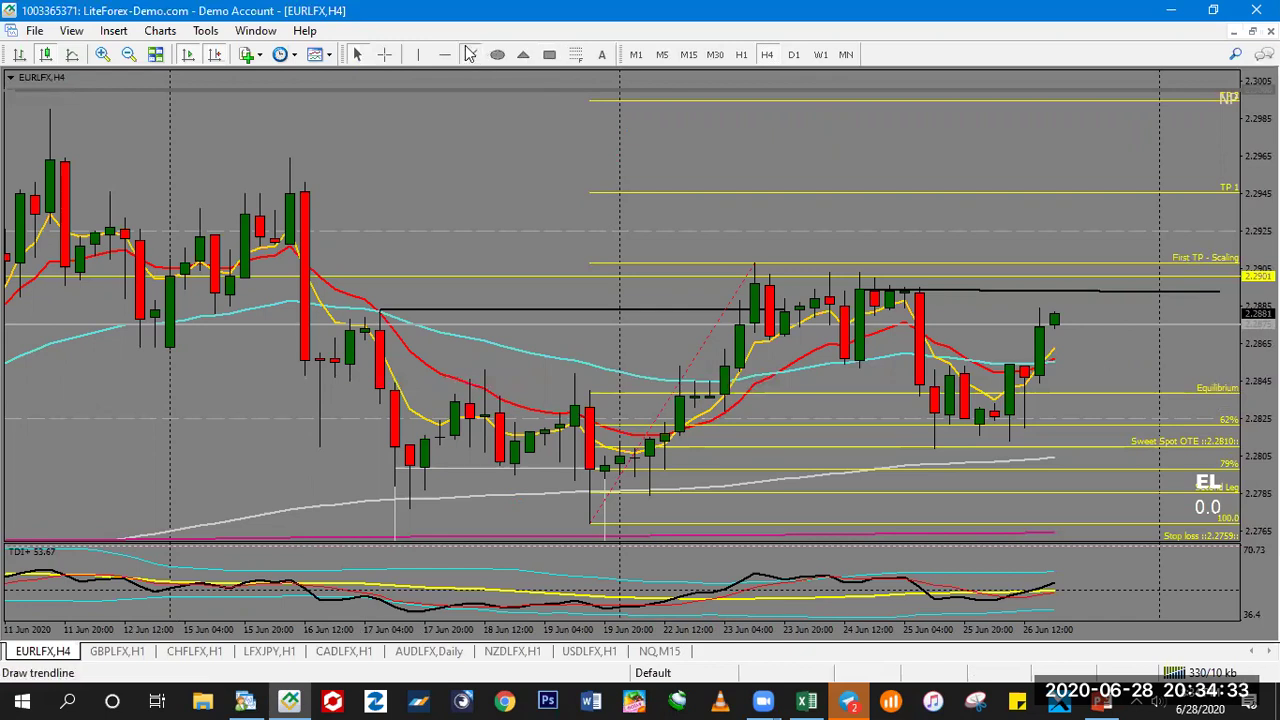
left_click_drag(1070, 315, 1084, 358)
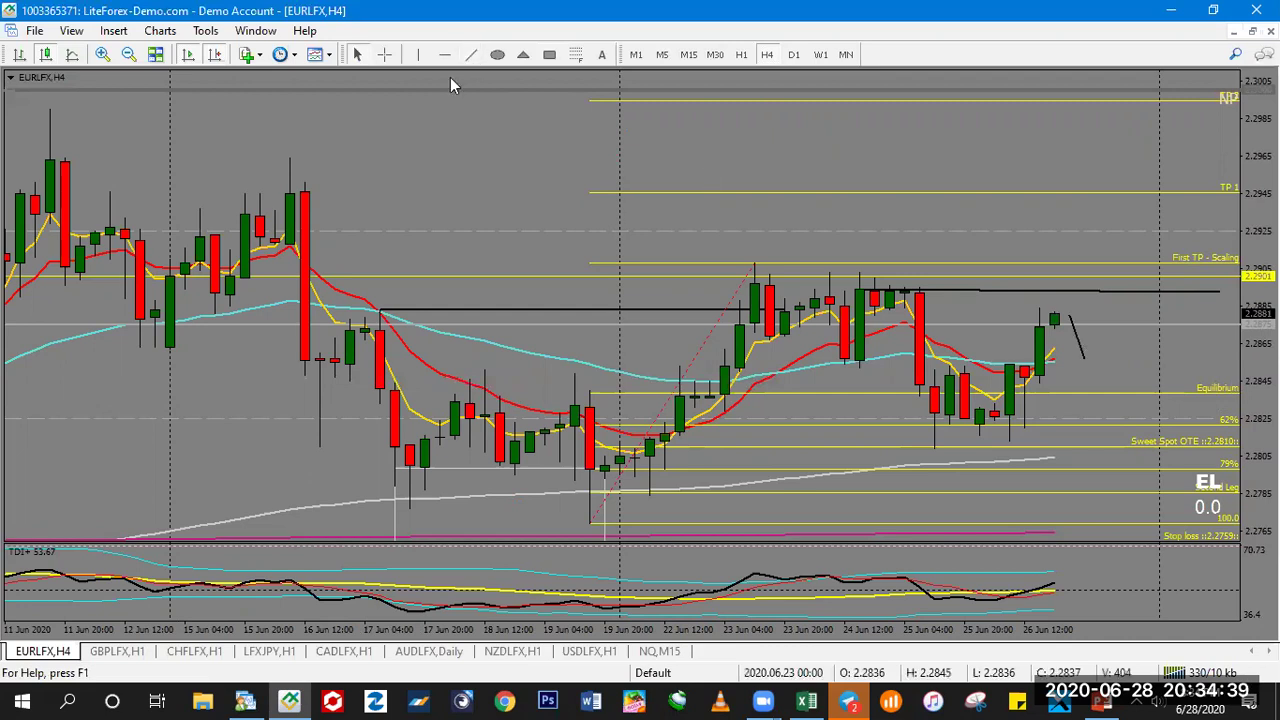
left_click(471, 54)
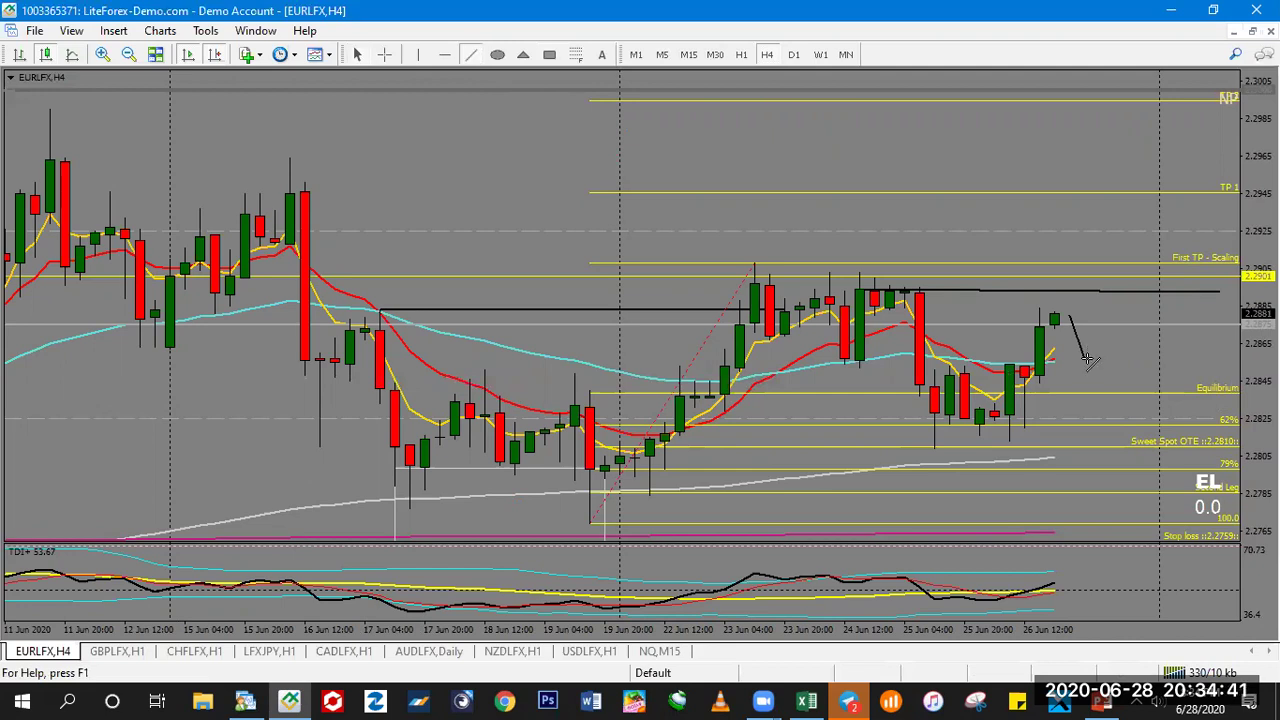
left_click_drag(1087, 359, 1129, 219)
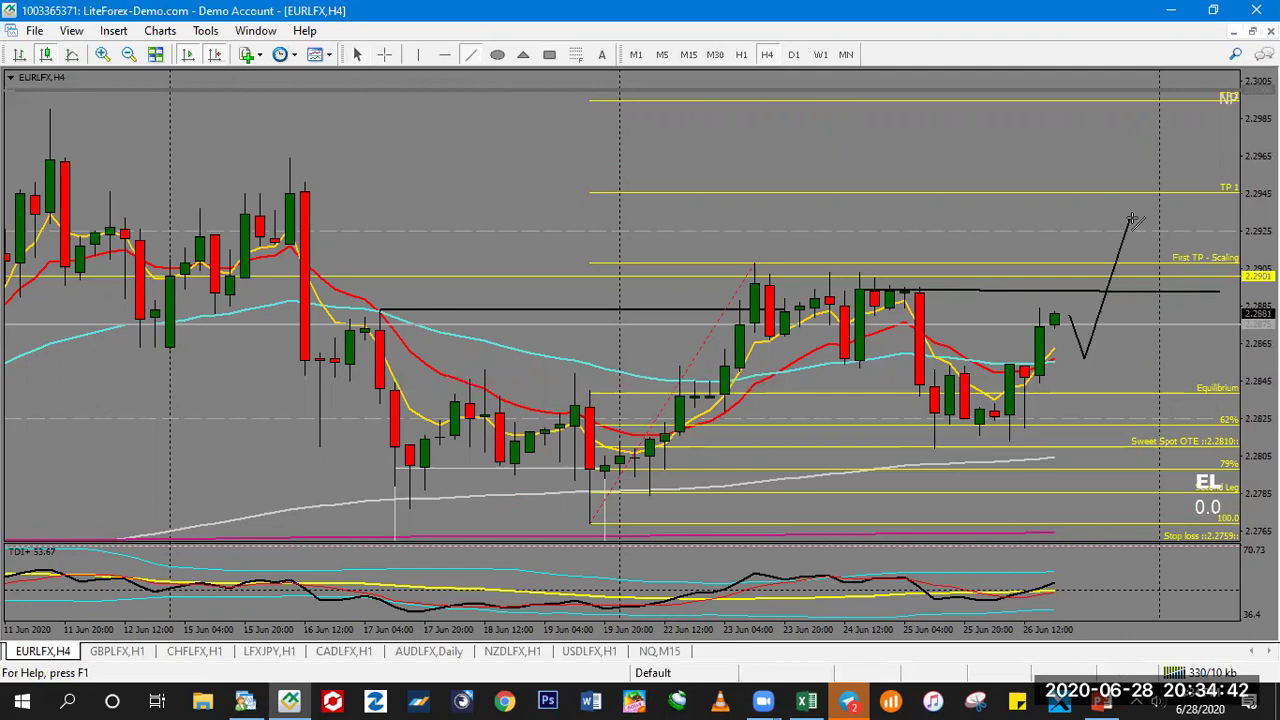
left_click(471, 54)
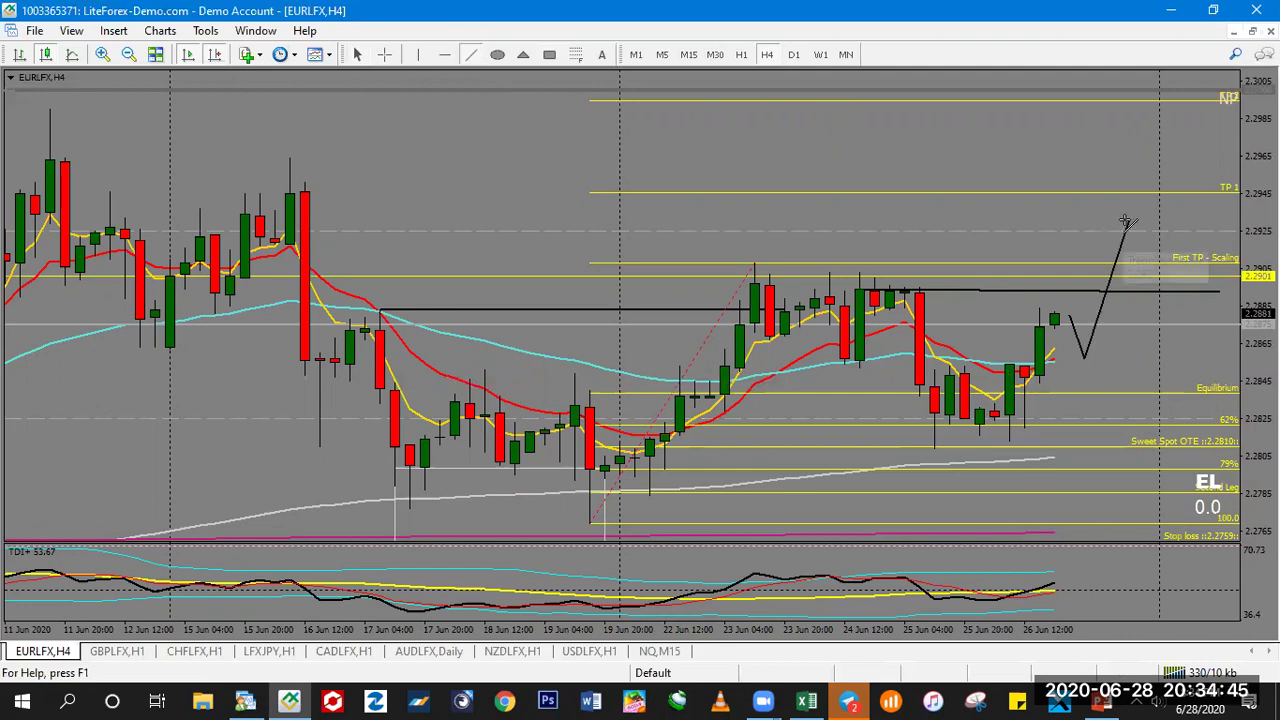
left_click_drag(1129, 222, 1160, 292)
left_click(471, 54)
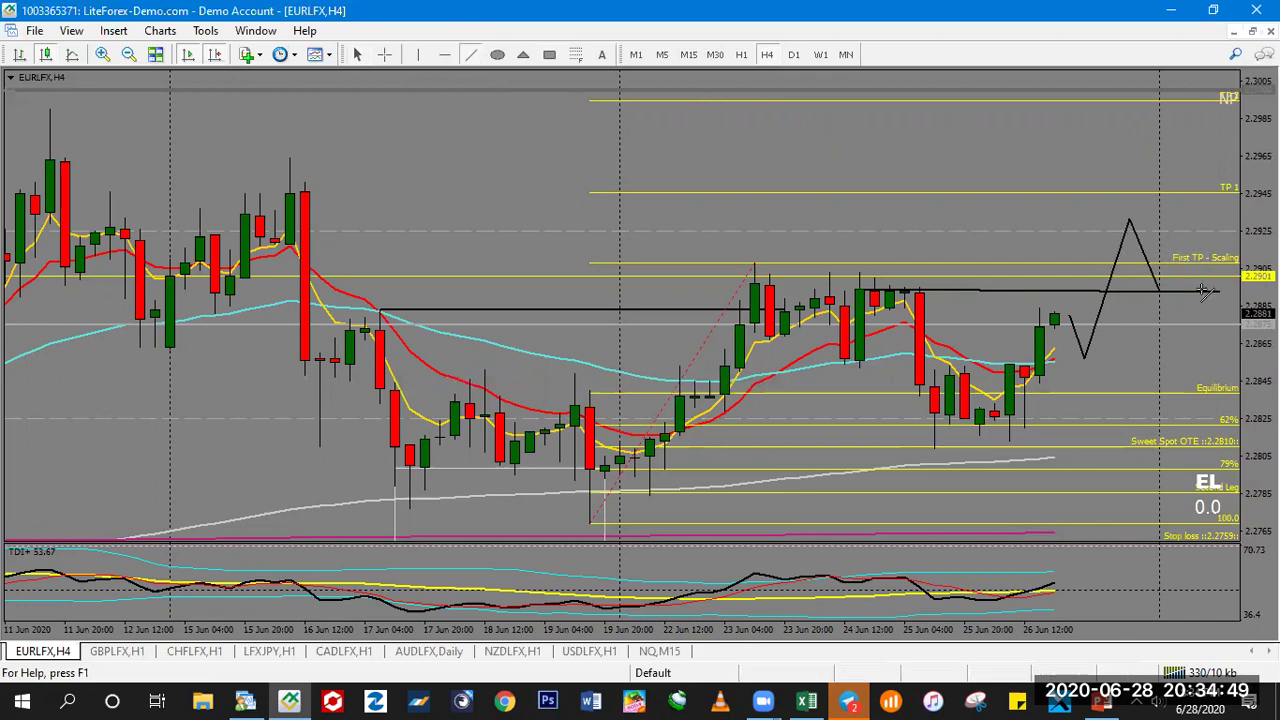
left_click_drag(1160, 292, 1189, 174)
left_click_drag(1200, 128, 1203, 123)
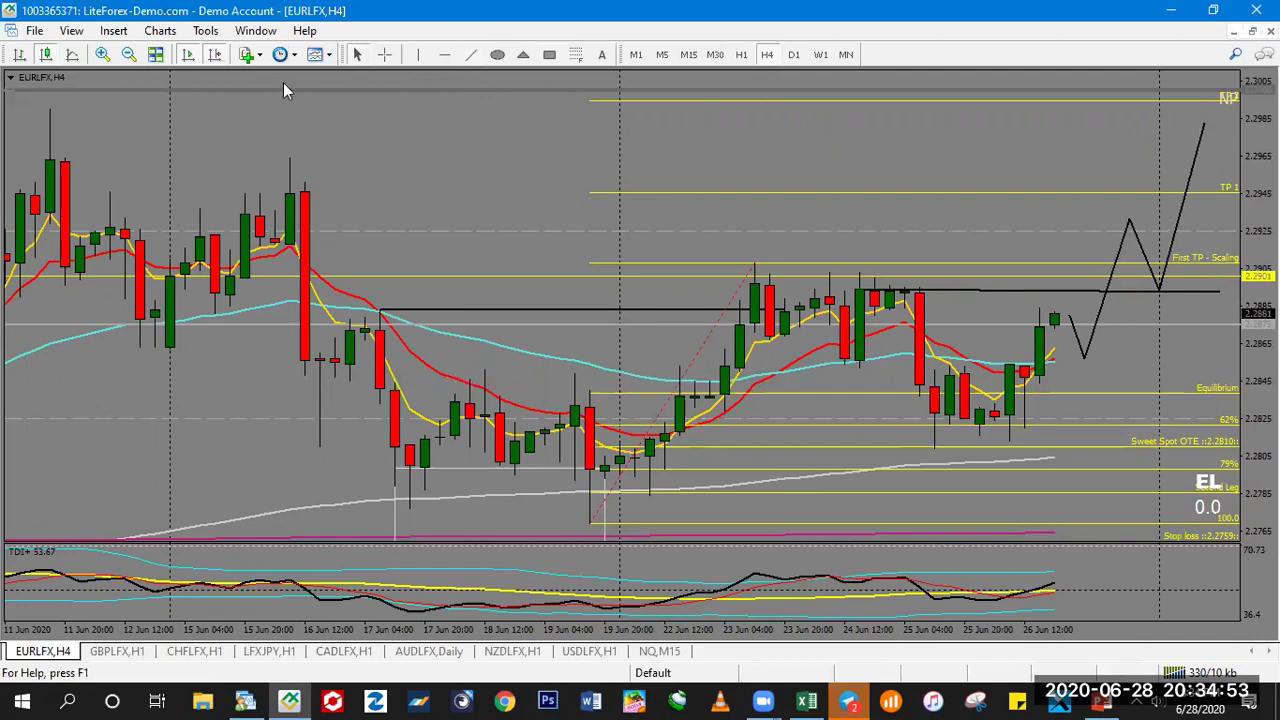
- Save the active EURLFX H4 chart as is, as a picture, and close its preview
left_click(38, 31)
left_click(128, 184)
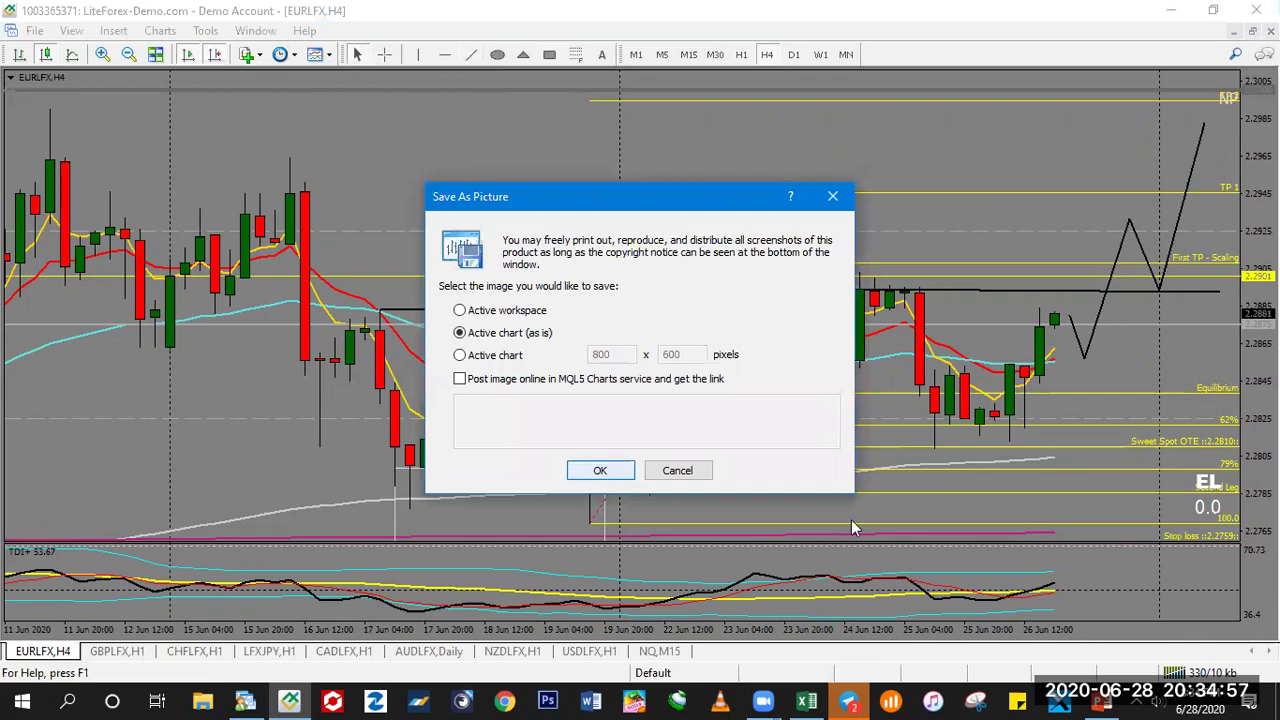
key("Return")
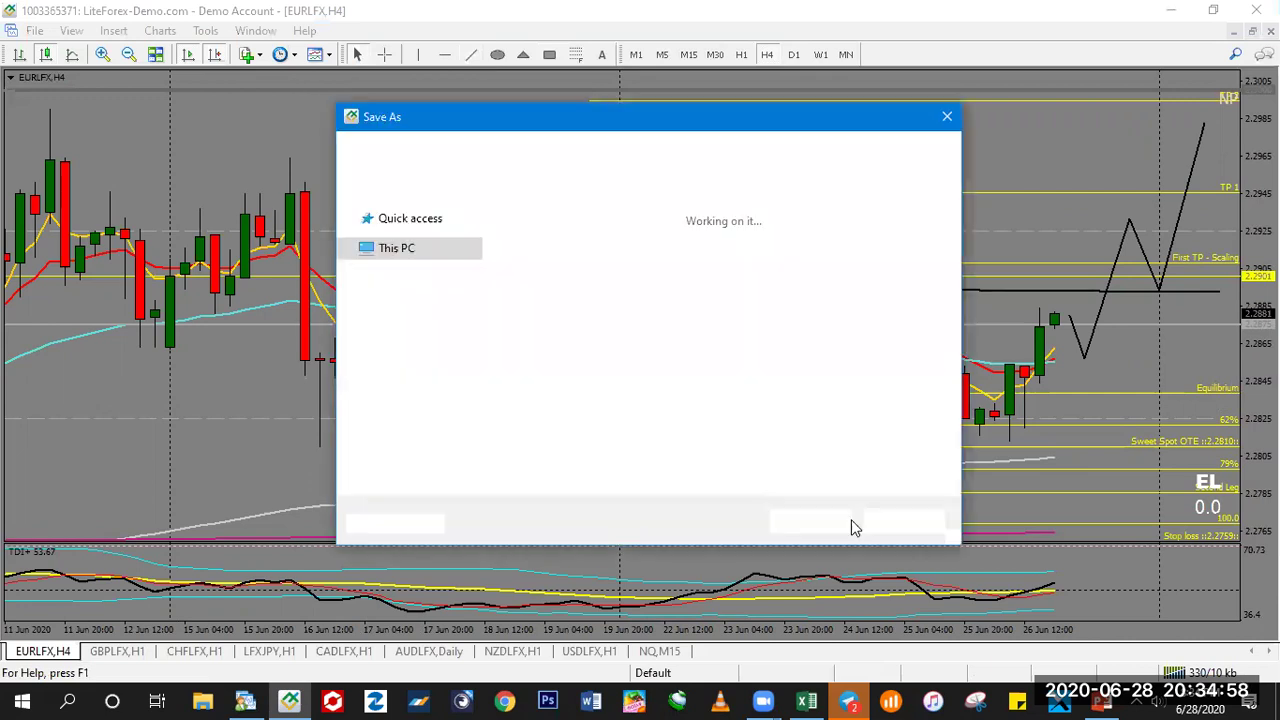
left_click(787, 527)
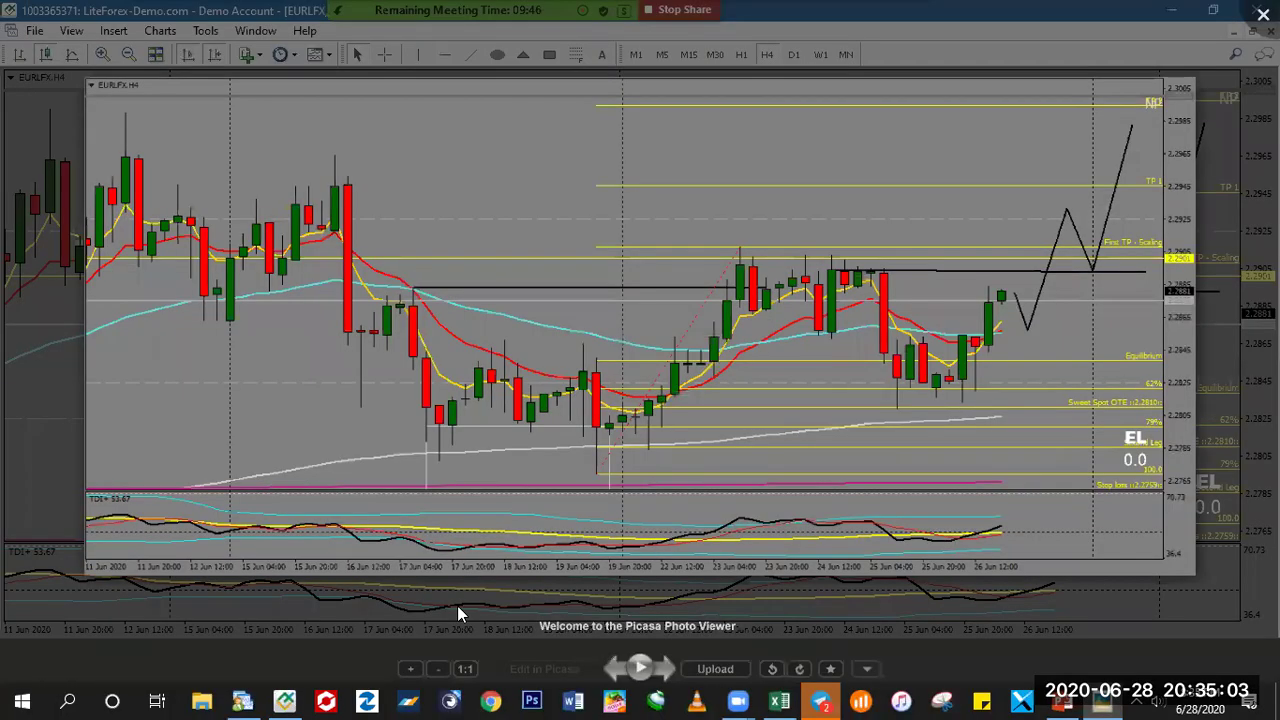
left_click(457, 605)
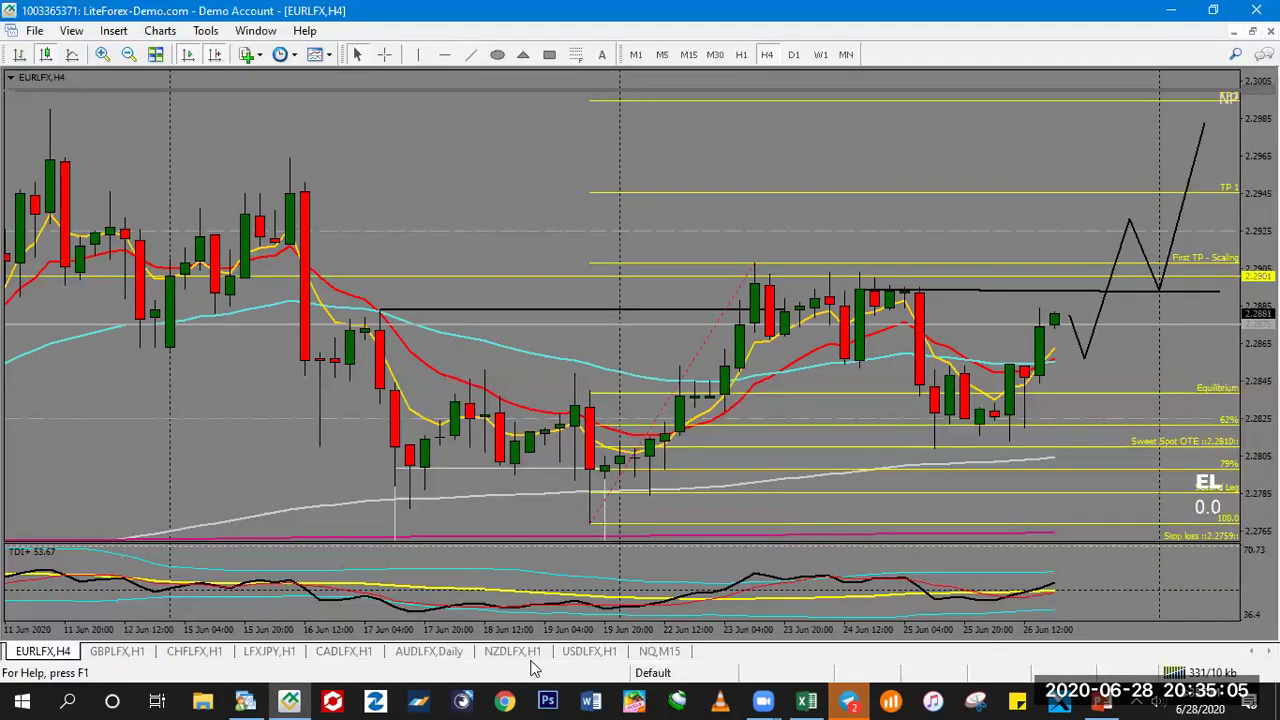
- Switch to the COT SPV workbook in Excel and open the NZD sheet to review its positioning
left_click(803, 700)
left_click(392, 648)
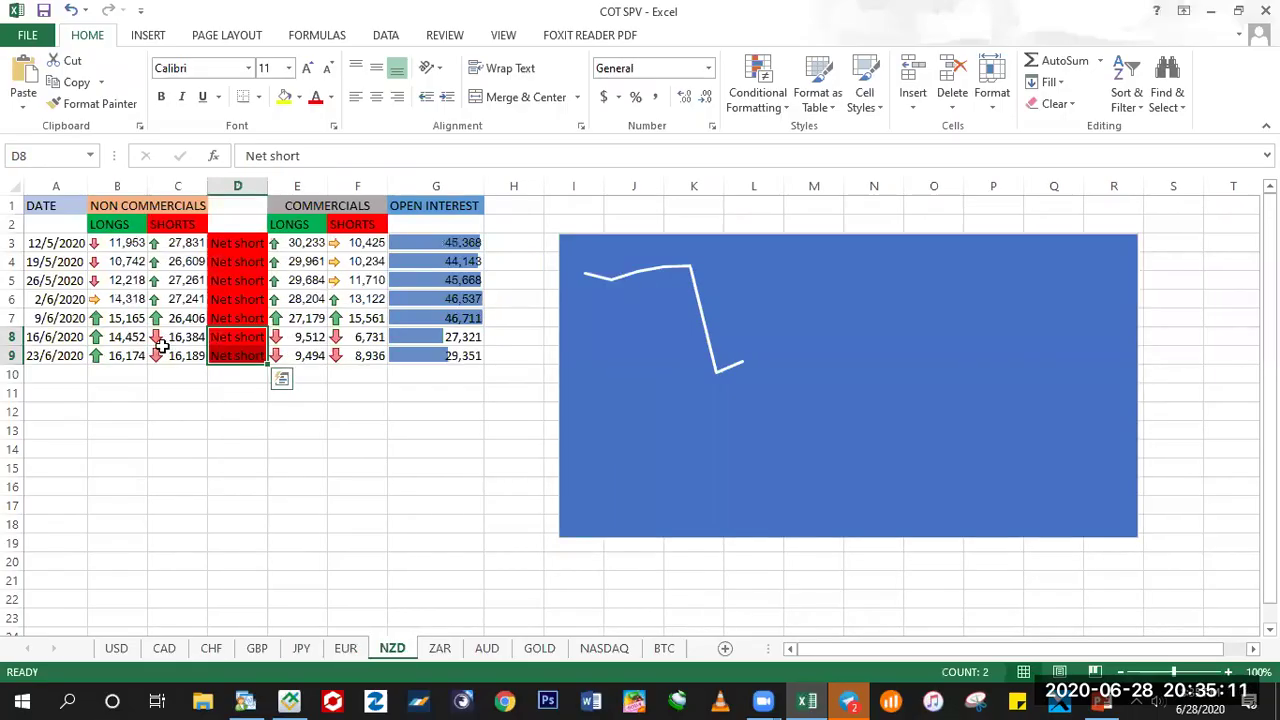
- Examine the NZD non-commercial and commercial longs and shorts for 23/6/2020, comparing the non-commercial shorts with 16/6/2020
left_click(184, 340)
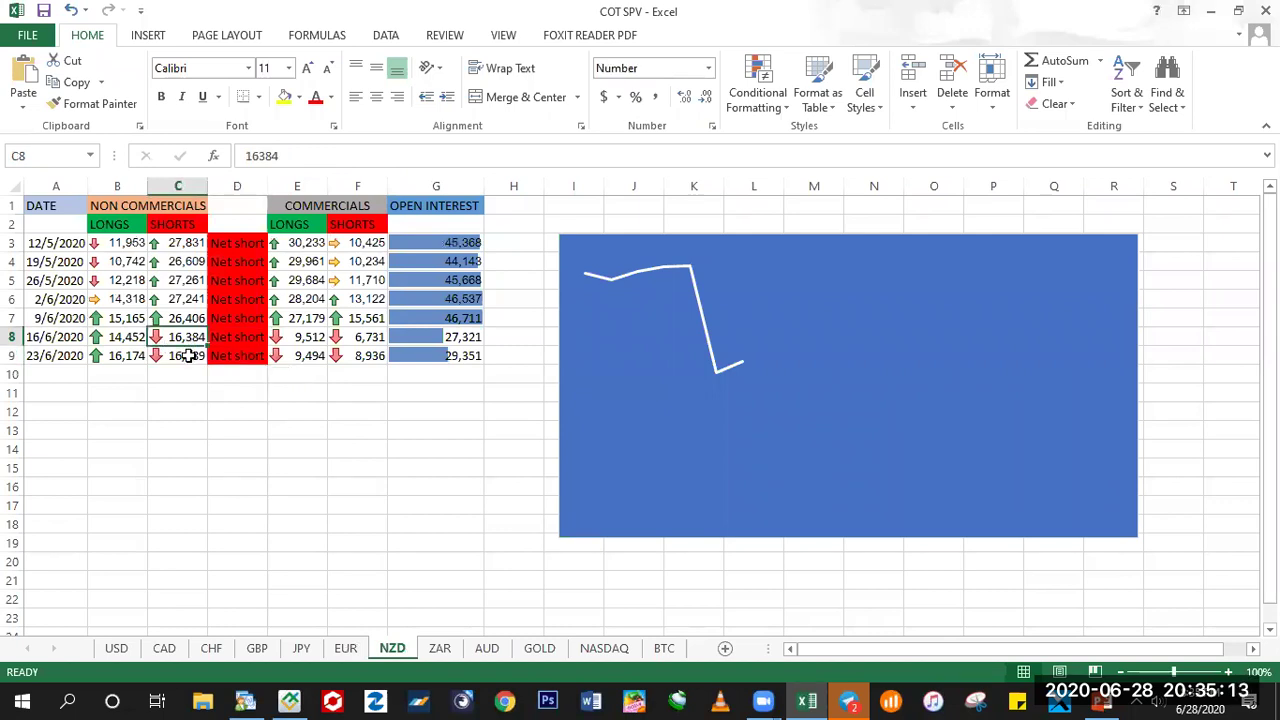
key("Down")
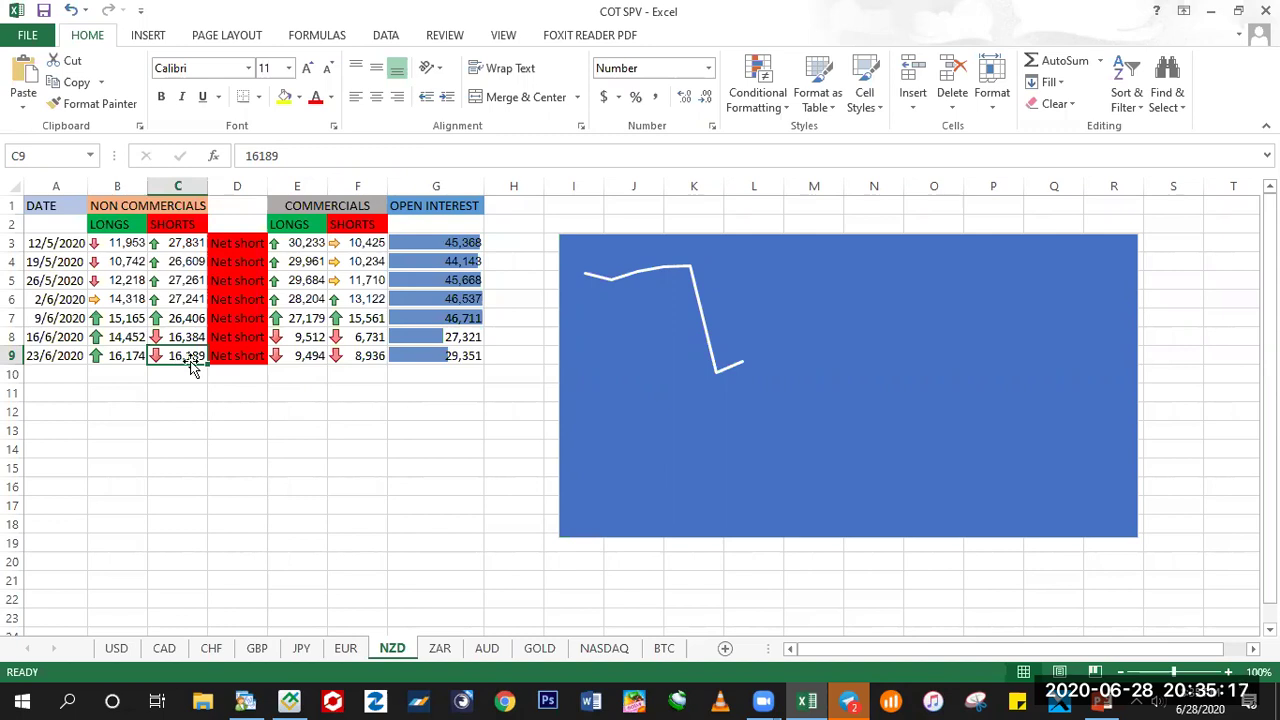
left_click(126, 354)
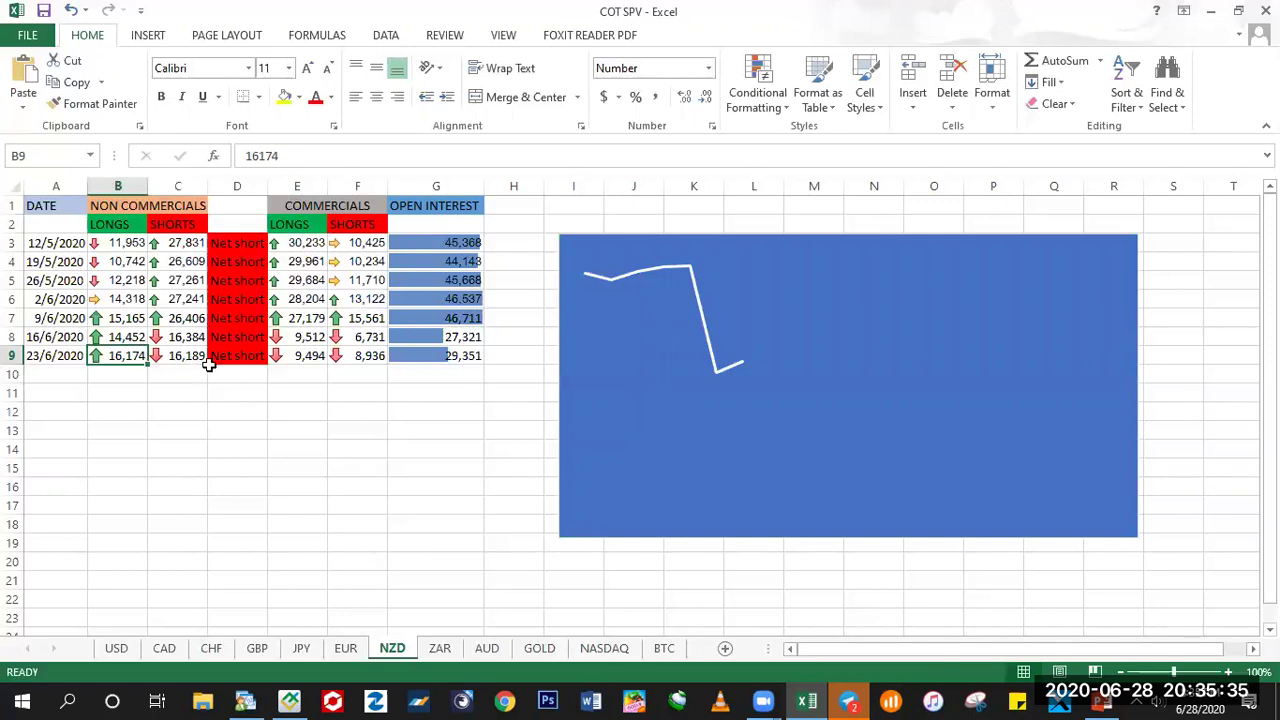
left_click(78, 354)
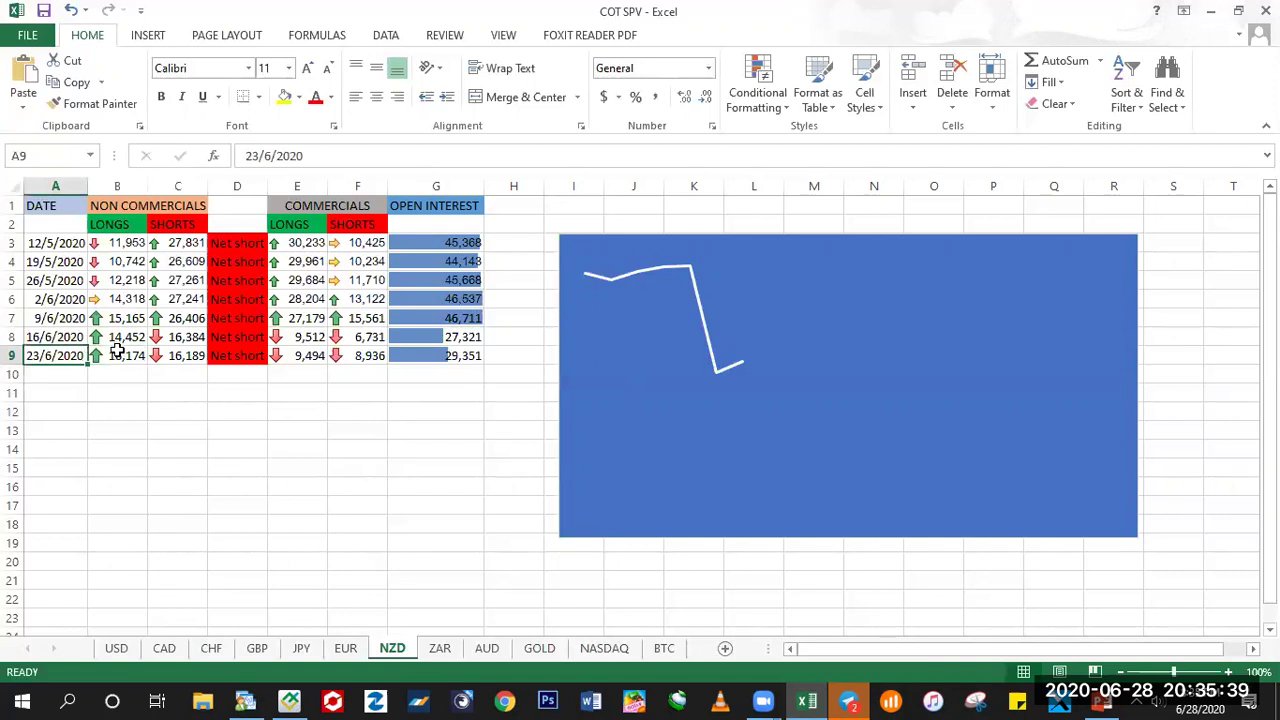
left_click(115, 350)
key("Right")
key("Right")
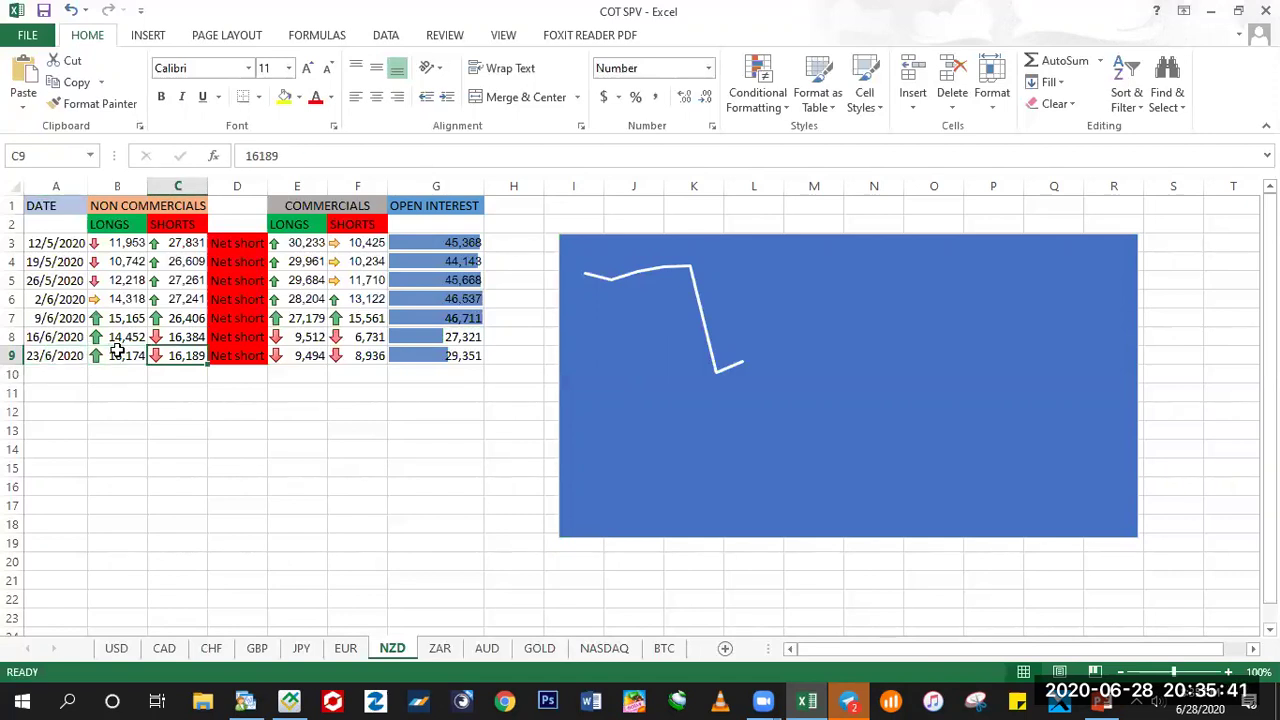
key("Right")
key("Right")
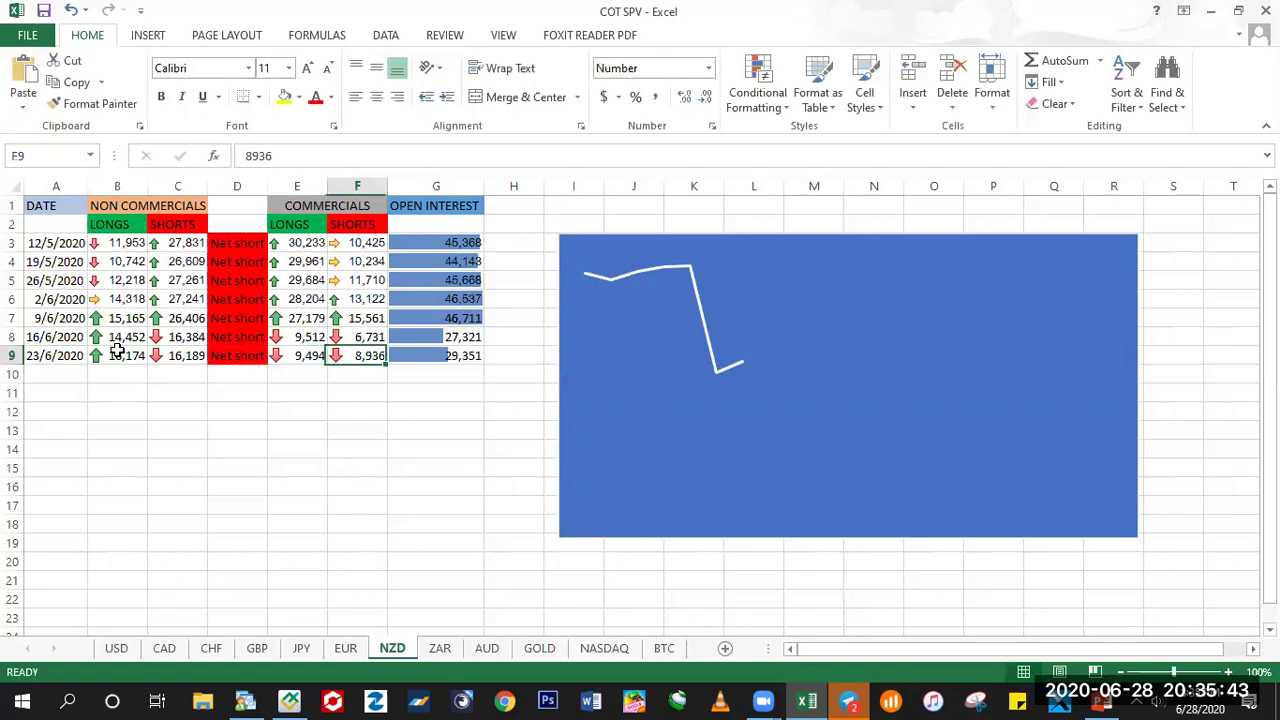
key("Left")
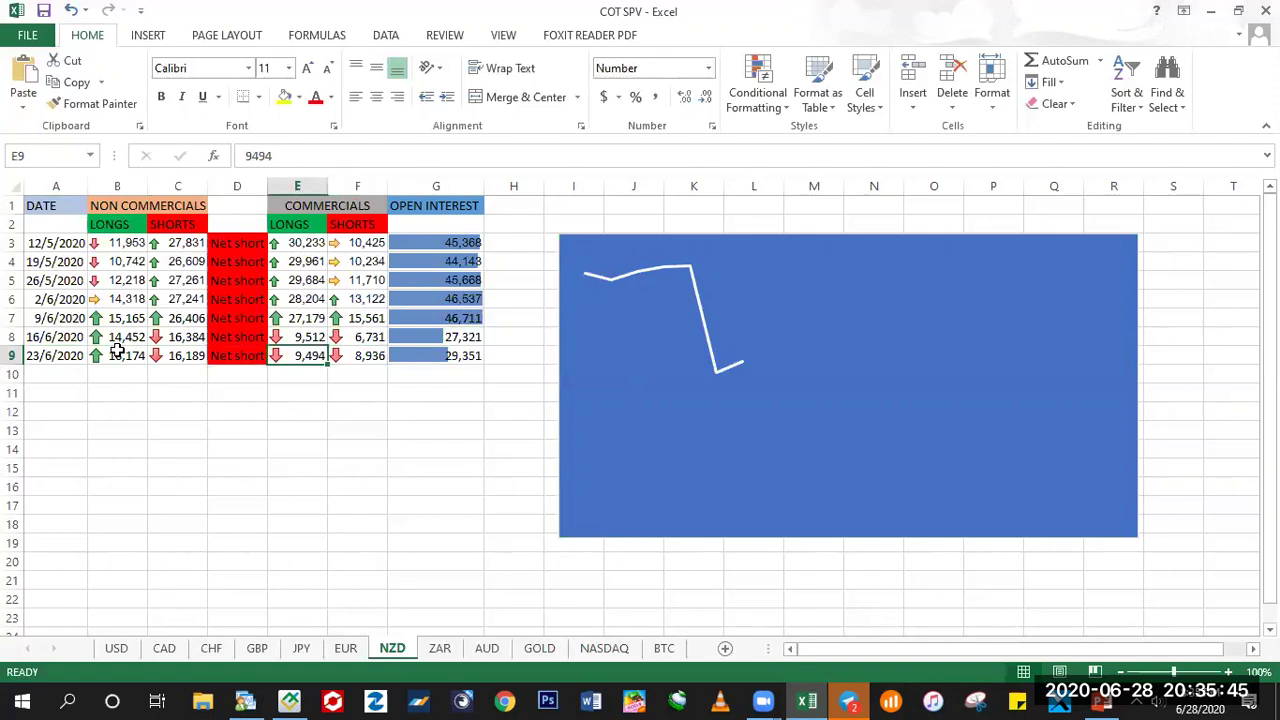
key("Left")
key("Left")
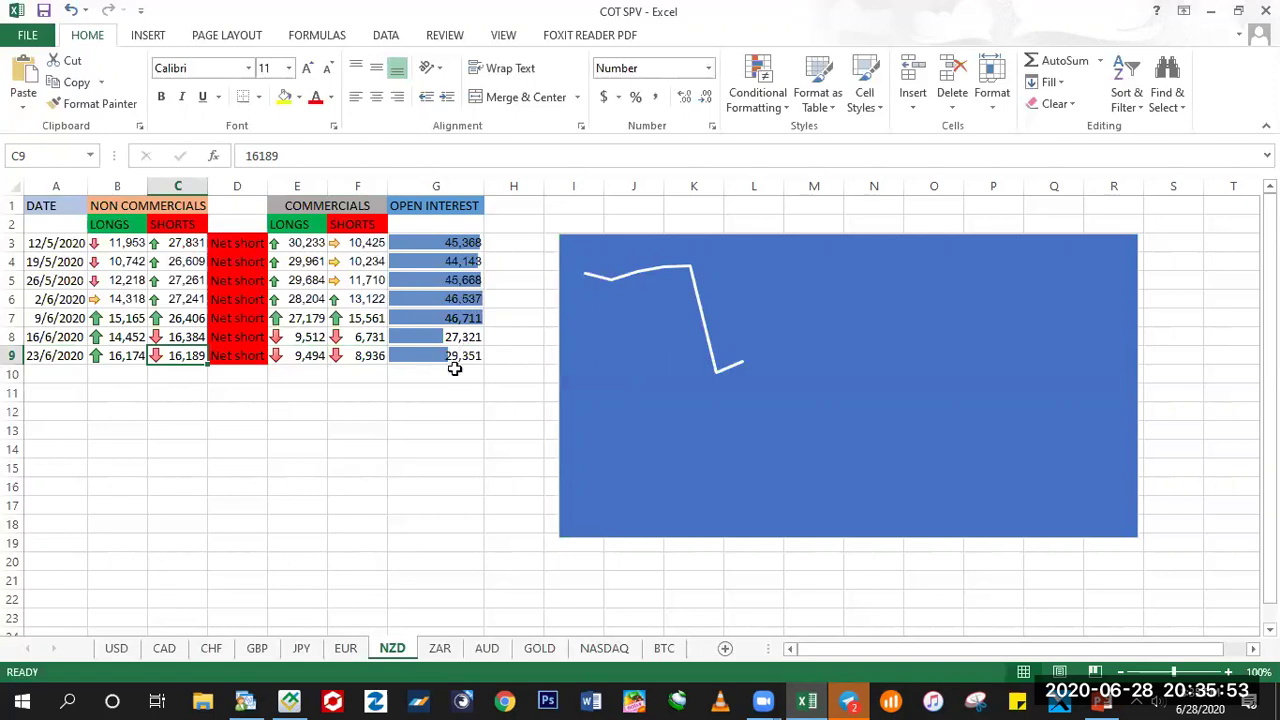
- Glance at the AUDLFX daily chart in the LiteForex terminal, then review the 23/6/2020 shorts on the COT SPV workbook's AUD sheet
left_click(289, 700)
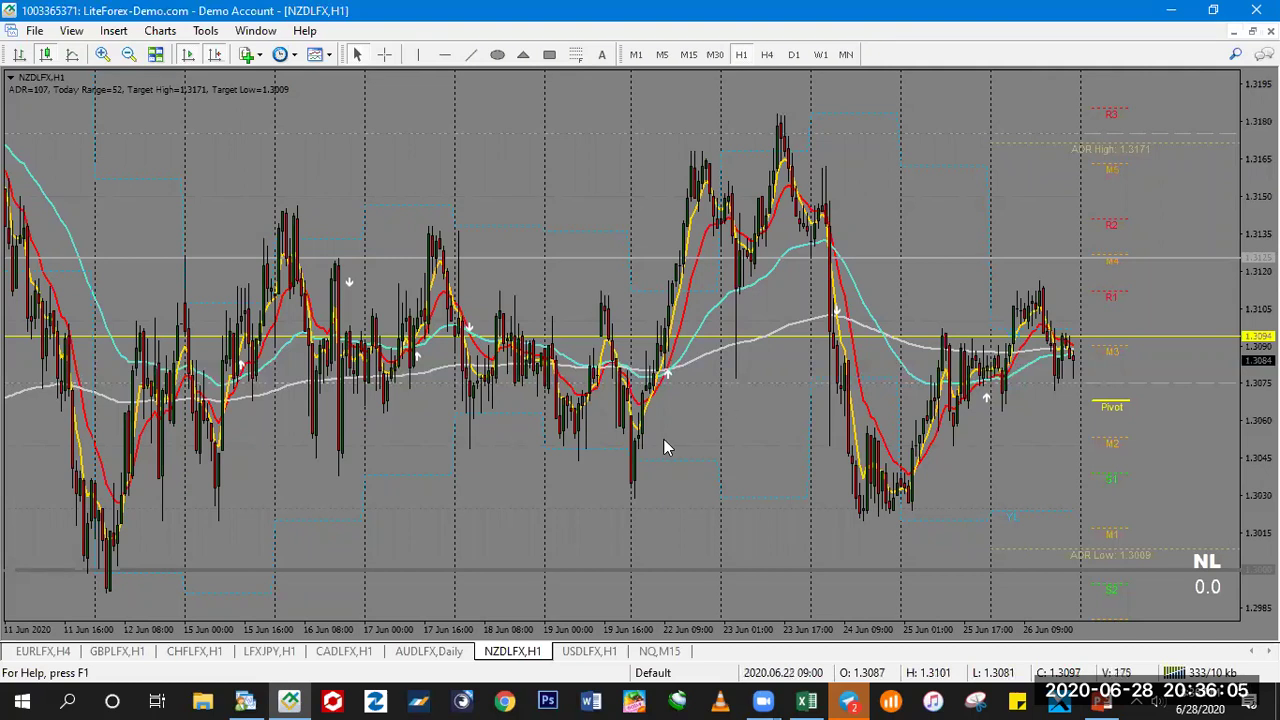
left_click(428, 651)
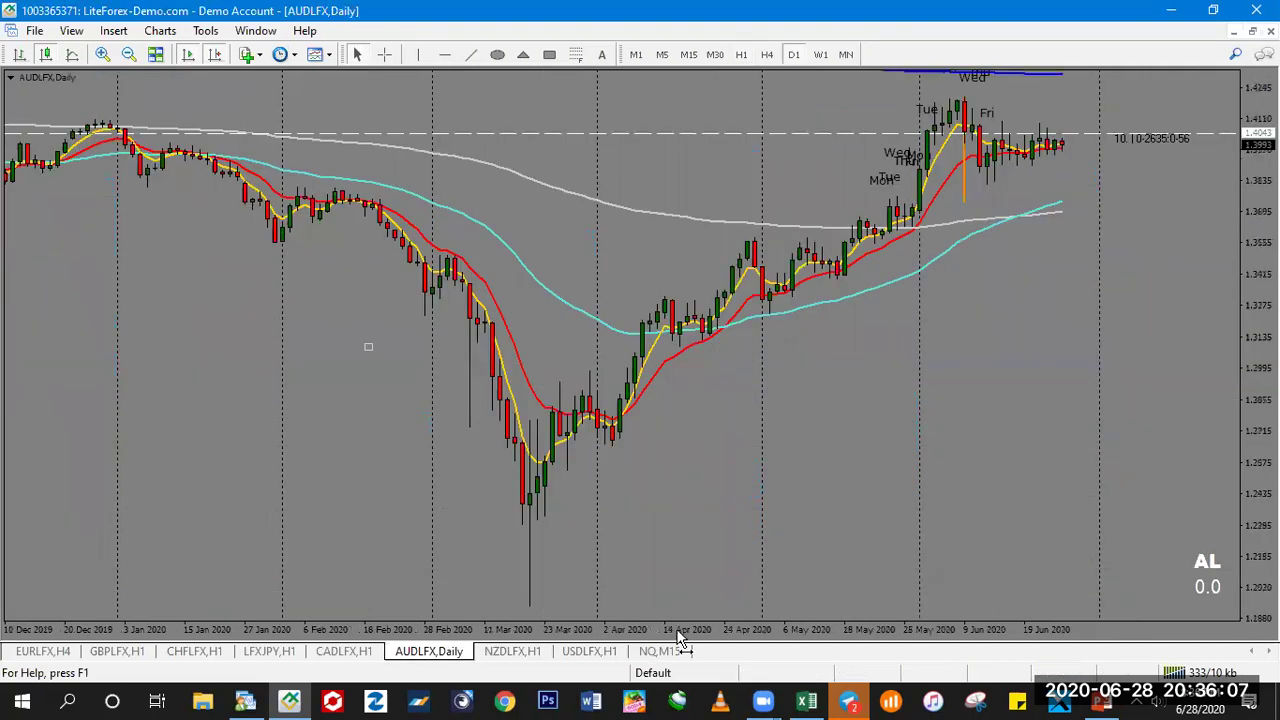
left_click(806, 699)
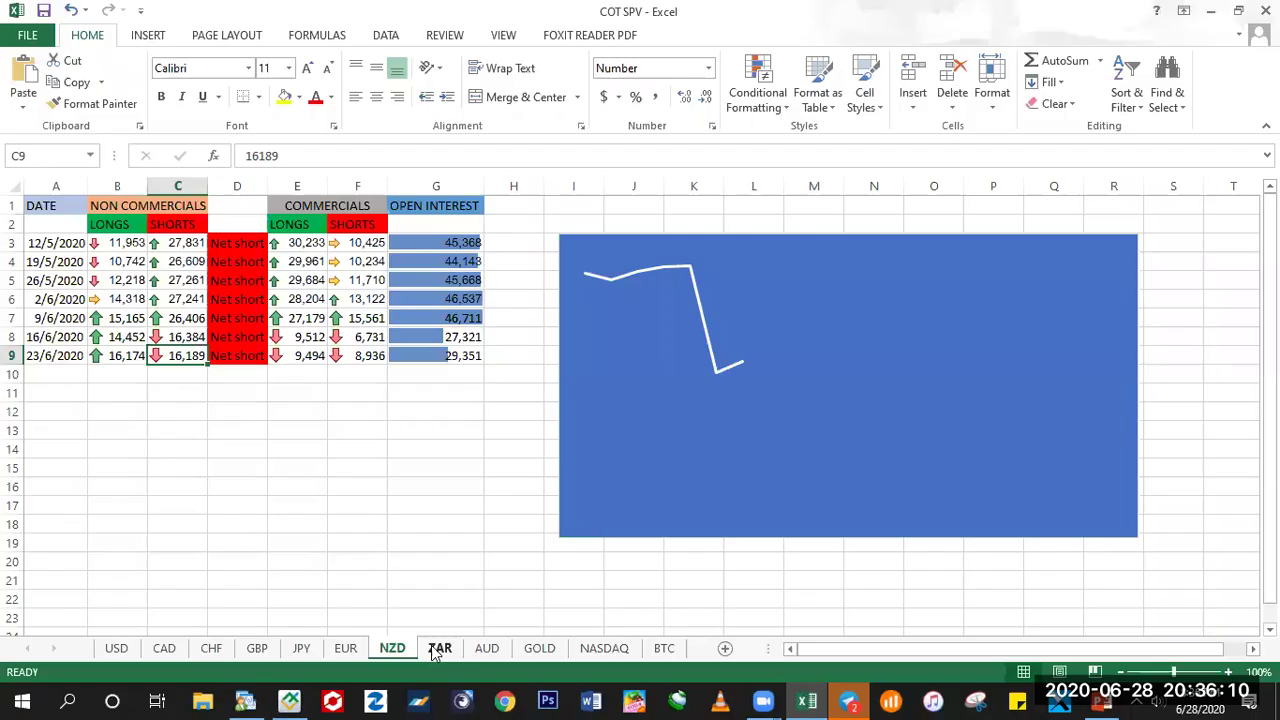
left_click(500, 648)
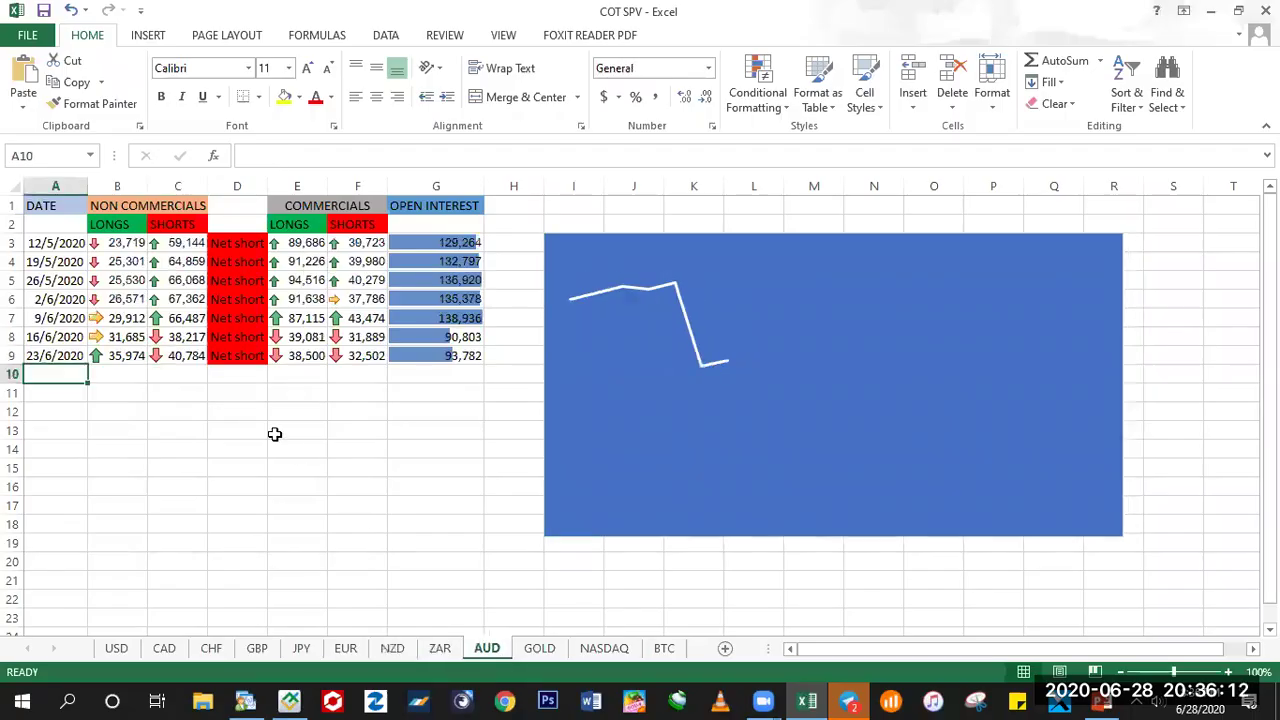
left_click(177, 352)
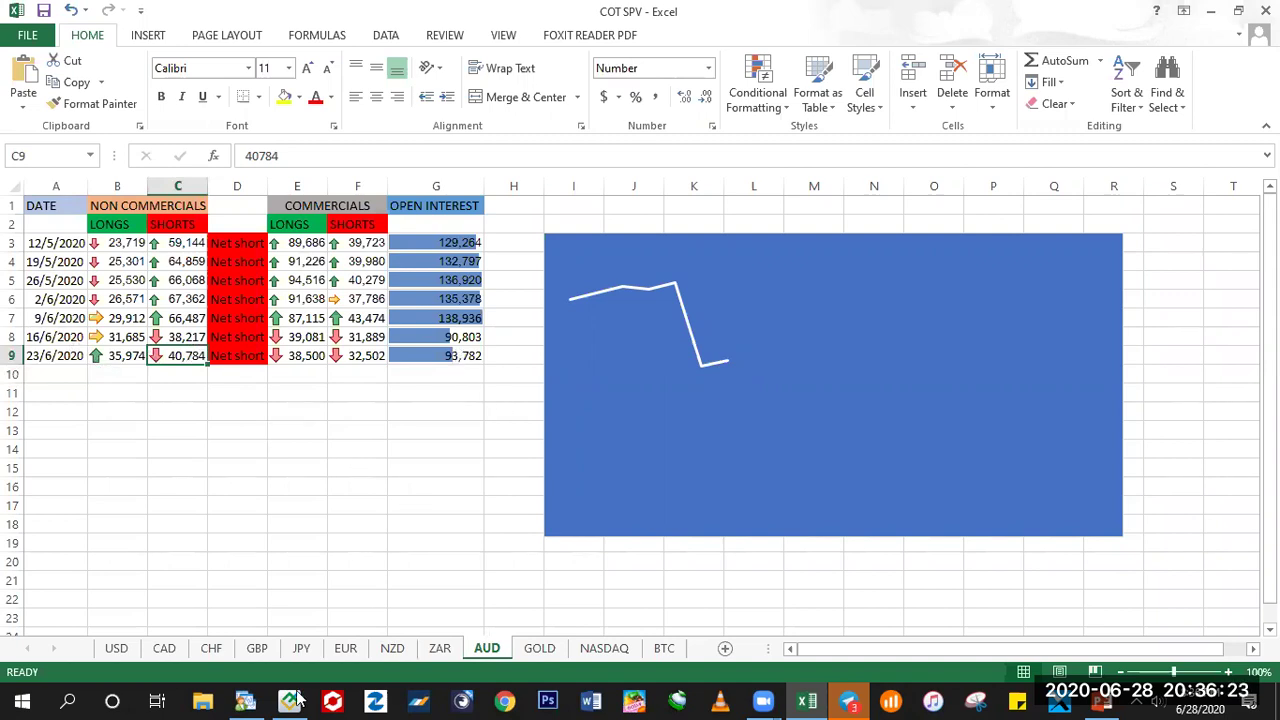
- In the LiteForex terminal, add a horizontal line at 1.4191 on the AUDLFX daily chart and change its timeframe to H4
key("alt+Tab")
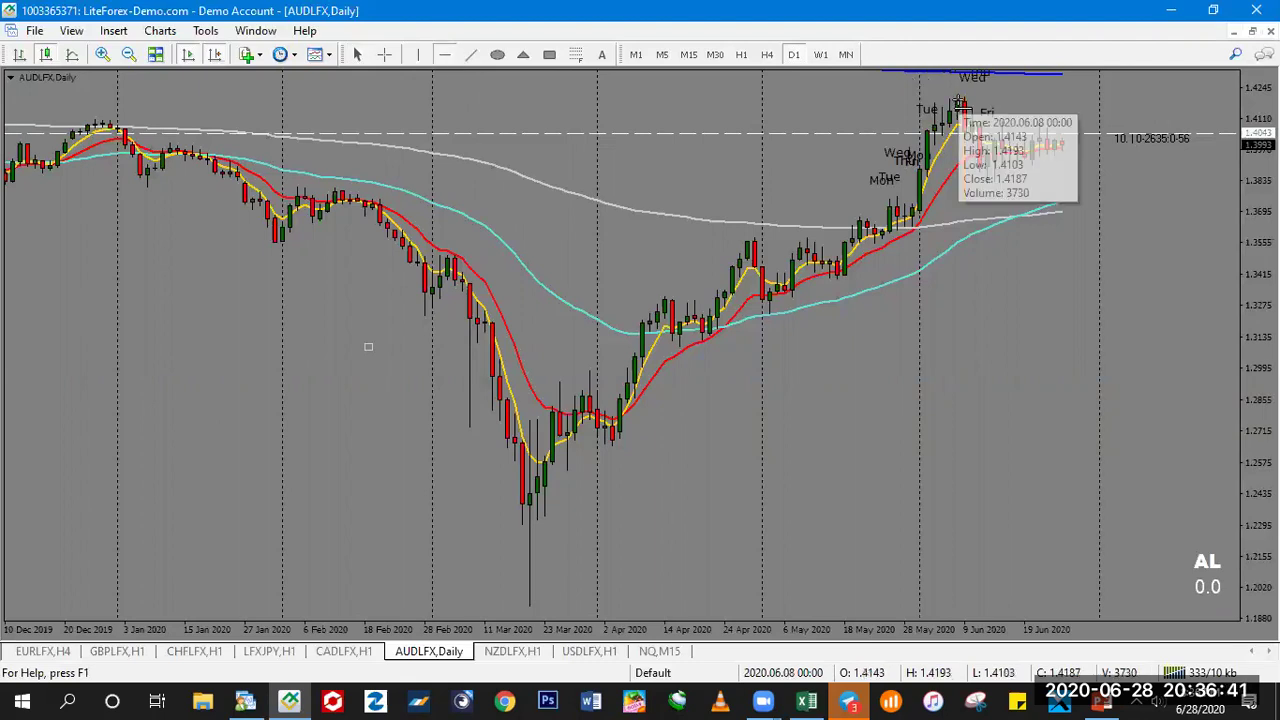
left_click(960, 102)
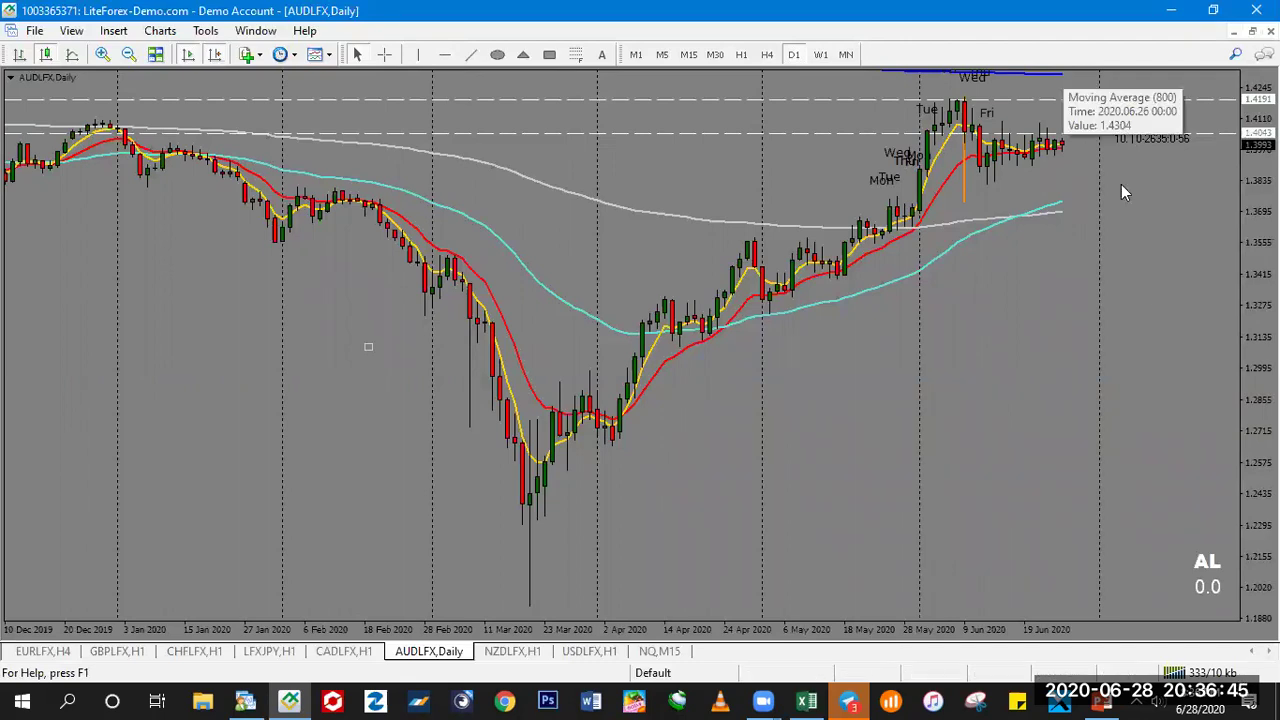
left_click(740, 54)
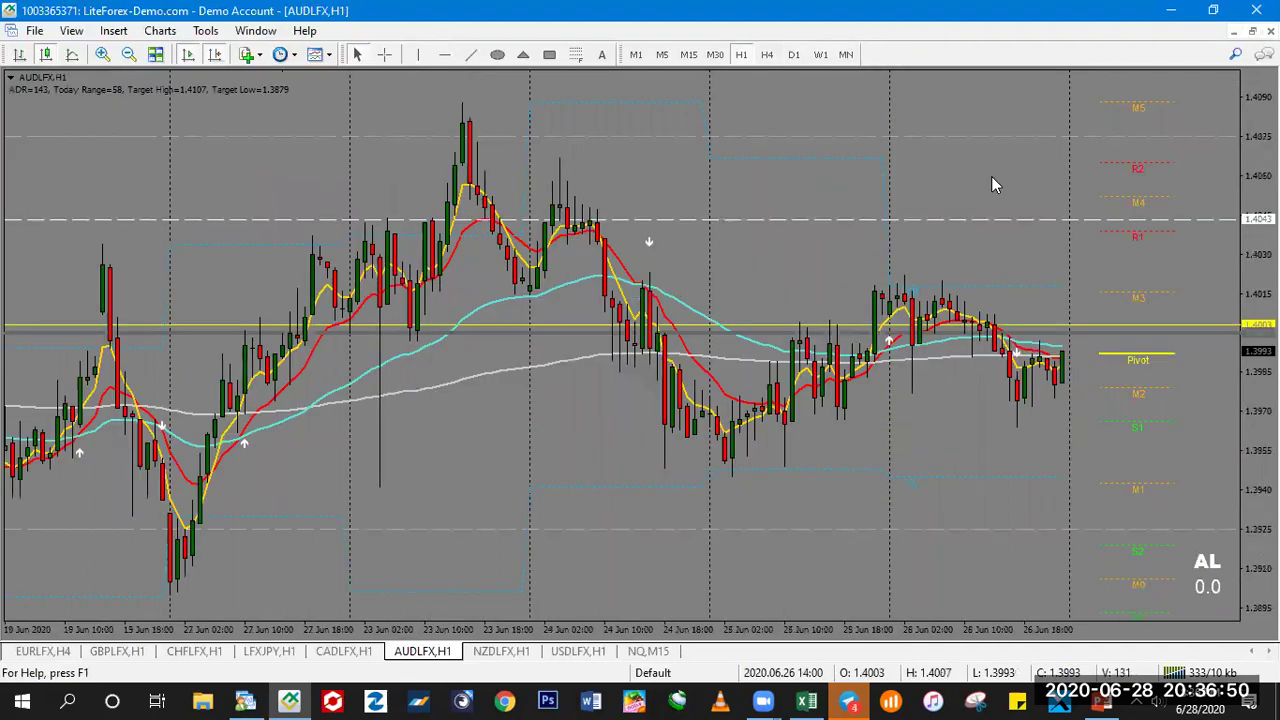
left_click(766, 54)
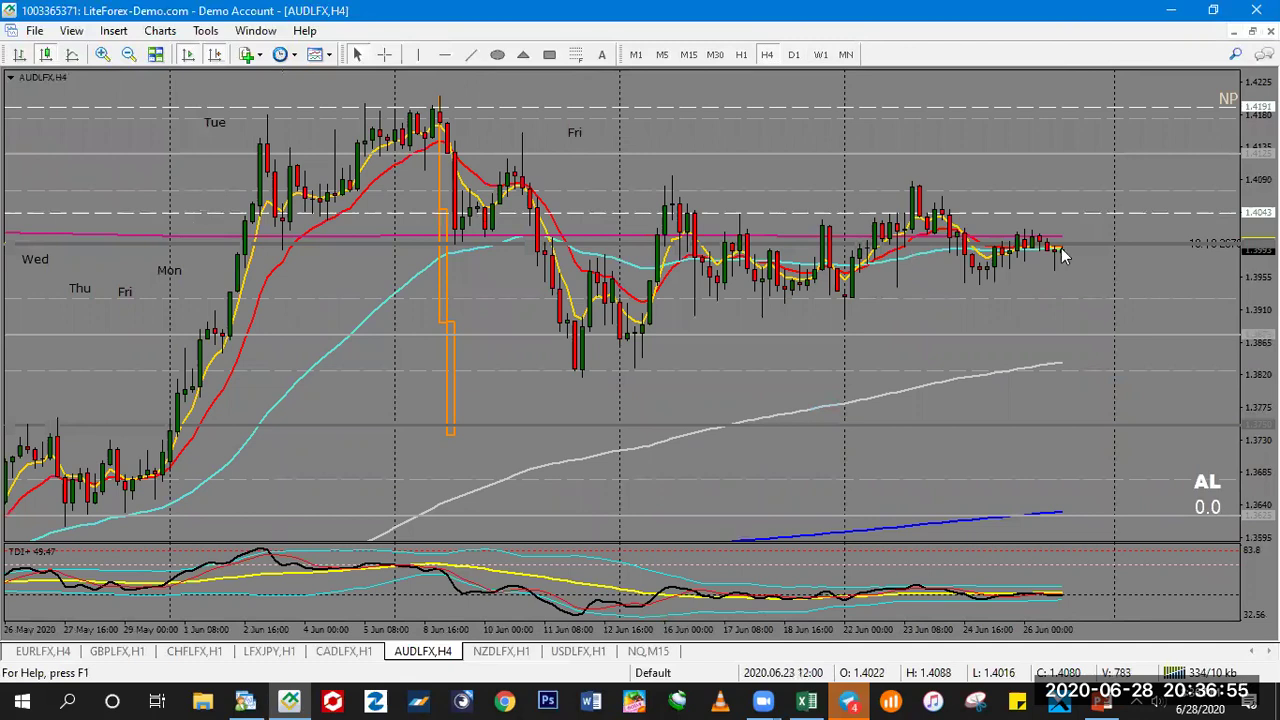
mouse_move(1062, 255)
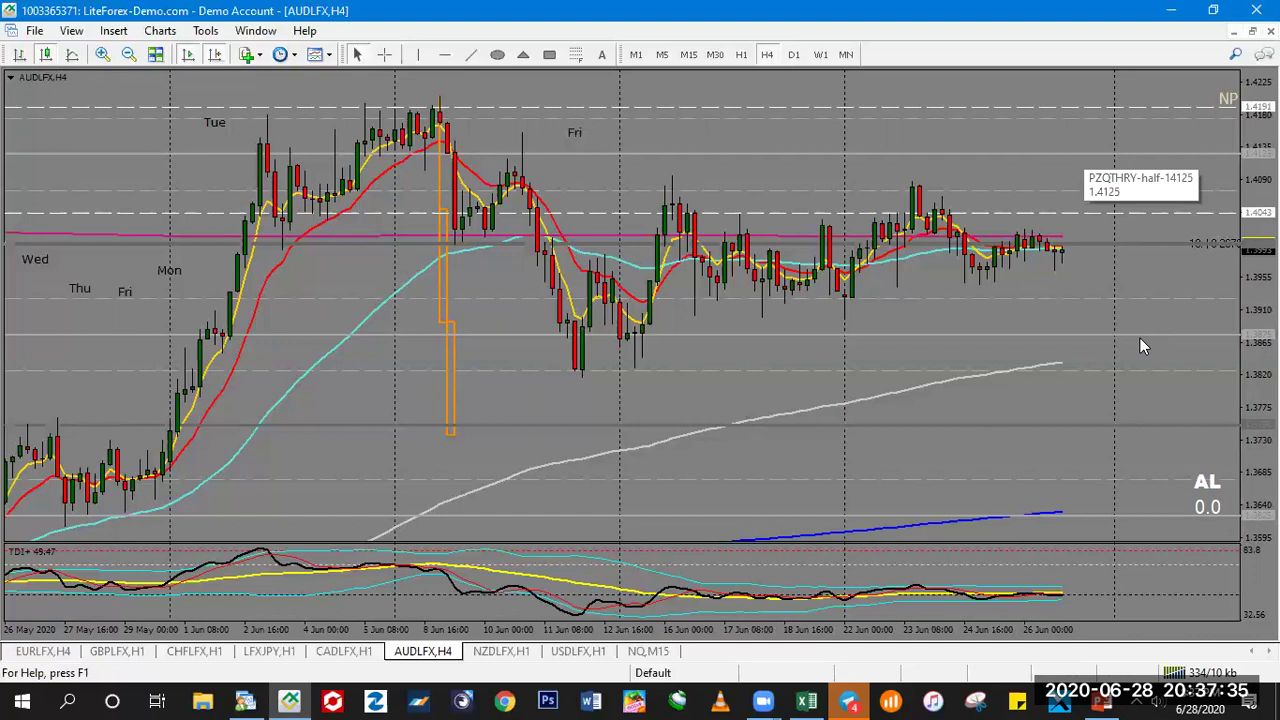
- View the NZDLFX H1 chart, then switch to the Templer terminal and open the EURNZD M15 chart
left_click(502, 651)
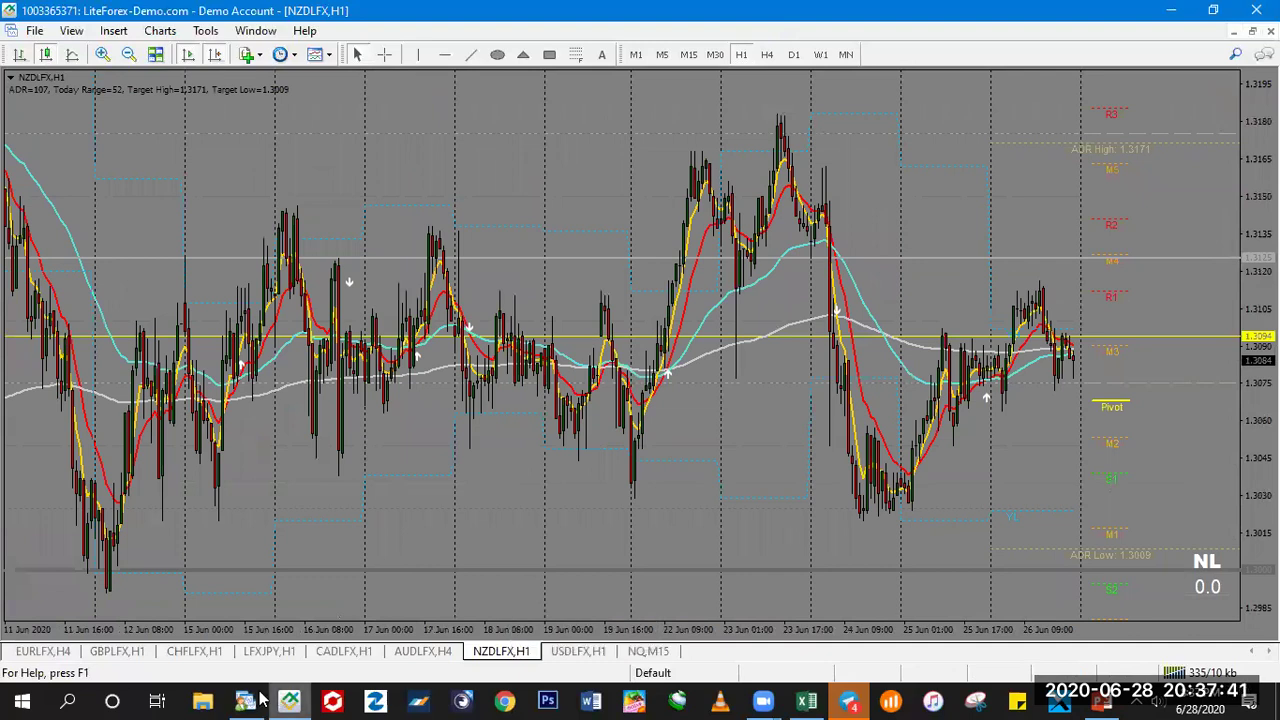
mouse_move(262, 697)
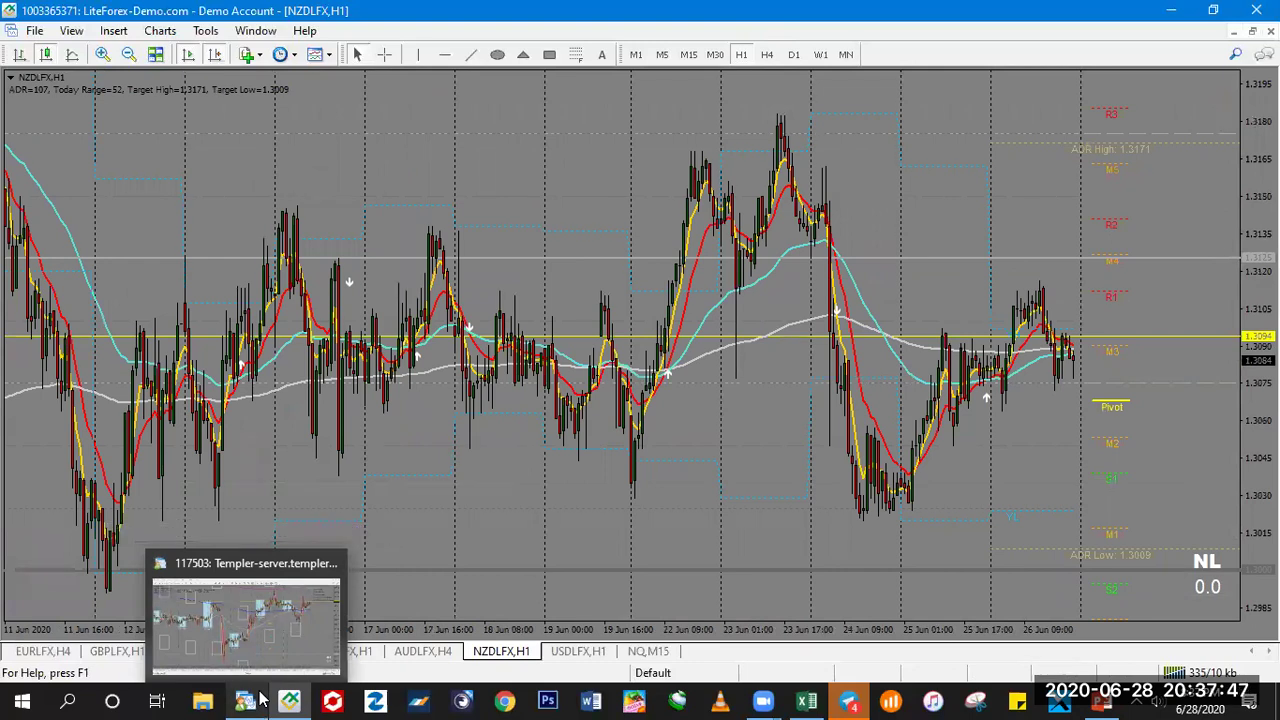
left_click(262, 698)
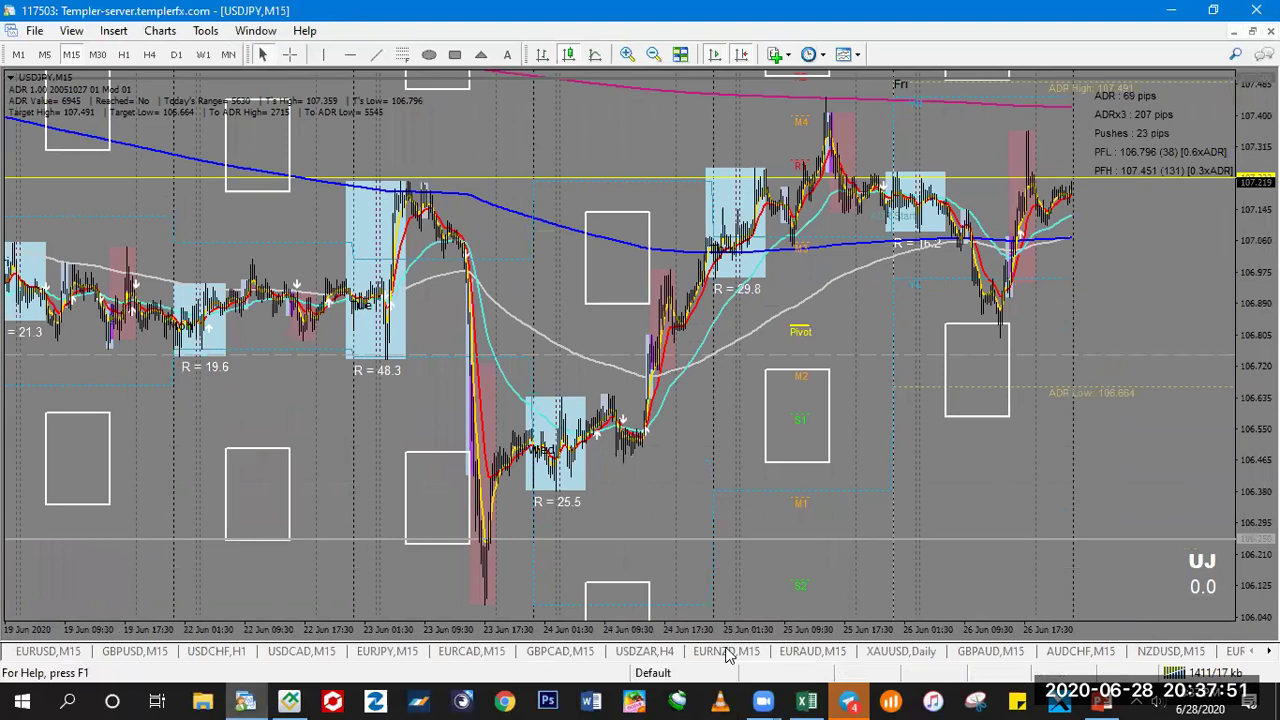
left_click(727, 651)
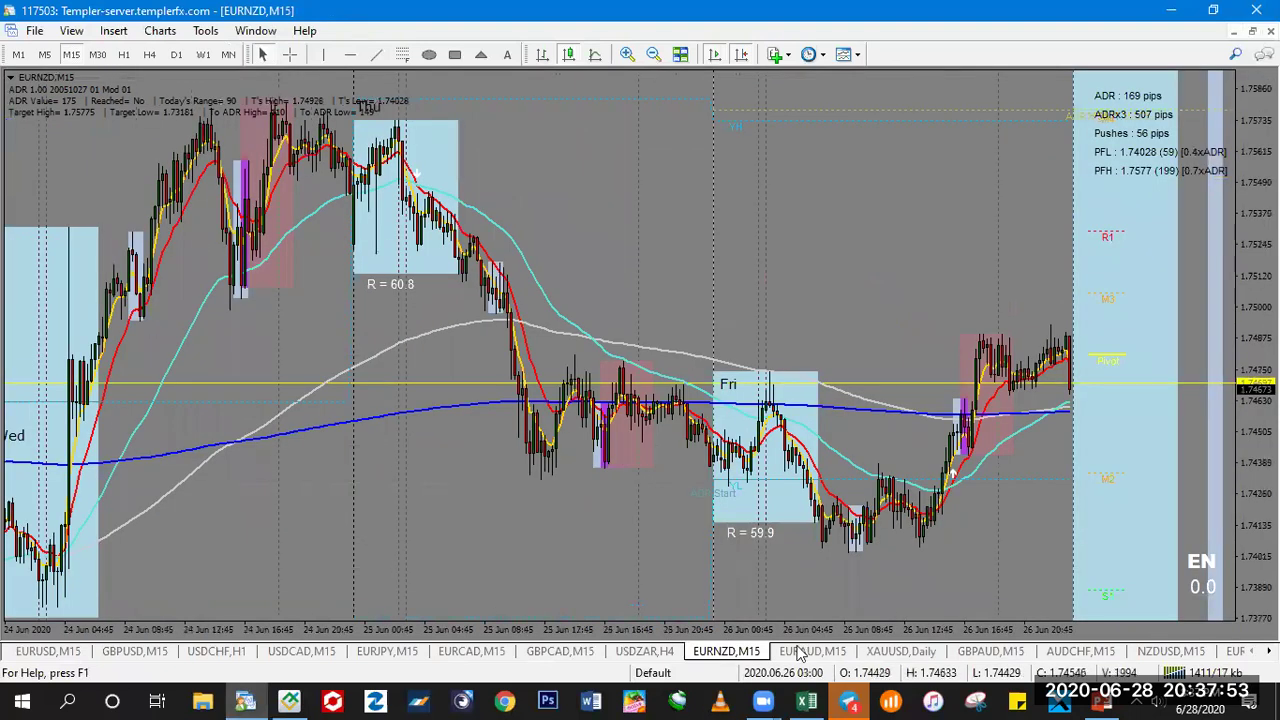
- Open the EURAUD chart and examine its price action on the daily and H1 timeframes
key("ctrl+Tab")
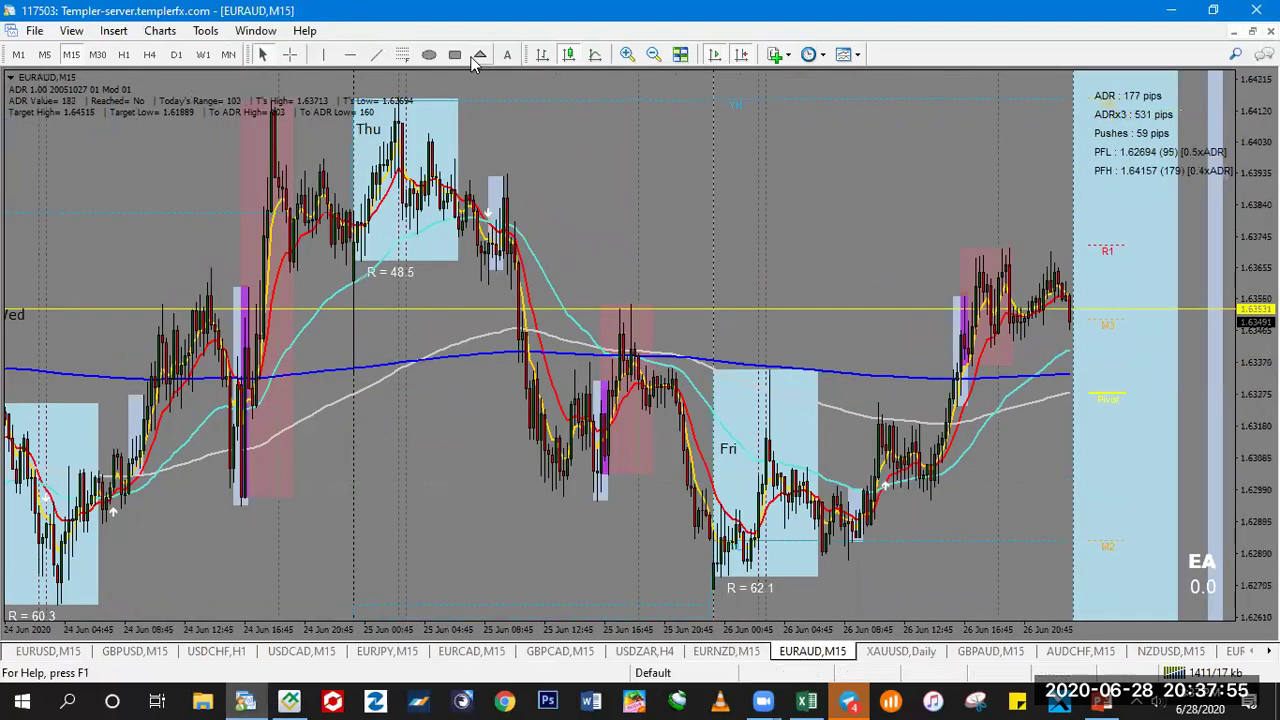
left_click(176, 54)
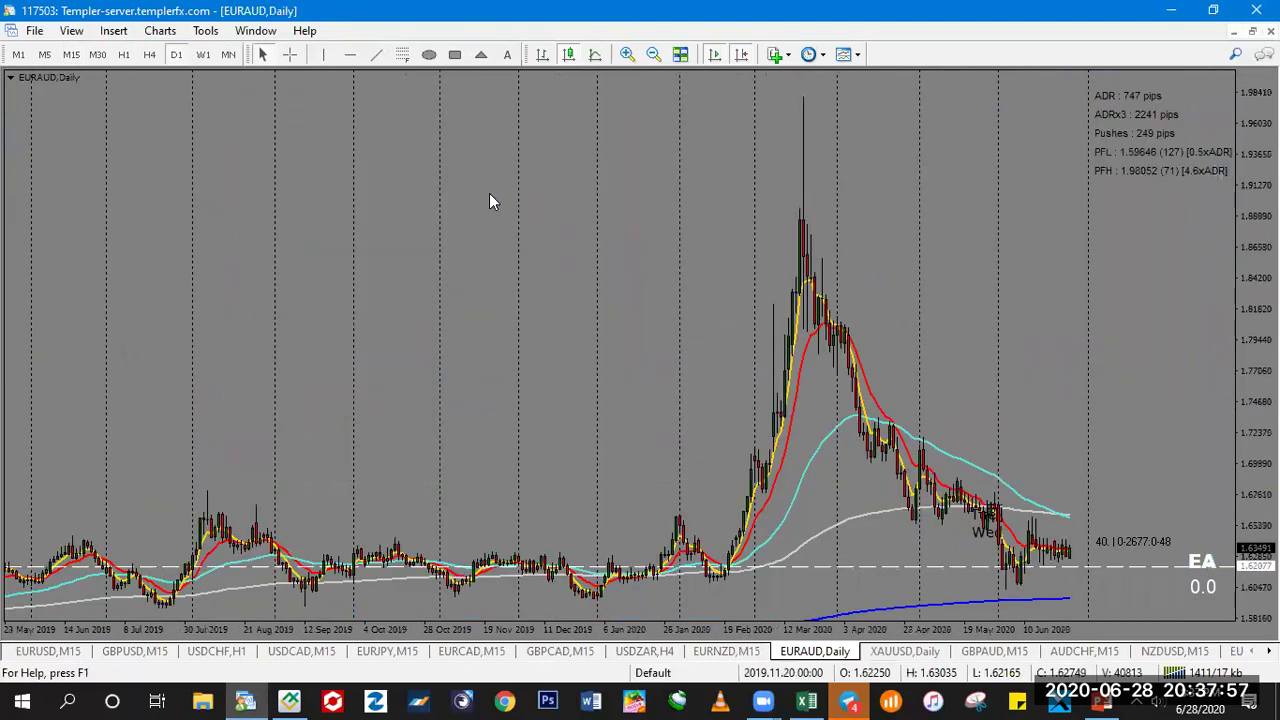
key("plus")
key("minus")
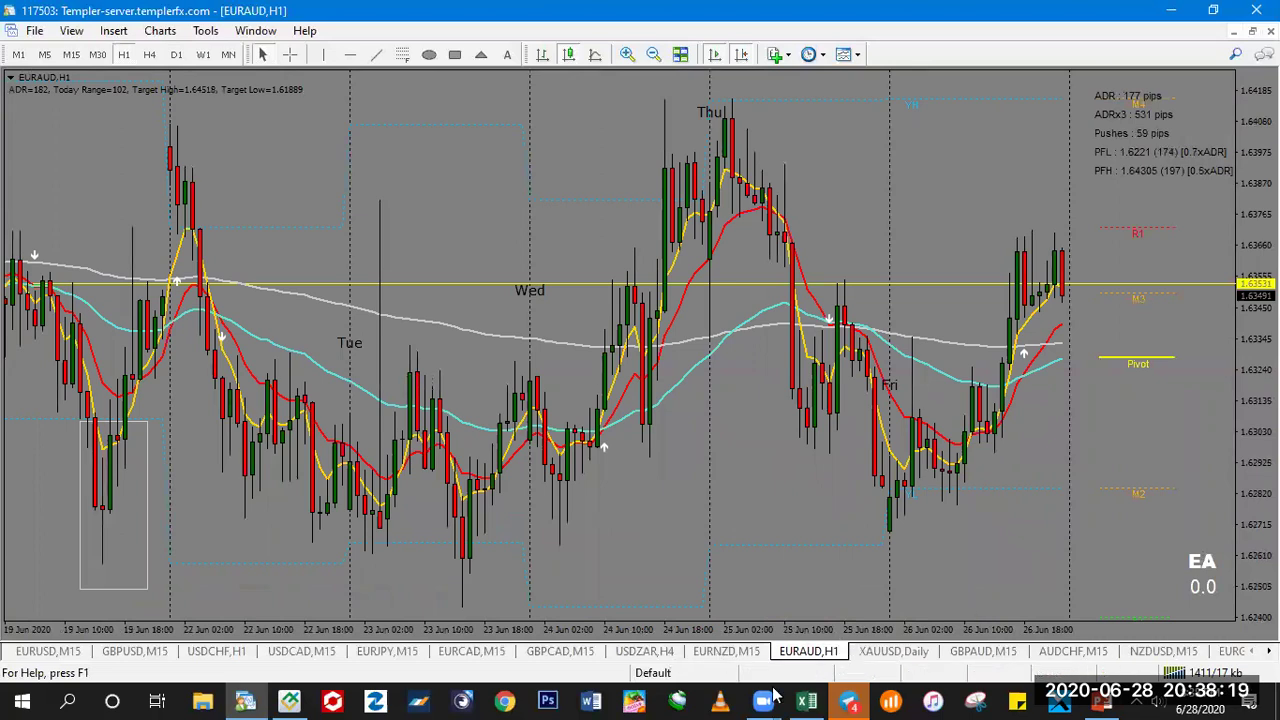
- View the USDZAR H4 chart, then switch to the COT SPV workbook in Excel and review the ZAR and EUR sheets
left_click(670, 656)
left_click(826, 698)
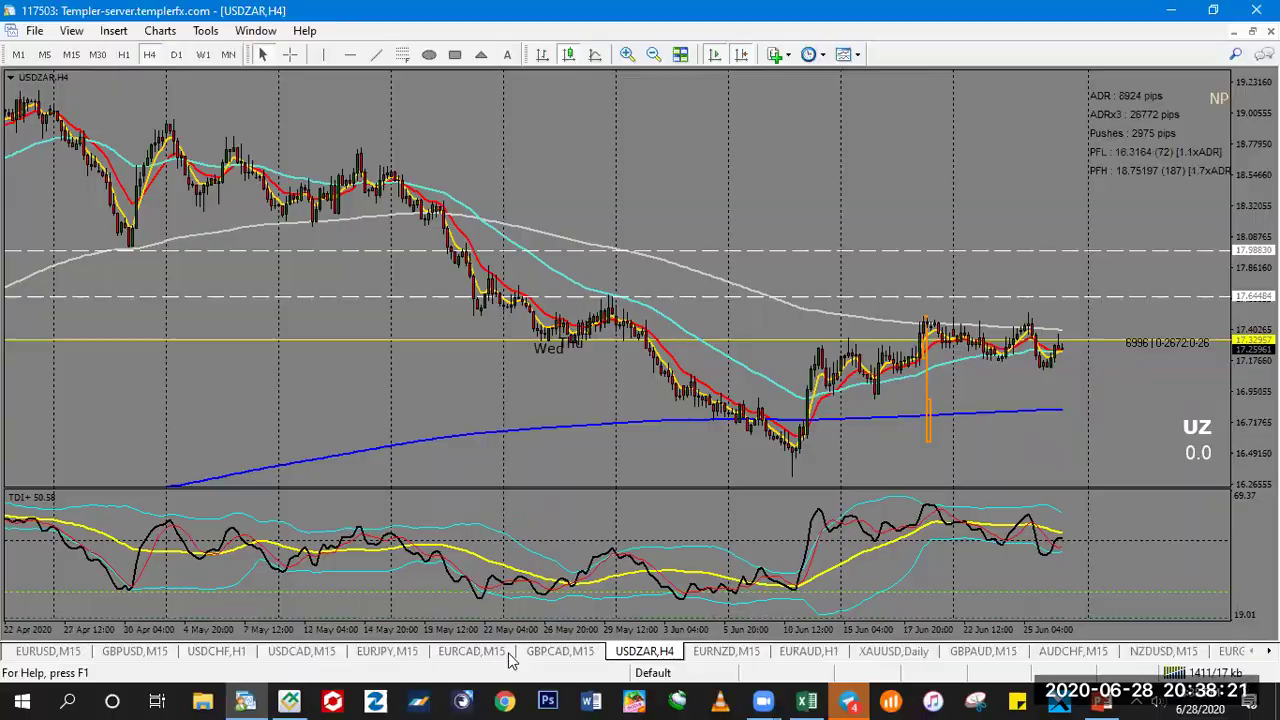
left_click(442, 649)
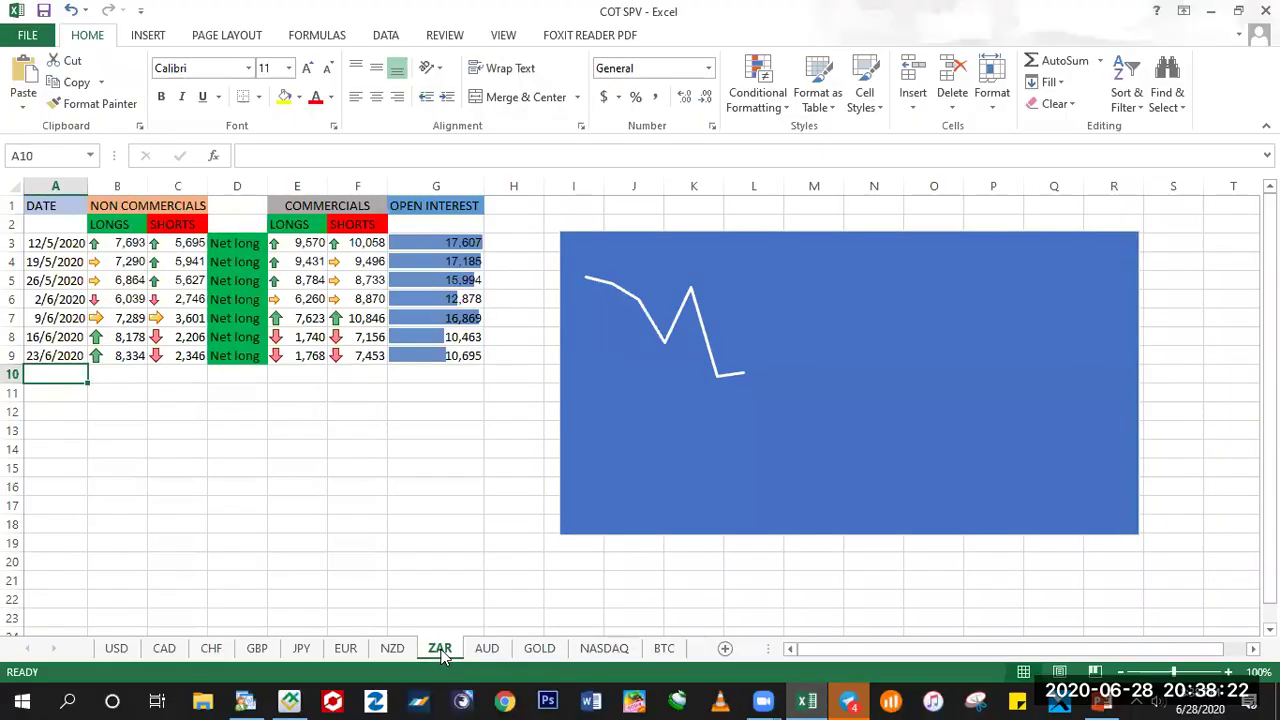
left_click(366, 649)
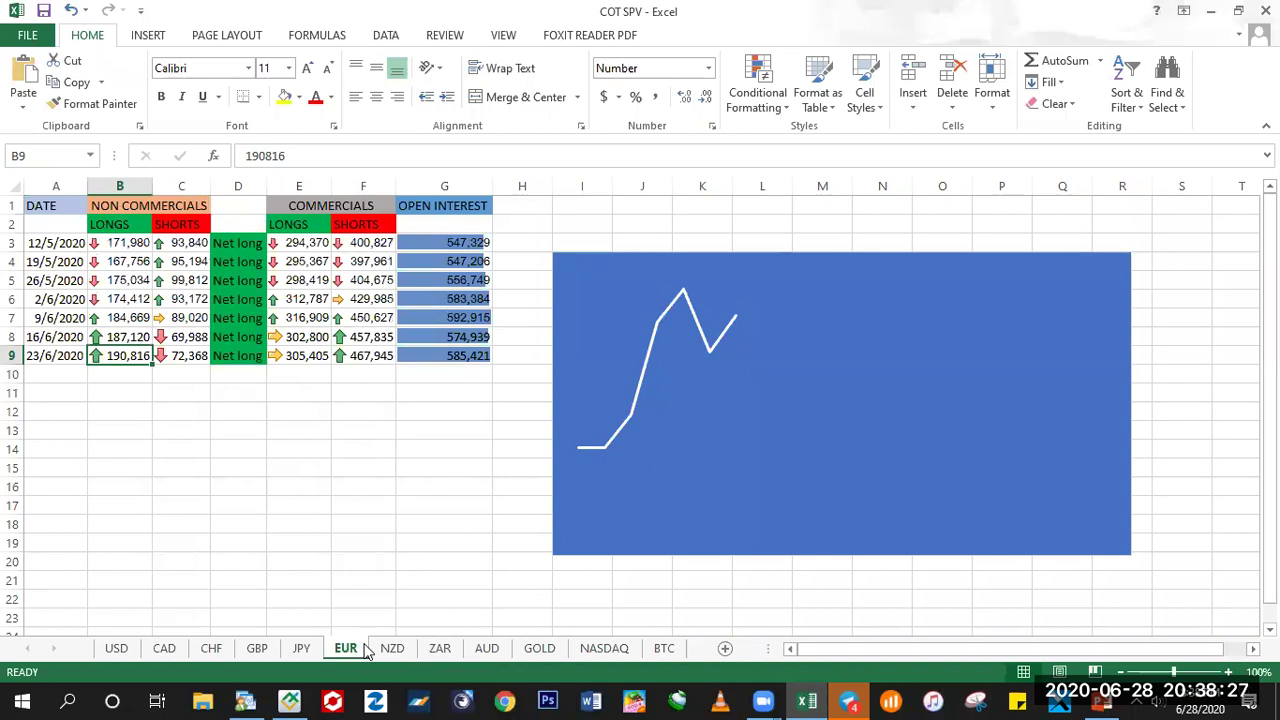
- Browse the Templer terminal's open charts, view the GBPCAD, EURCAD and EURJPY M15 charts, and return to the EUR sheet in Excel
left_click(288, 700)
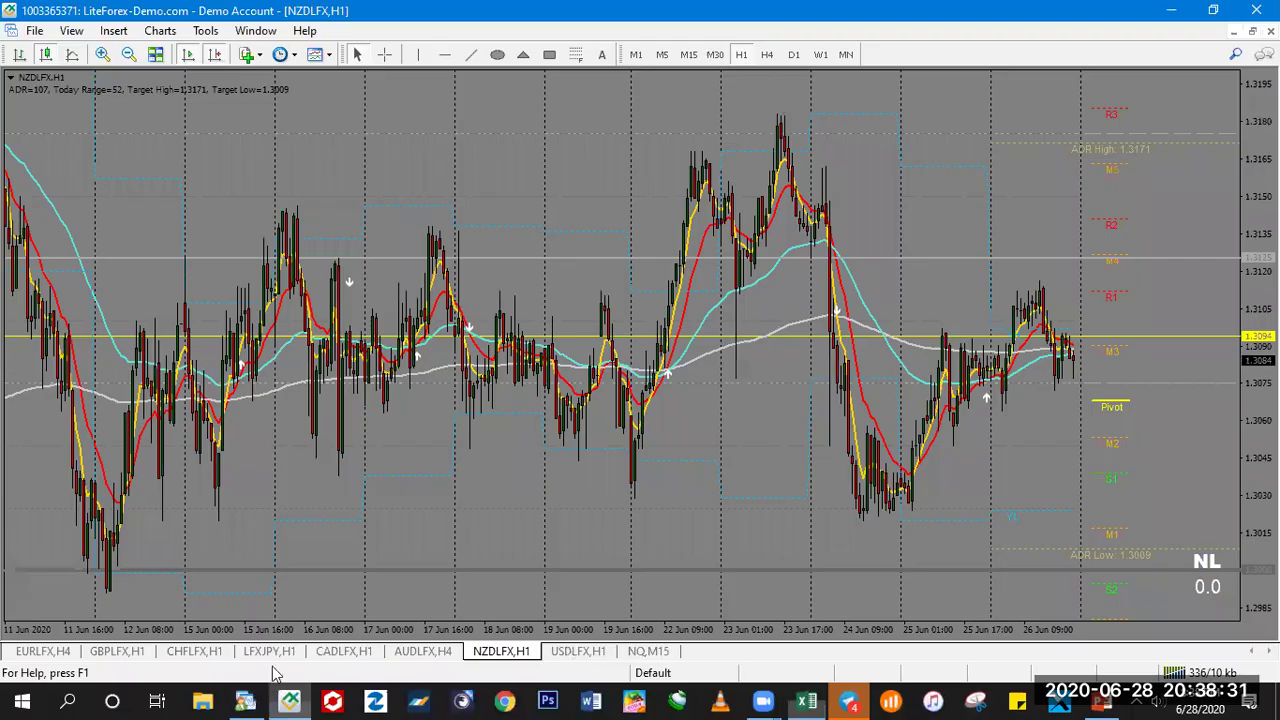
left_click(245, 700)
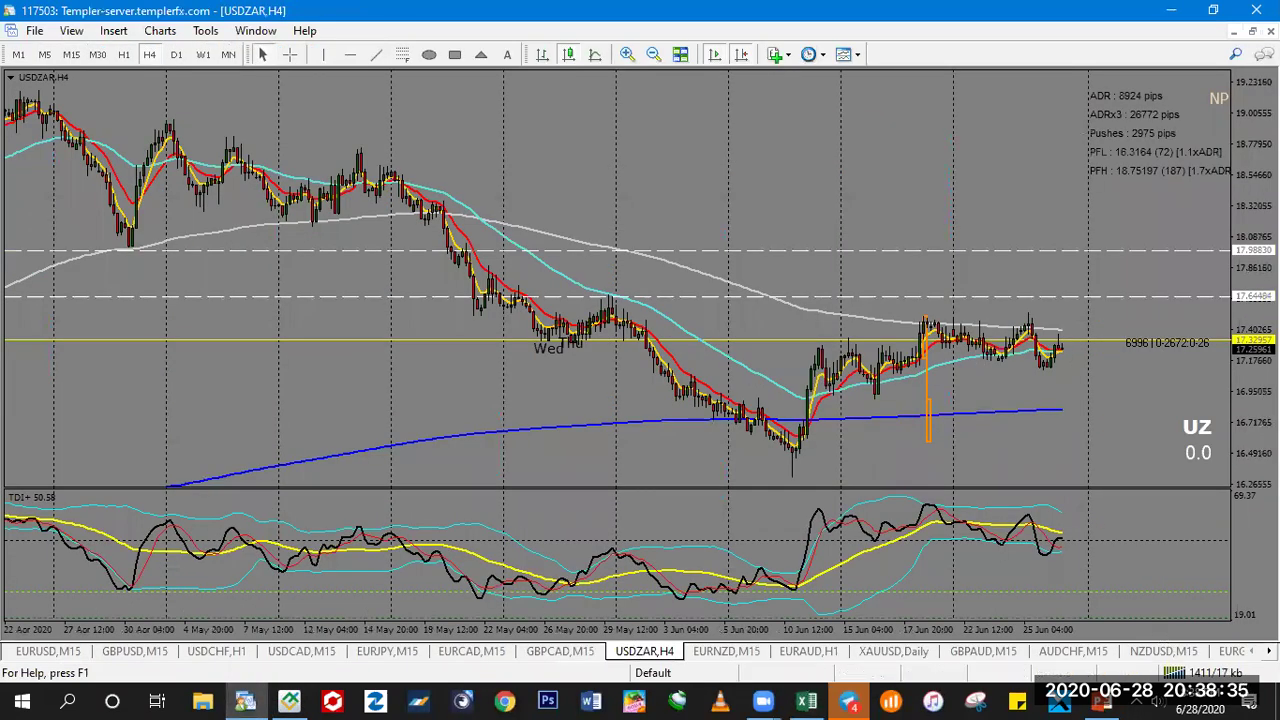
scroll(640, 651, "right", 2)
scroll(640, 651, "right", 2)
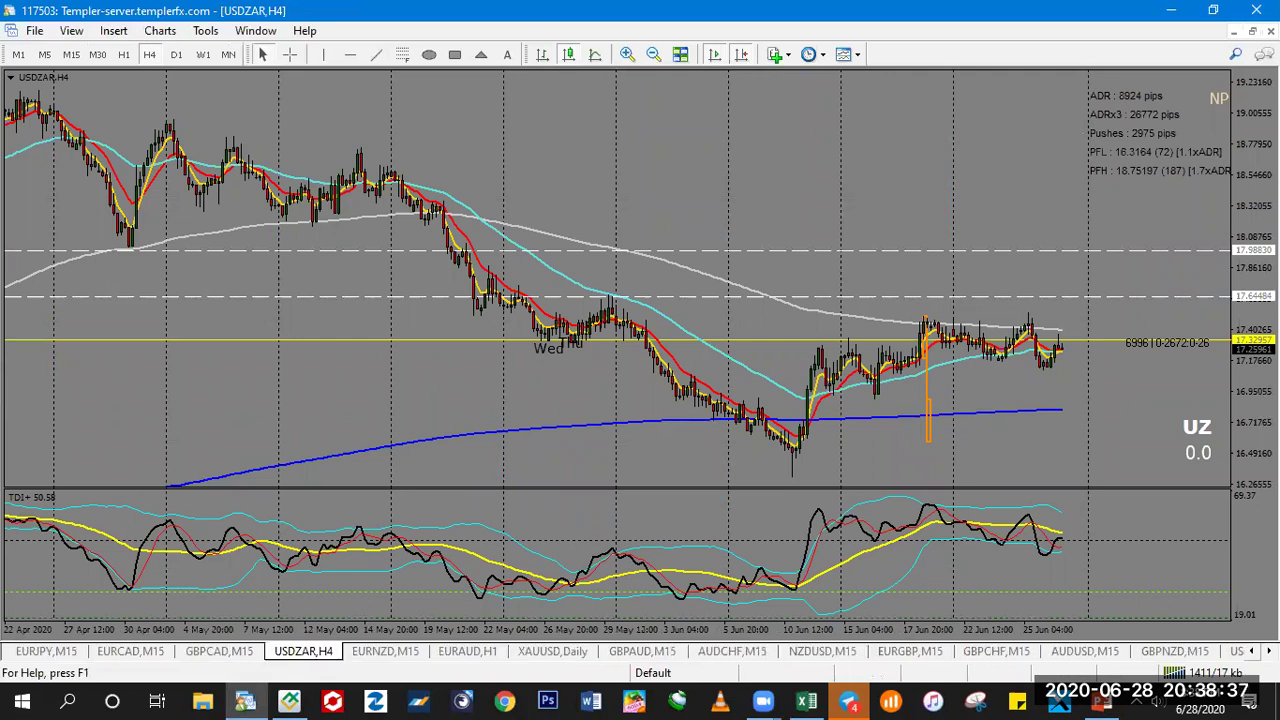
scroll(640, 651, "right", 1)
scroll(640, 651, "left", 1)
scroll(966, 677, "left", 4)
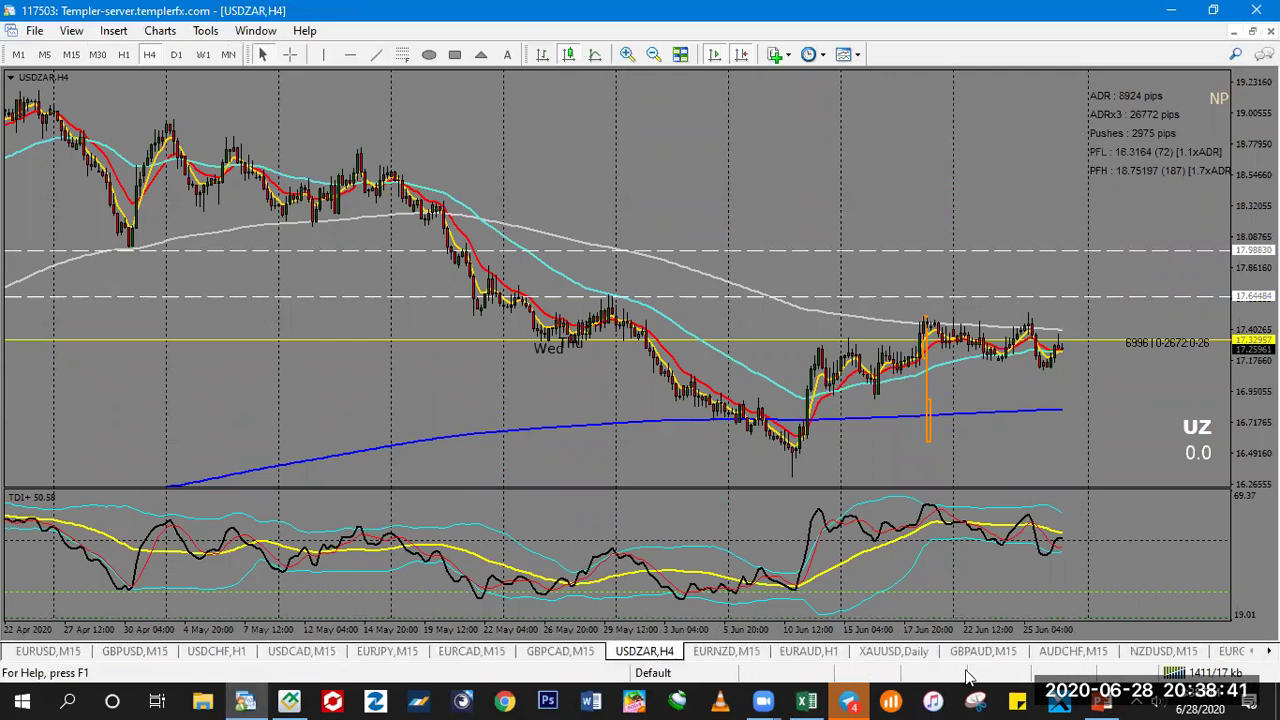
left_click_drag(733, 651, 550, 657)
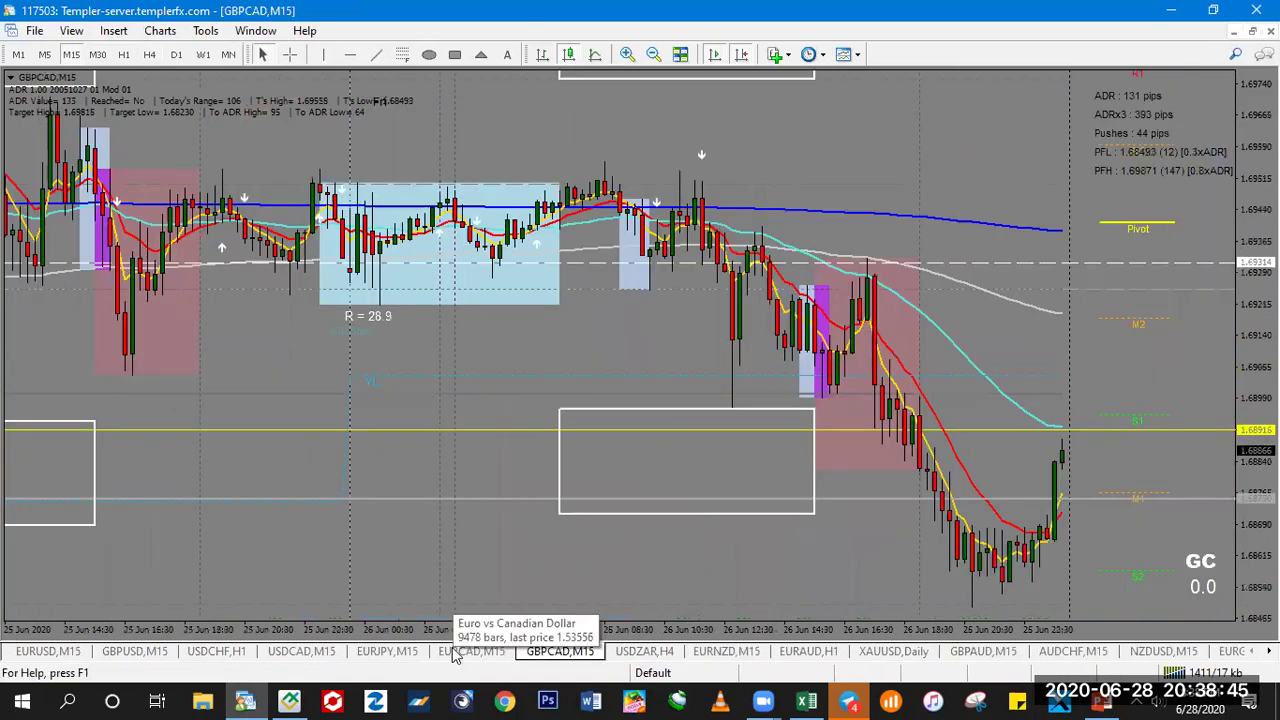
left_click(455, 653)
left_click(386, 652)
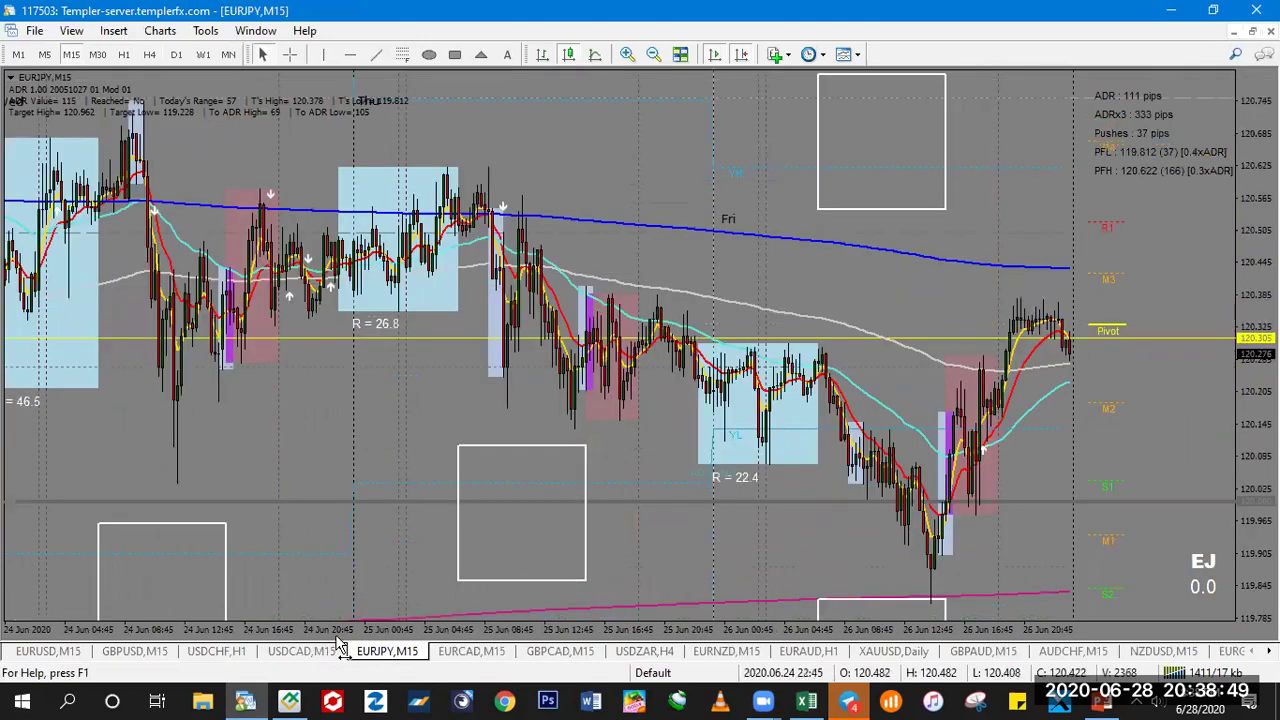
left_click(807, 700)
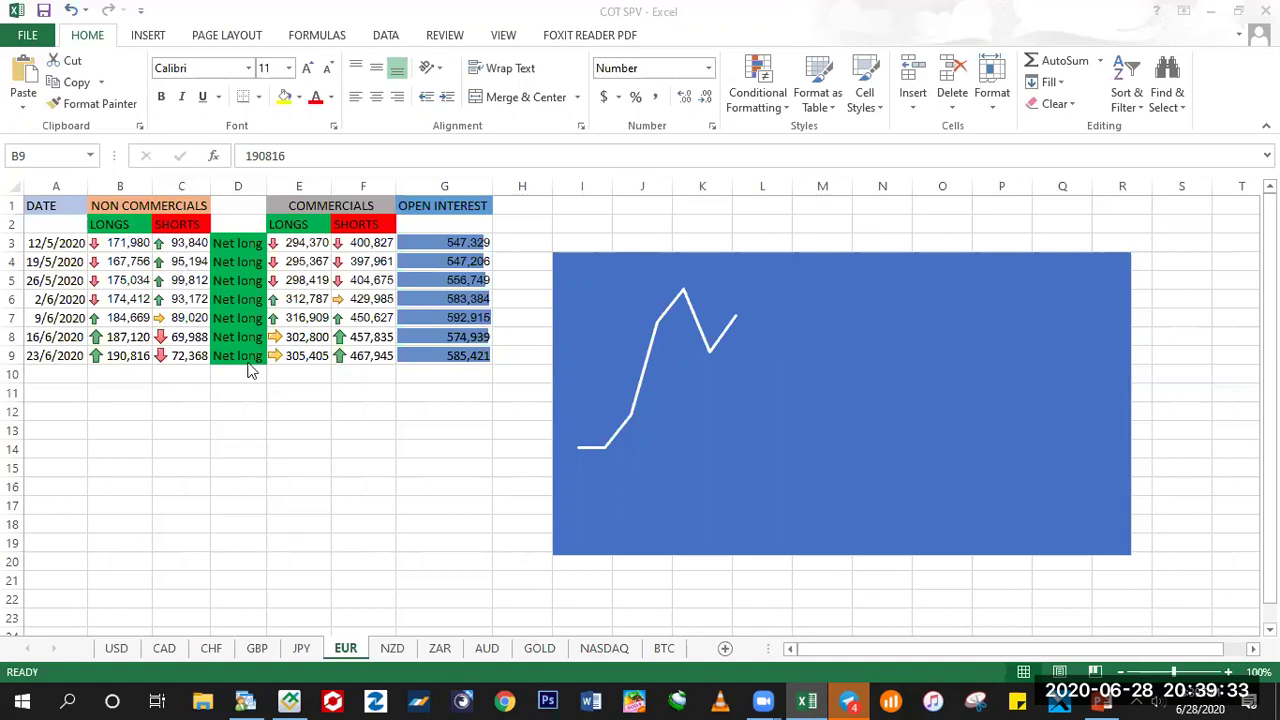
- Enter 250000 as a trial non-commercial longs value in cell B10, below the 23/6/2020 row of the EUR sheet
left_click(110, 376)
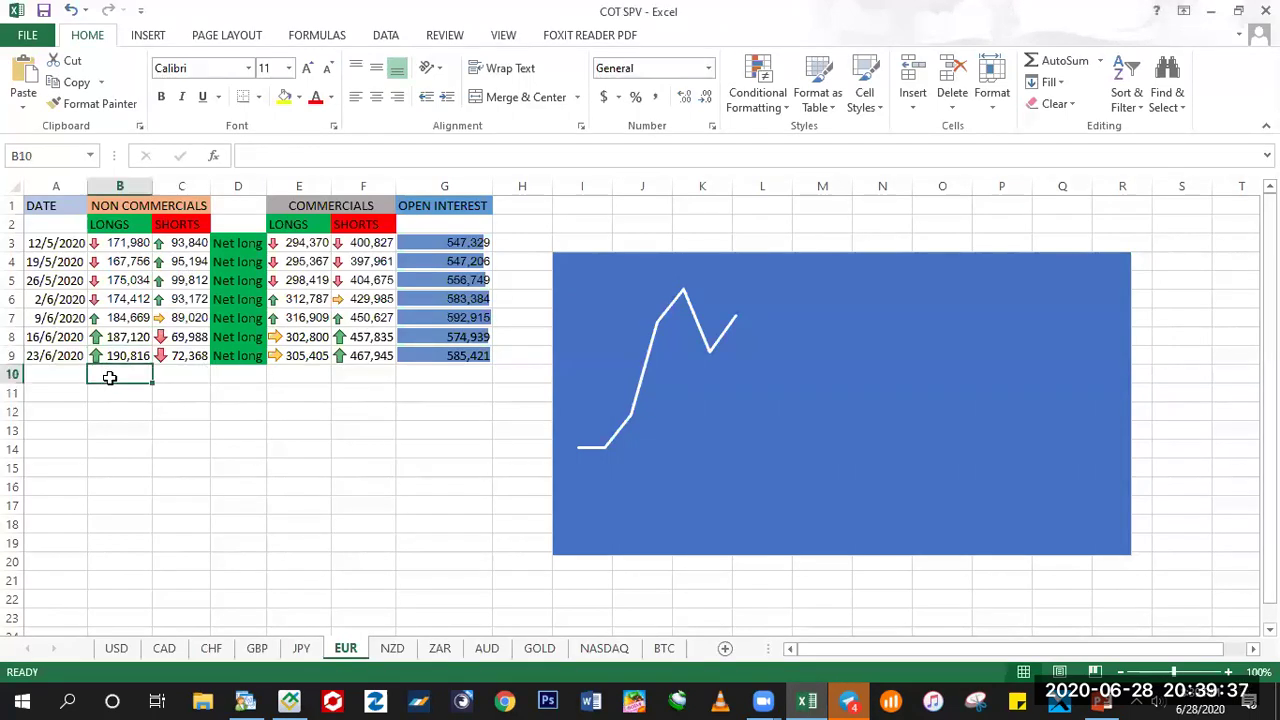
type("2500000")
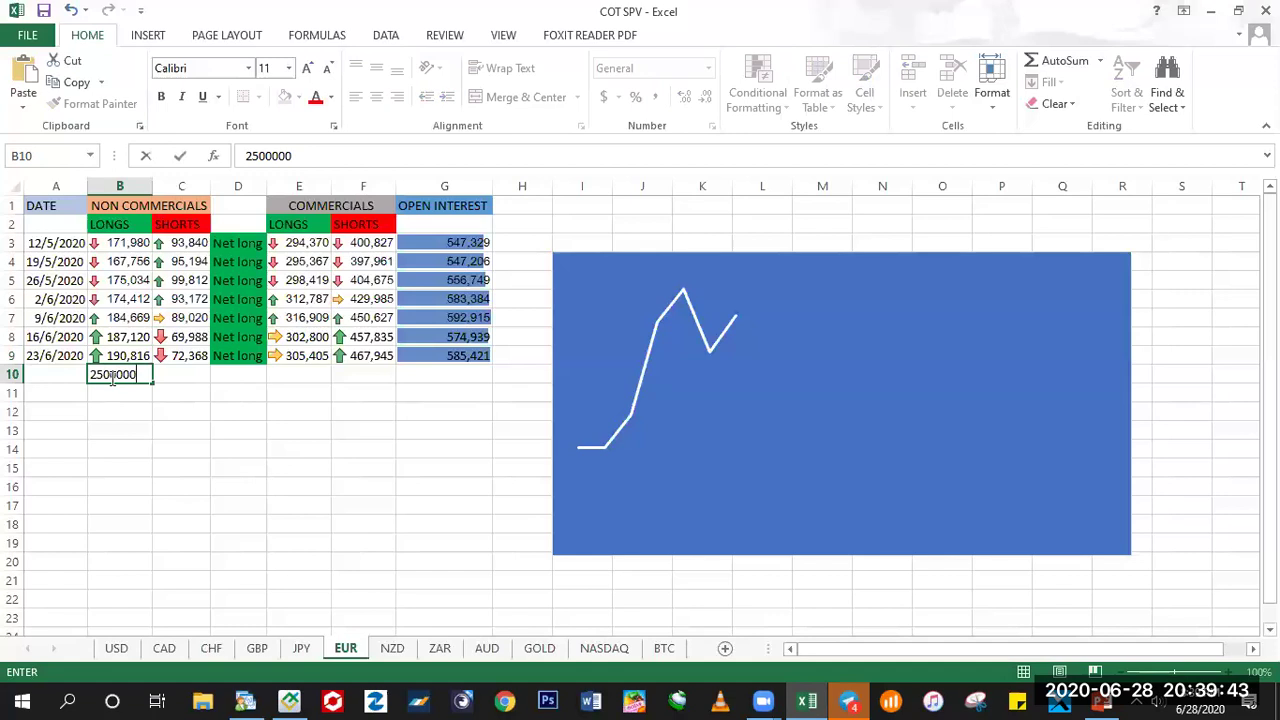
key("BackSpace")
key("ctrl+Return")
key("Return")
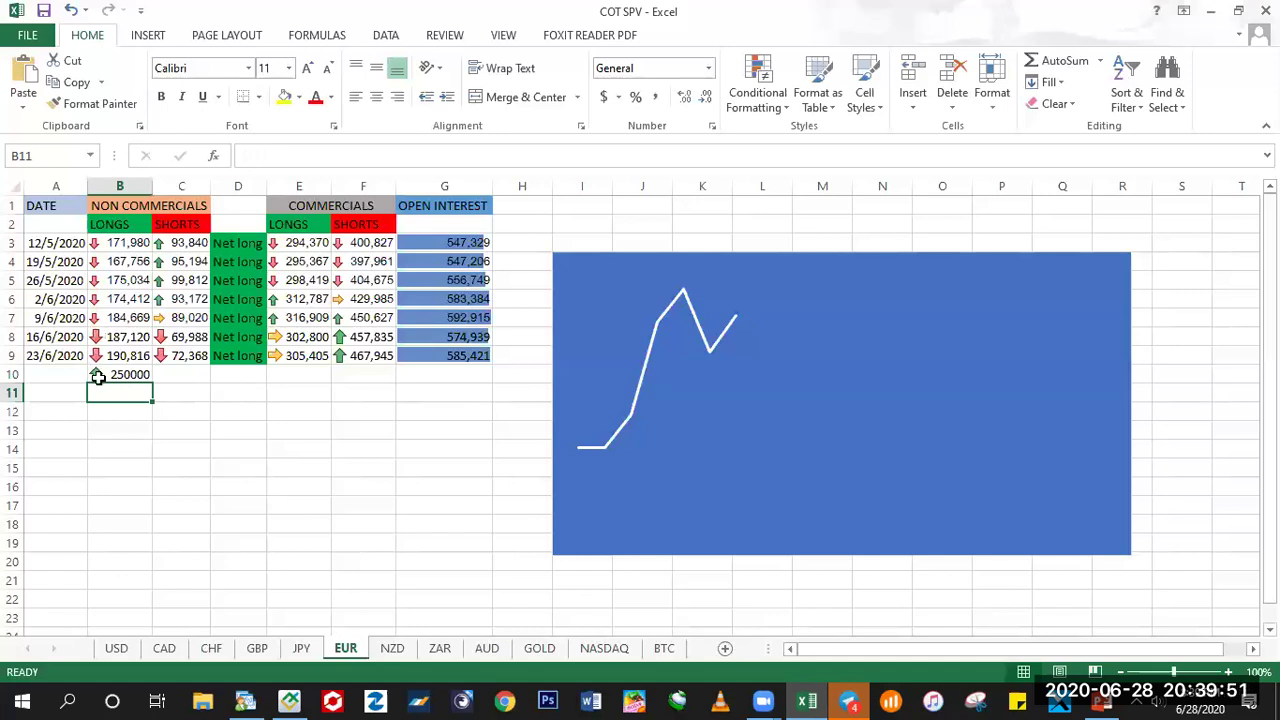
- Clear the trial longs value from cell B10 and return to the 23/6/2020 longs figure in B9
left_click(110, 376)
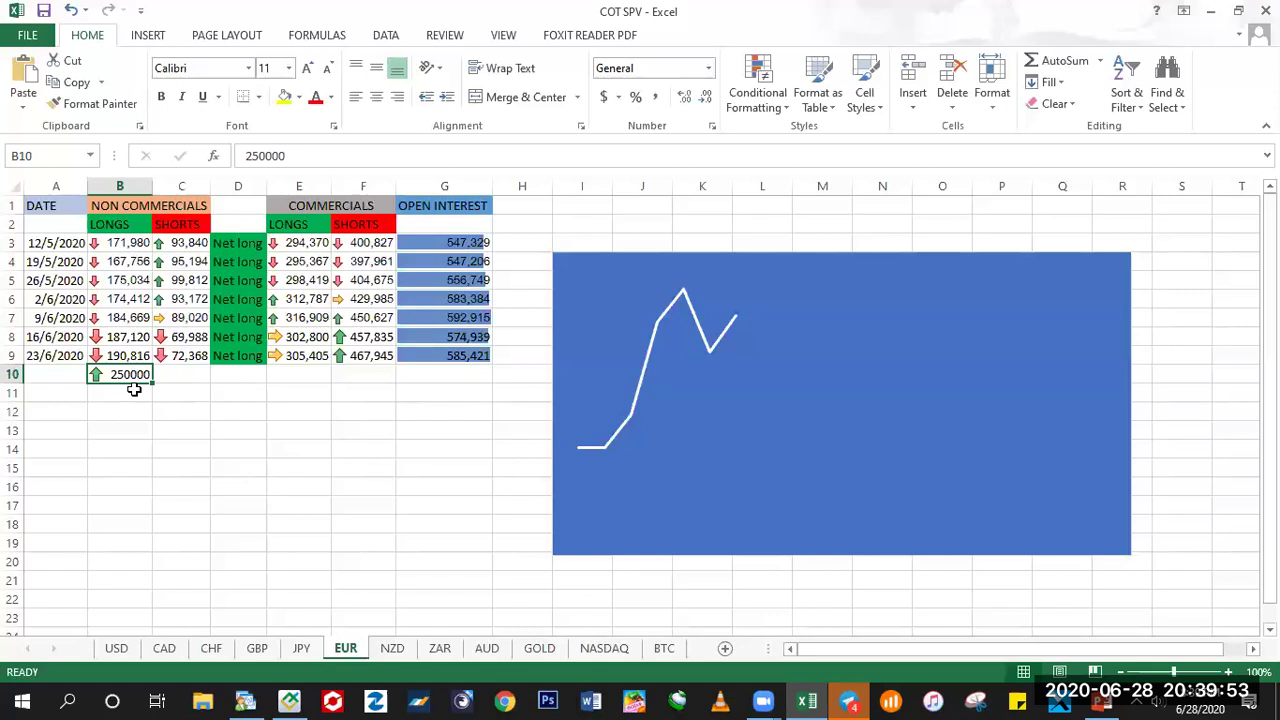
left_click(293, 157)
key("BackSpace")
key("BackSpace")
key("BackSpace")
key("BackSpace")
key("BackSpace")
key("BackSpace")
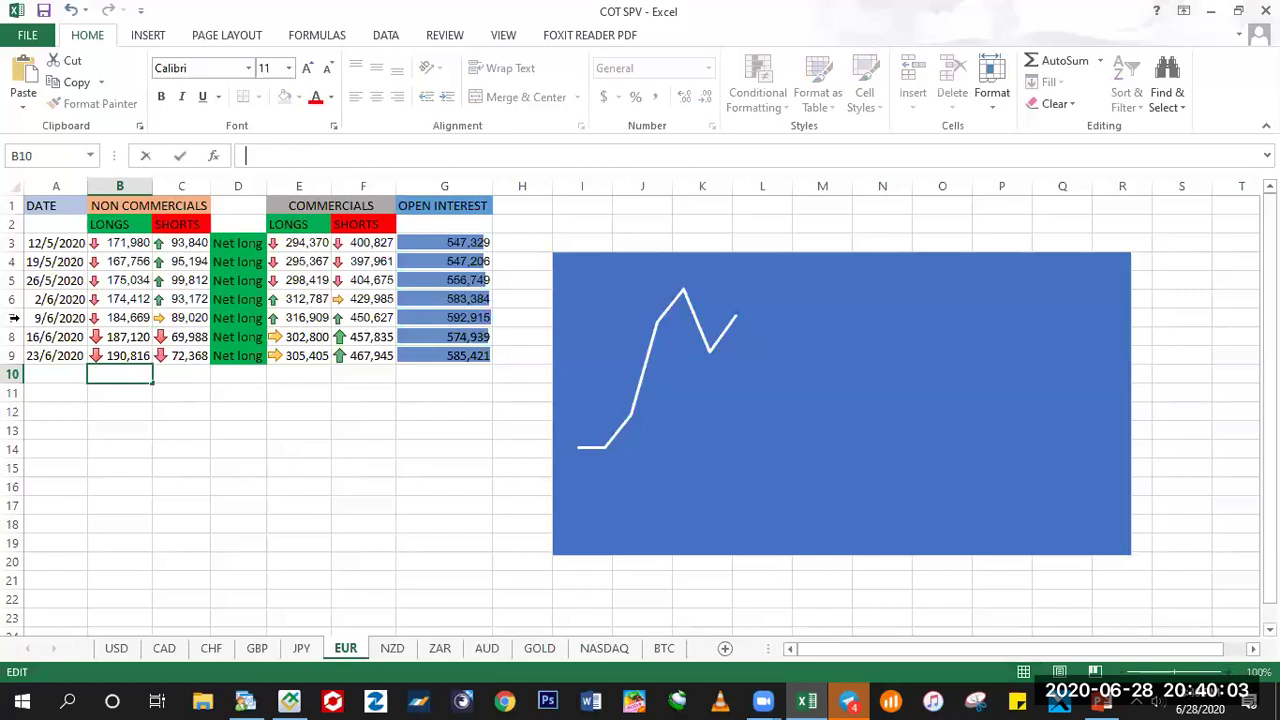
left_click(118, 355)
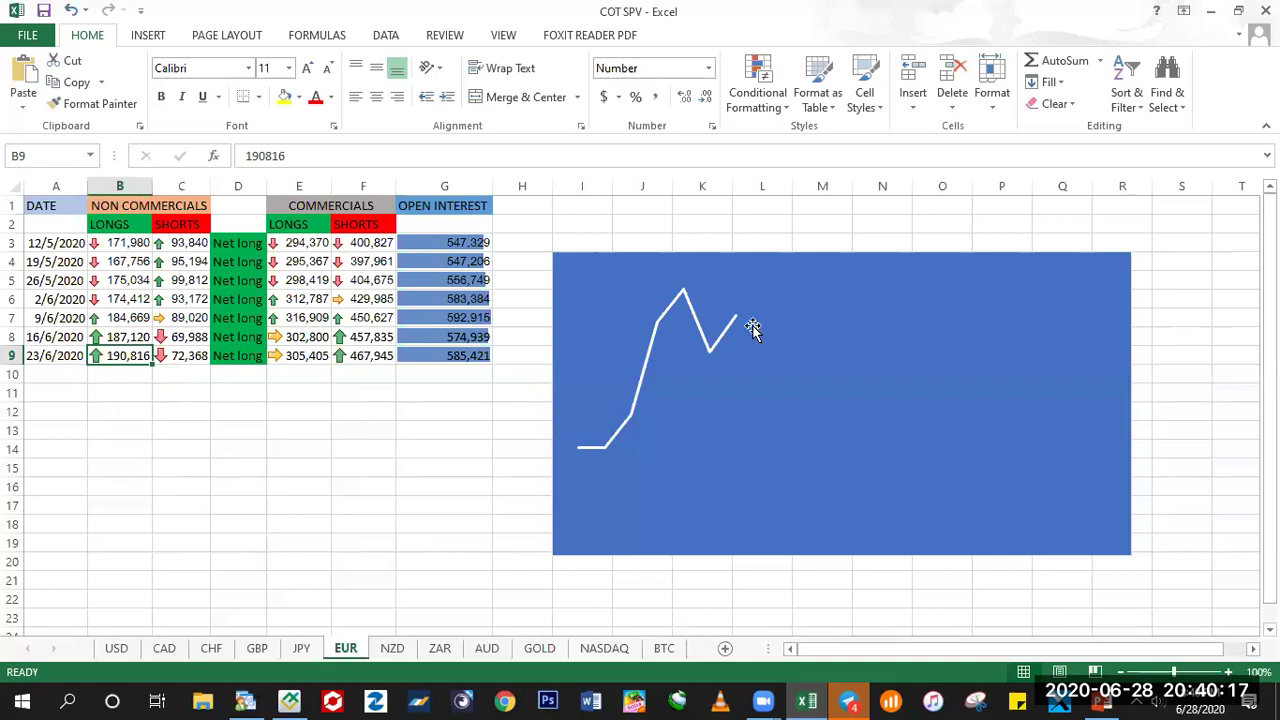
mouse_move(740, 317)
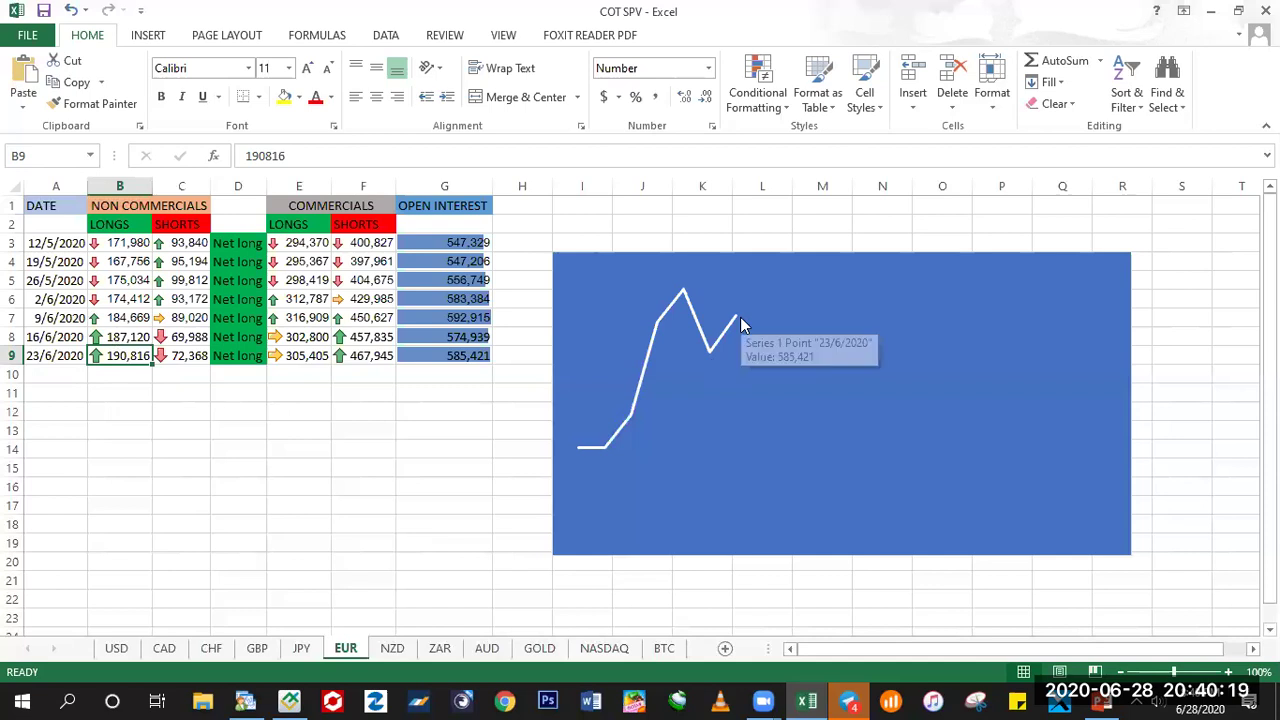